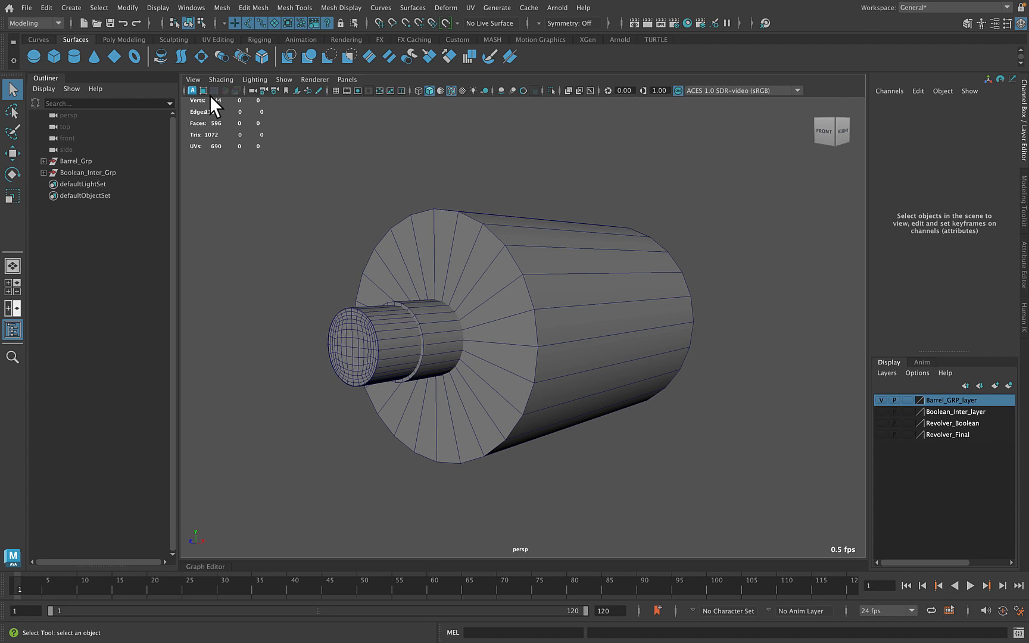
left_click(209, 40)
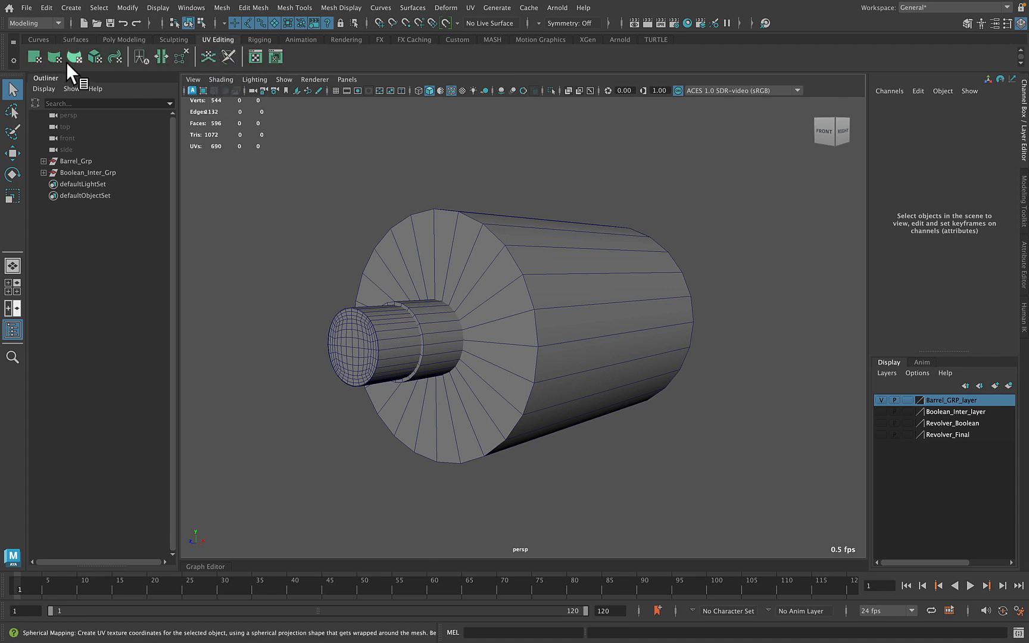
left_click(110, 39)
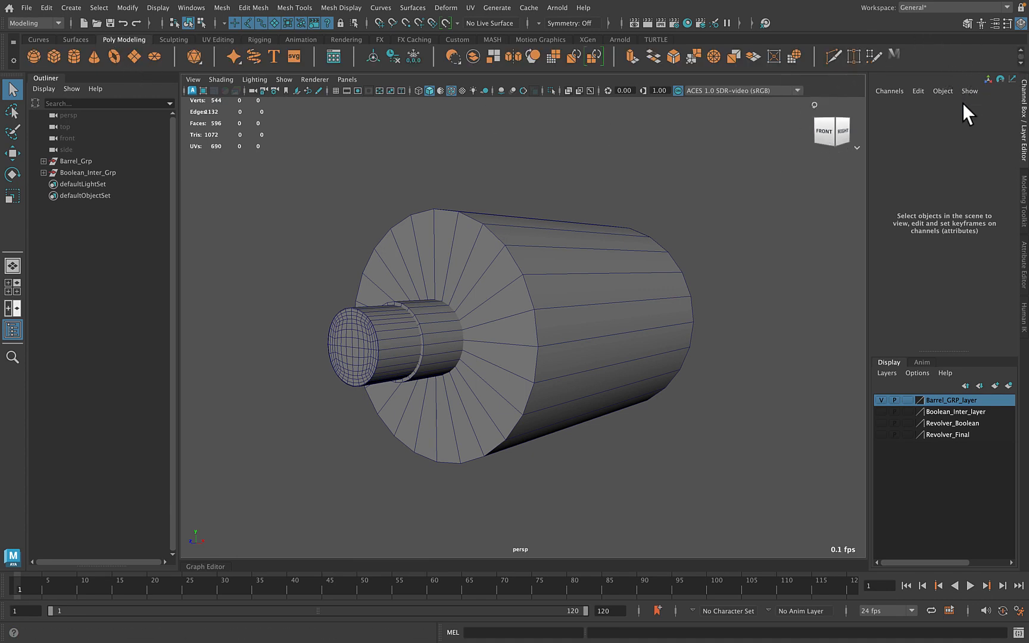
left_click(218, 40)
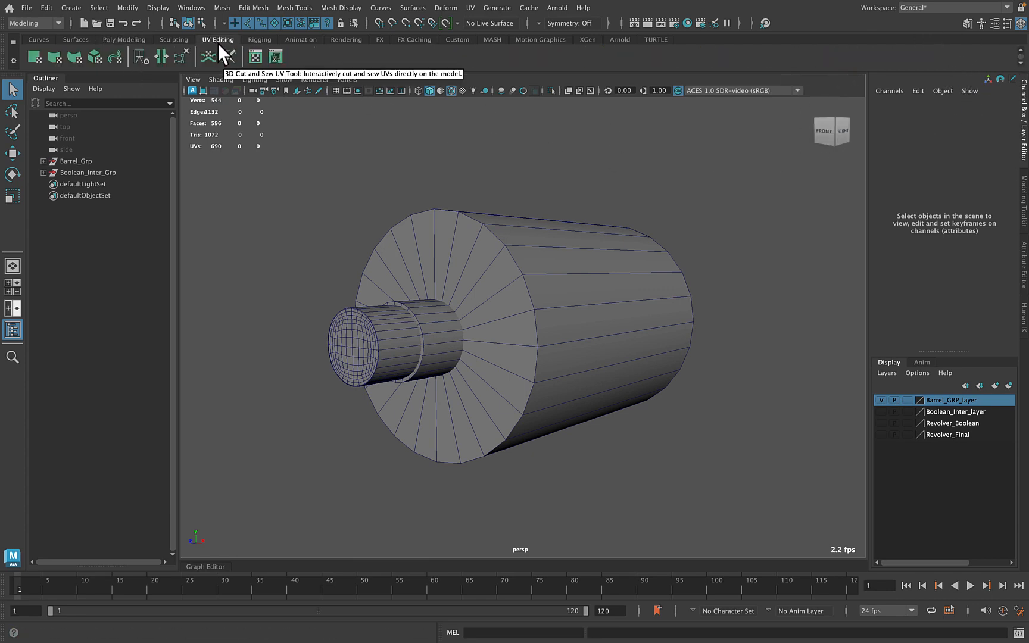
left_click(43, 40)
Move the cutter cylinder with the grid-like end cap sideways out of the barrel, using wireframe display to select it
left_click(613, 310)
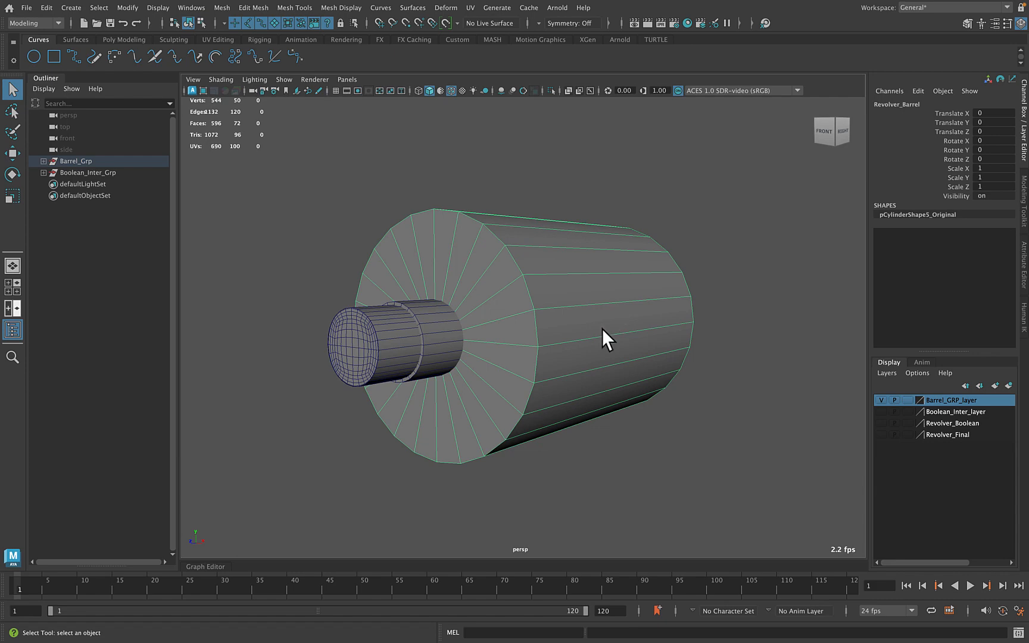
left_click_drag(515, 299, 501, 300, "alt")
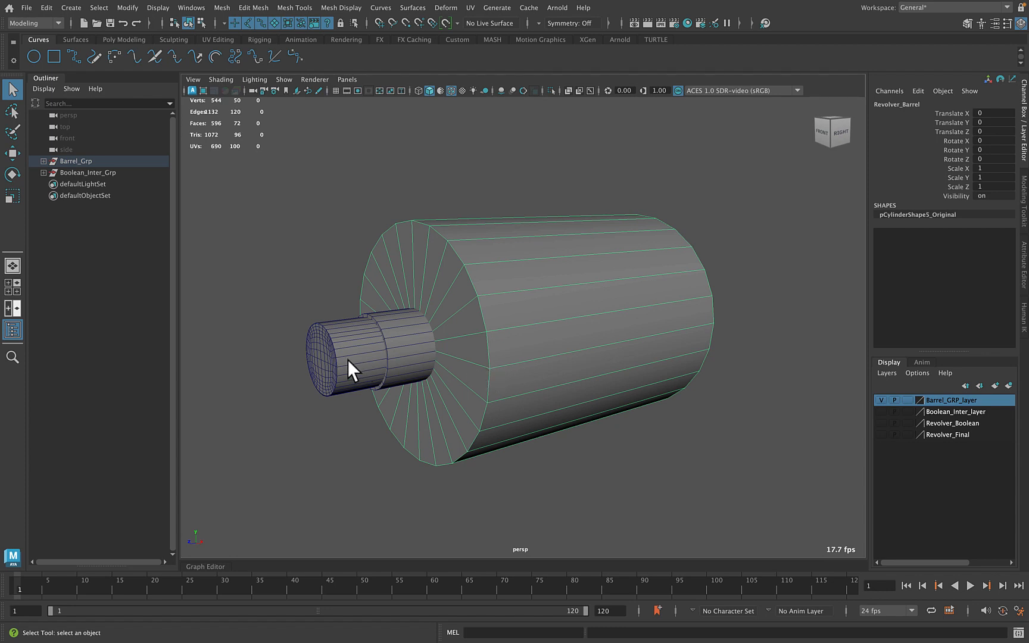
key("4")
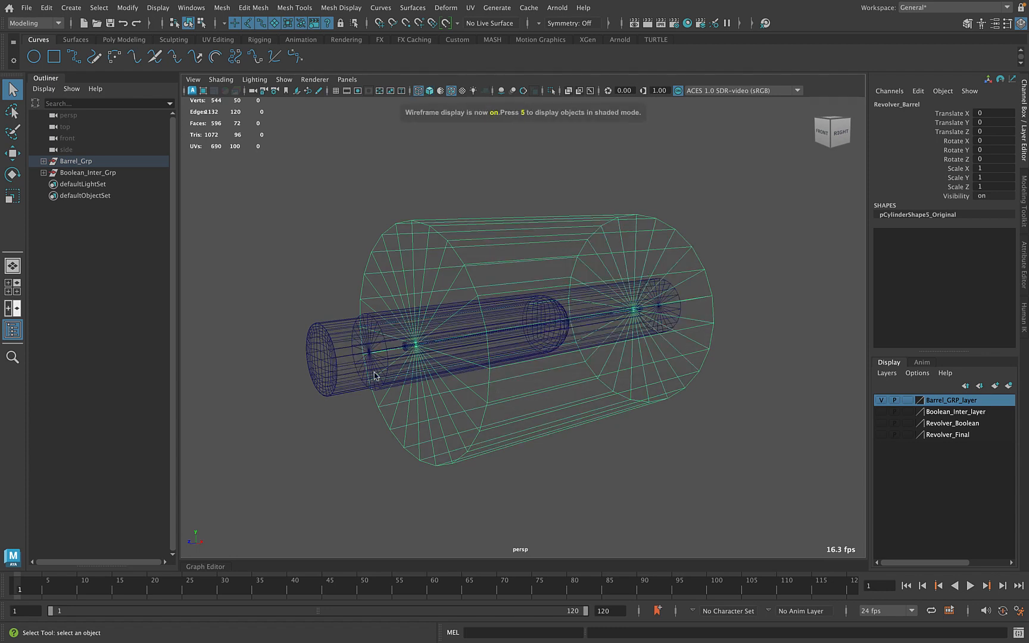
left_click_drag(555, 473, 313, 310)
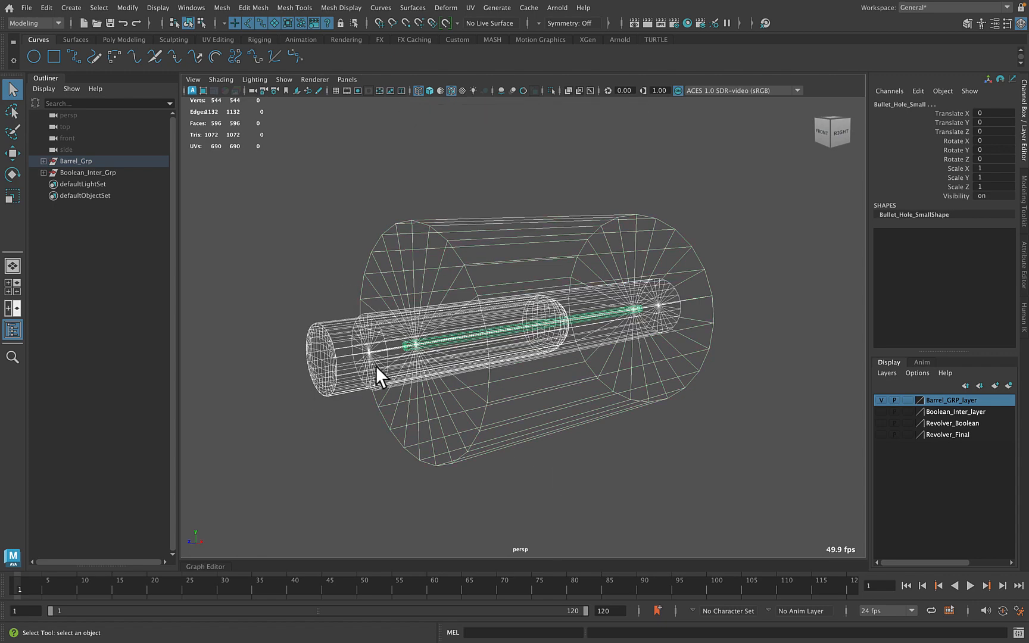
left_click_drag(670, 349, 581, 352, "alt")
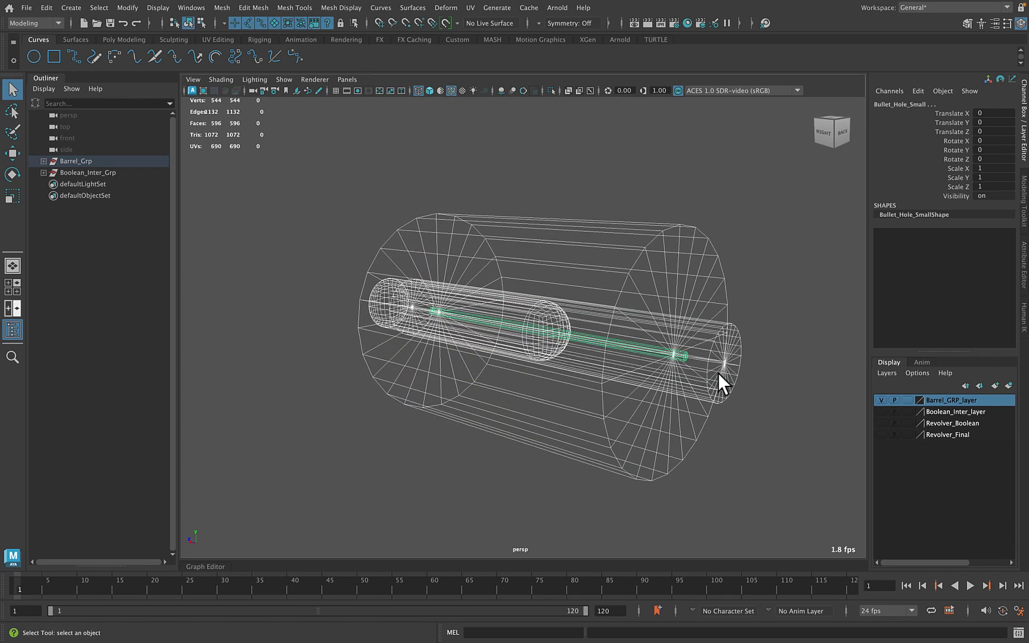
left_click(719, 373, "shift")
left_click(354, 310, "shift")
left_click_drag(353, 310, 436, 321, "alt")
key("w")
left_click_drag(615, 329, 436, 302, "alt")
key("5")
Subtract the central bullet-hole cylinder from the revolver barrel with a Boolean Difference (A - B)
left_click(600, 463)
left_click(417, 366)
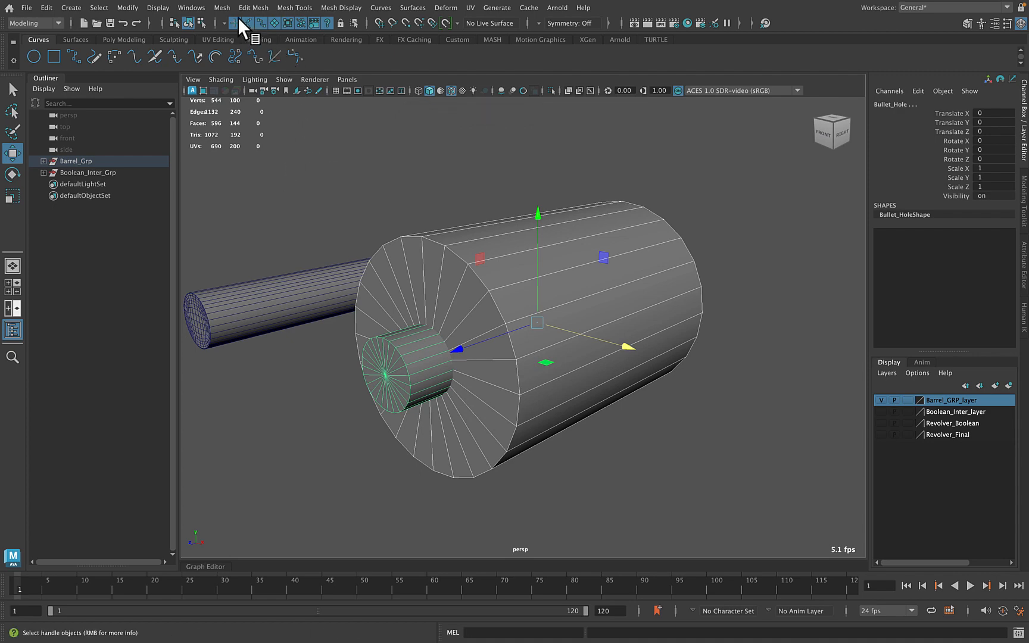
left_click(222, 9)
mouse_move(267, 38)
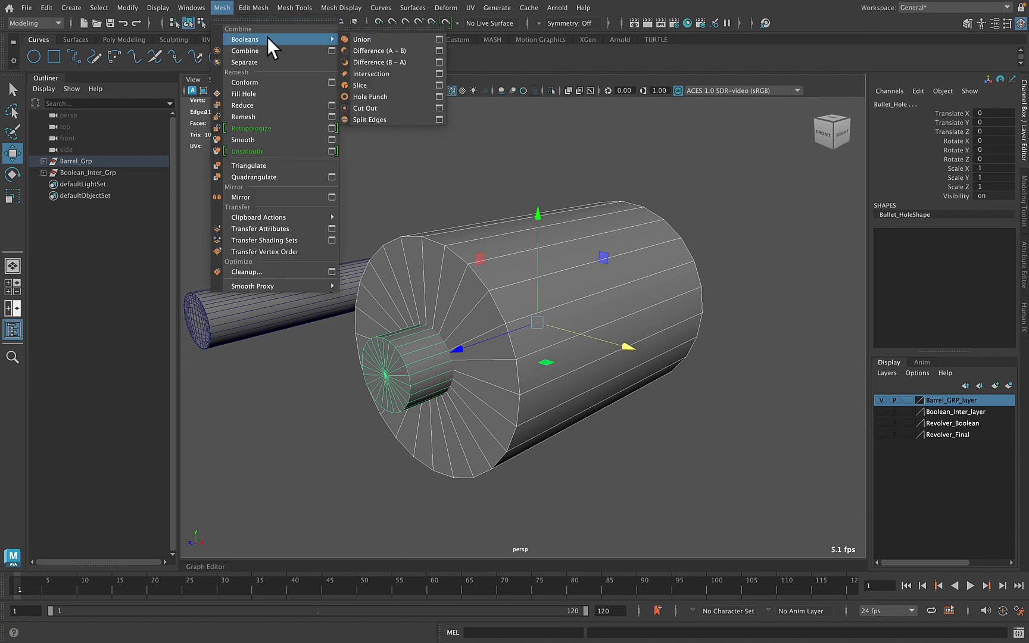
left_click(367, 50)
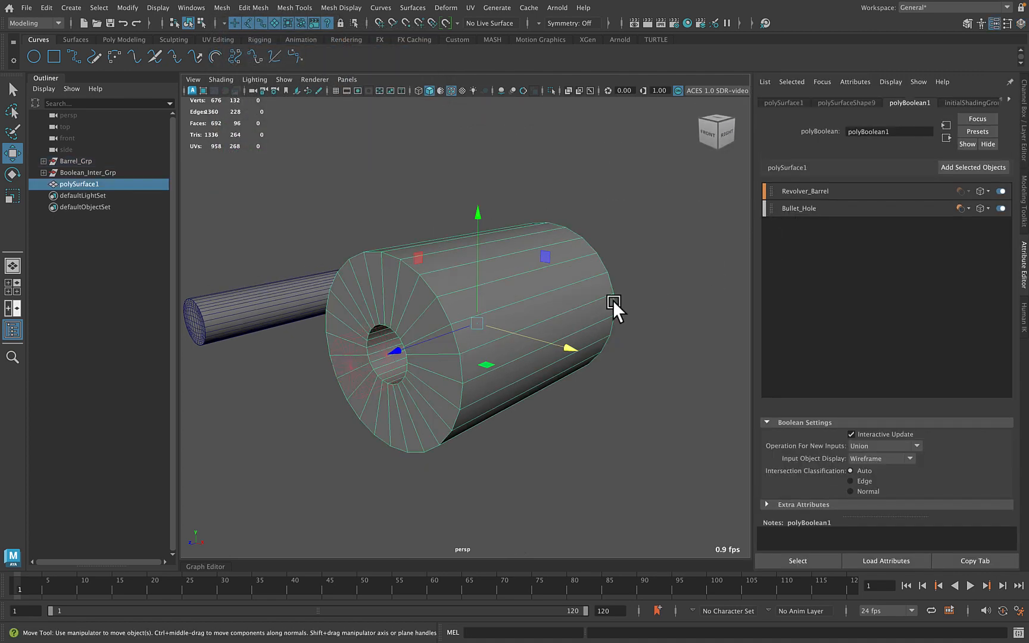
Duplicate the Bullet_Hole input as a copy in the Boolean stack of the cut barrel
left_click(638, 416)
left_click_drag(504, 462, 461, 460, "alt")
right_click_drag(461, 460, 520, 457, "alt")
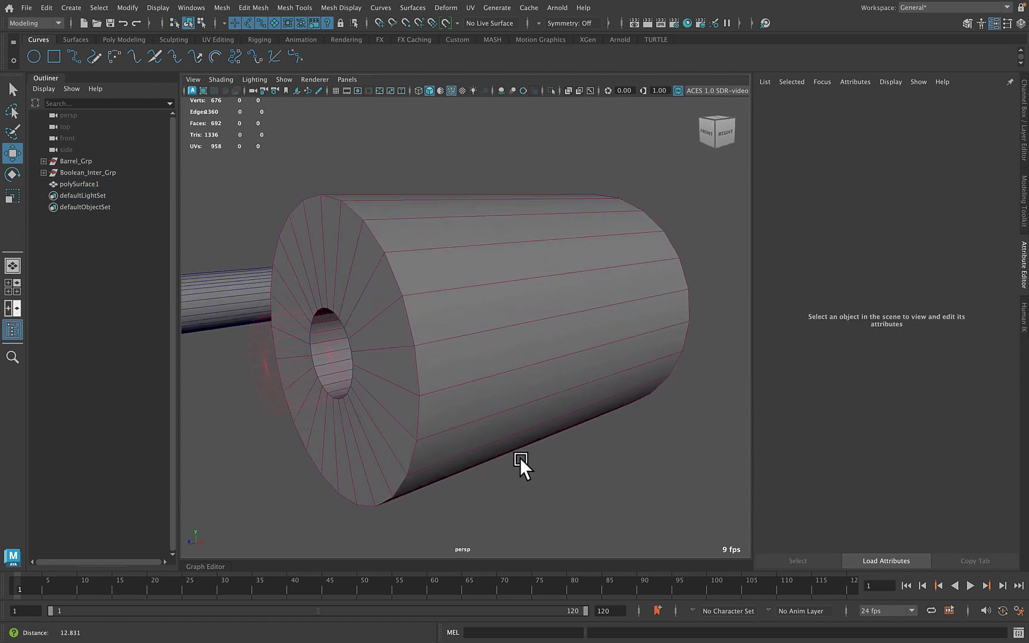
left_click(514, 367)
right_click_drag(640, 364, 555, 377, "alt")
left_click_drag(555, 377, 524, 386, "alt")
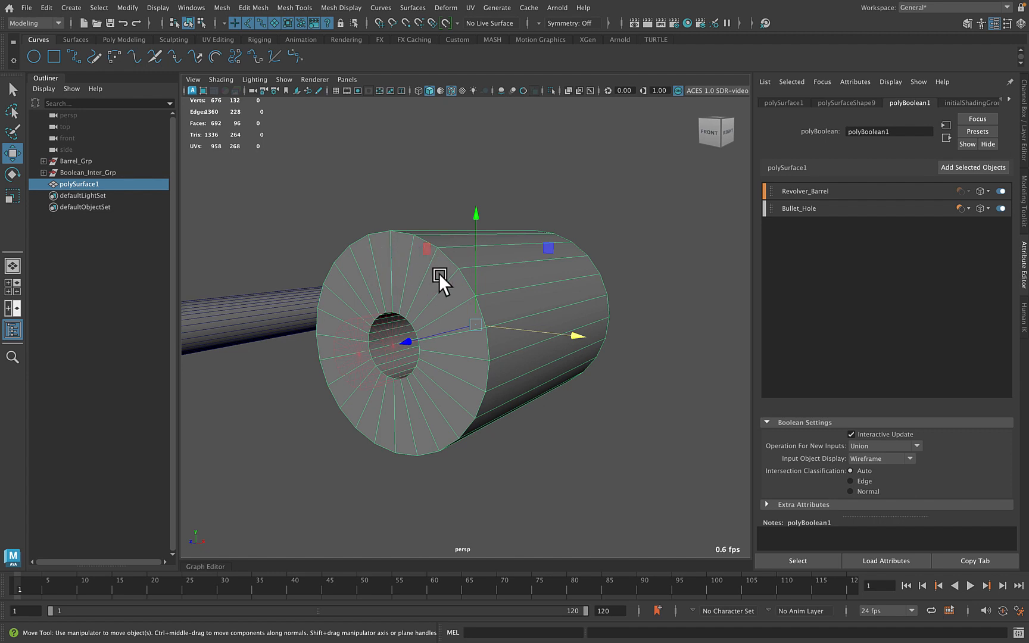
right_click(863, 206)
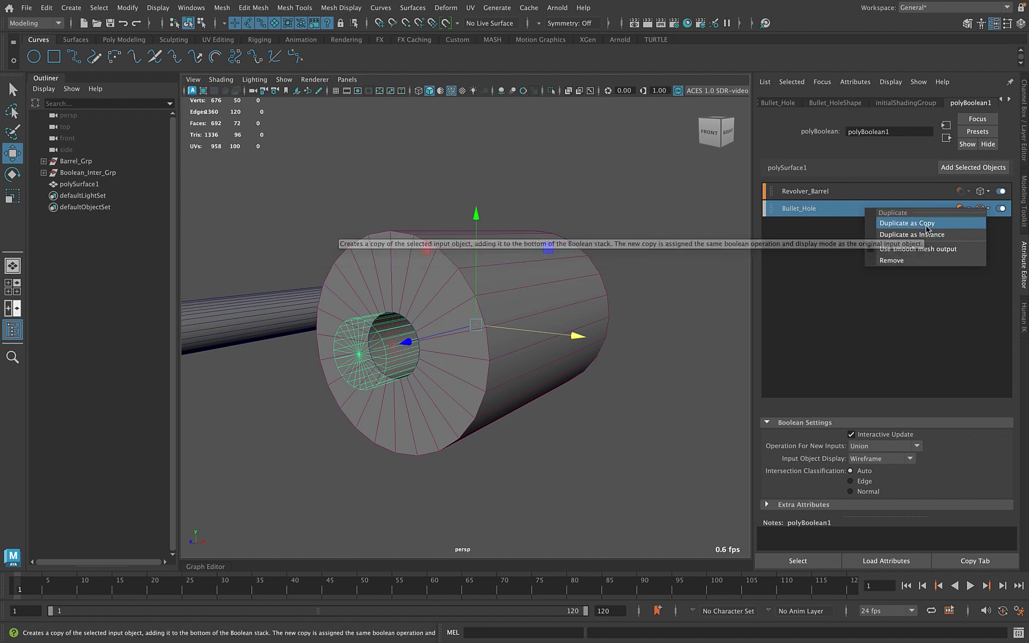
left_click(926, 224)
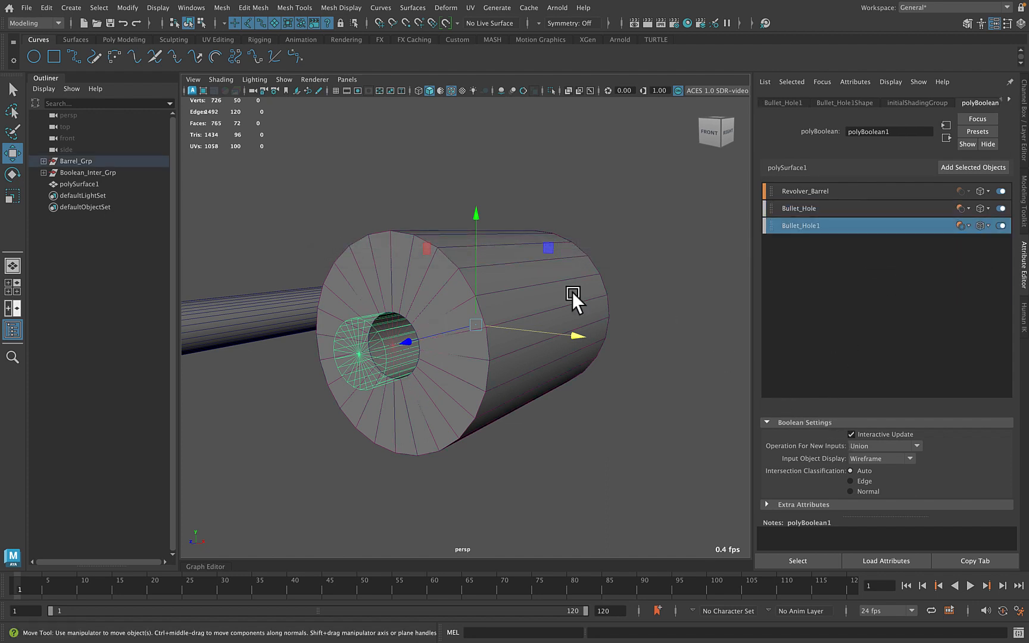
Try to move the Bullet_Hole1 copy up so that it cuts the barrel's upper rim
left_click_drag(477, 215, 480, 148)
left_click_drag(527, 282, 533, 343, "alt")
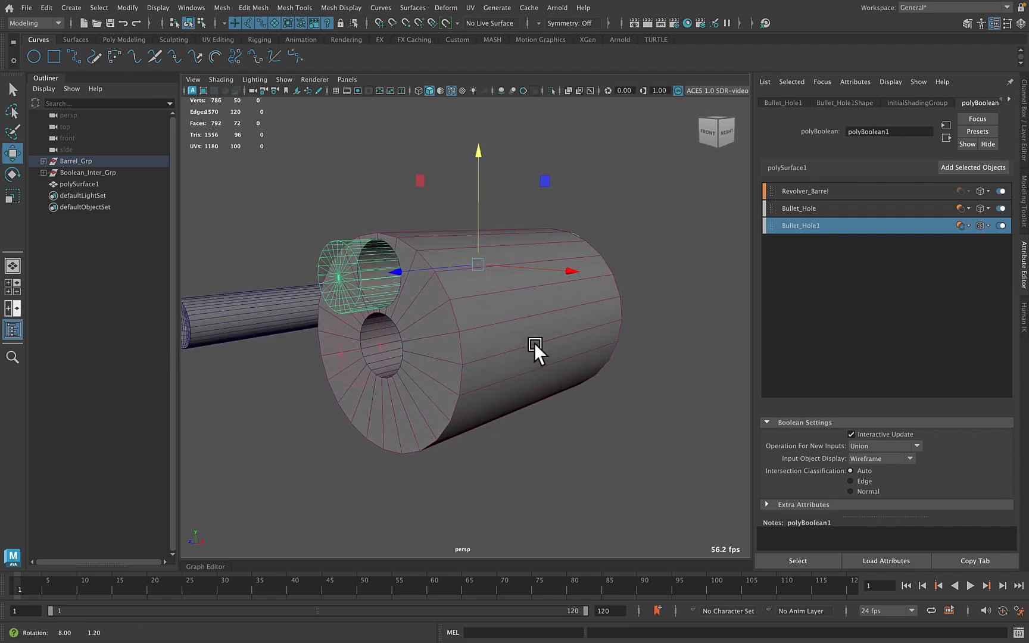
key("ctrl+z")
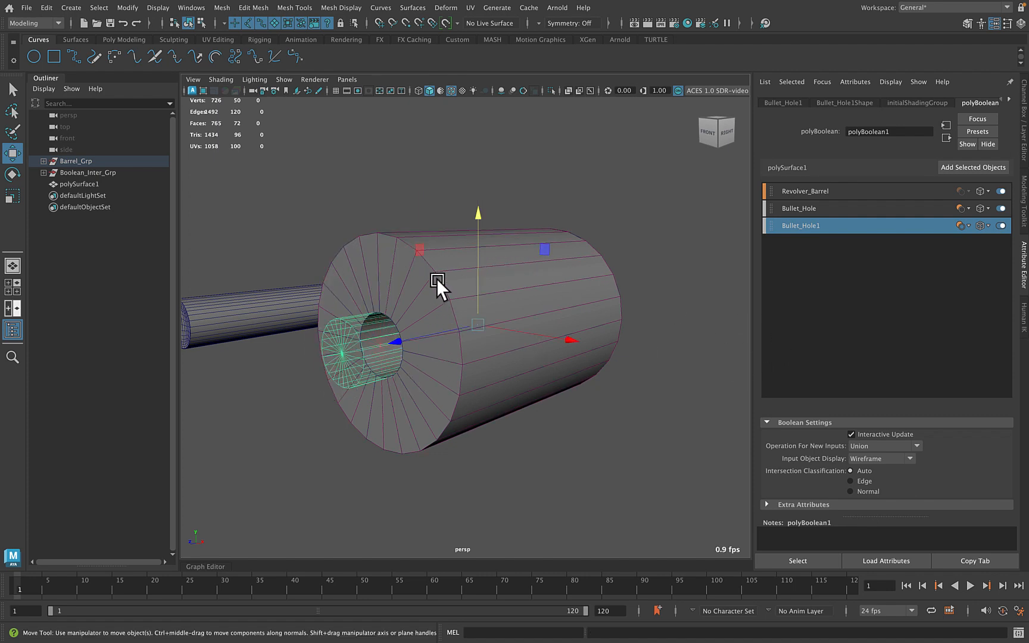
Remove Bullet_Hole1 from the Boolean stack and select it as a separate cylinder, expanding Barrel_Grp
right_click(836, 227)
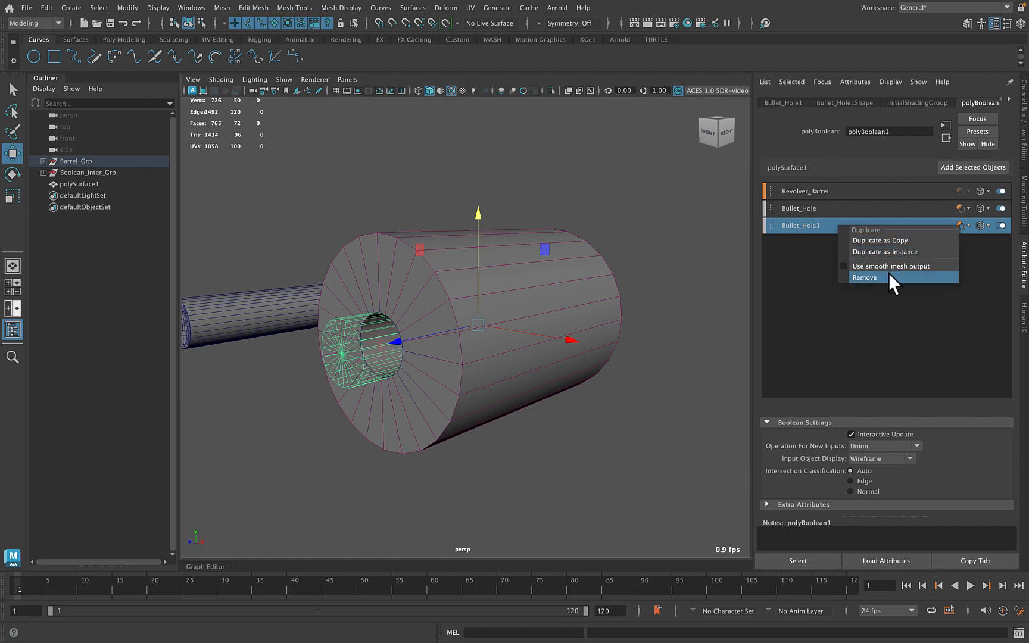
left_click(889, 275)
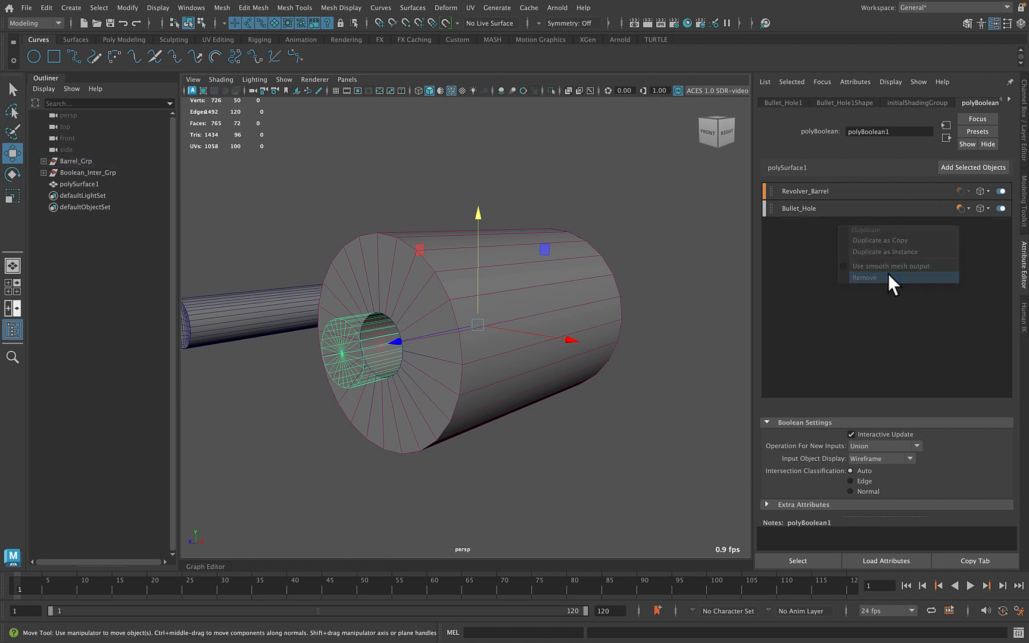
left_click(103, 182)
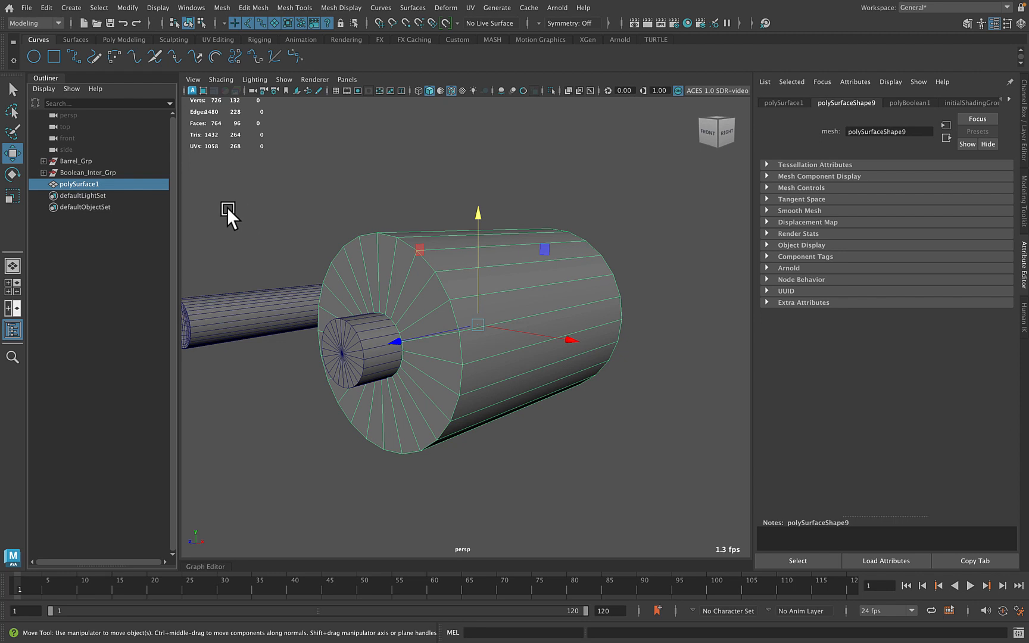
left_click(351, 370)
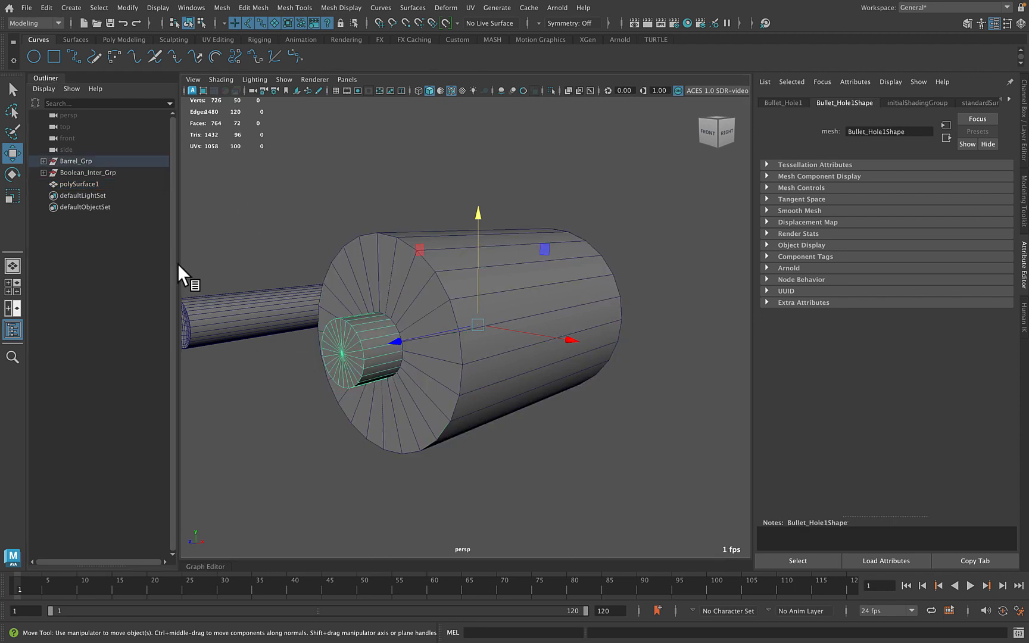
left_click(43, 161)
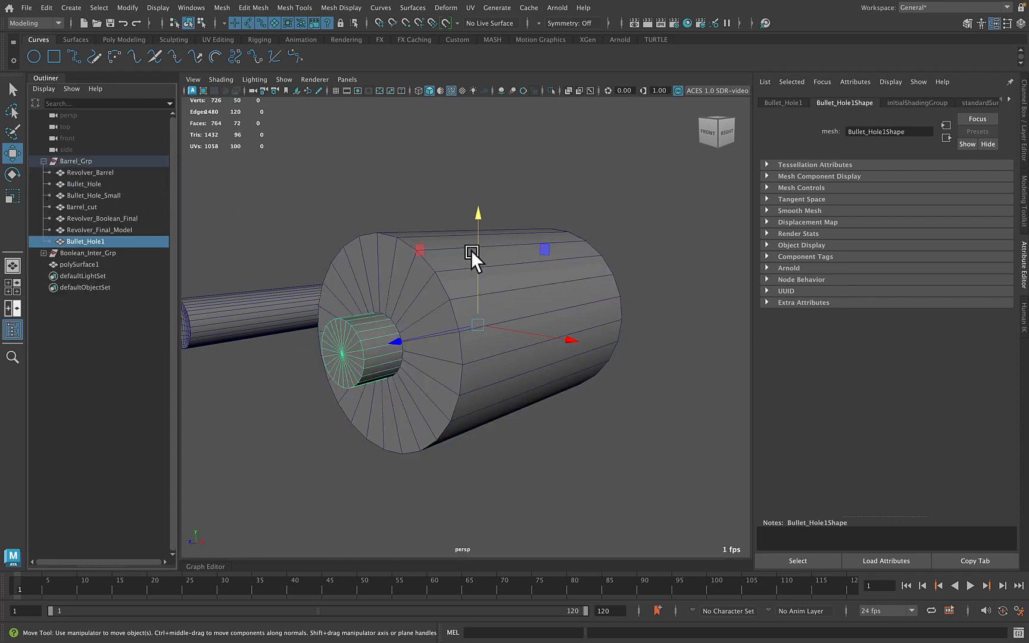
left_click_drag(477, 214, 476, 124)
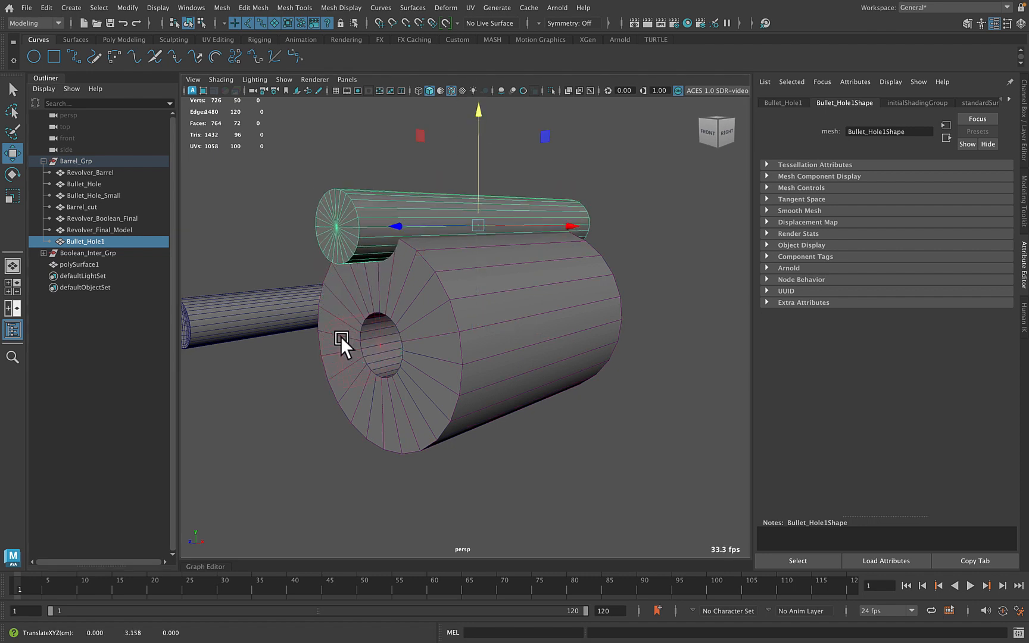
key("ctrl+z")
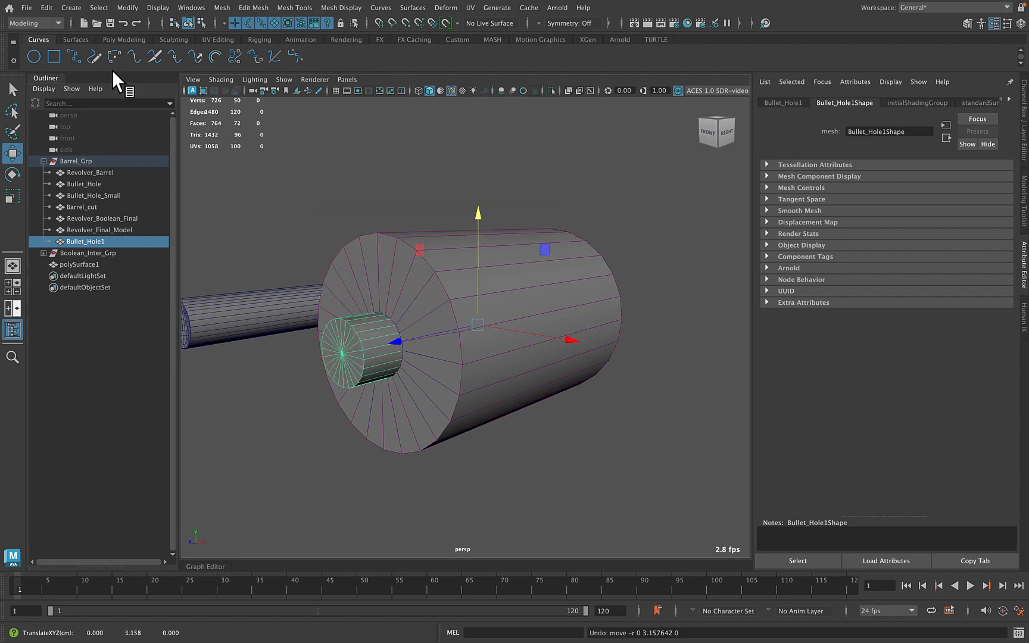
Create a MASH network from the Bullet_Hole1 cylinder and open the MASH Editor
left_click(37, 23)
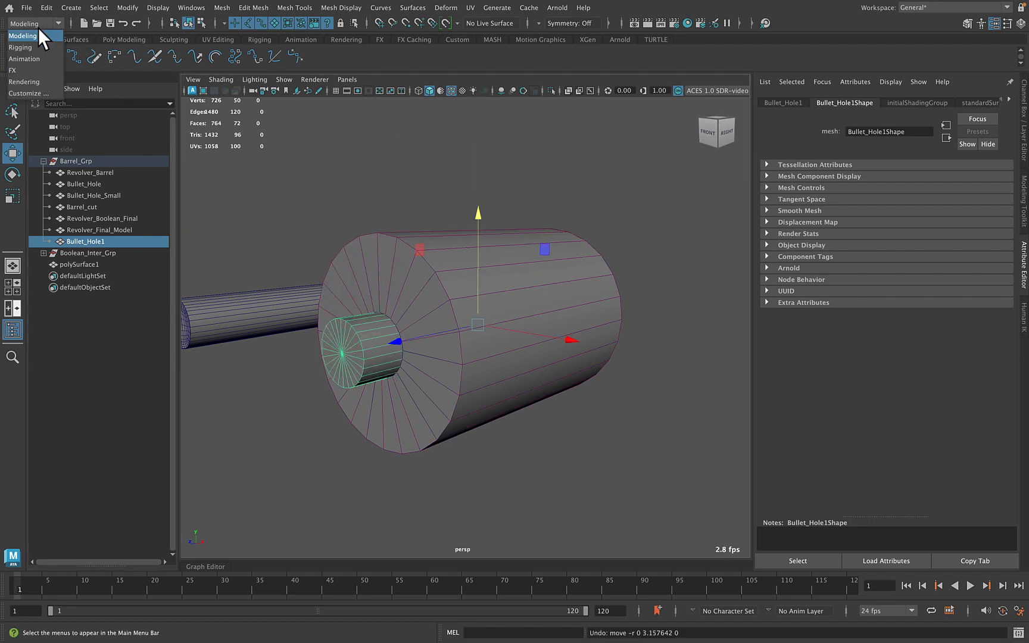
left_click(32, 60)
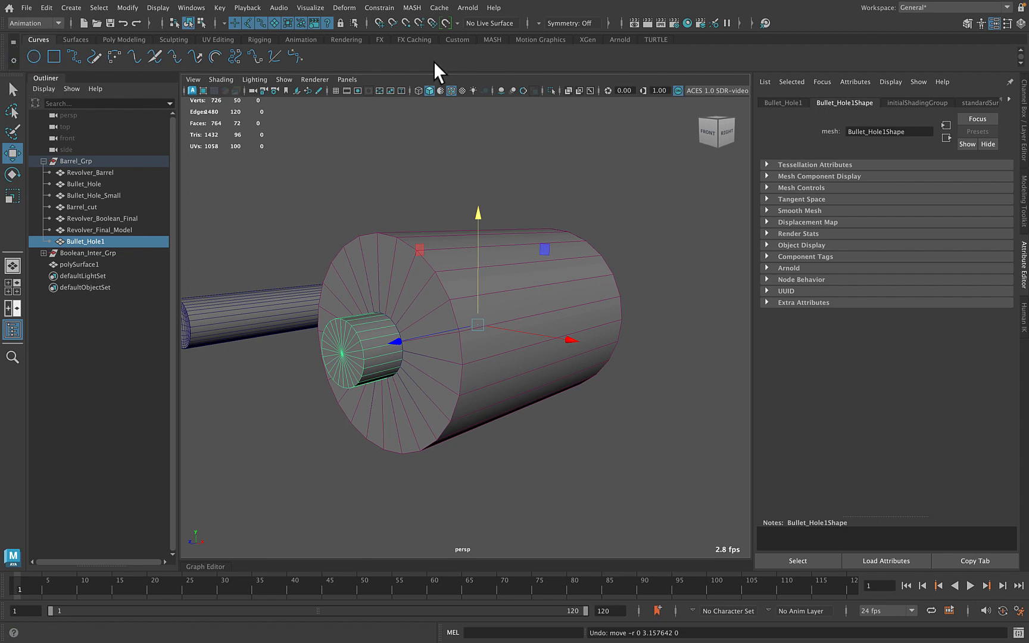
left_click(408, 7)
left_click(433, 28)
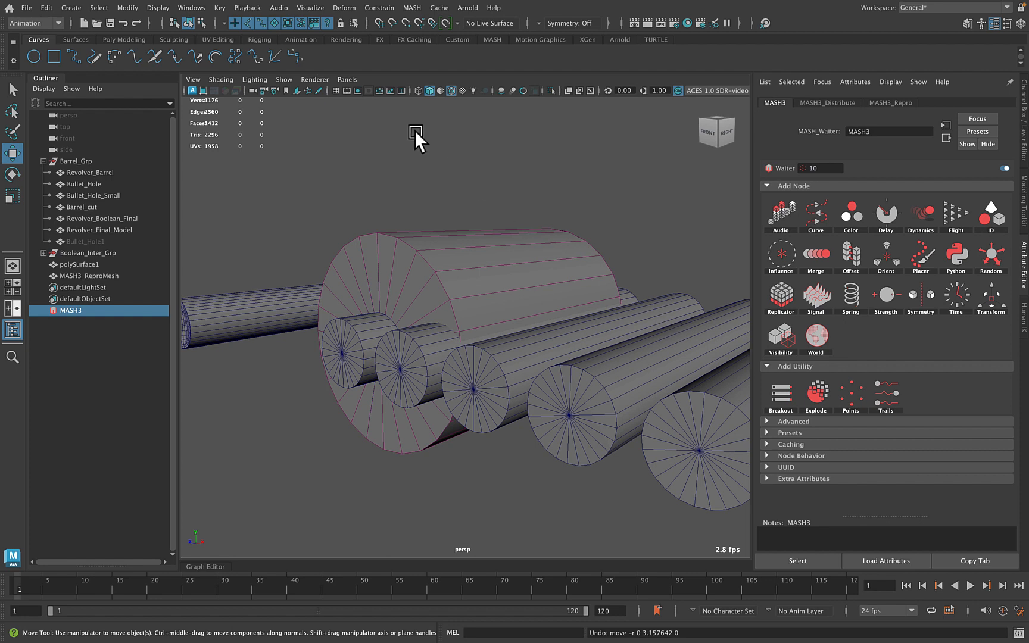
left_click(413, 8)
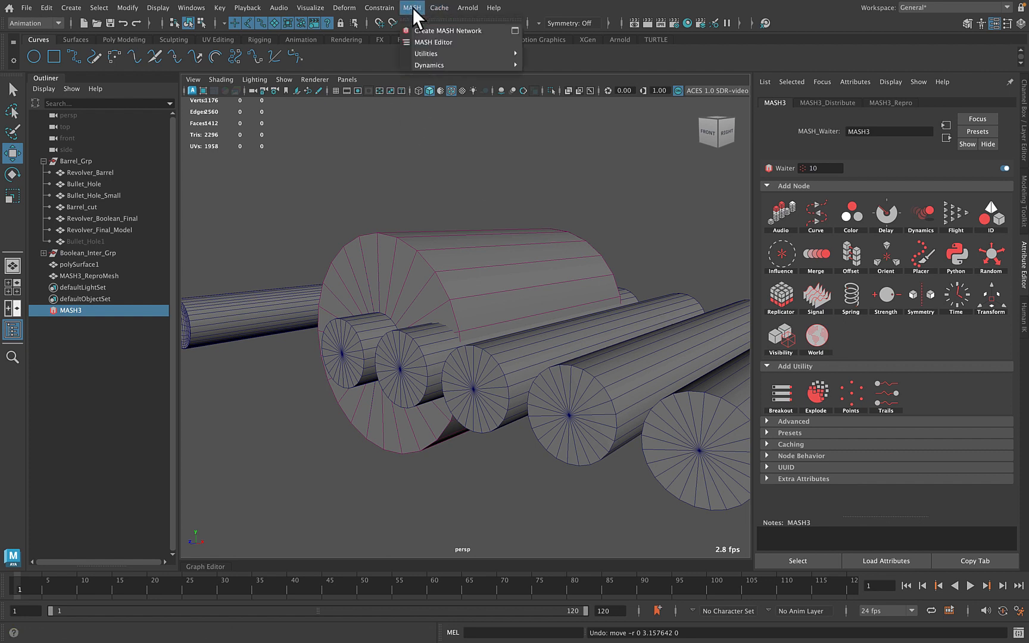
left_click(423, 41)
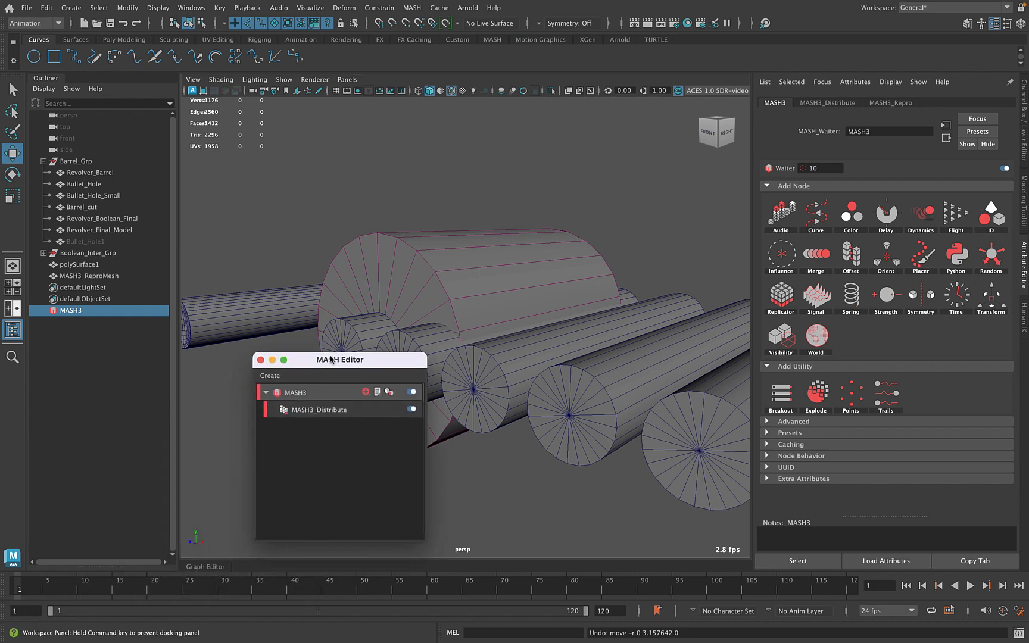
left_click(1022, 6)
Set the MASH distribution to 6 points with the Radial distribution type
left_click(828, 103)
left_click_drag(876, 186, 692, 174)
type("6")
key("Return")
left_click(900, 202)
left_click(894, 212)
Set the radial distribution's radius to about 1.925 in front view so the six cylinders sit within the barrel face
left_click_drag(948, 218, 910, 218)
key("space")
left_click_drag(597, 173, 595, 202)
mouse_move(655, 292)
right_mouse_down("alt")
mouse_move(610, 316)
mouse_move(651, 293)
right_mouse_up("alt")
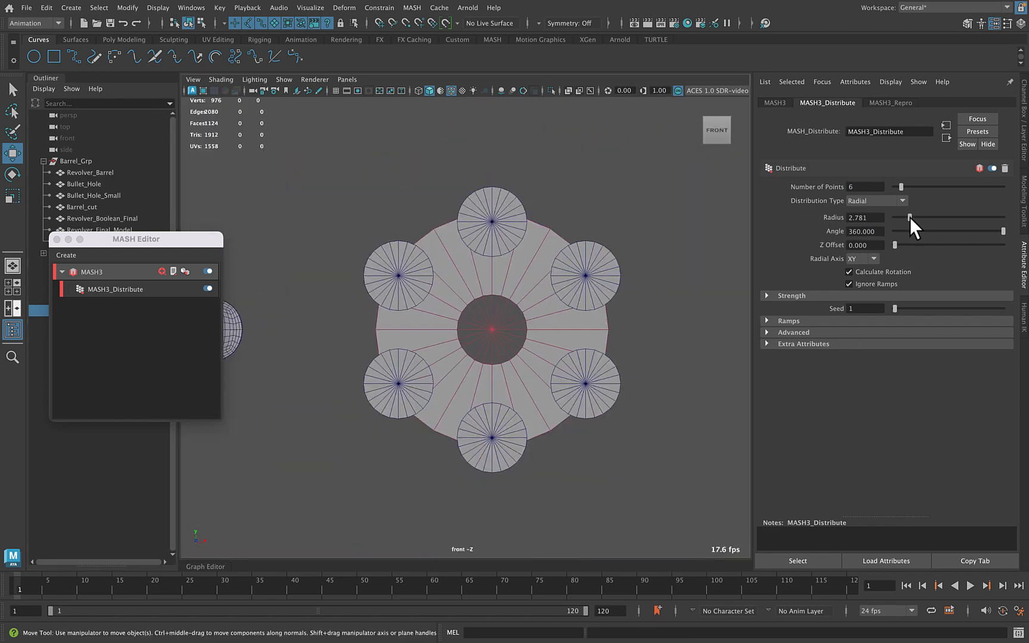
left_click_drag(909, 217, 904, 217)
key("space")
left_click_drag(614, 271, 615, 238)
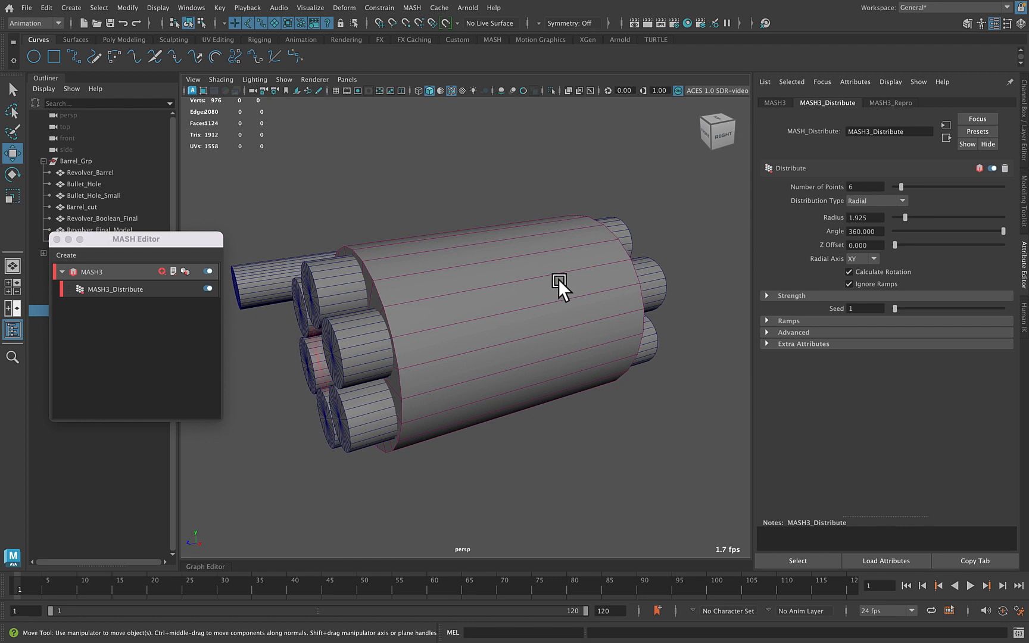
left_click_drag(540, 336, 549, 322, "alt")
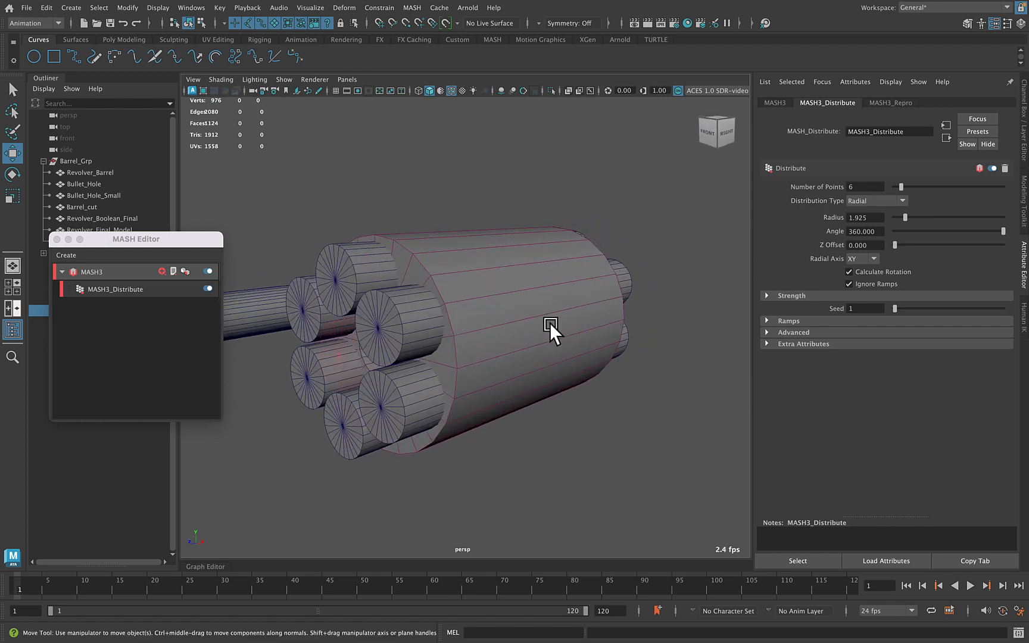
Load and lock the barrel's polyBoolean1 attributes in the editor, and select the six MASH3 bullet-hole cylinders
left_click(550, 322)
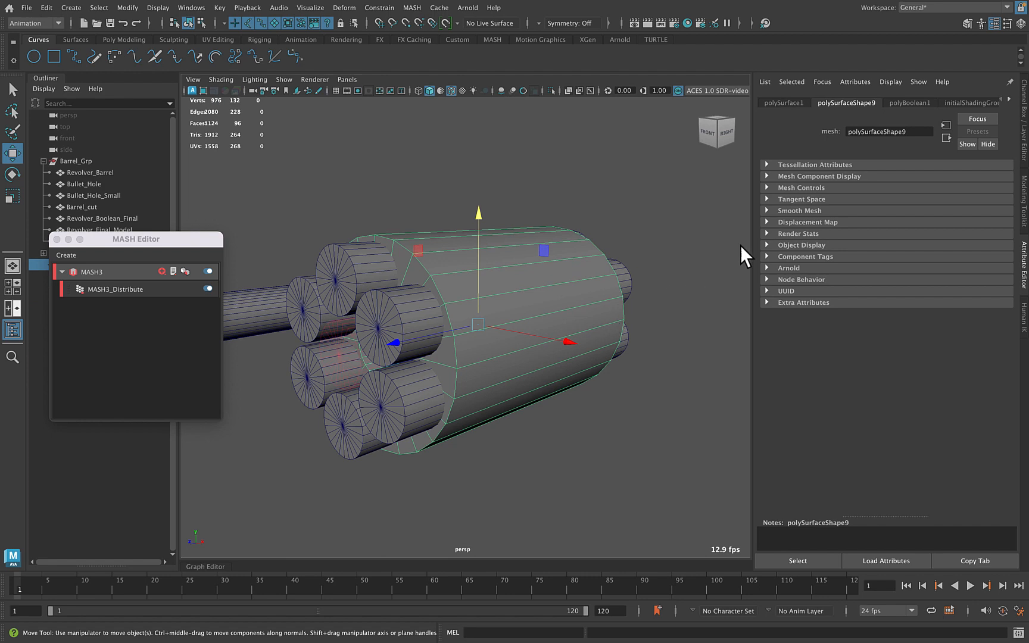
left_click(922, 101)
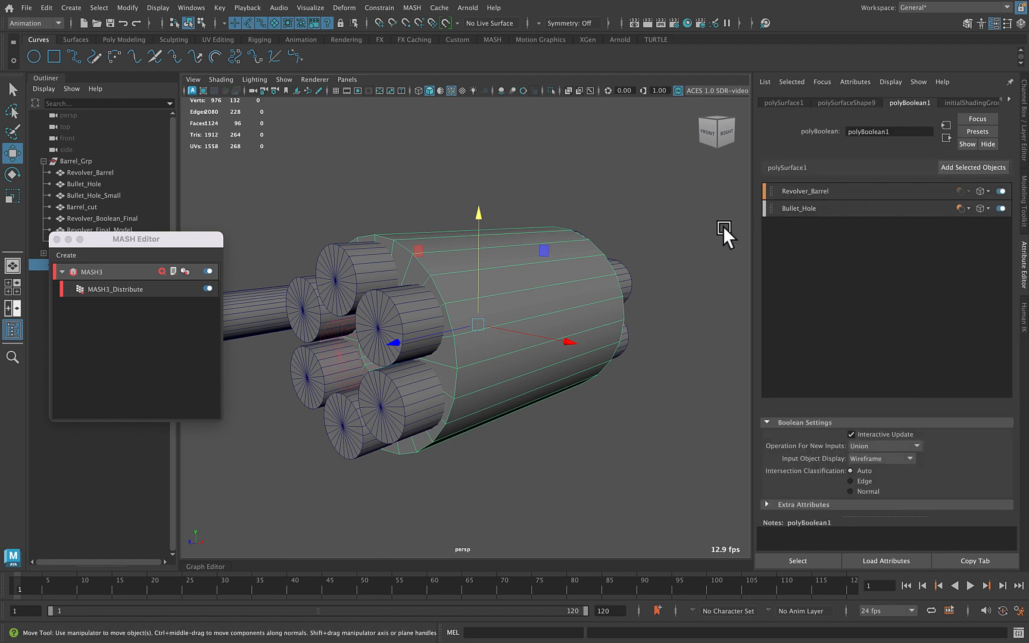
left_click(1010, 82)
left_click(360, 255)
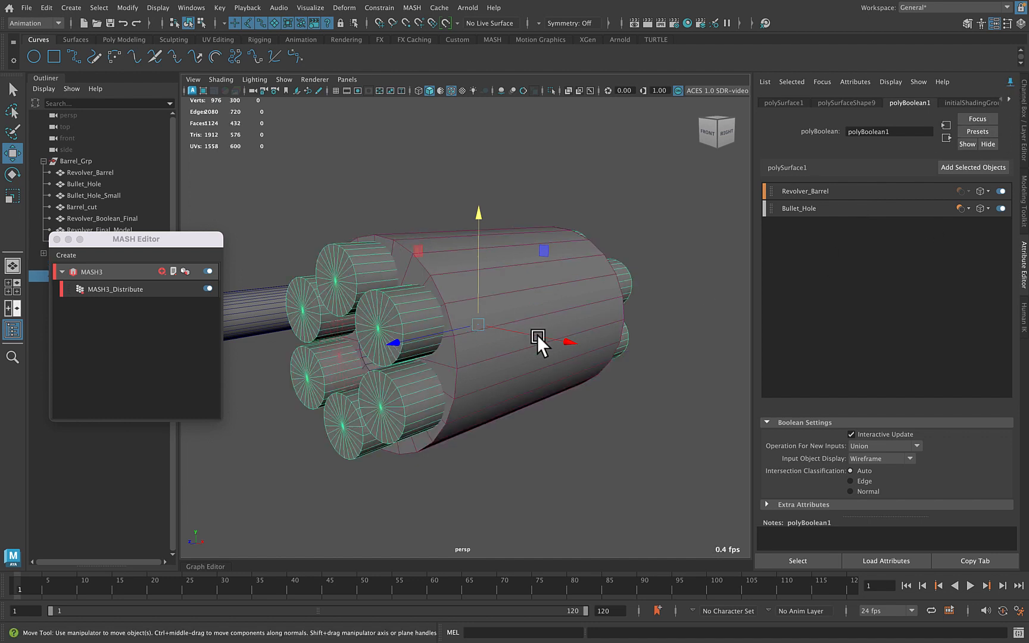
Try adding the MASH3 cylinders to the barrel's Boolean stack as a Union and undo the addition
left_click(973, 167)
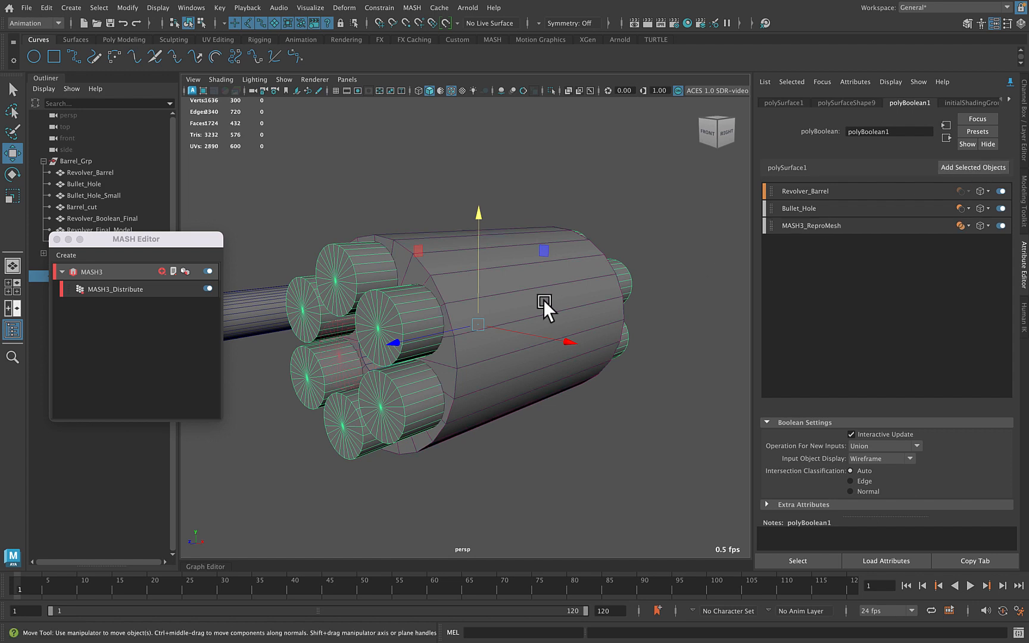
left_click_drag(468, 382, 475, 386, "alt")
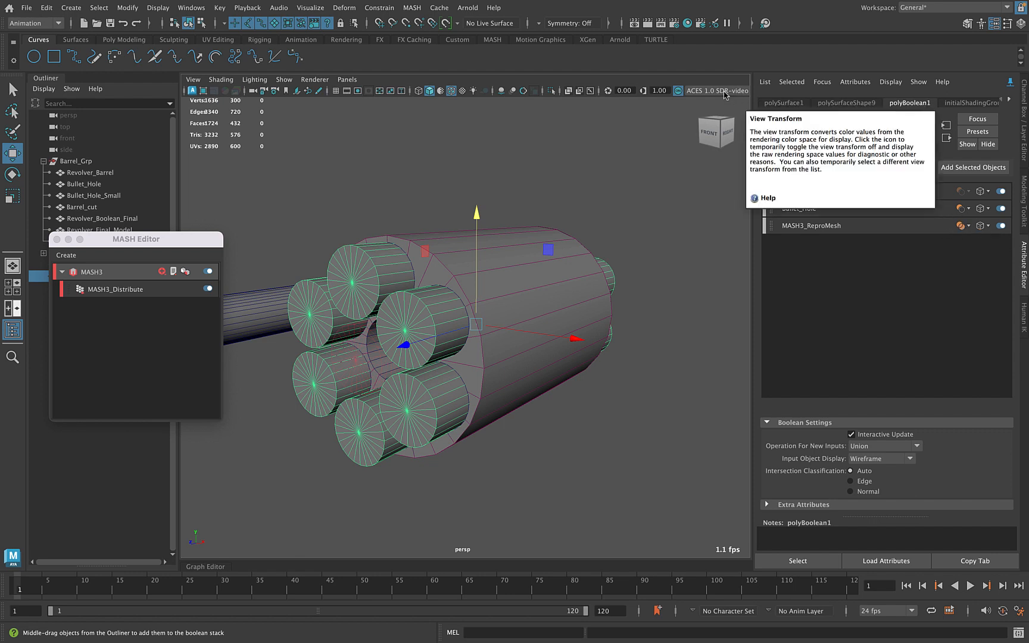
key("super+z")
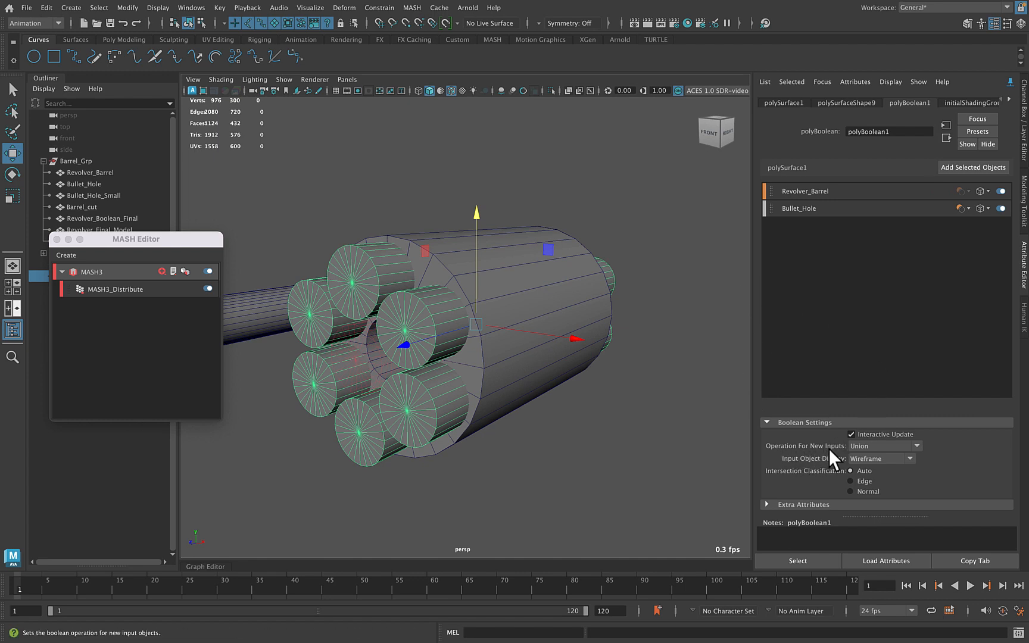
Set the Boolean operation for new inputs to Difference (A-B) and add the MASH3 cylinders to the stack
left_click(882, 445)
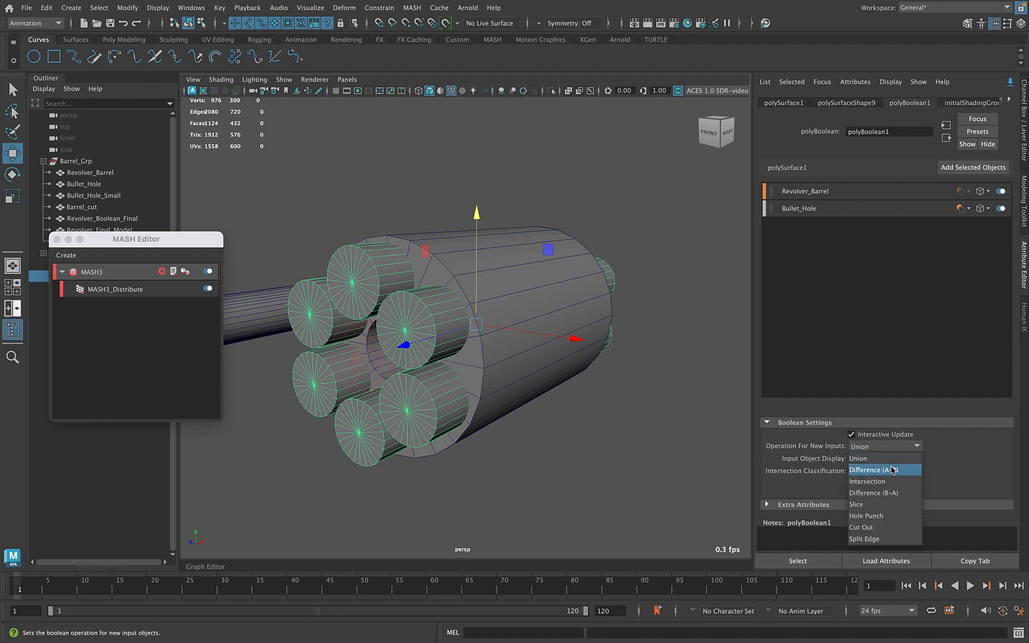
left_click(891, 469)
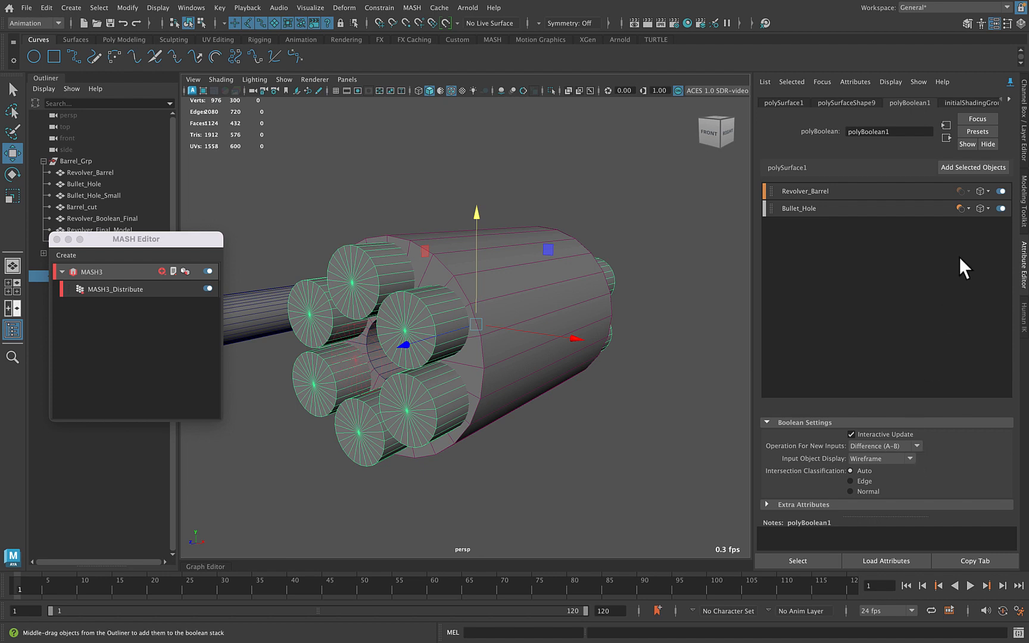
left_click(958, 167)
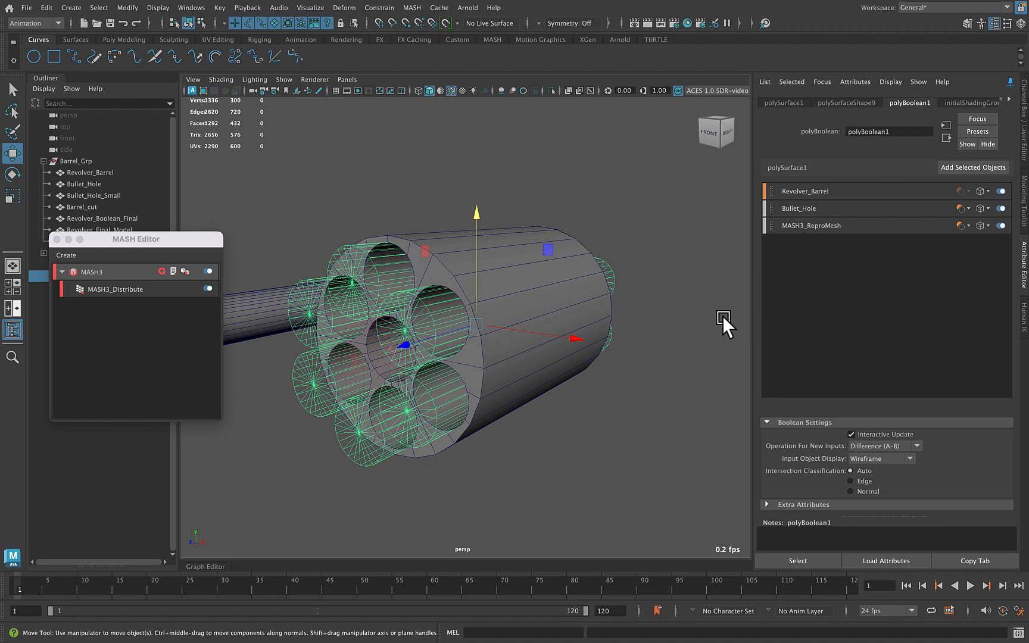
left_click_drag(593, 309, 556, 242, "alt")
left_click(528, 169)
Center the Barrel_cut cylinder by setting its Translate X to 0, and create a MASH network from it
right_click_drag(667, 291, 299, 305, "alt")
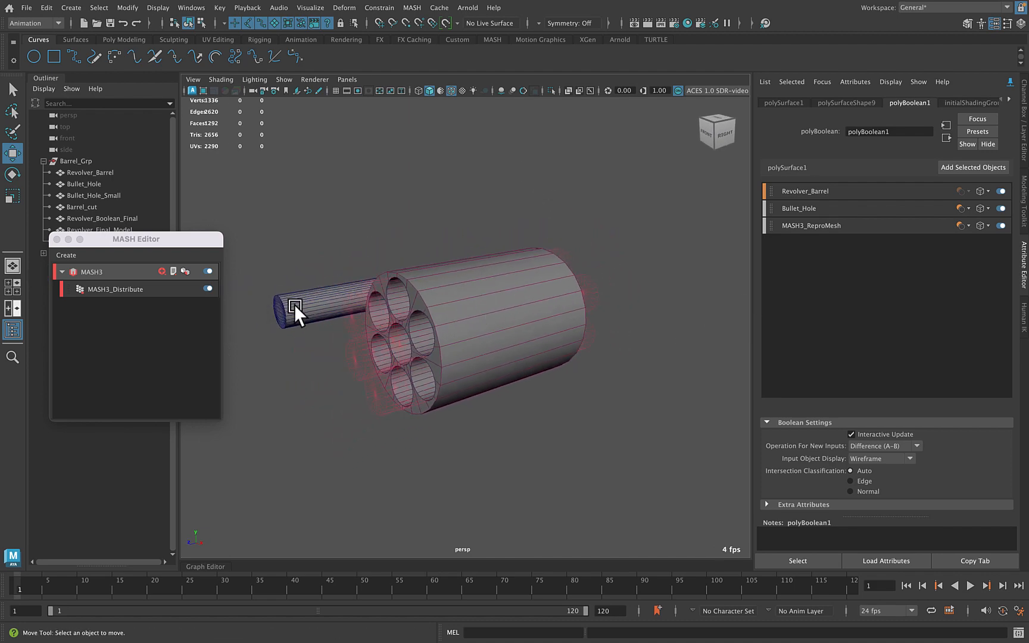
left_click(292, 305)
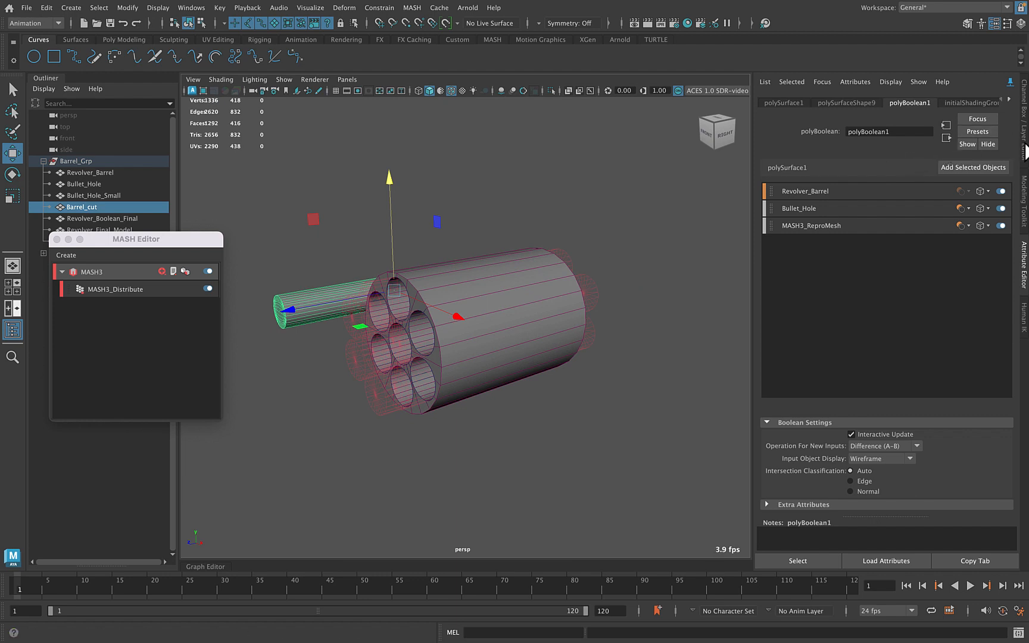
left_click(1025, 149)
left_click(1004, 113)
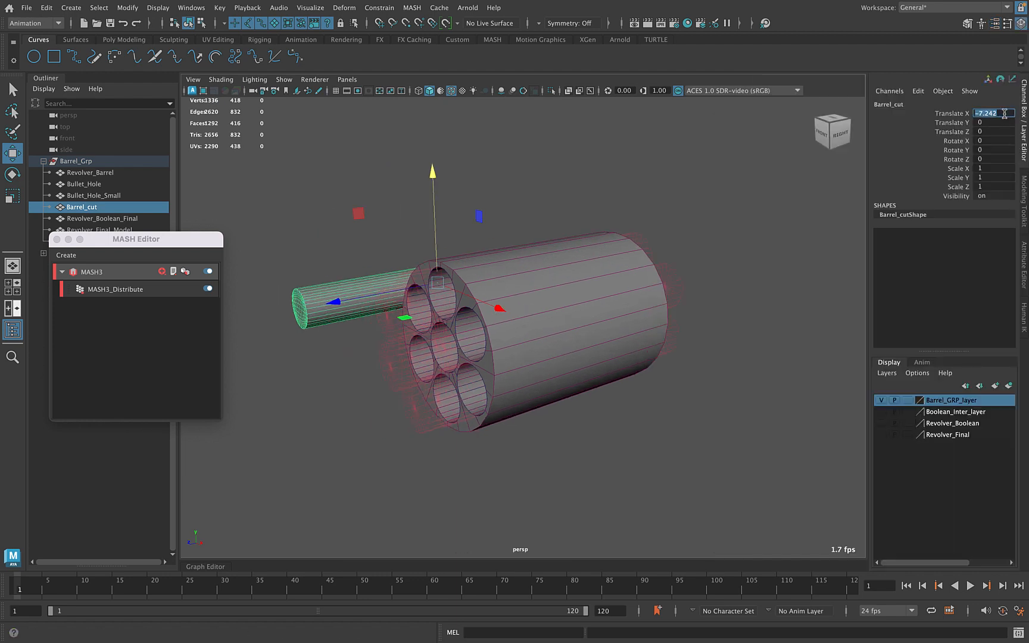
left_click_drag(471, 343, 487, 357, "alt")
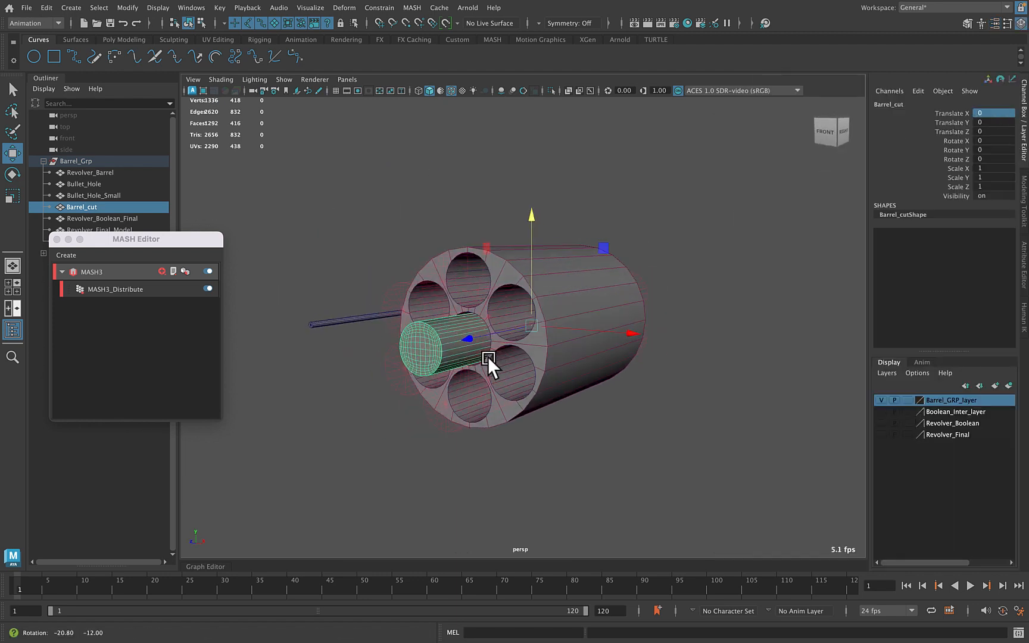
left_click(68, 256)
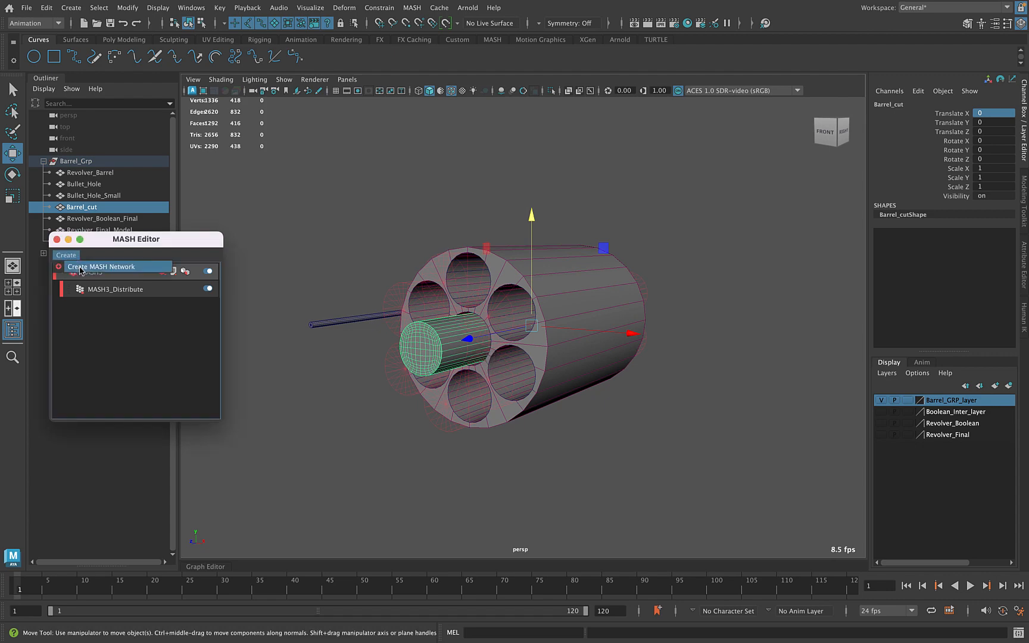
left_click(82, 269)
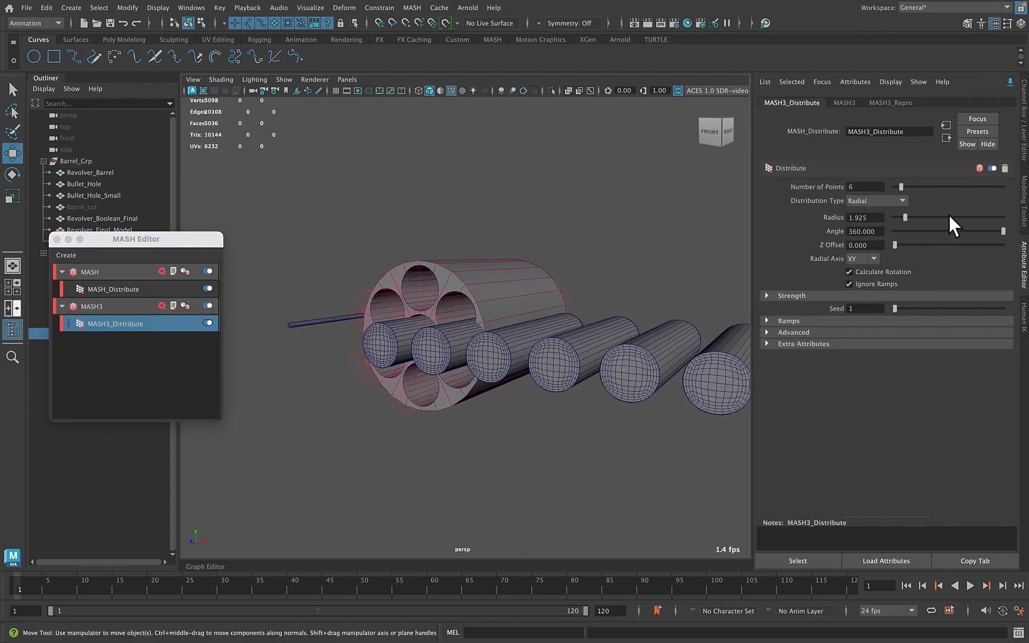
Set the Barrel_cut network's distribution type to Radial and adjust its radius so six cutters straddle the barrel's outer edge
left_click(113, 289)
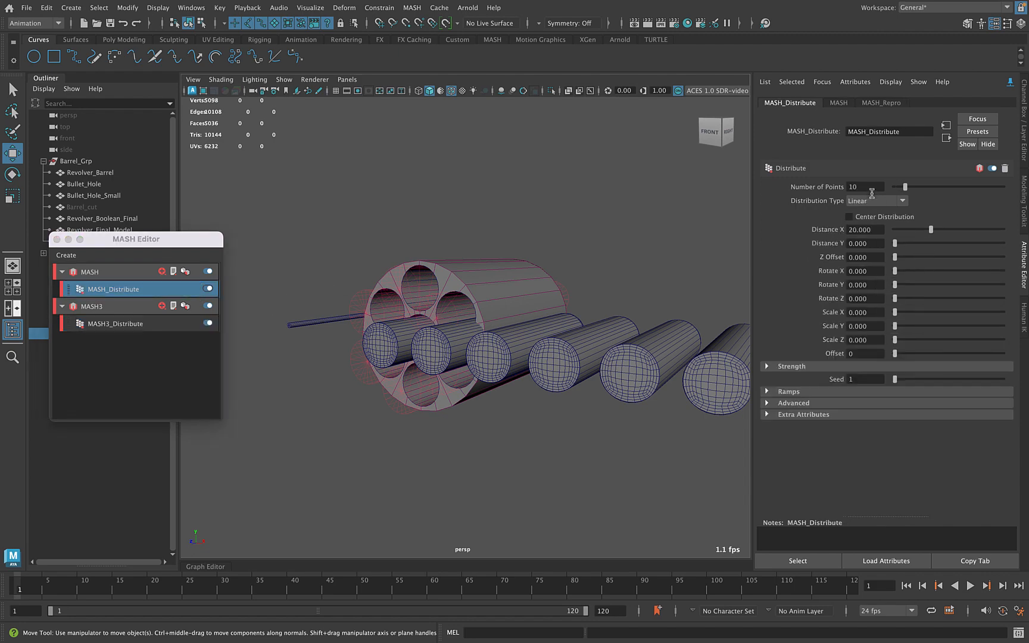
left_click(876, 200)
left_click(870, 221)
left_click_drag(921, 218, 910, 217)
left_click_drag(596, 262, 542, 275, "alt")
Add the Barrel_cut network's MASH_ReproMesh to the barrel's polyBoolean1 stack as a Difference (A-B) input
left_click(553, 280)
left_click(1010, 83)
left_click(1011, 83)
left_click(380, 325)
left_click(972, 170)
left_click_drag(420, 383, 483, 285, "alt")
Add a Transform node to the Barrel_cut MASH network and create a controller null for it
left_click(110, 288)
left_click(162, 271)
left_click(198, 557)
left_click(1023, 157)
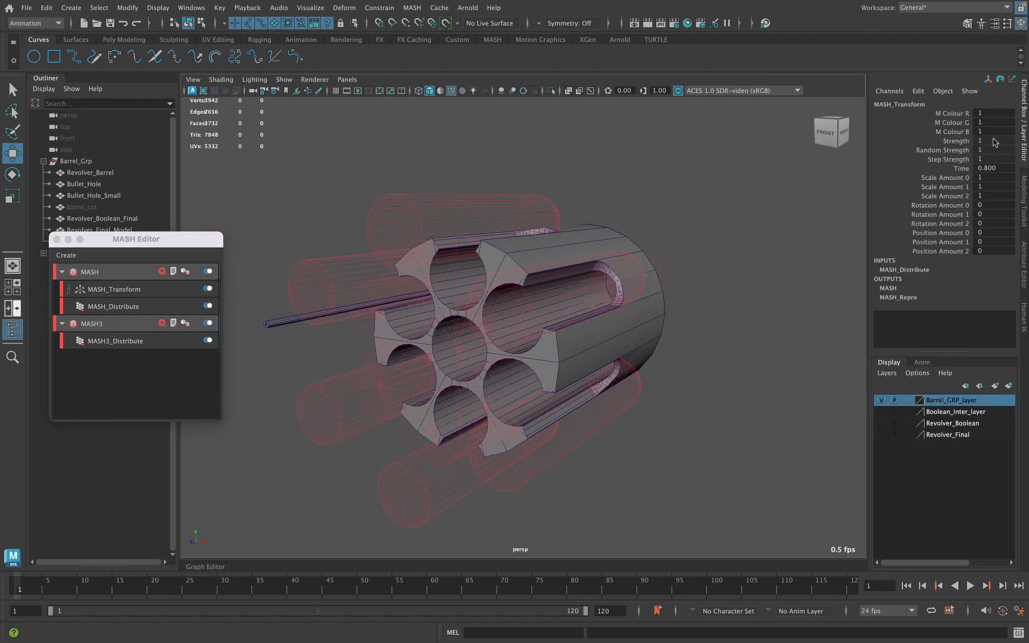
left_click(120, 292)
right_click(934, 233)
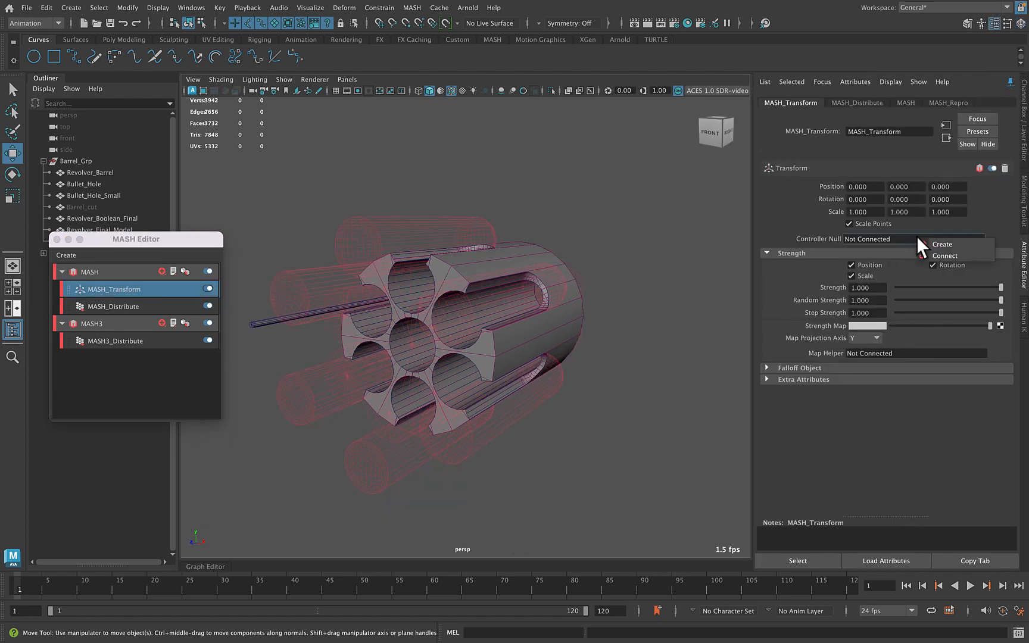
left_click(923, 240)
Set the Rotate Z of the MASH_Transform_loc controller to 30 so the grooves fall between the bullet holes
left_click(1025, 149)
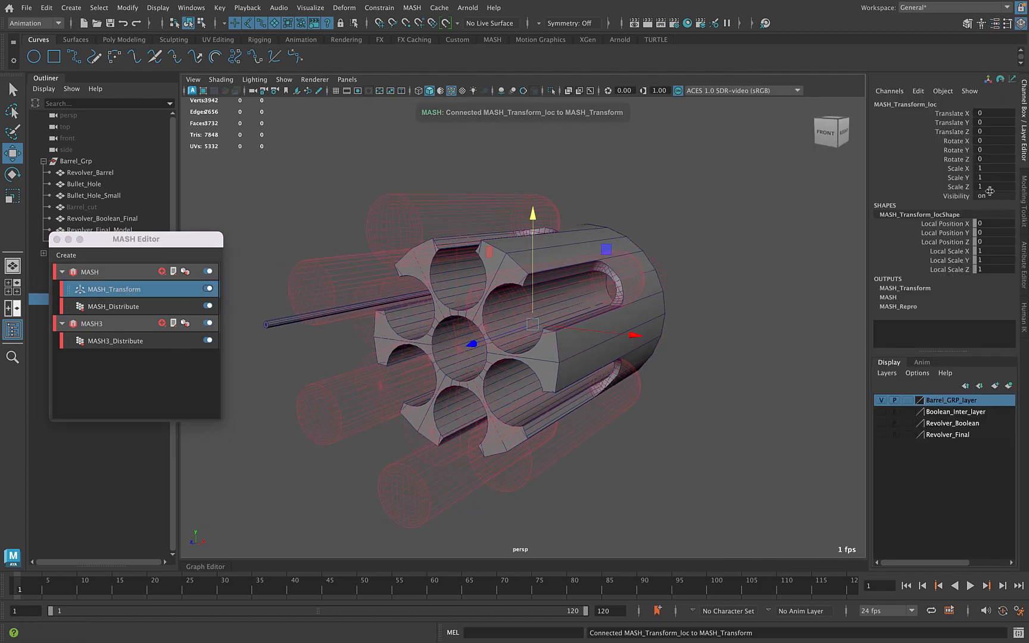
left_click(989, 158)
left_click(988, 158)
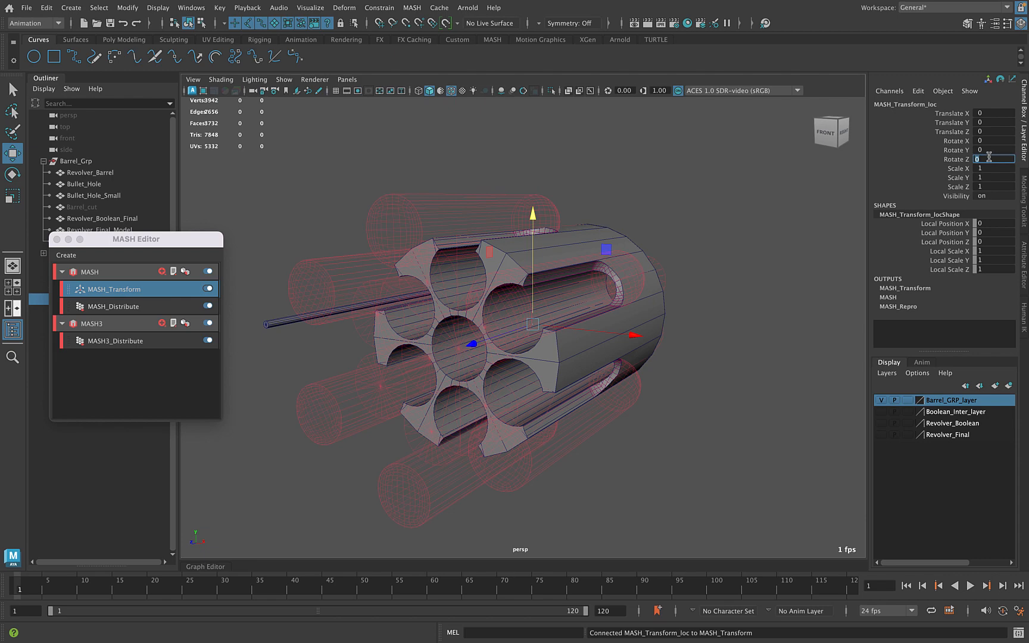
type("30")
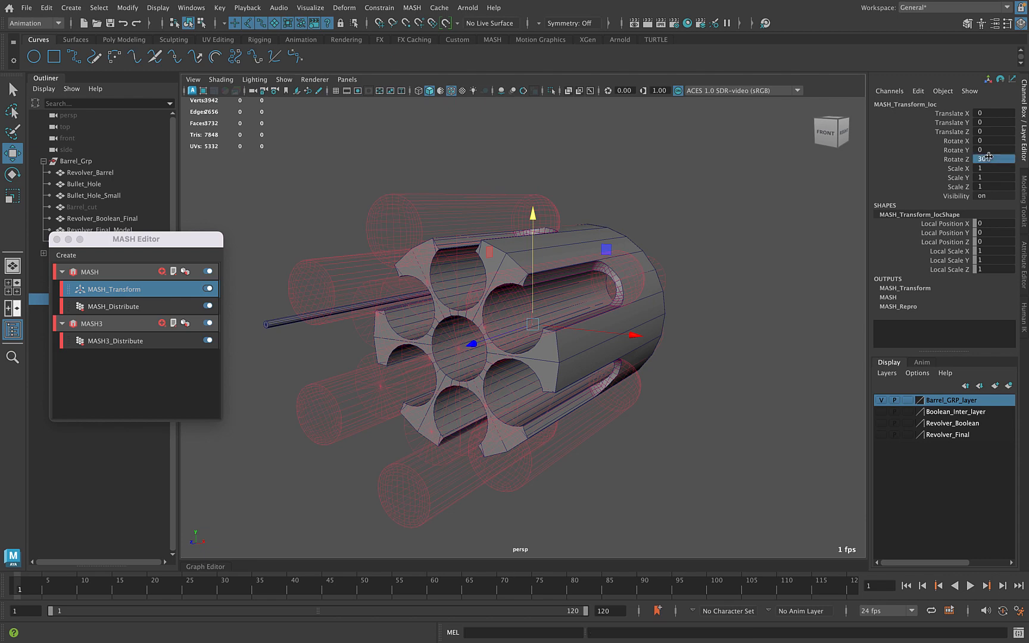
key("Return")
Move the MASH_Transform_loc controller along Z to about -1.448 to extend the grooves along the barrel
left_click_drag(685, 229, 563, 258, "alt")
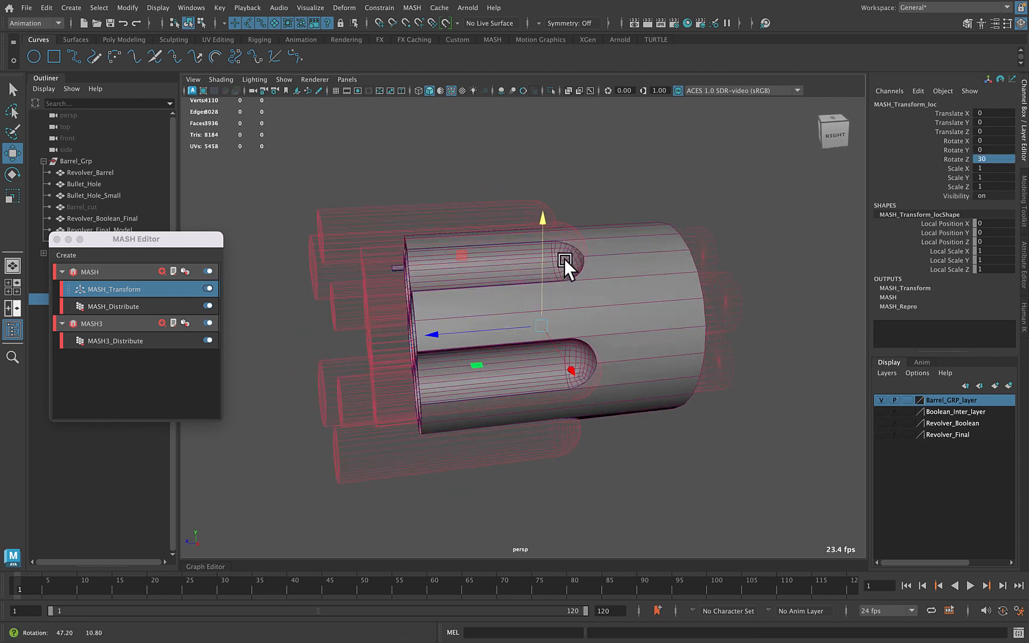
left_click_drag(432, 335, 480, 332)
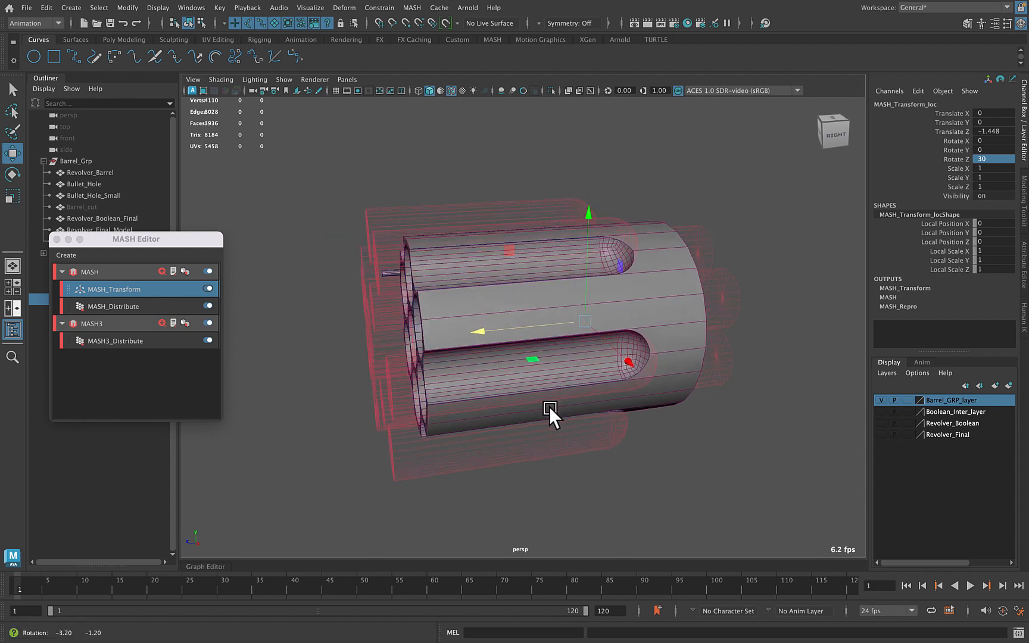
left_click_drag(548, 407, 580, 397, "alt")
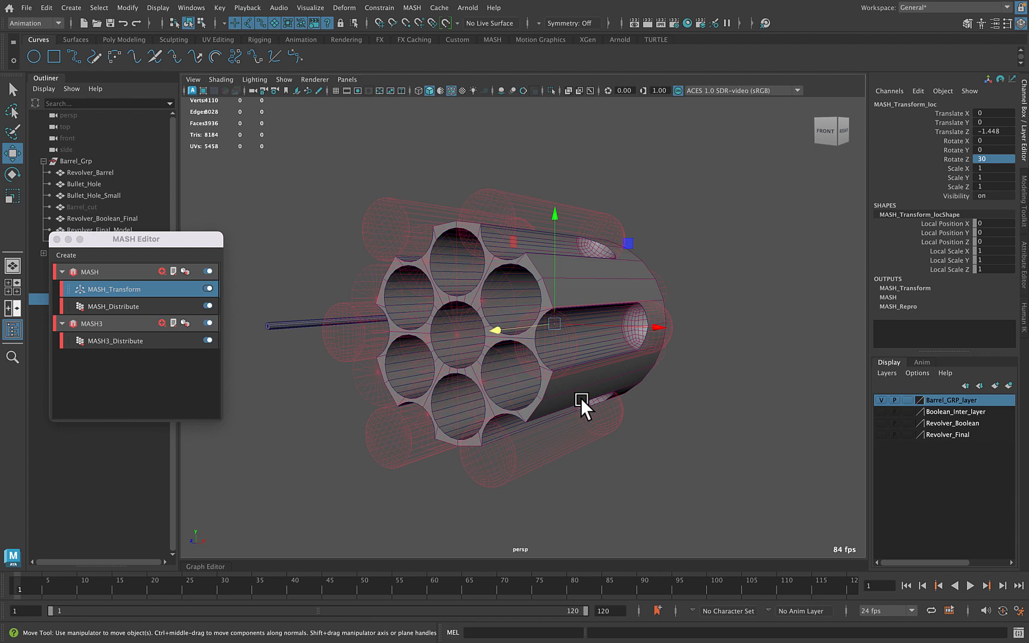
Turn off Interactive Update in the Boolean settings of the barrel's polyBoolean1 node
left_click(1024, 262)
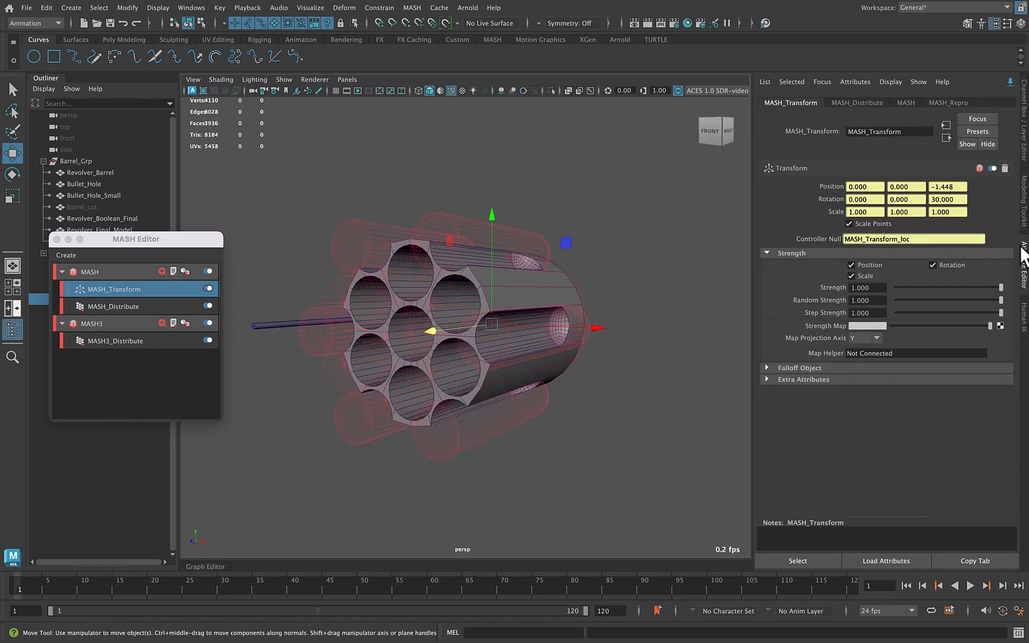
left_click(1010, 82)
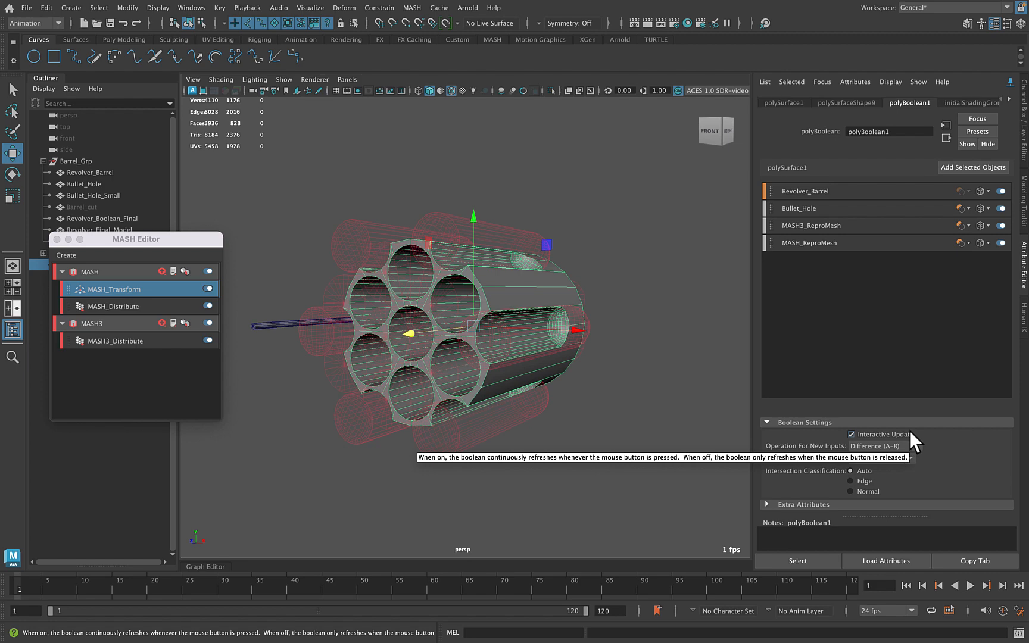
left_click(852, 435)
Select MASH_Transform_loc and move it along Z to about -2.25 to lengthen the barrel grooves
left_click_drag(648, 385, 514, 362, "alt")
left_click_drag(380, 334, 268, 269)
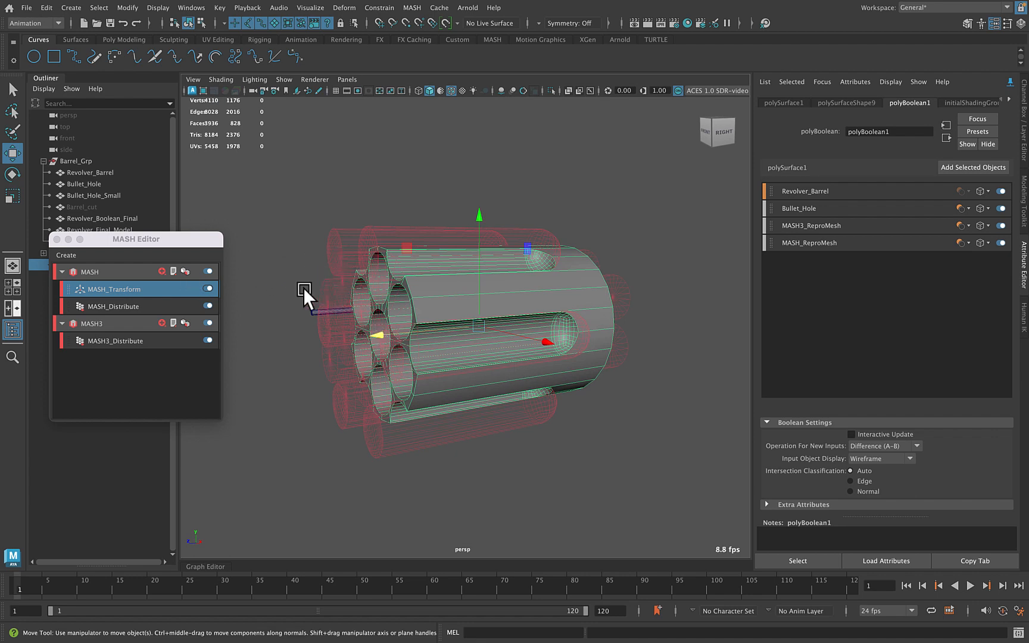
left_click_drag(171, 239, 162, 311)
left_click(101, 299)
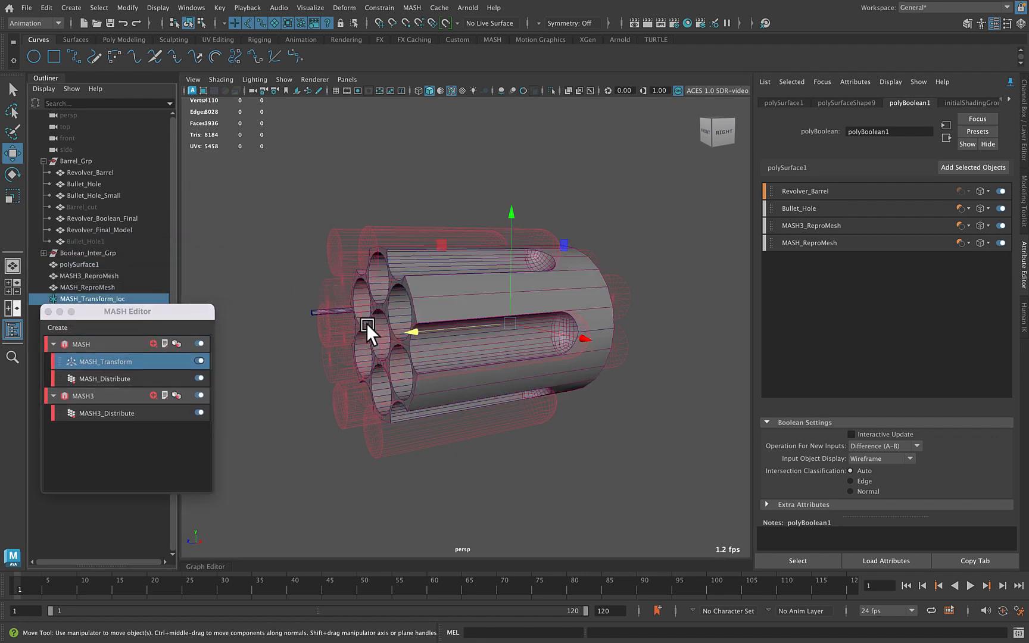
left_click_drag(376, 336, 357, 348)
left_click_drag(563, 381, 515, 389, "alt")
left_click_drag(347, 325, 552, 383)
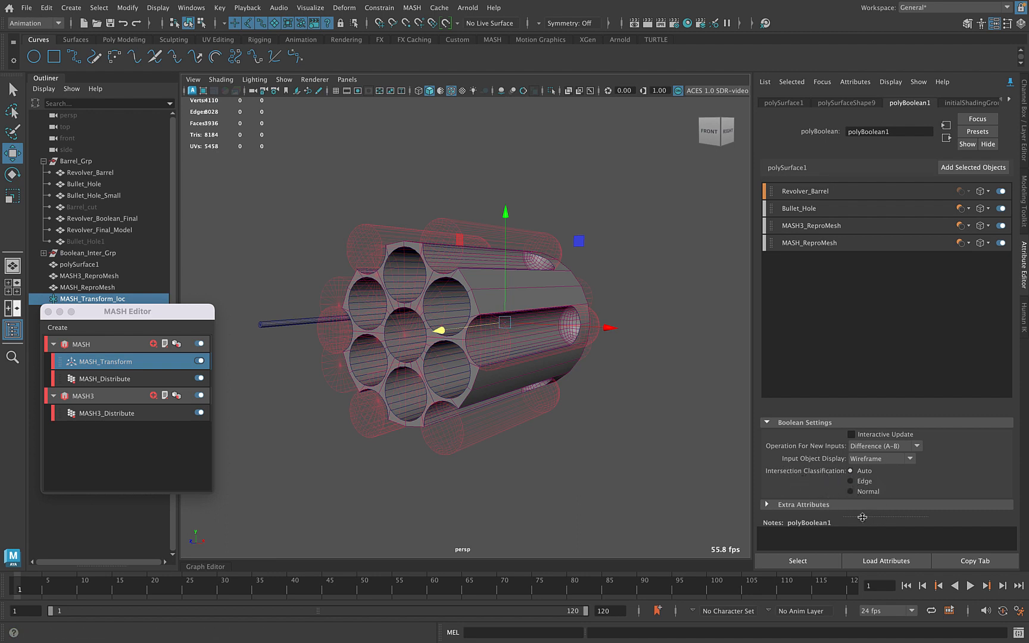
Hide the Barrel_GRP_layer and make the Boolean_Inter_layer visible
left_click(1024, 152)
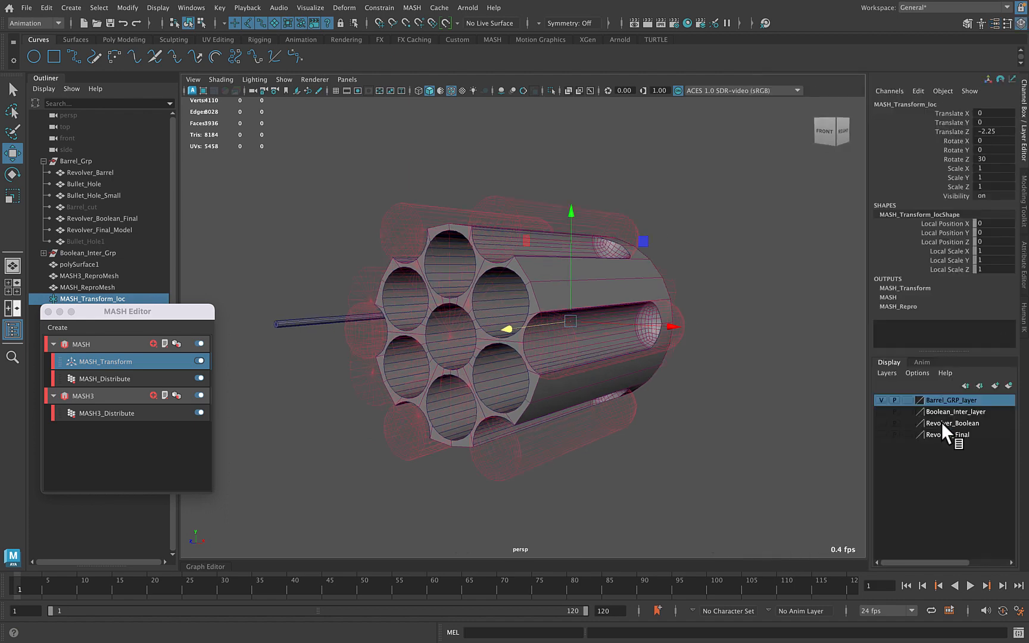
left_click(882, 400)
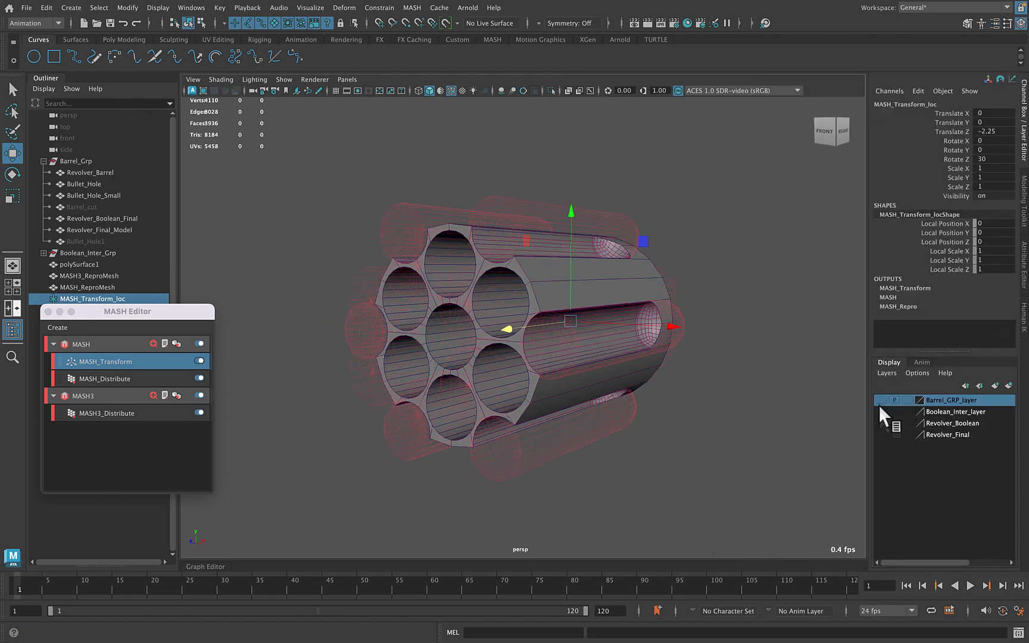
left_click(881, 411)
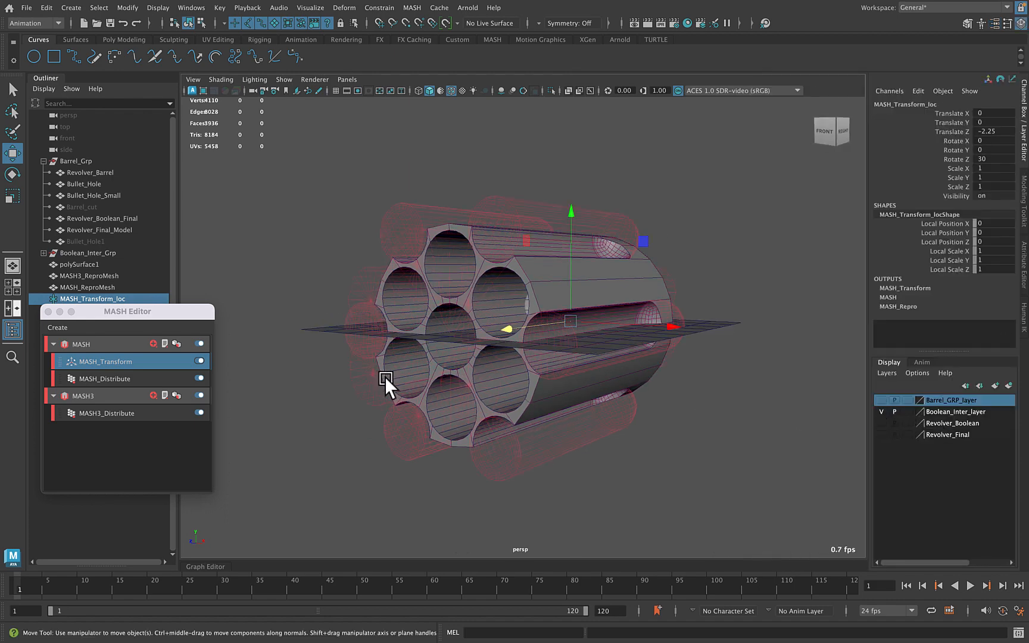
Isolate Boolean_Inter_Grp in the viewport and select the sphere that intersects the plane
left_click_drag(123, 311, 173, 360)
left_click(83, 255)
key("ctrl+1")
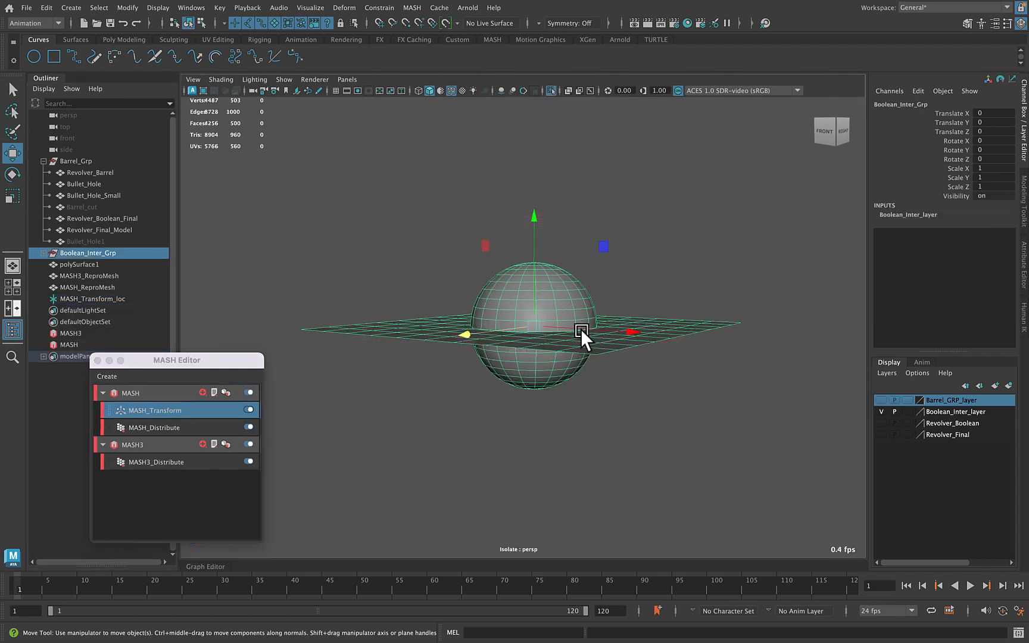
left_click_drag(589, 325, 578, 287, "alt")
left_click(684, 188)
left_click(560, 292)
mouse_move(648, 384)
left_mouse_down("alt")
mouse_move(650, 340)
mouse_move(650, 379)
left_mouse_up("alt")
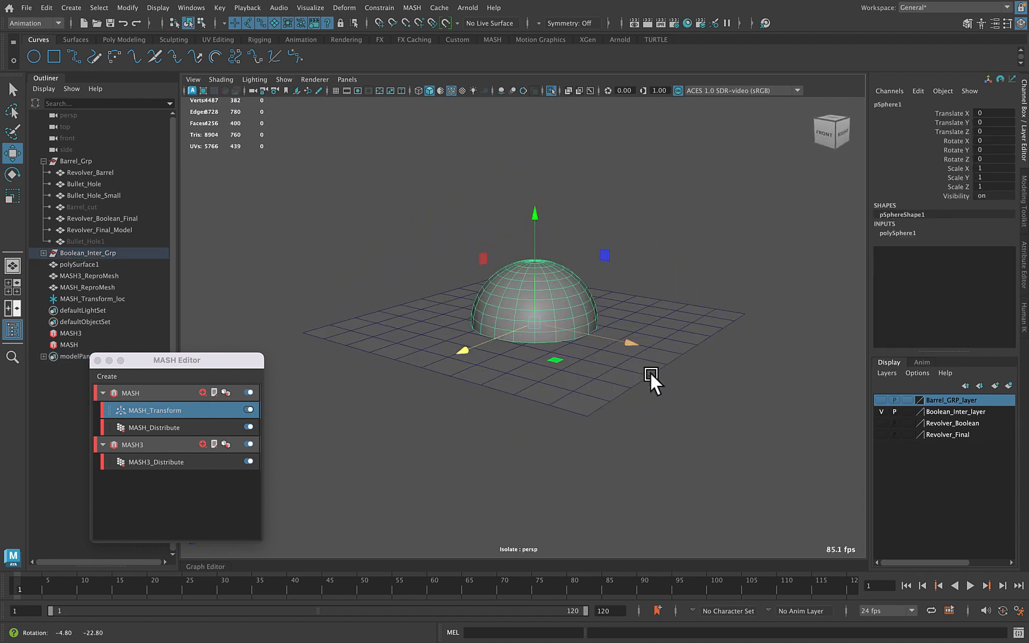
right_click_drag(514, 379, 638, 384, "alt")
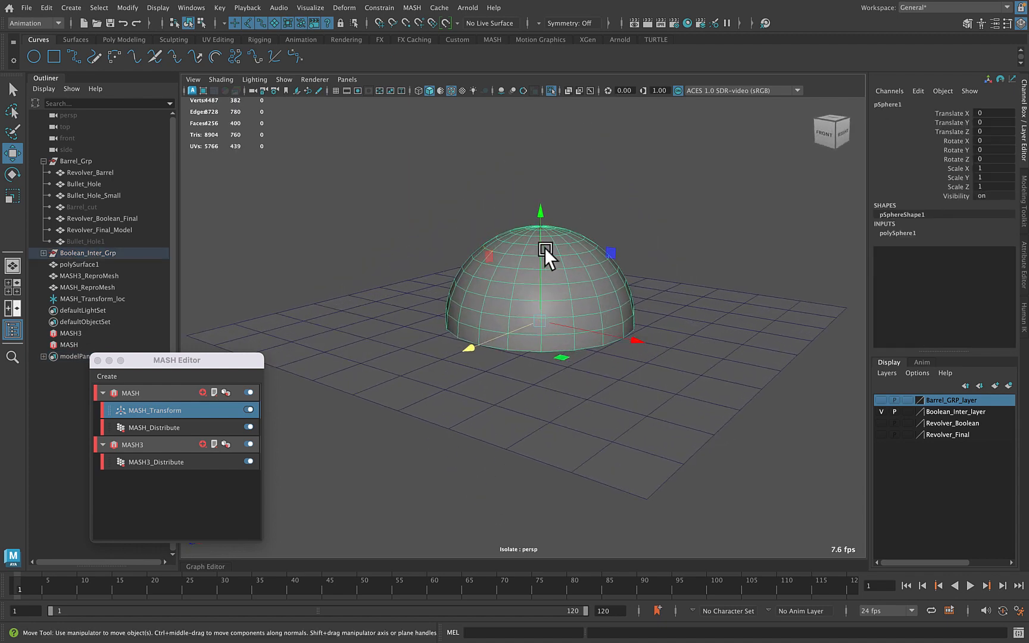
Select the plane first and the sphere second, and apply a Difference (A-B) Boolean to cut the sphere from the plane
left_click_drag(611, 321, 549, 284, "alt")
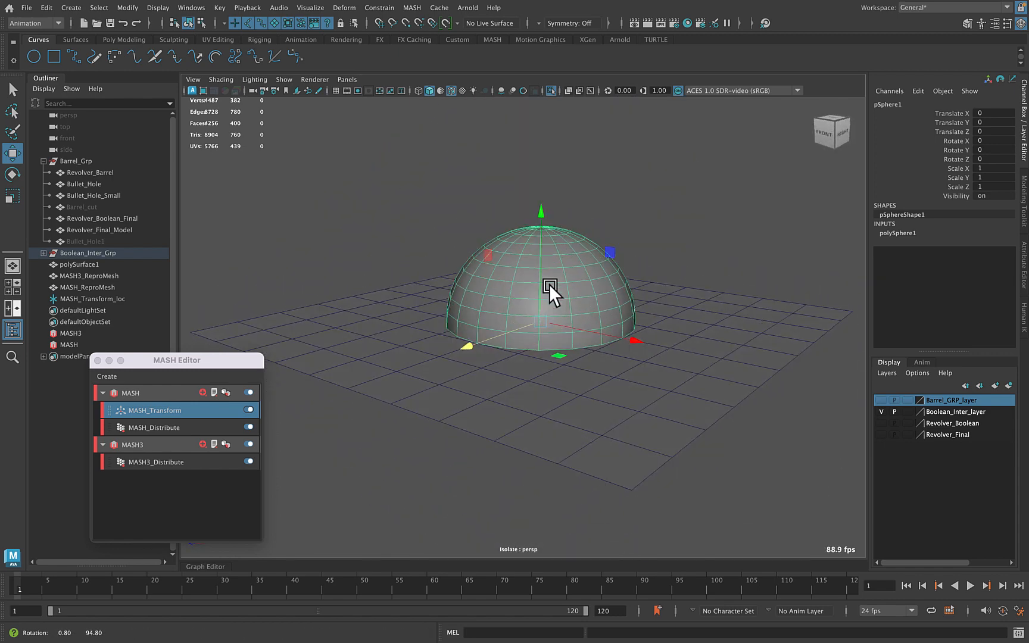
left_click(539, 397)
left_click_drag(539, 397, 568, 388, "alt")
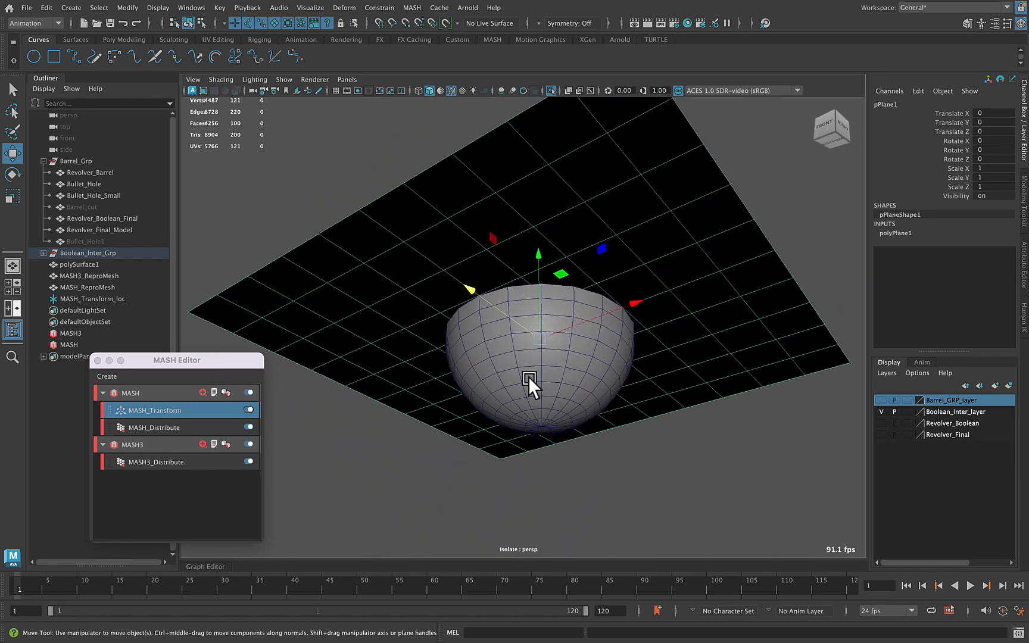
left_click_drag(539, 275, 536, 302, "alt")
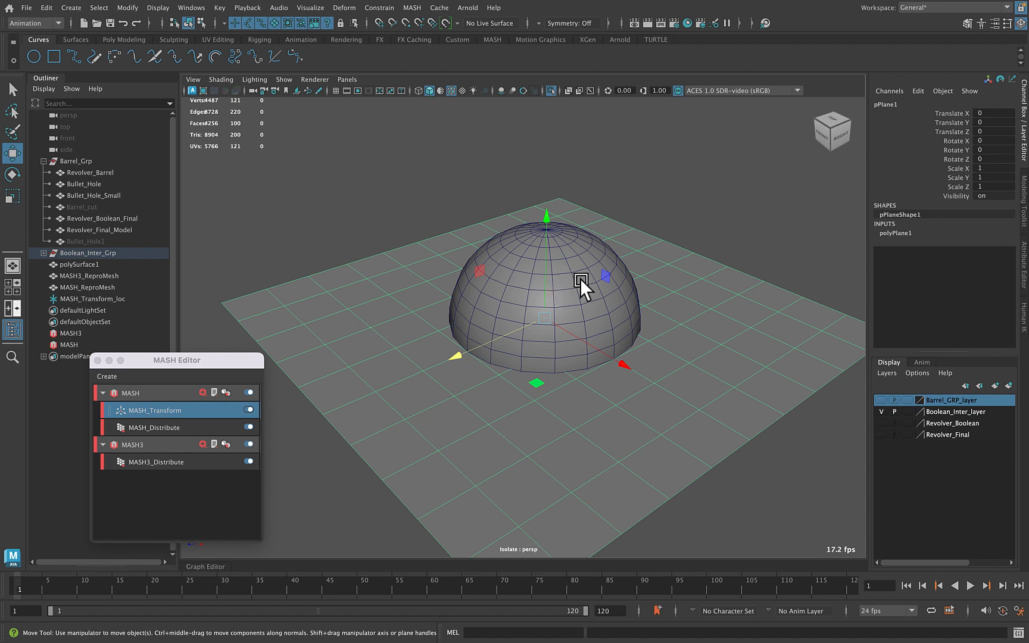
left_click(584, 262)
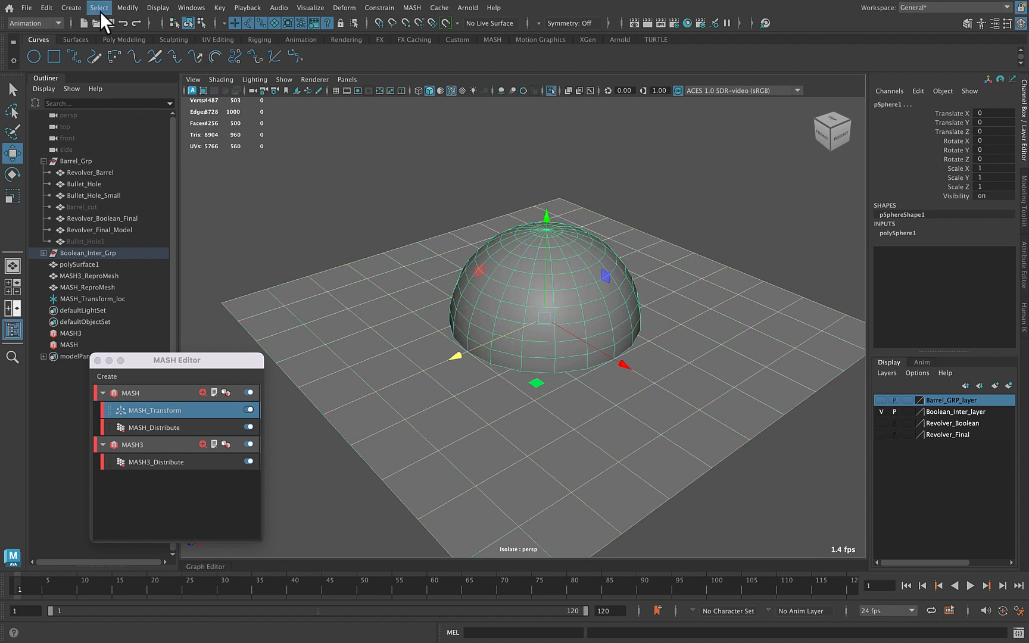
left_click(40, 23)
left_click(36, 30)
left_click(213, 7)
mouse_move(301, 41)
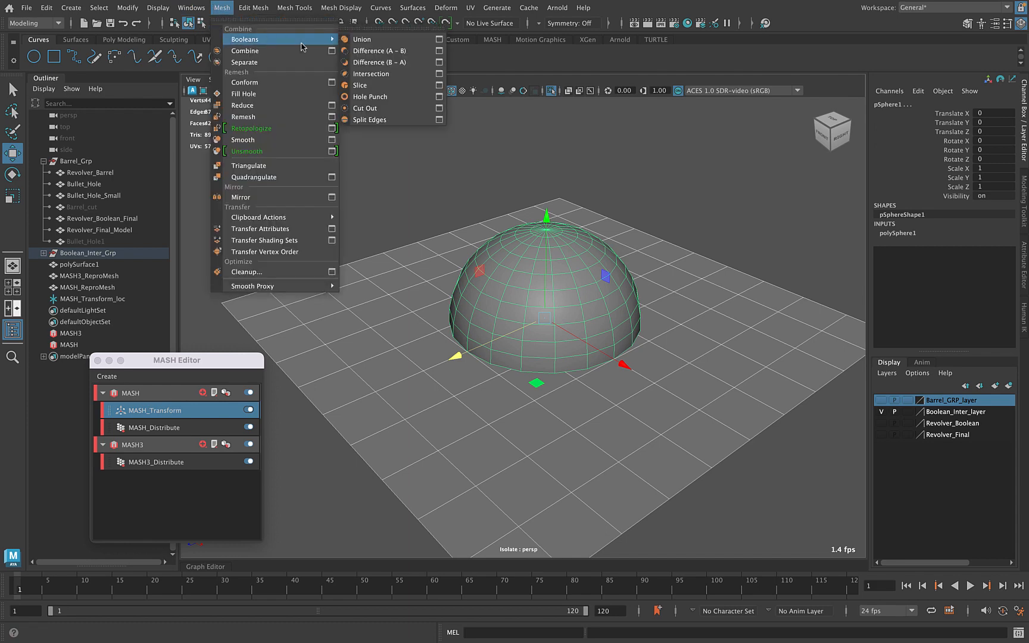
left_click(366, 53)
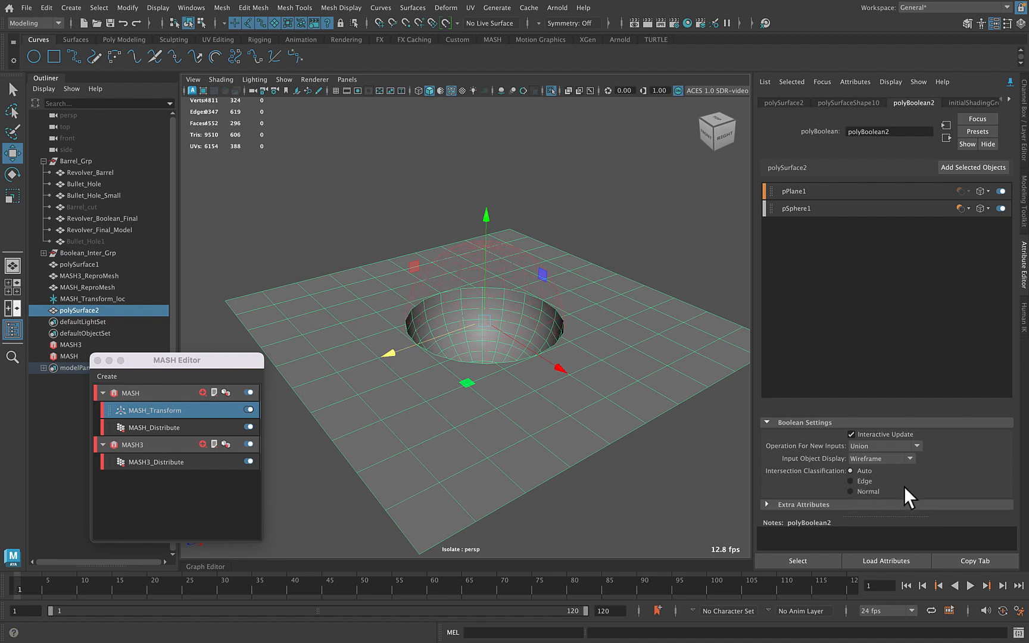
Compare the Edge and Normal intersection classifications on the plane-and-sphere Boolean, and return the setting to Auto
left_click(851, 481)
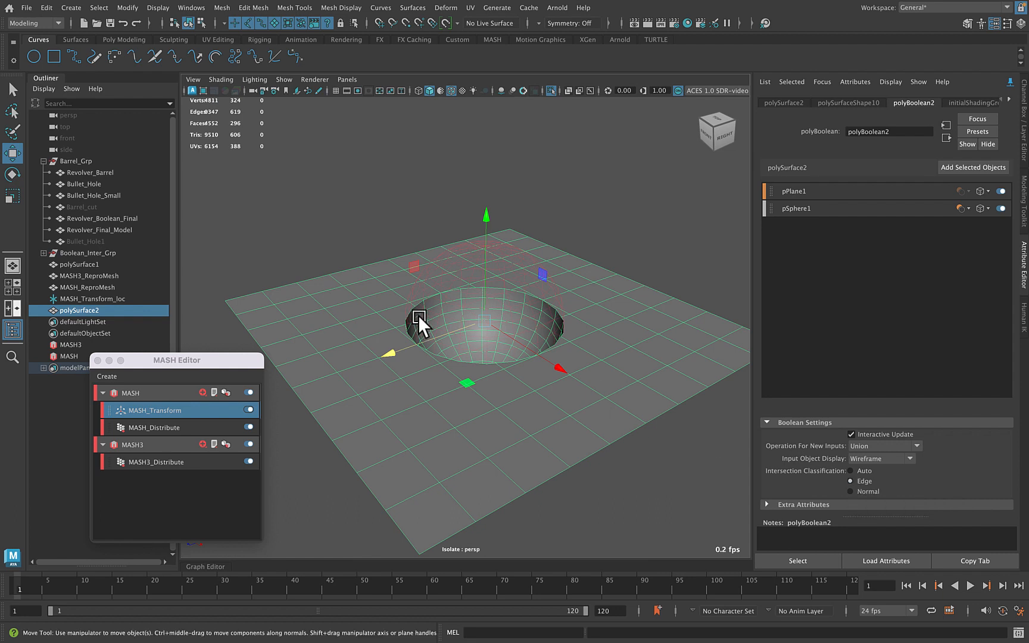
left_click_drag(362, 292, 542, 295, "alt")
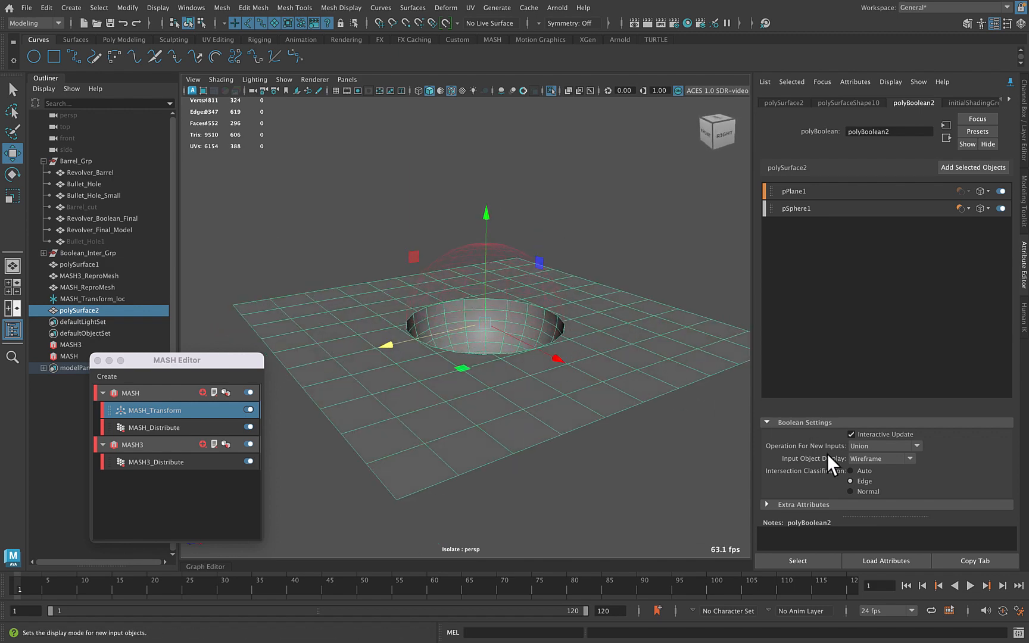
left_click(868, 492)
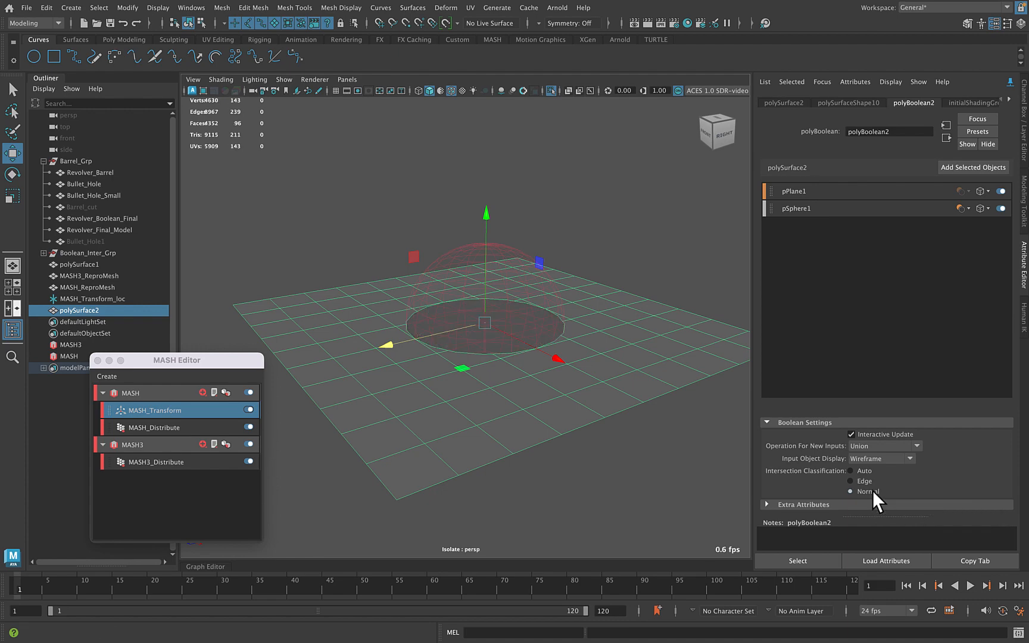
left_click_drag(727, 446, 656, 408, "alt")
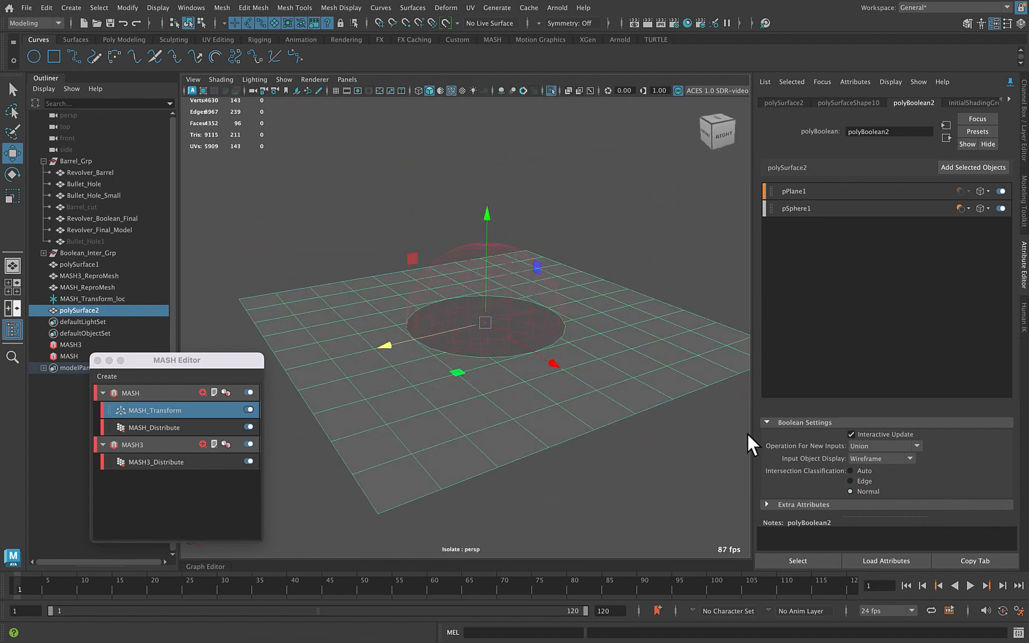
left_click(855, 480)
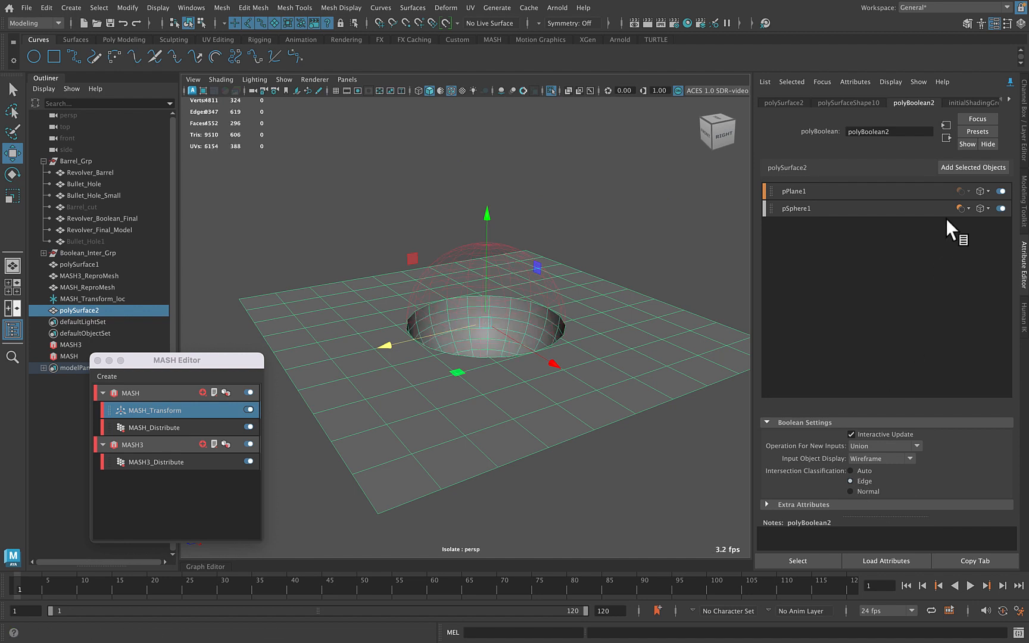
left_click(960, 207)
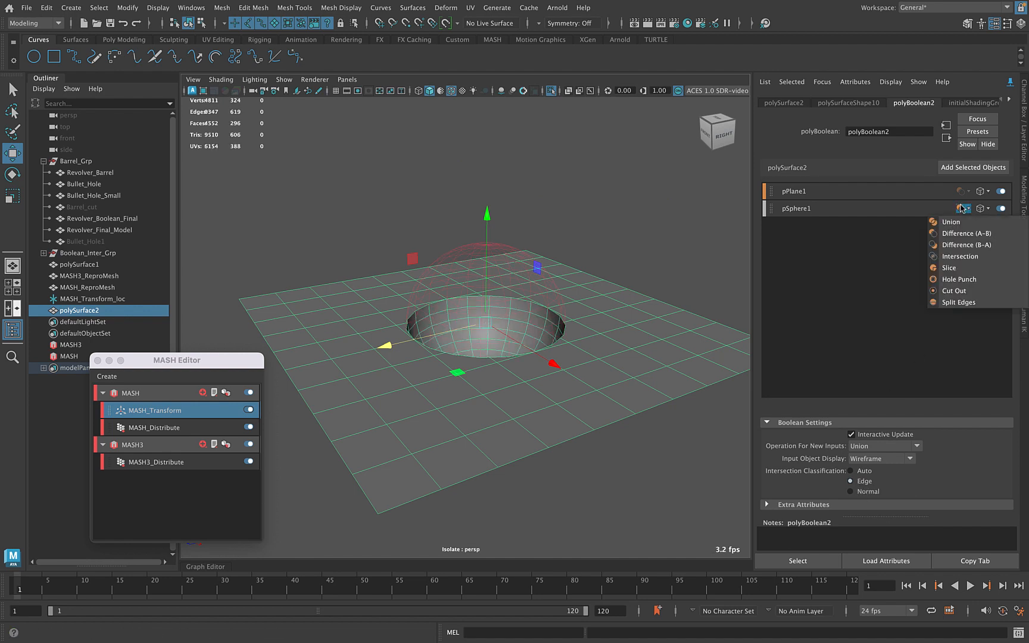
left_click(866, 469)
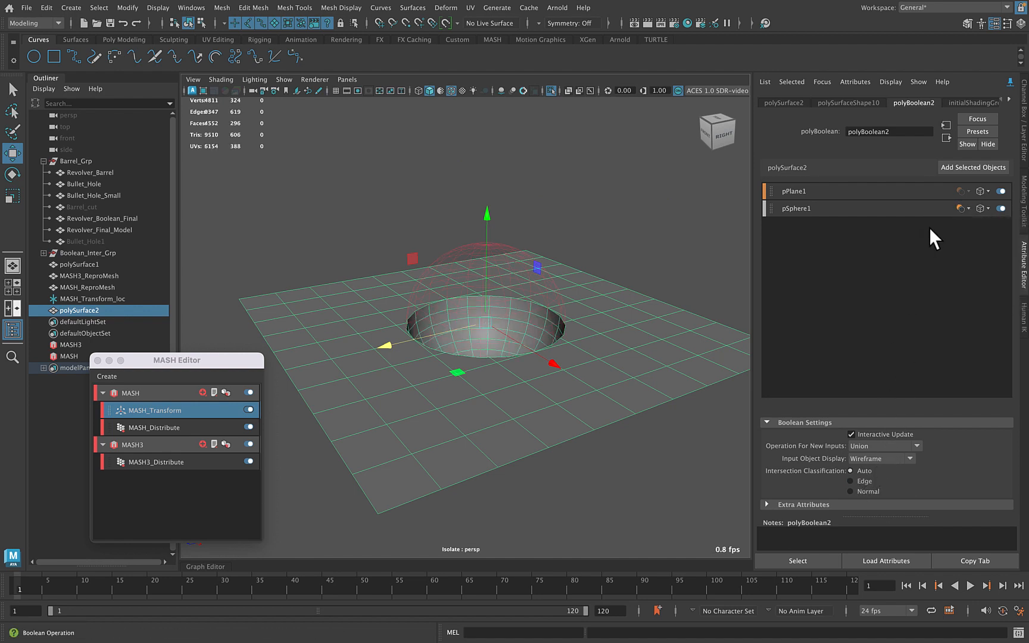
Change pSphere1's Boolean operation to Intersection and set the intersection classification to Normal
left_click(965, 208)
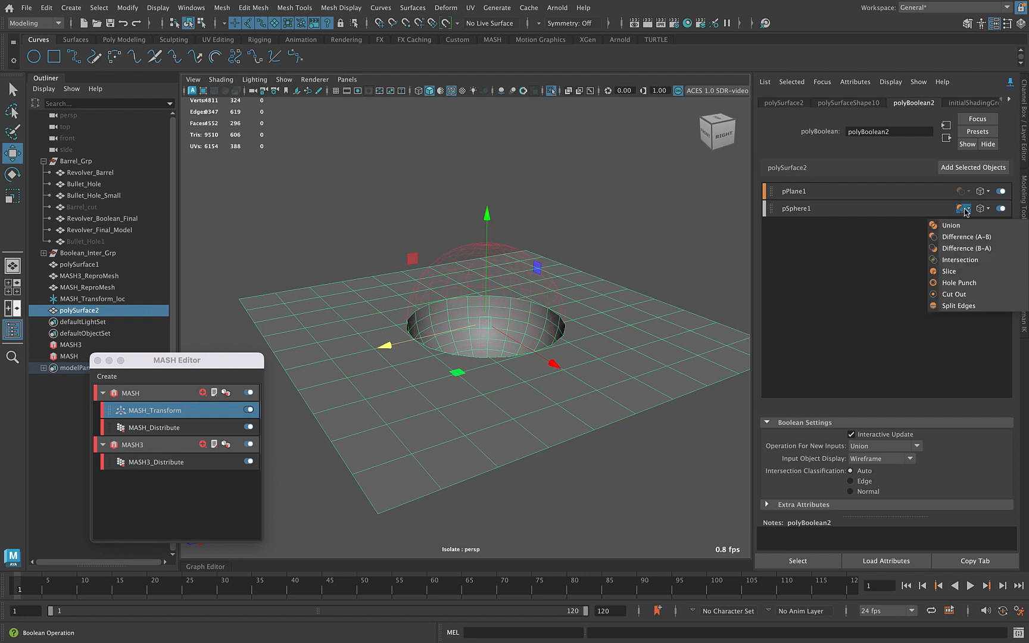
left_click(984, 259)
mouse_move(599, 327)
left_mouse_down("alt")
mouse_move(562, 345)
mouse_move(583, 314)
mouse_move(587, 344)
left_mouse_up("alt")
right_click_drag(489, 340, 635, 340, "alt")
left_click_drag(580, 397, 551, 366, "alt")
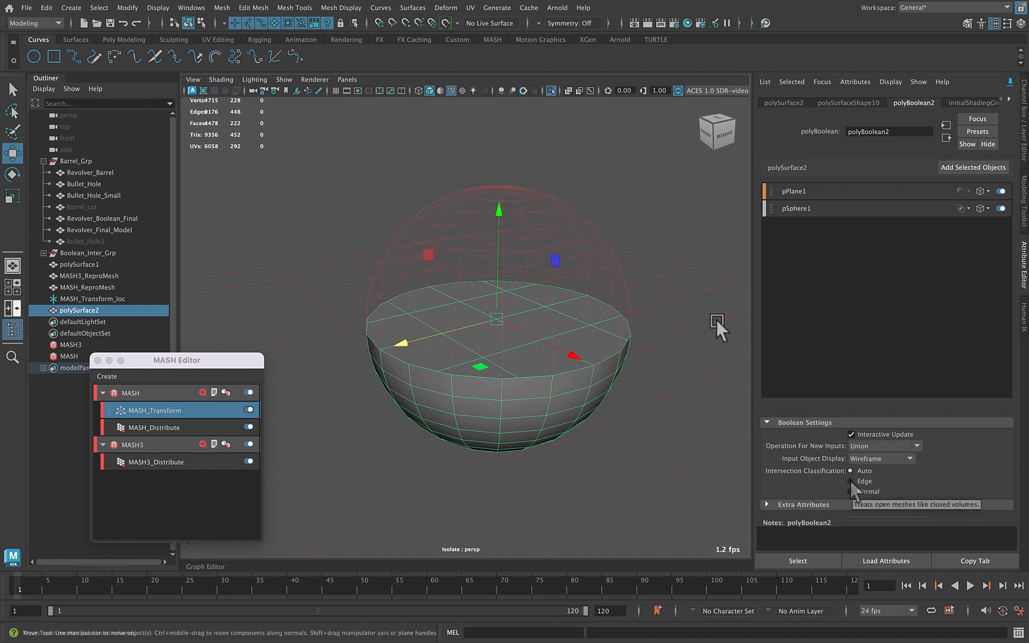
left_click(868, 489)
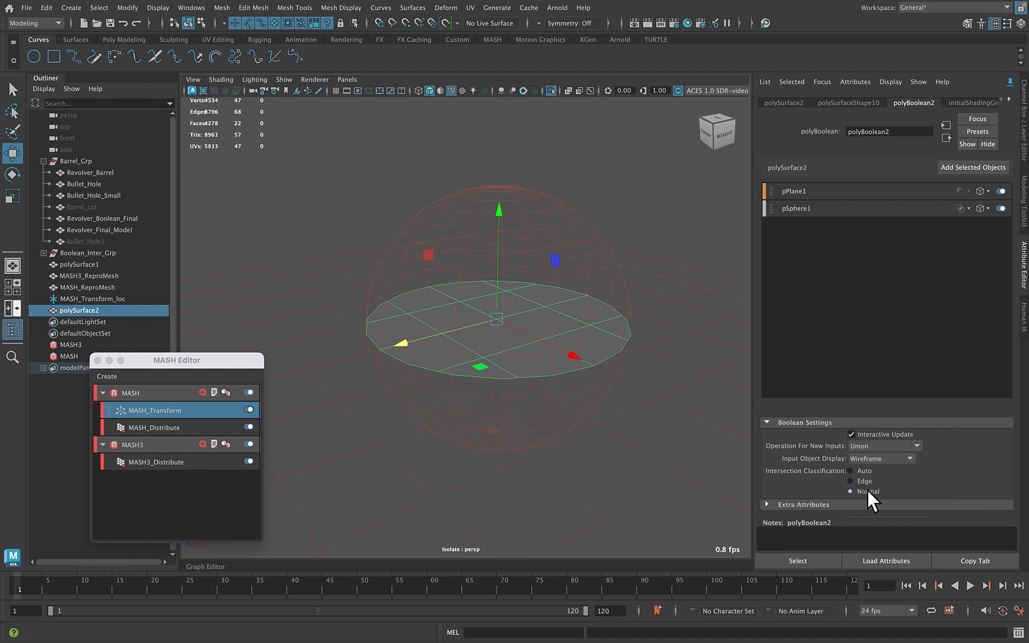
left_click_drag(651, 372, 532, 260, "alt")
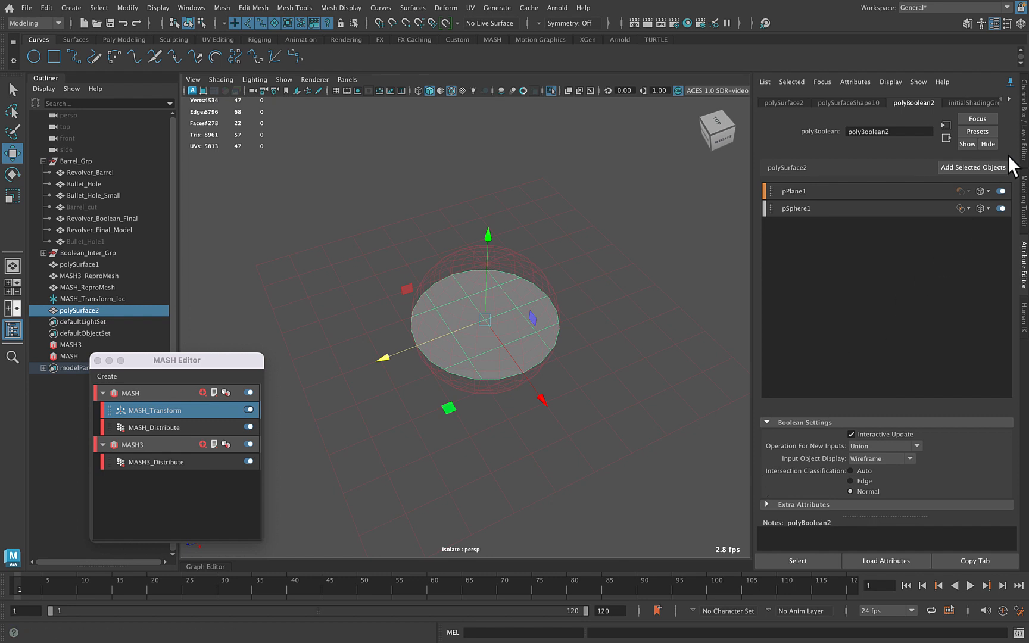
Show Barrel_GRP_layer instead of Boolean_Inter_layer and create a MASH network from the Bullet_Hole_Small cylinder
left_click(1023, 148)
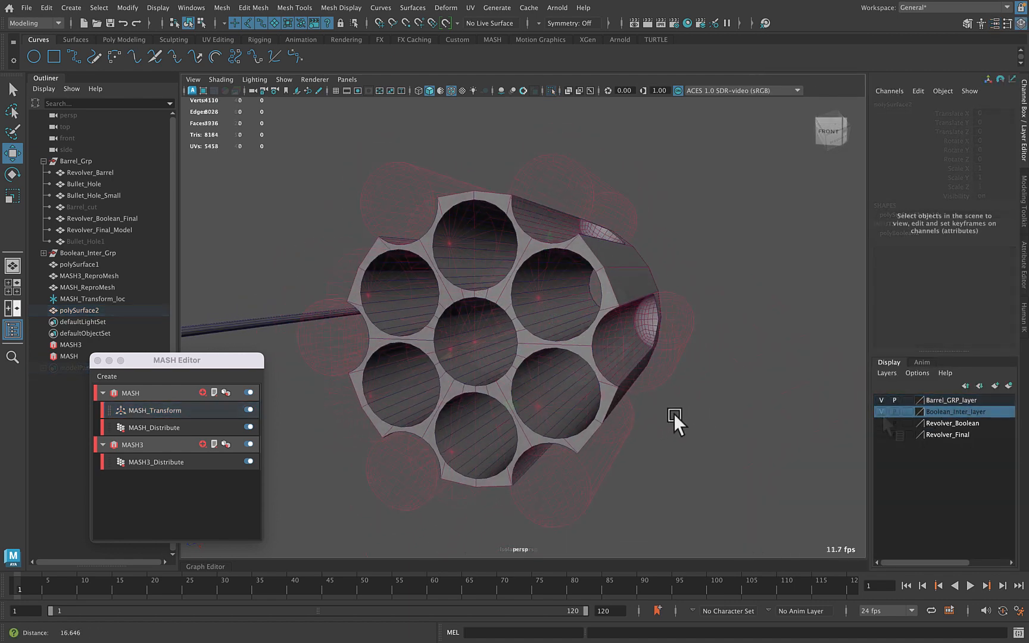
left_click_drag(674, 413, 561, 359, "alt")
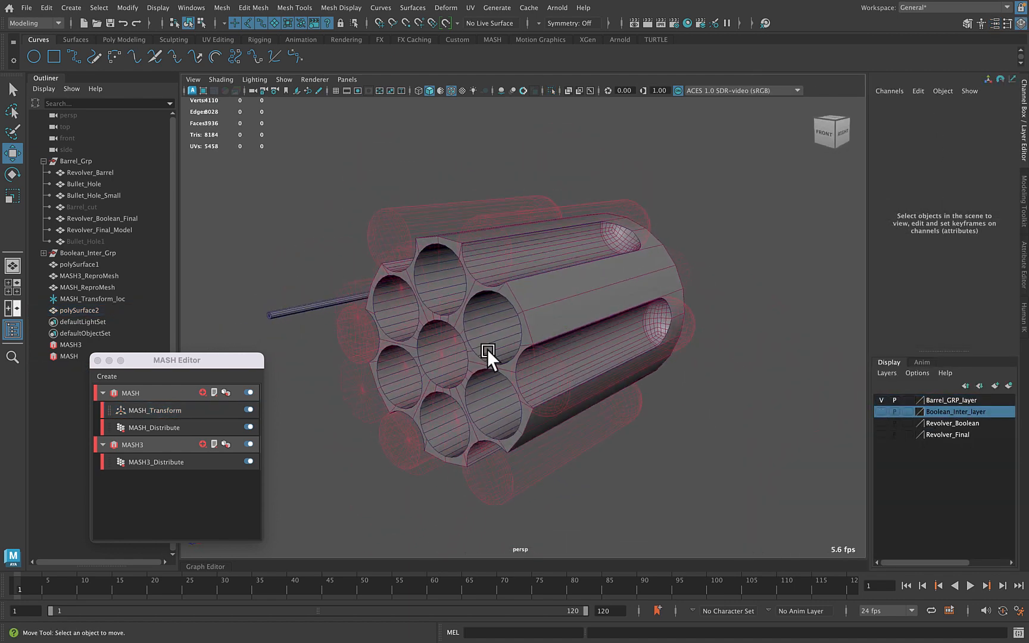
left_click(300, 307)
left_click(106, 376)
left_click(140, 388)
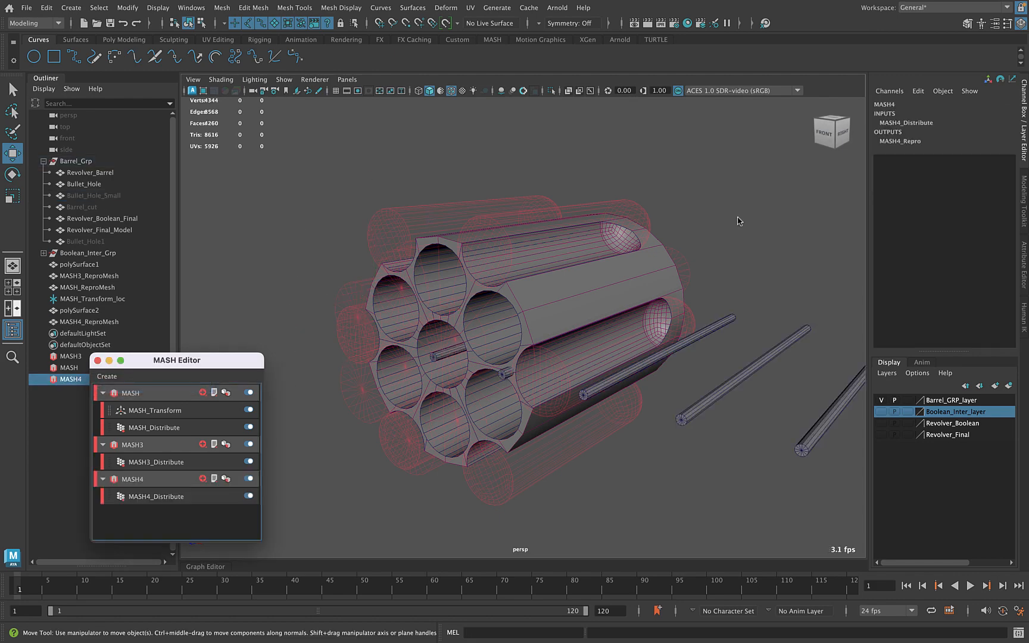
Set the MASH4_Distribute node to 6 points with a Radial distribution
left_click(1025, 227)
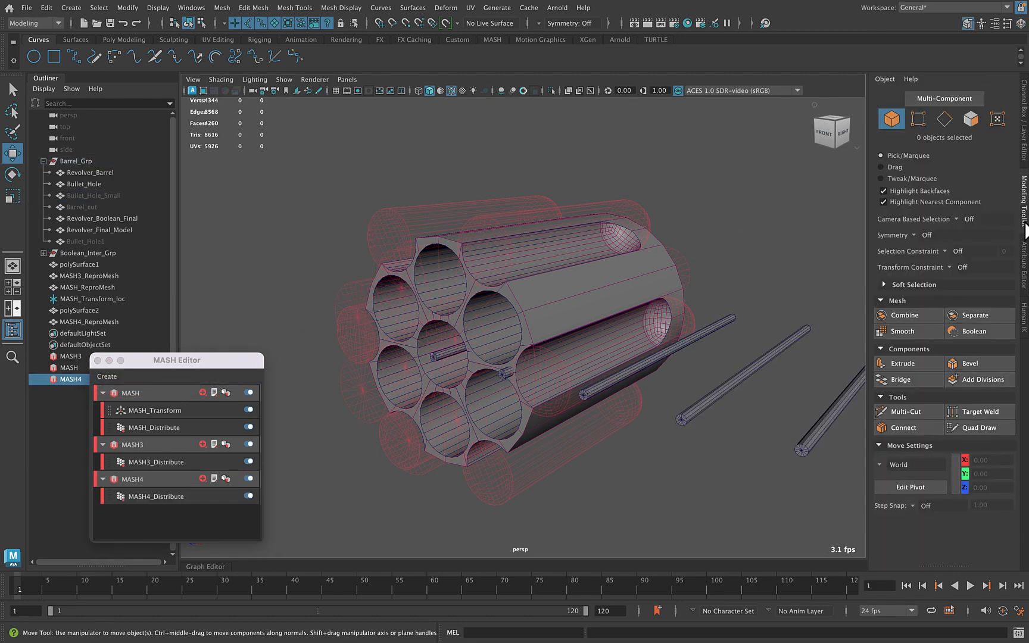
left_click(1025, 227)
left_click(1024, 265)
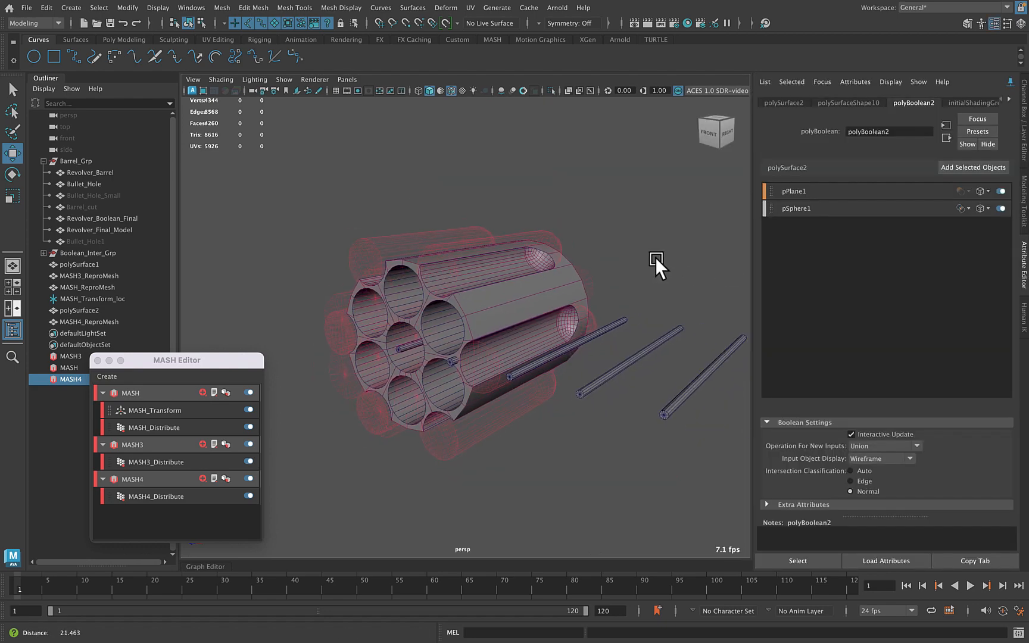
right_click_drag(664, 260, 592, 260, "alt")
middle_click_drag(593, 261, 466, 275, "alt")
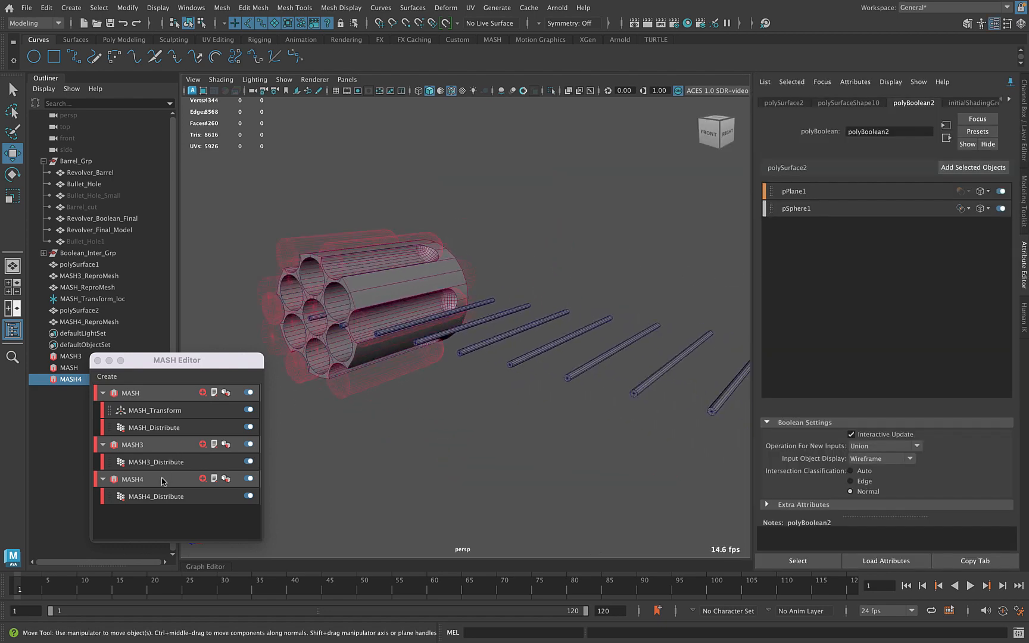
left_click(159, 498)
double_click(854, 187)
type("6")
key("Return")
left_click(876, 202)
left_click(874, 213)
Reduce the MASH4 radial distribution radius to about 1.283, checking the placement from the front view
left_click_drag(923, 218, 911, 218)
key("space")
left_click_drag(699, 236, 693, 257)
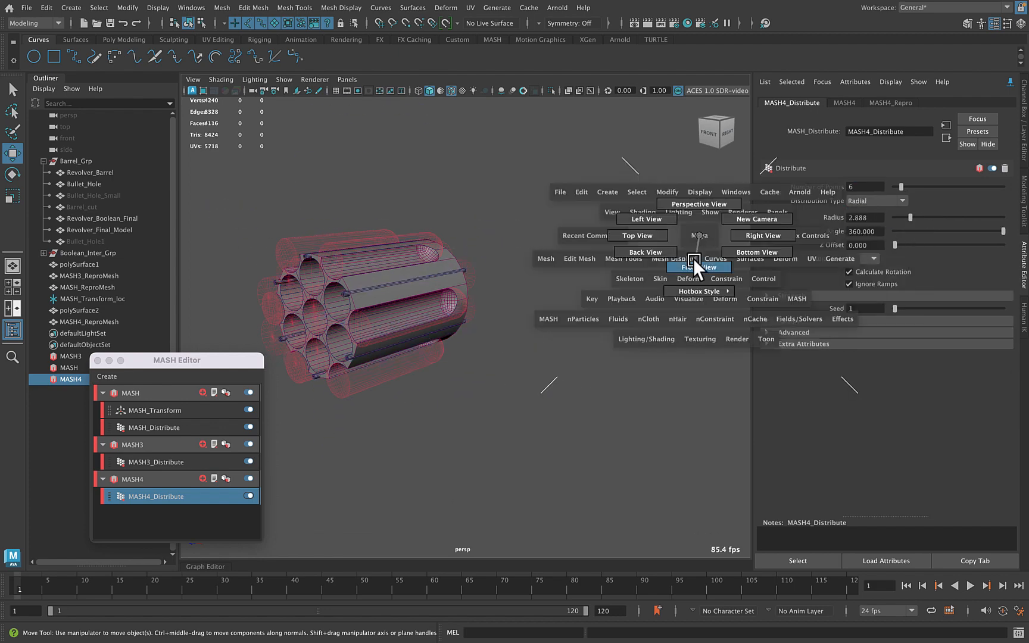
left_click_drag(911, 218, 900, 217)
Add a Transform node to the MASH4 network and set its Z rotation to 30
left_click(202, 479)
left_click(238, 454)
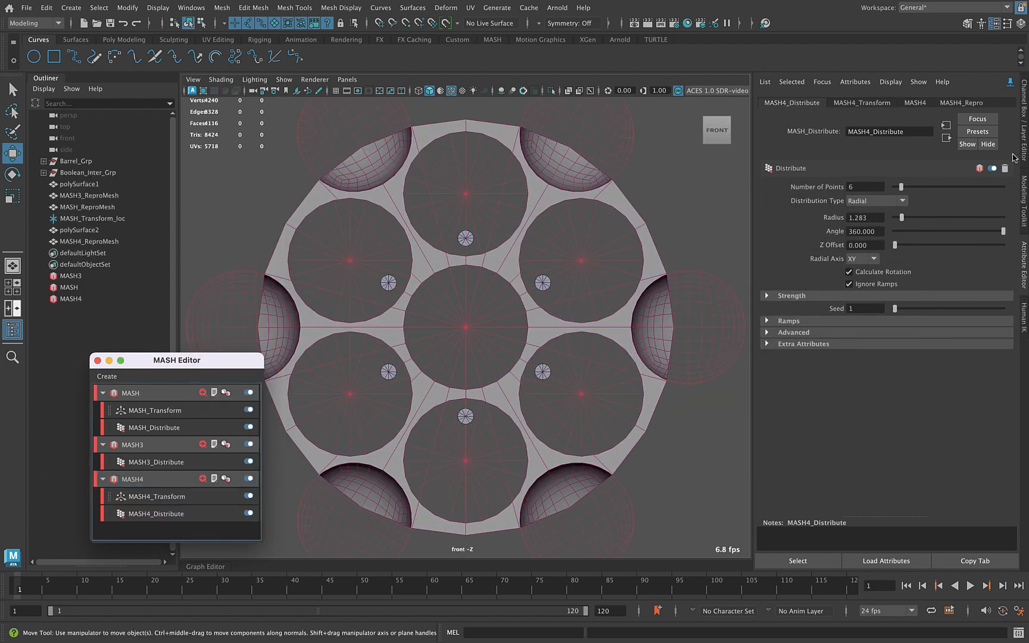
double_click(953, 200)
type("30")
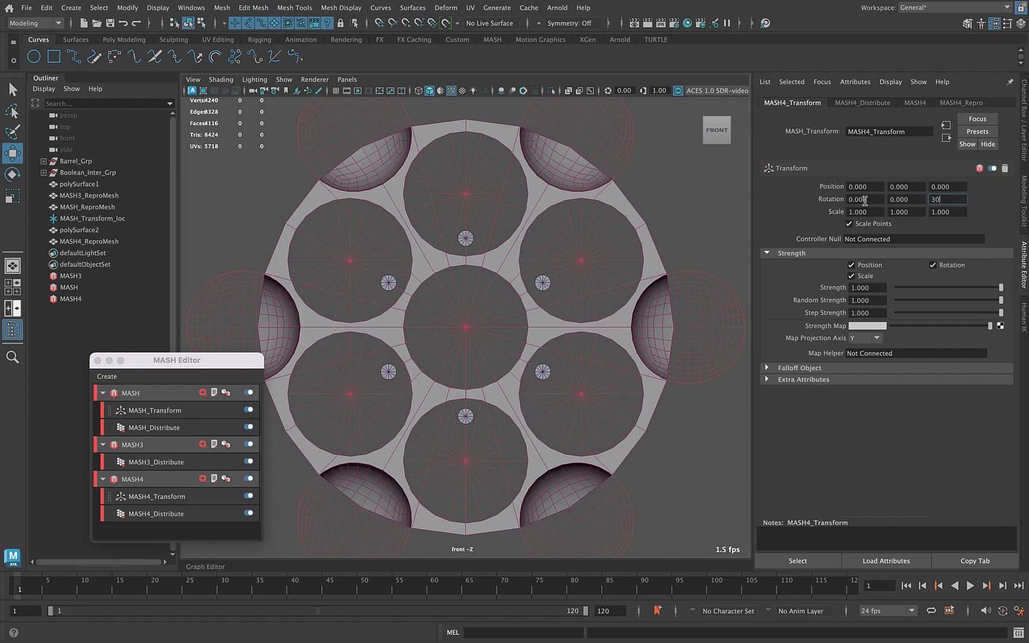
key("Return")
Fine-tune the MASH4 radial radius to about 1.176 and return to the perspective view
left_click(156, 513)
left_click_drag(903, 220, 900, 218)
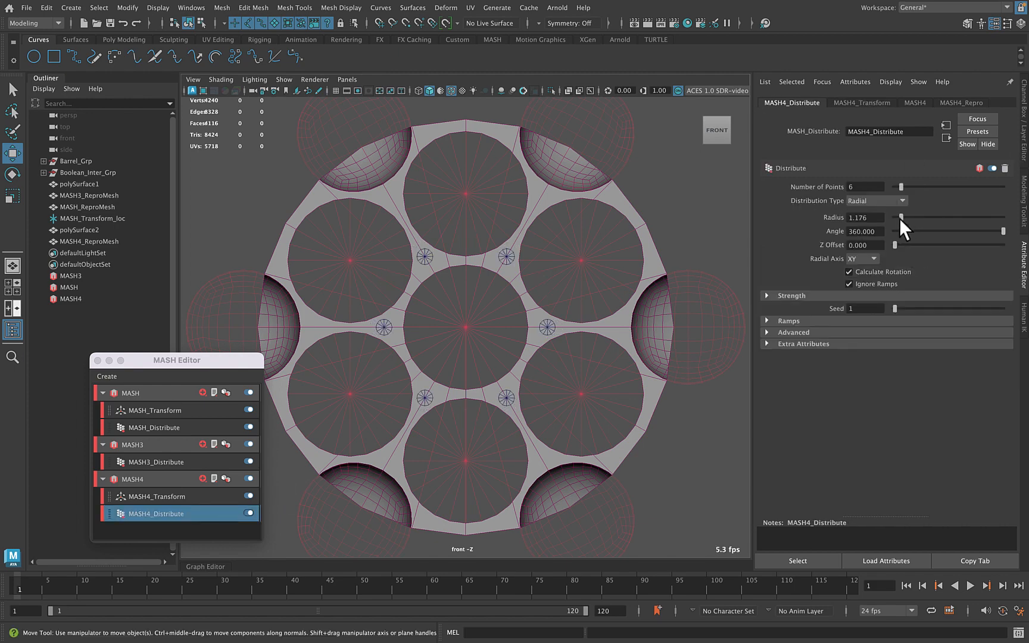
key("space")
left_click_drag(531, 280, 530, 165)
Add MASH4_ReproMesh to the barrel's polyBoolean1 as a Difference (A-B) input to cut the small holes
left_click(438, 284)
key("f")
left_click_drag(439, 284, 447, 253, "alt")
left_click(941, 172)
left_click(1010, 82)
left_click(289, 321)
left_click(955, 165)
key("ctrl+z")
left_click(346, 309)
left_click(970, 167)
left_click_drag(587, 327, 479, 390, "alt")
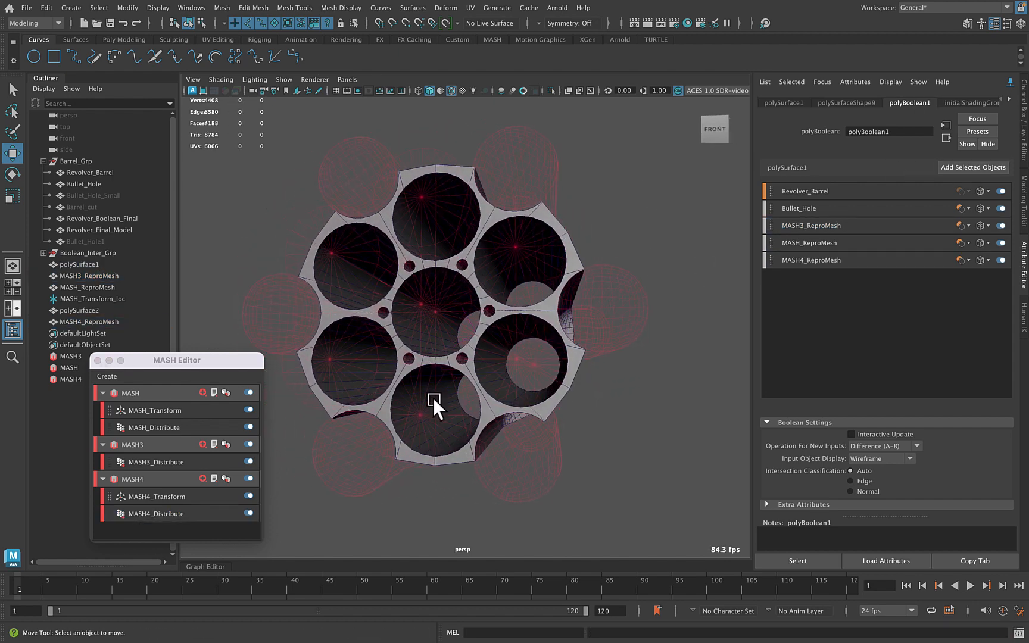
Close the MASH Editor, duplicate the Boolean barrel mesh polySurface1 and isolate the copy in the viewport
left_click(98, 361)
left_click_drag(506, 343, 488, 355, "alt")
left_click(539, 326)
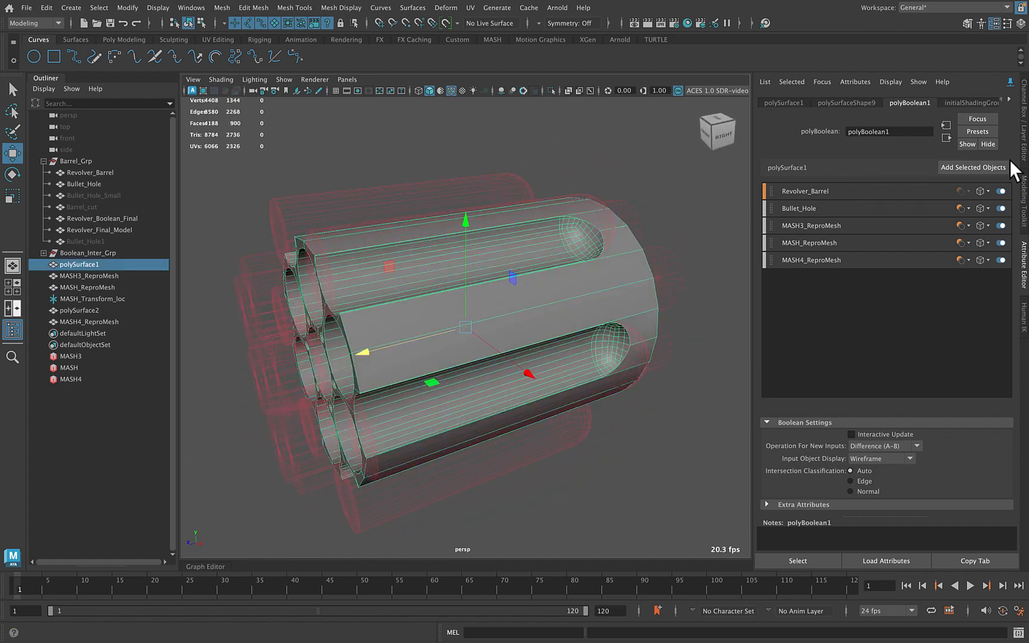
left_click(1024, 153)
right_click_drag(712, 276, 558, 318, "alt")
left_click_drag(558, 319, 598, 307, "alt")
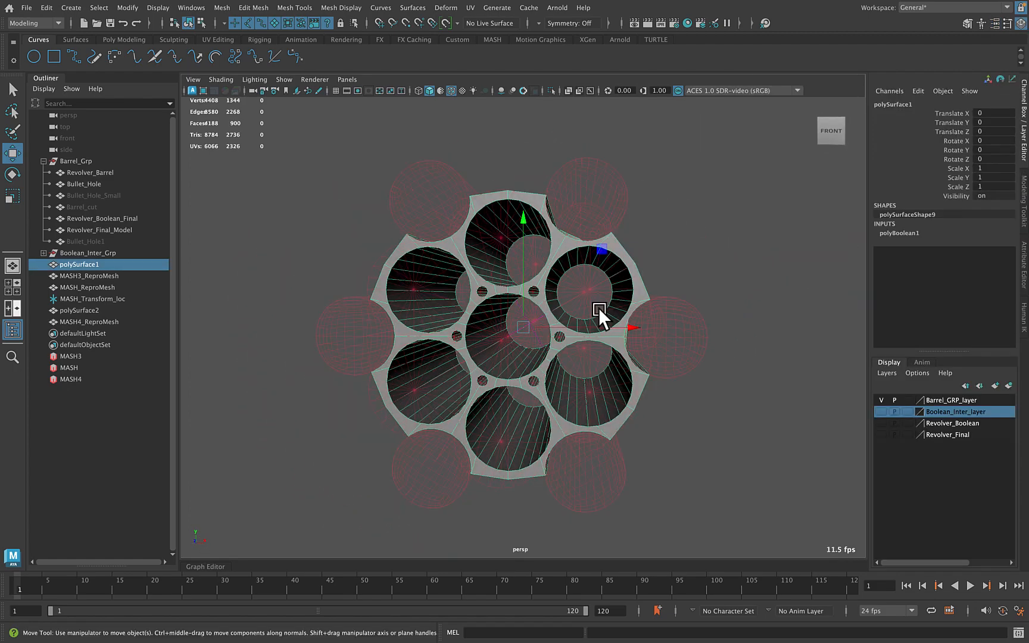
key("ctrl+d")
key("ctrl+1")
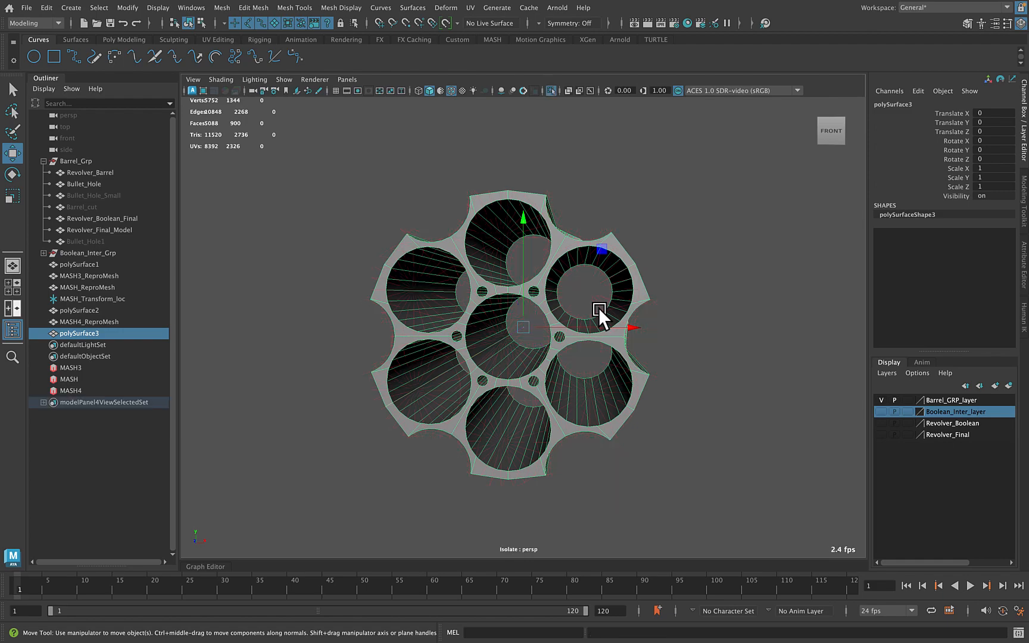
Open the Retopologize options for the duplicated barrel mesh and reset the settings to their defaults
left_click_drag(695, 253, 673, 277, "alt")
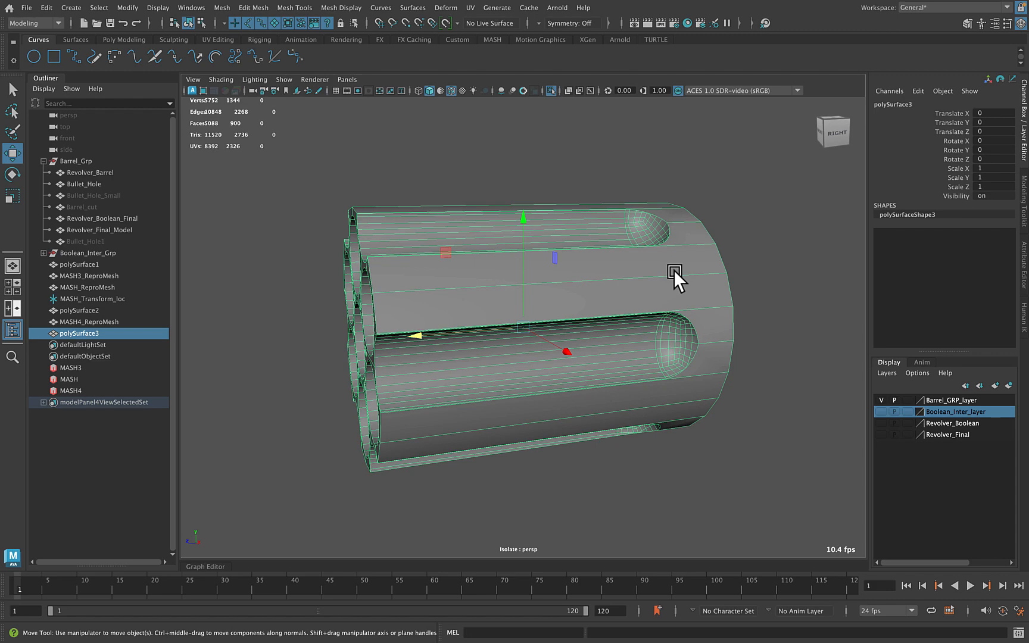
left_click_drag(662, 274, 642, 297, "alt")
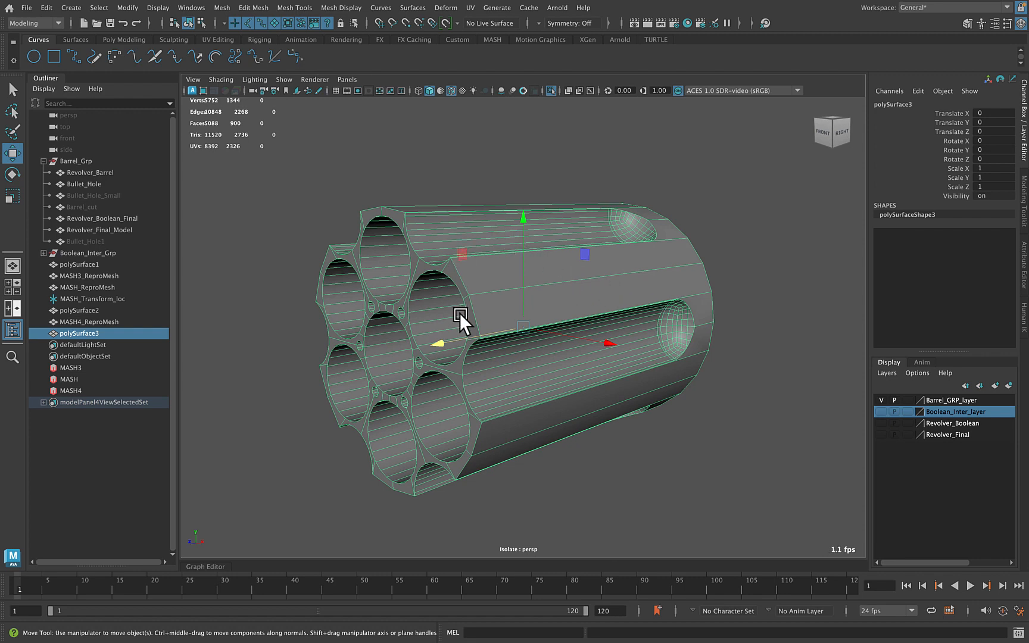
left_click_drag(656, 395, 658, 388, "alt")
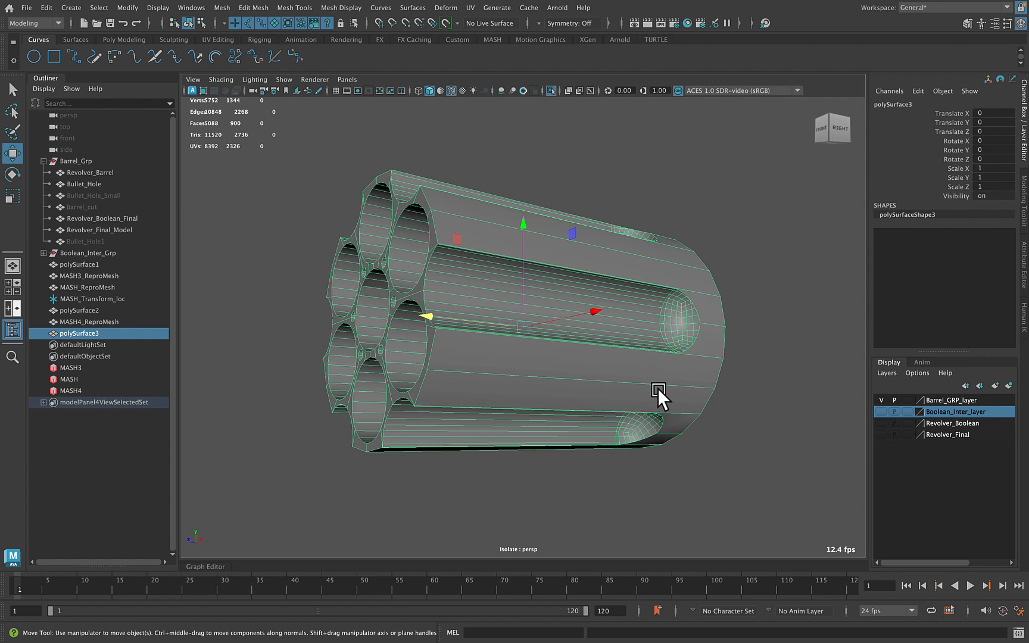
left_click(222, 8)
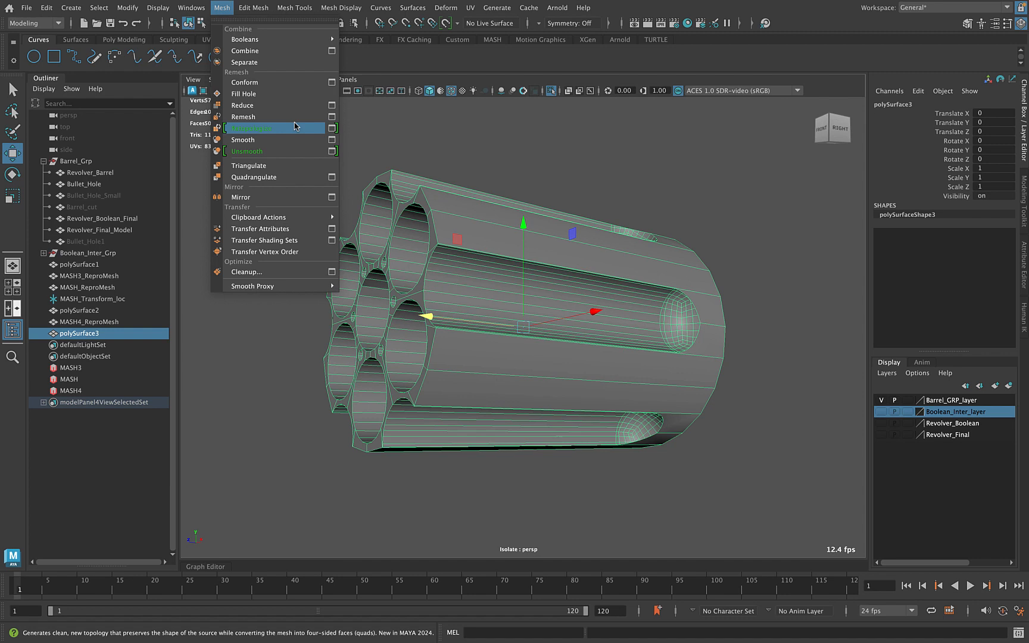
left_click(327, 130)
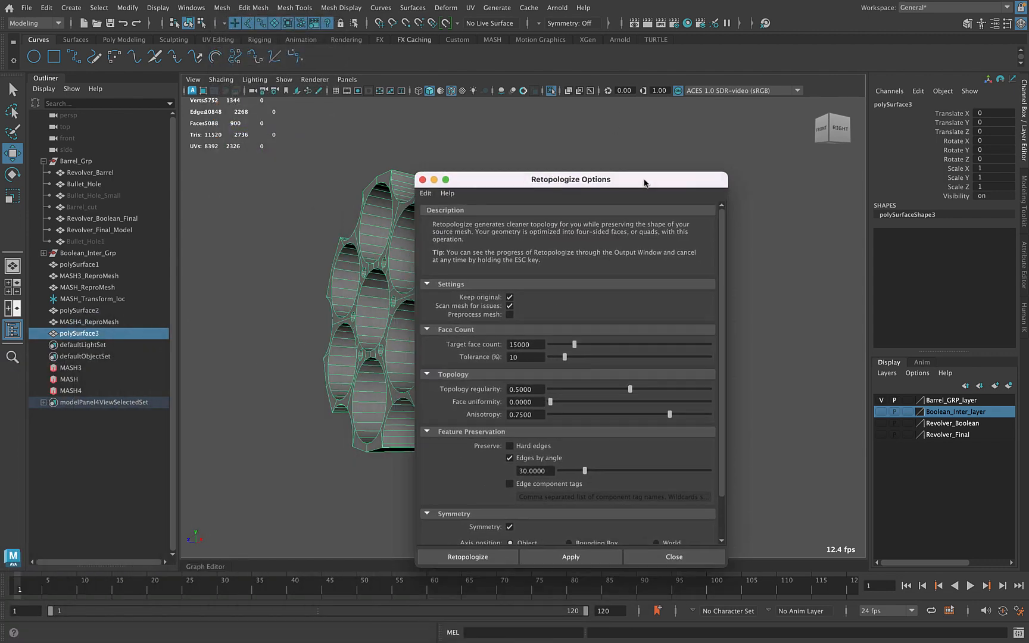
left_click(677, 115)
left_click(691, 139)
mouse_move(434, 337)
left_mouse_down("alt")
mouse_move(447, 337)
mouse_move(439, 343)
left_mouse_up("alt")
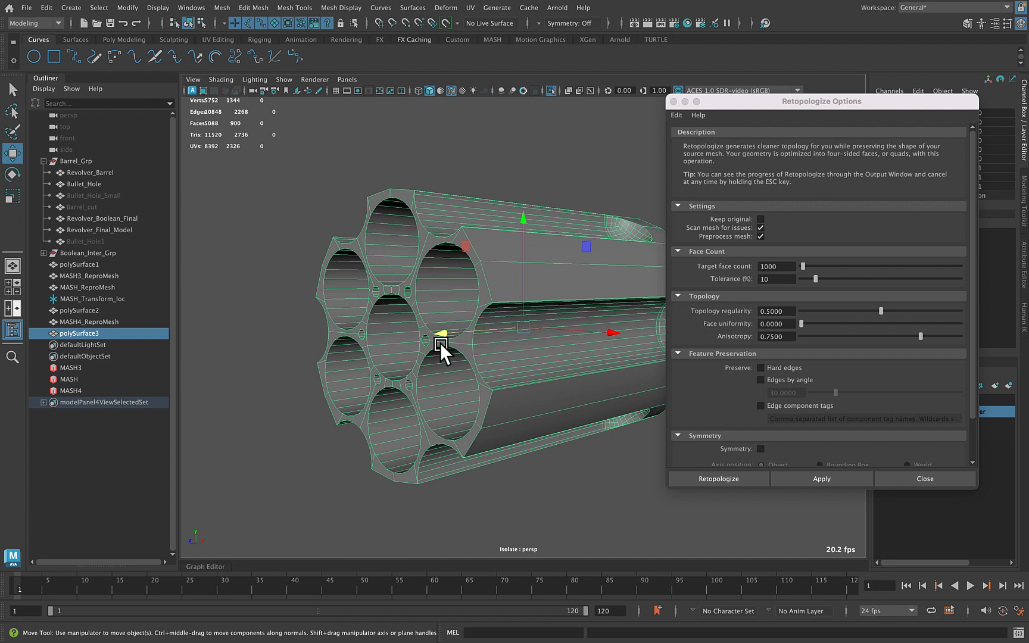
Enable Keep original, disable Preprocess mesh, set the target face count to 15000, and try to retopologize the barrel copy
left_click(761, 219)
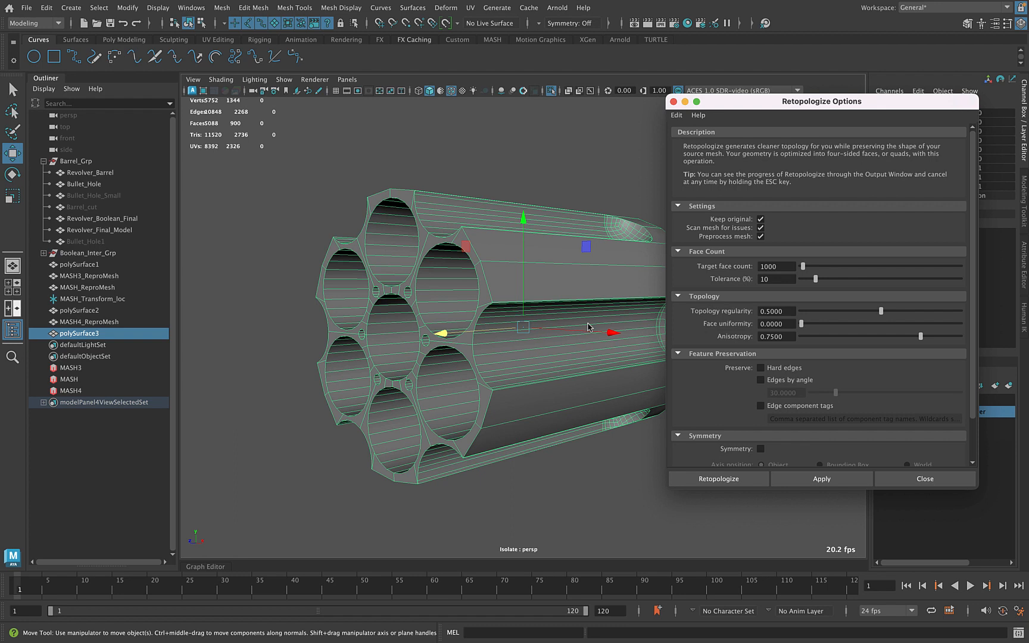
left_click(761, 237)
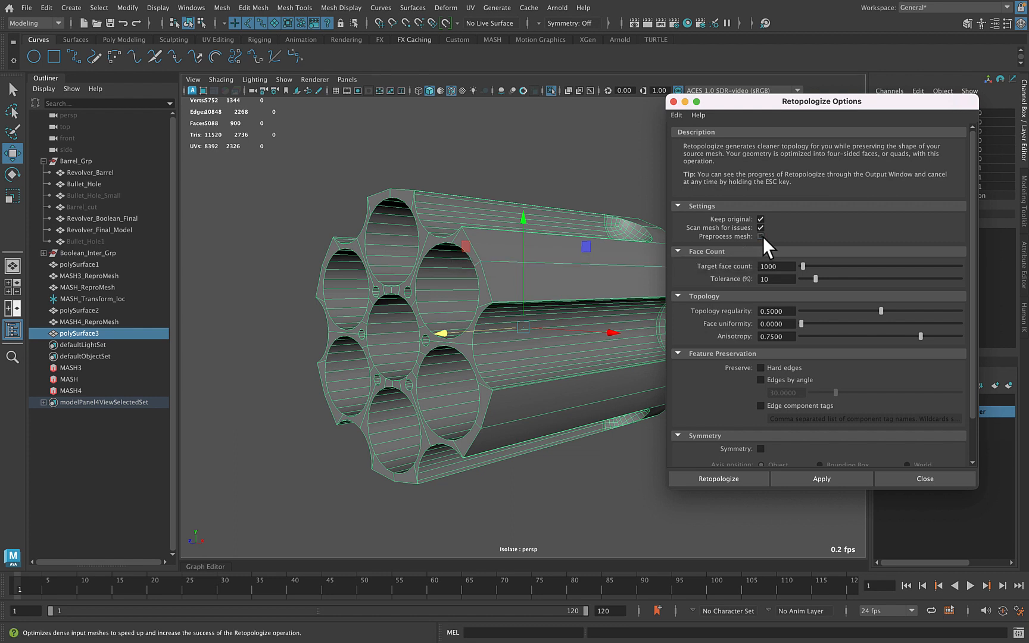
left_click(765, 268)
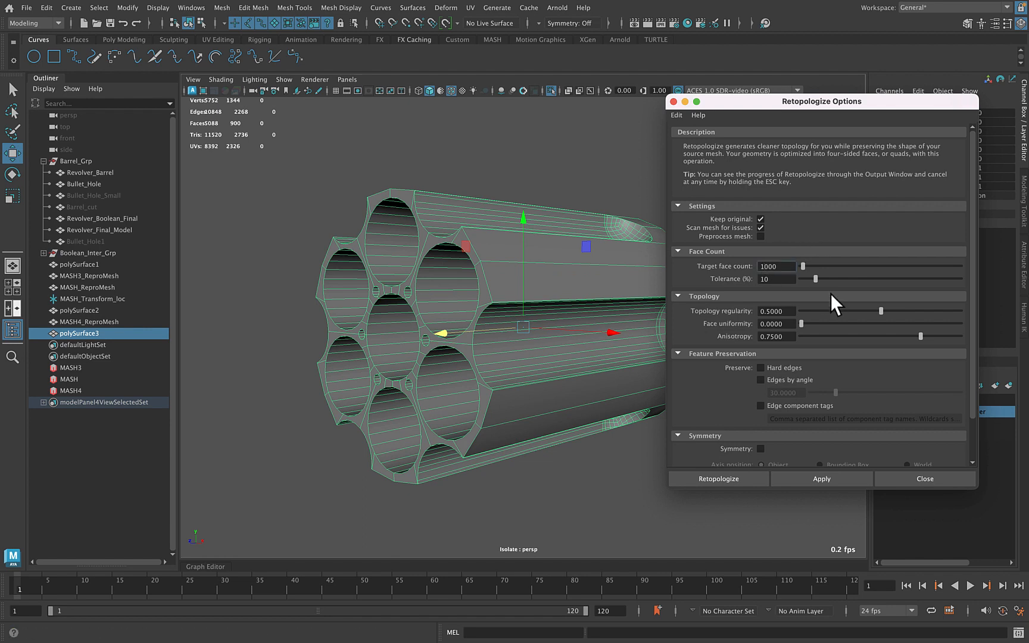
type("5")
key("Return")
left_click(823, 478)
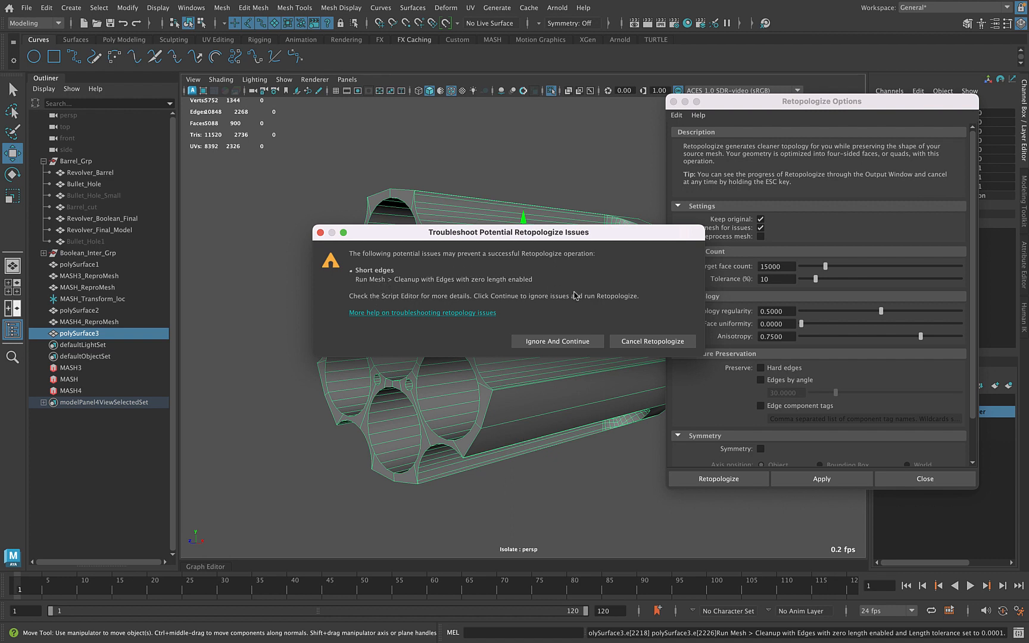
left_click(625, 341)
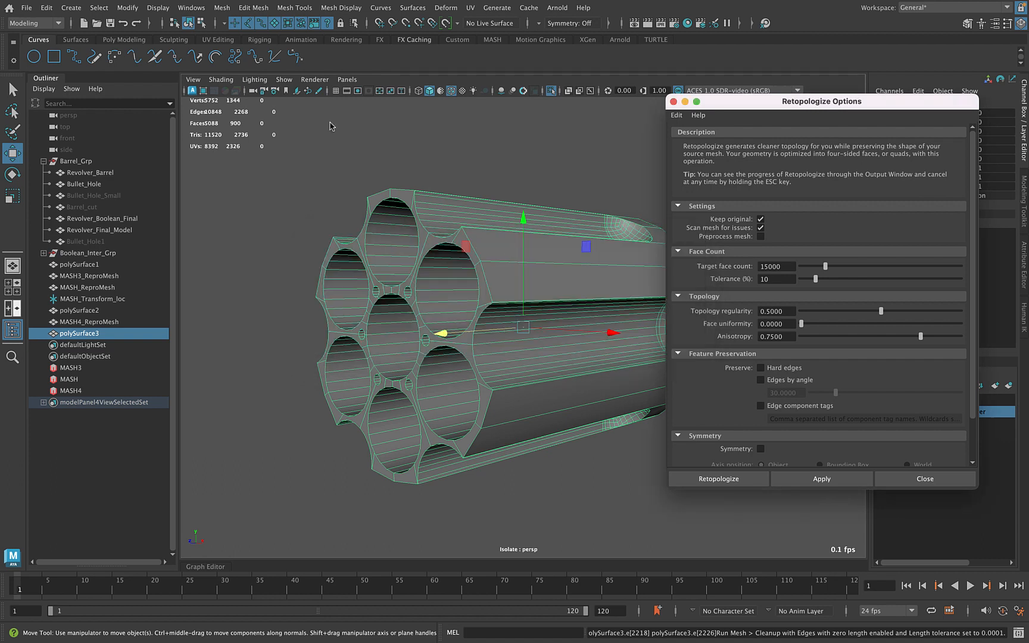
Merge the barrel copy's overlapping vertices and retopologize the mesh with the current options
left_click(257, 11)
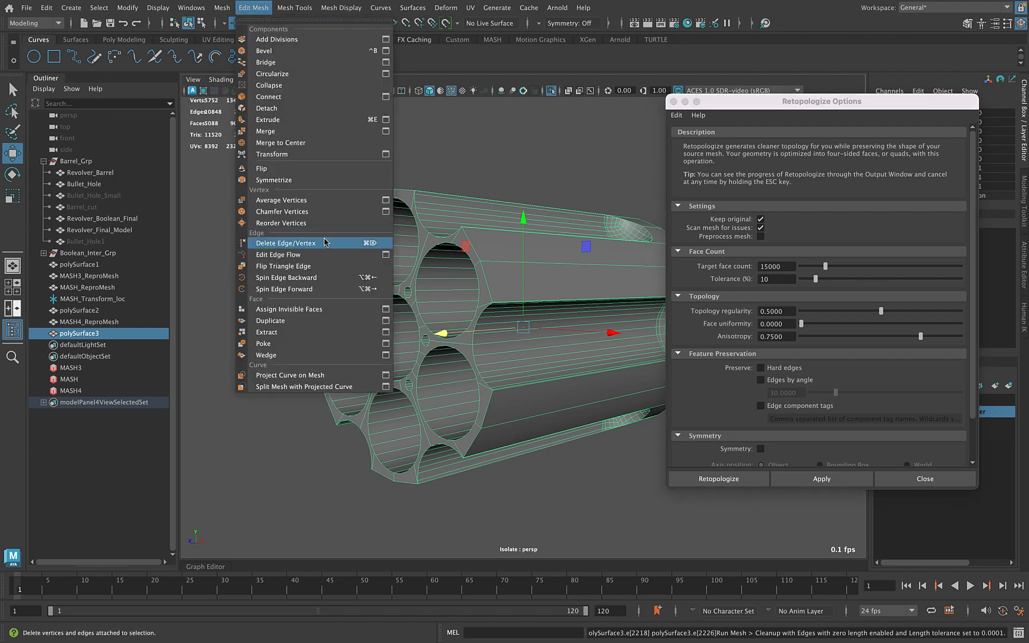
left_click(303, 130)
left_click(567, 133)
left_click(592, 264)
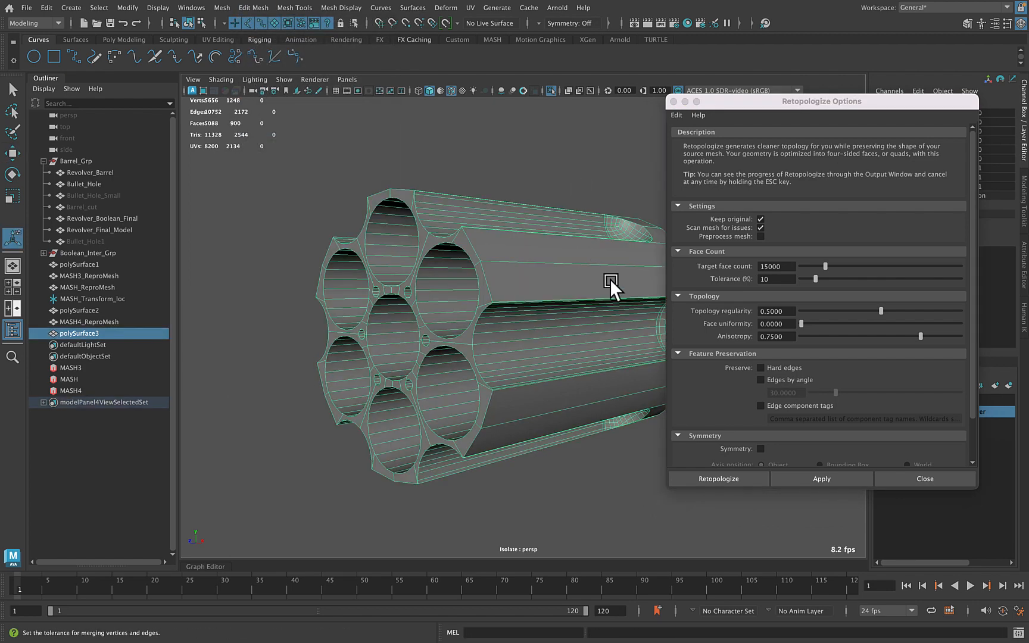
left_click(838, 484)
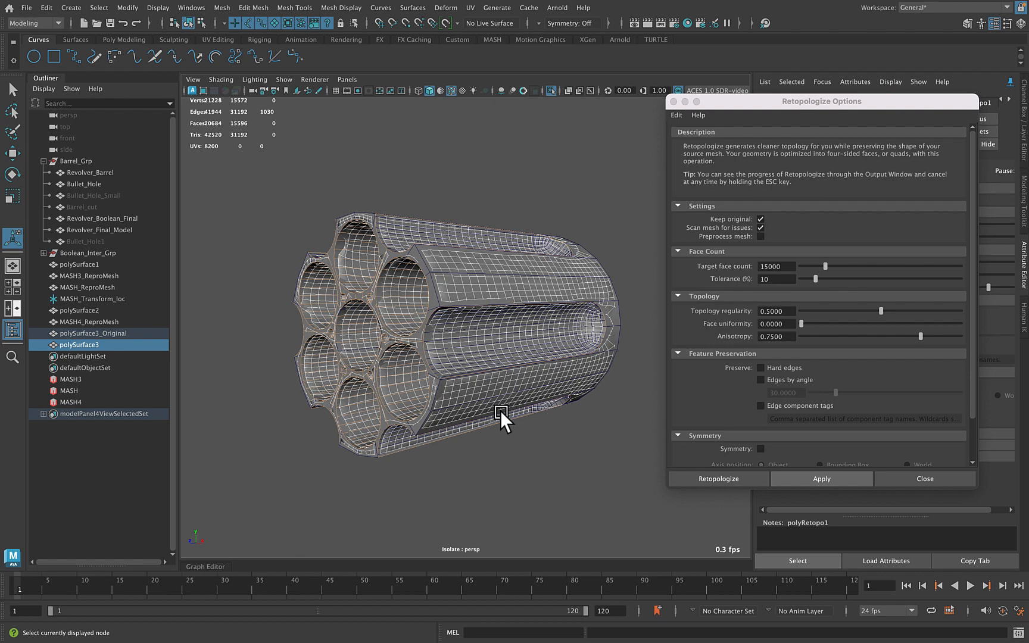
Move the retopologized barrel about -7.7 cm along X, beside the original copy
left_click_drag(454, 328, 527, 359, "alt")
right_click_drag(543, 357, 454, 344, "alt")
key("w")
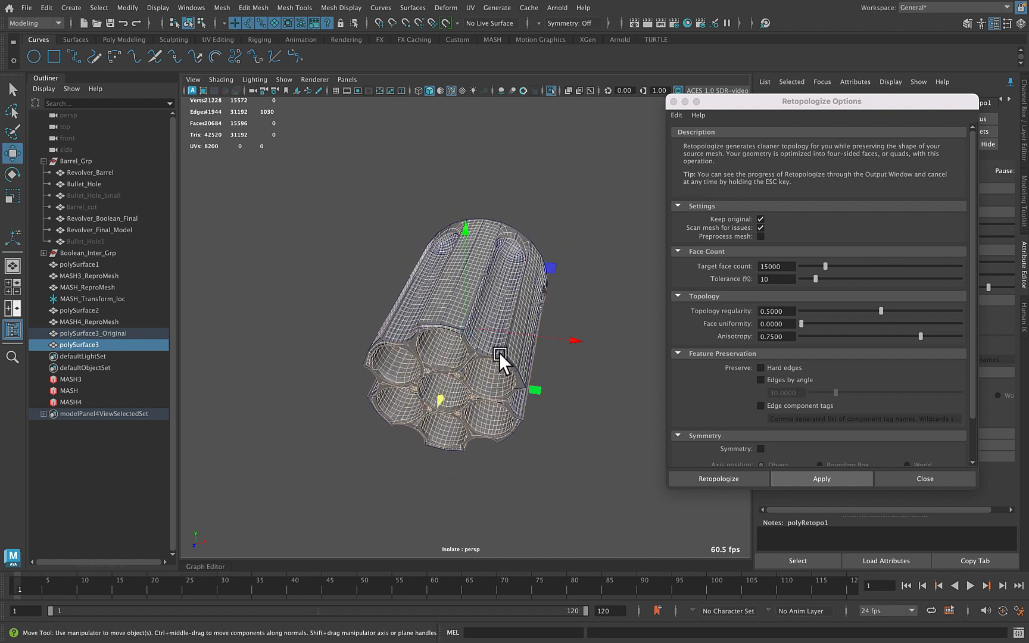
middle_click_drag(575, 337, 391, 315)
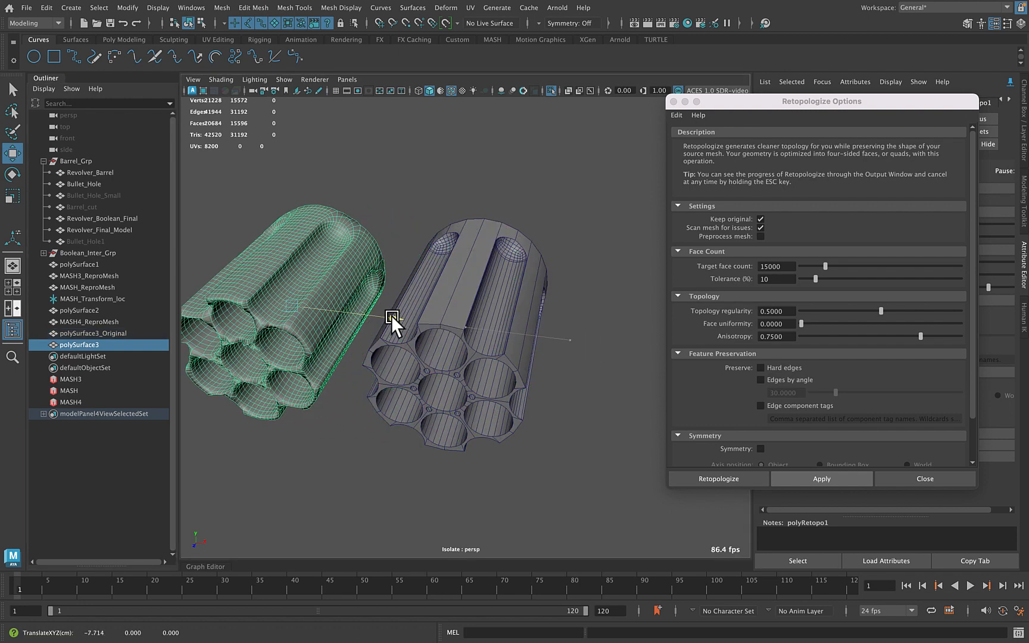
Examine the retopologized barrel's edge flow and shape around the bullet holes, small holes and outer grooves
key("f")
left_click_drag(526, 344, 492, 345, "alt")
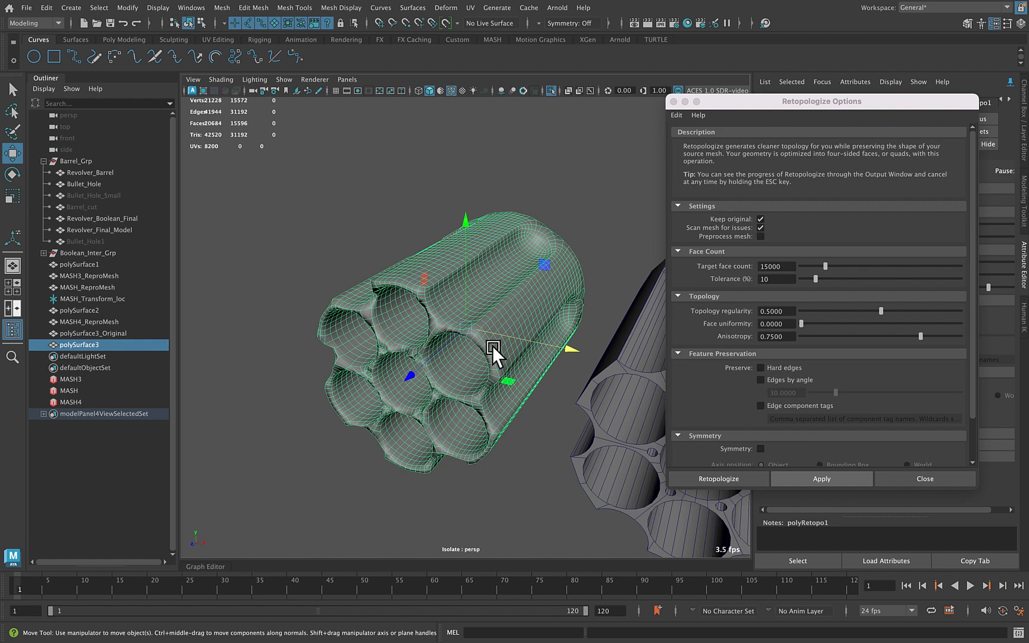
right_click_drag(443, 340, 552, 345, "alt")
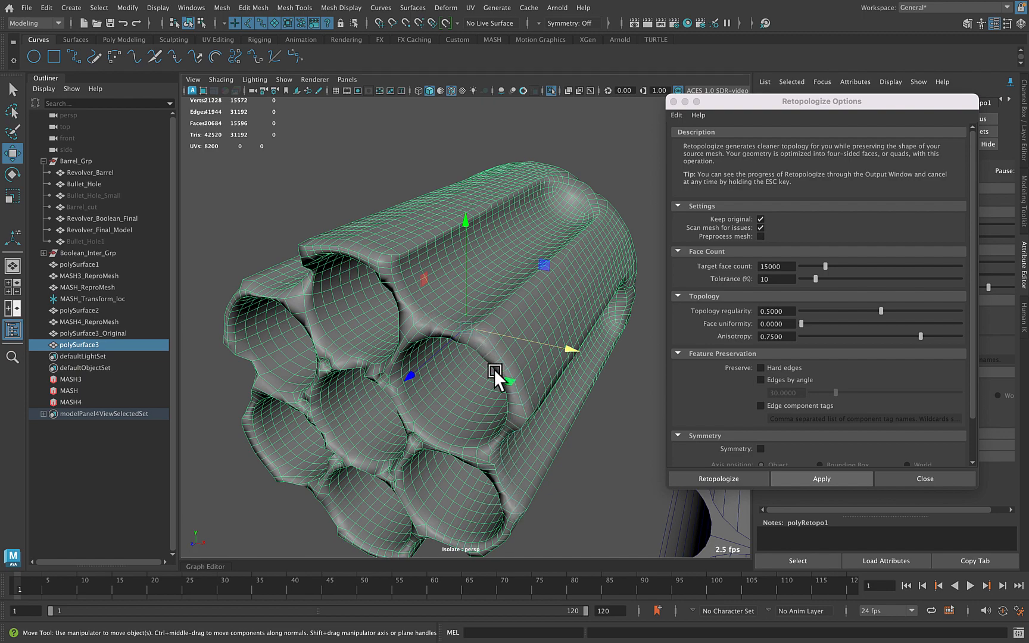
mouse_move(506, 330)
left_mouse_down("alt")
mouse_move(544, 272)
mouse_move(498, 275)
mouse_move(544, 296)
mouse_move(525, 332)
left_mouse_up("alt")
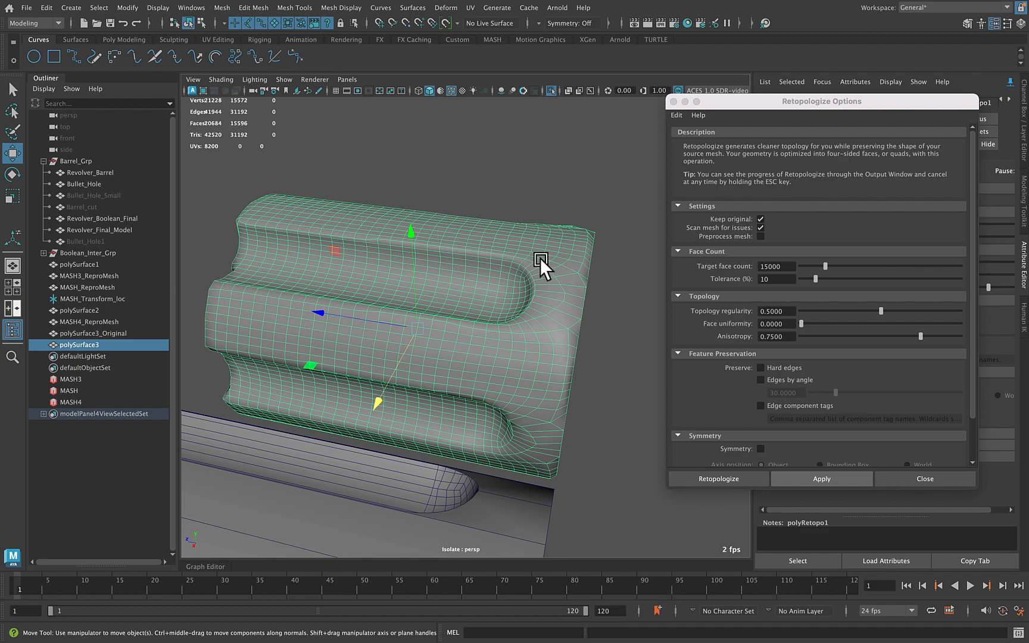
left_click_drag(442, 403, 519, 385, "alt")
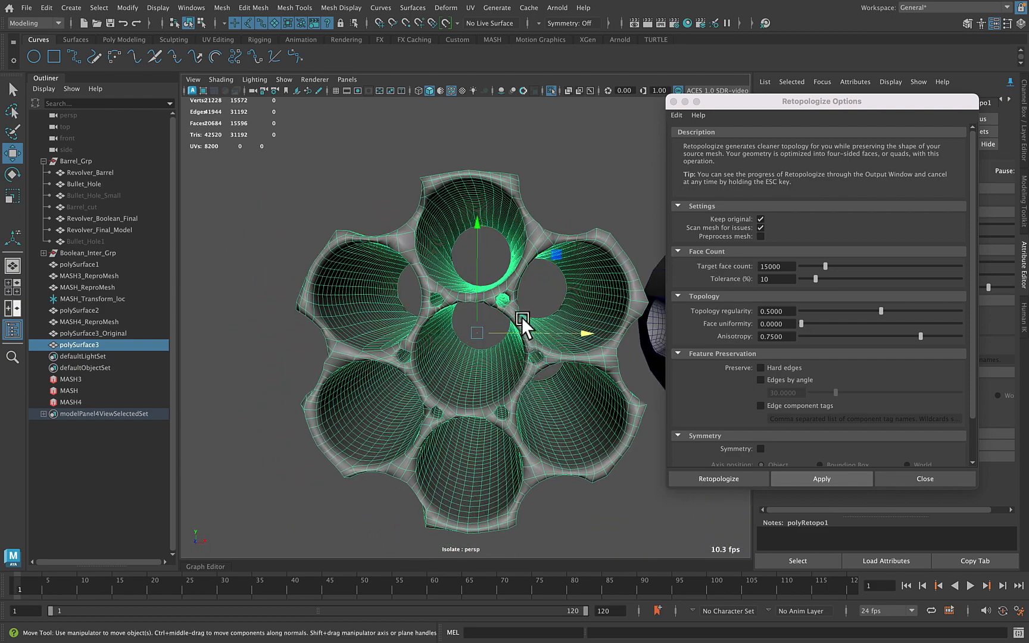
scroll(520, 362, "up", 5)
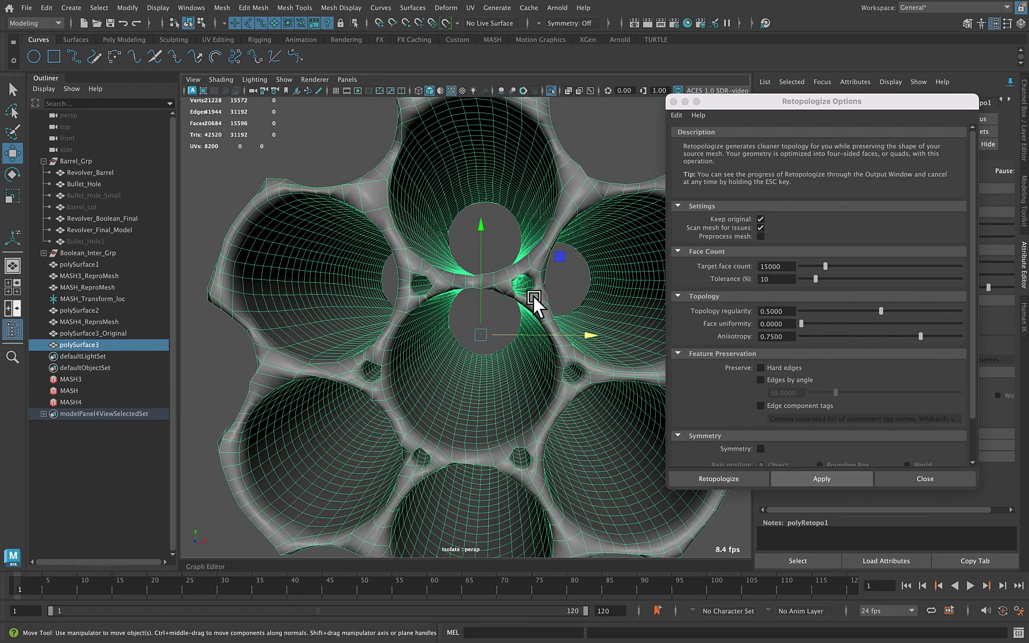
right_click_drag(505, 349, 405, 353, "alt")
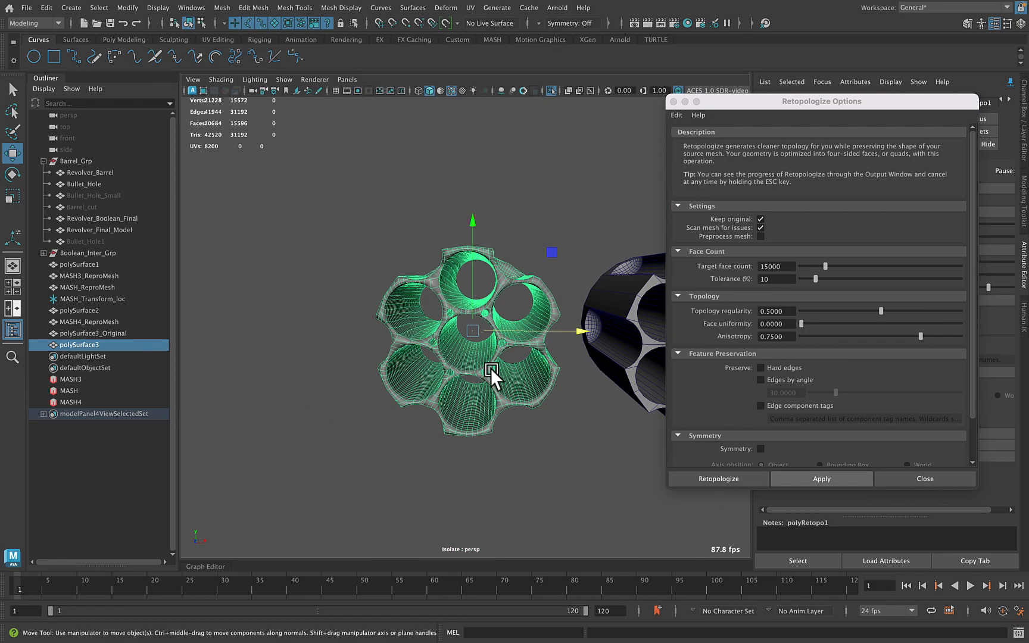
left_click_drag(487, 368, 468, 376, "alt")
middle_click_drag(469, 376, 446, 318, "alt")
Select the kept original barrel mesh and enable Edges by angle preservation at 30 in the Retopologize options
left_click(467, 353)
key("f")
left_click_drag(470, 368, 490, 367, "alt")
right_click_drag(441, 372, 491, 378, "alt")
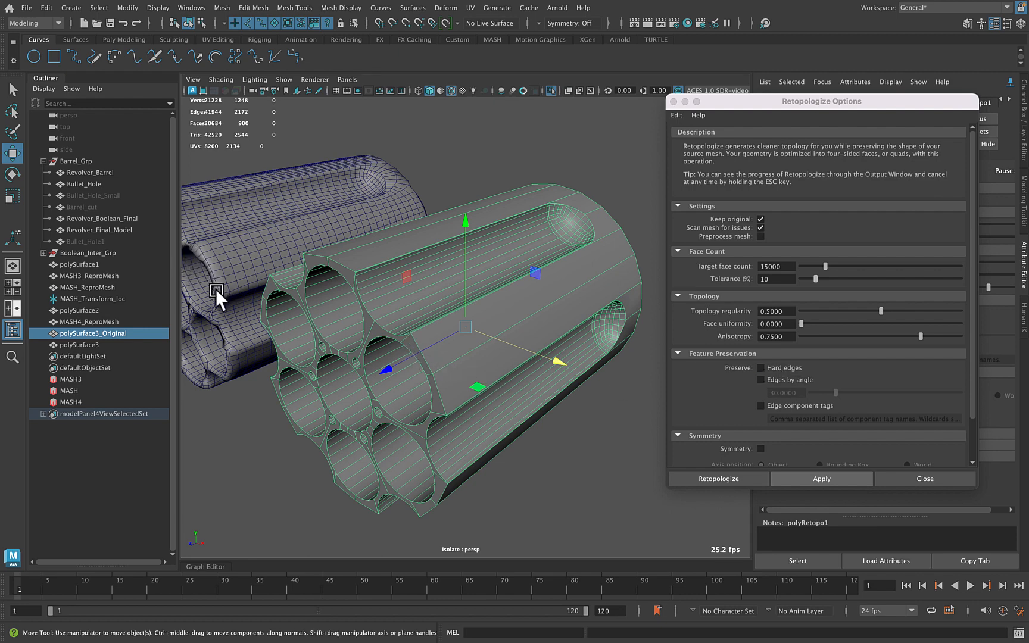
left_click_drag(313, 338, 449, 337, "alt")
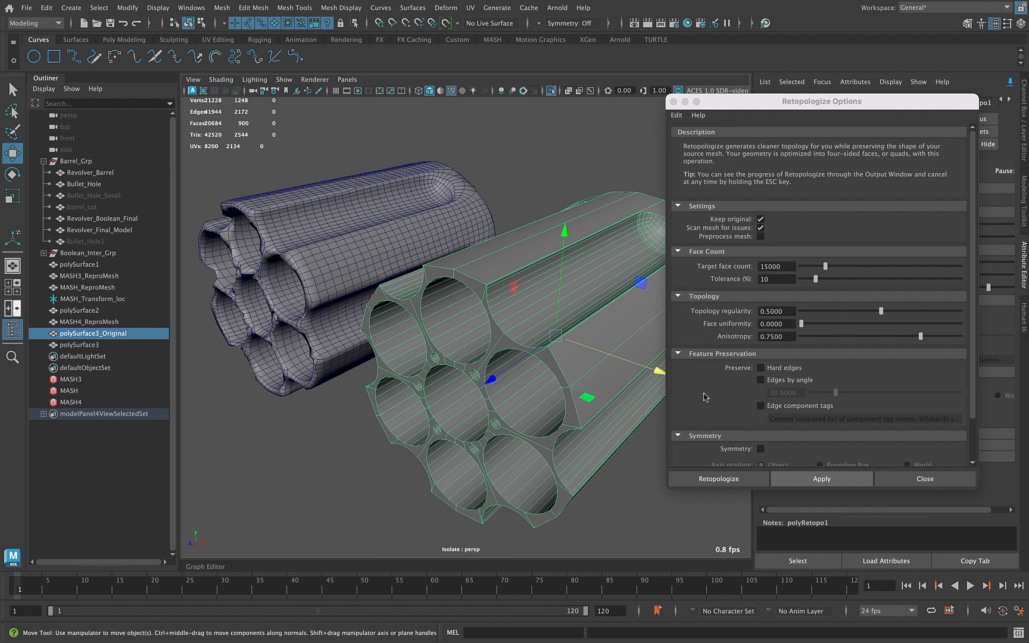
left_click(779, 382)
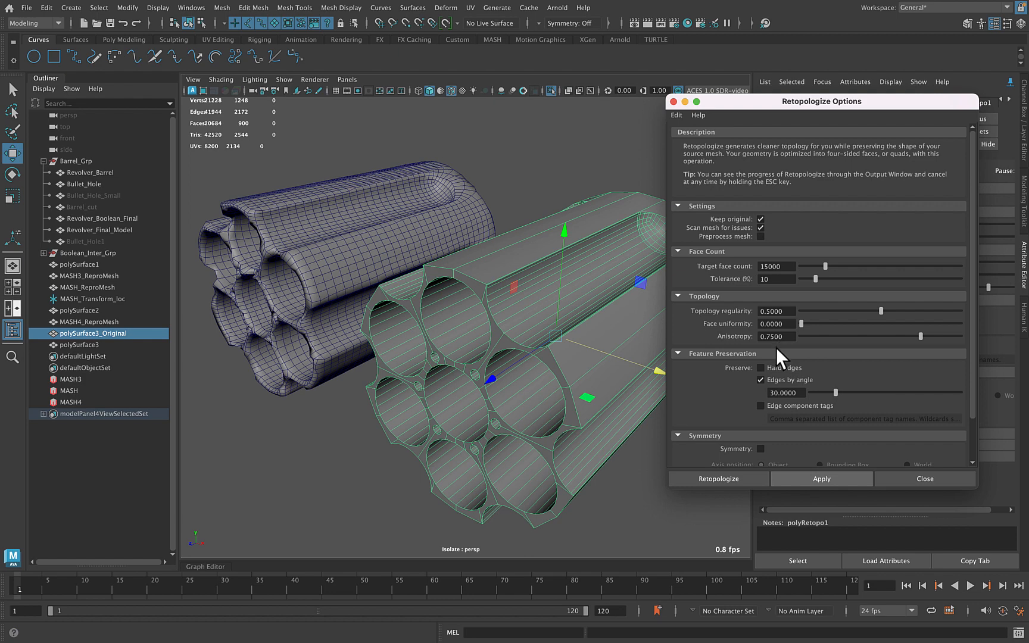
middle_click_drag(495, 360, 446, 304, "alt")
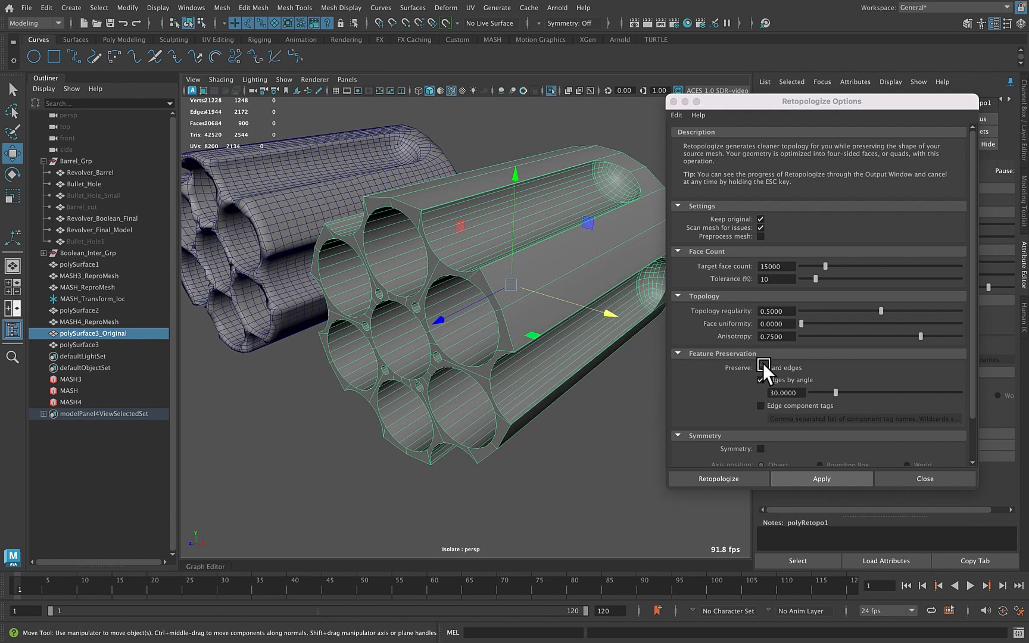
Enable +X to -X object symmetry, retopologize the selected barrel, and close the Retopologize options
scroll(762, 365, "down", 2)
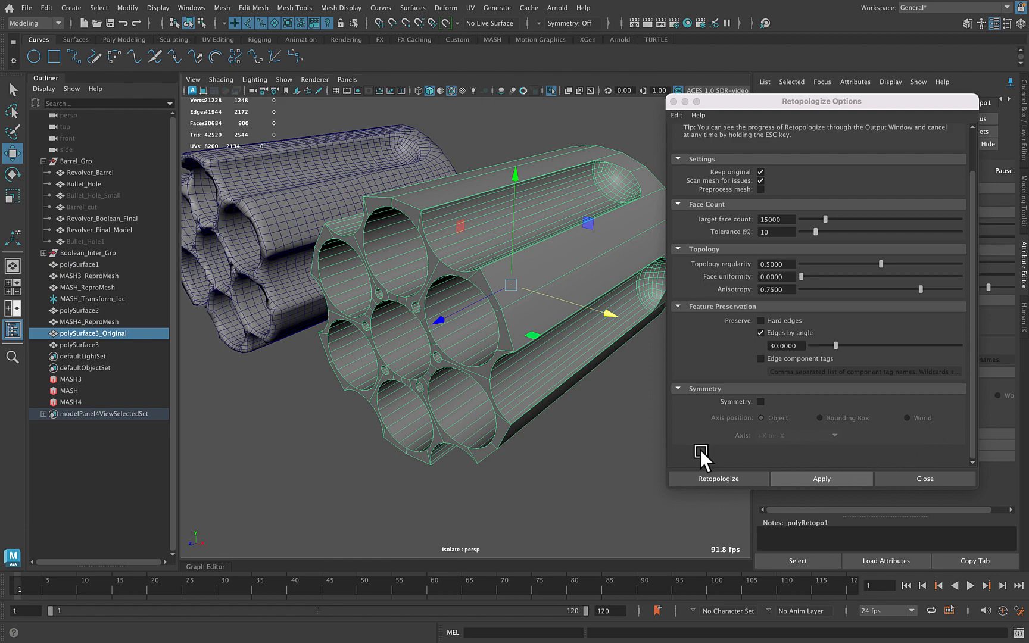
left_click_drag(474, 395, 501, 385, "alt")
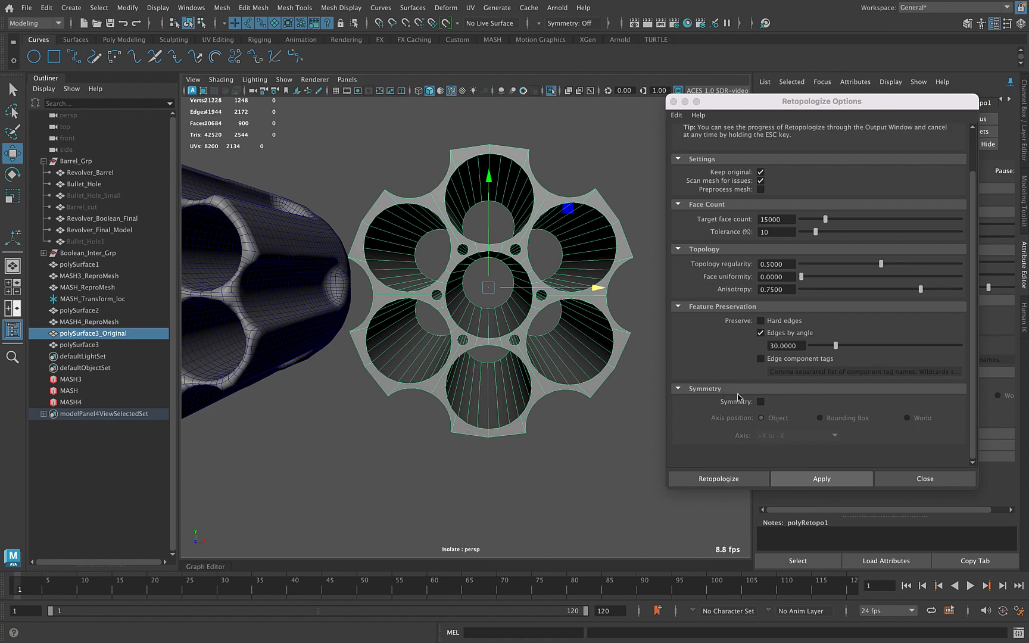
left_click(761, 402)
left_click_drag(575, 337, 513, 349, "alt")
left_click(809, 478)
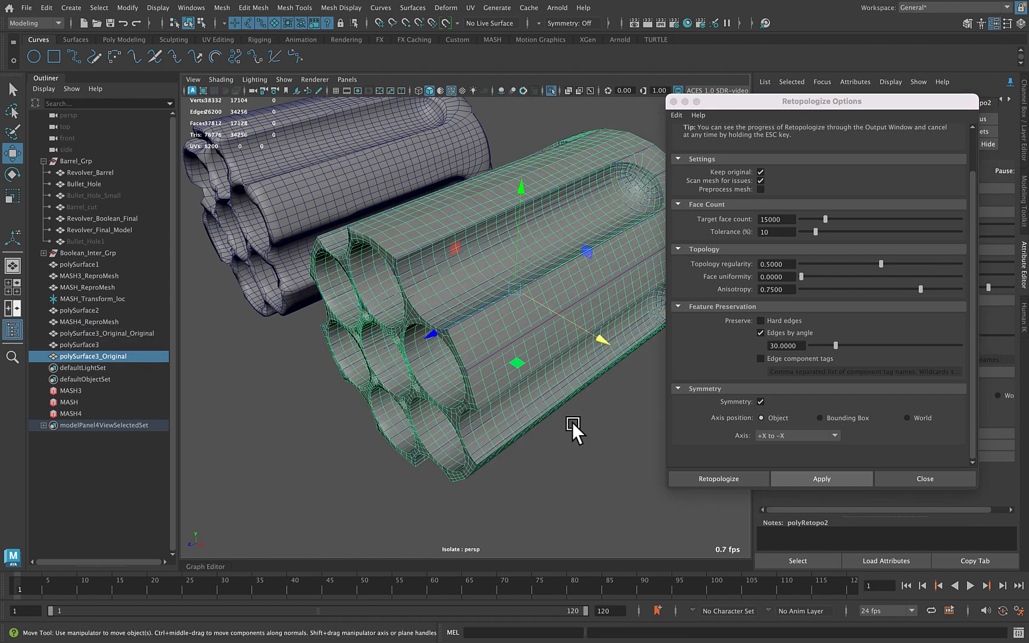
left_click(925, 479)
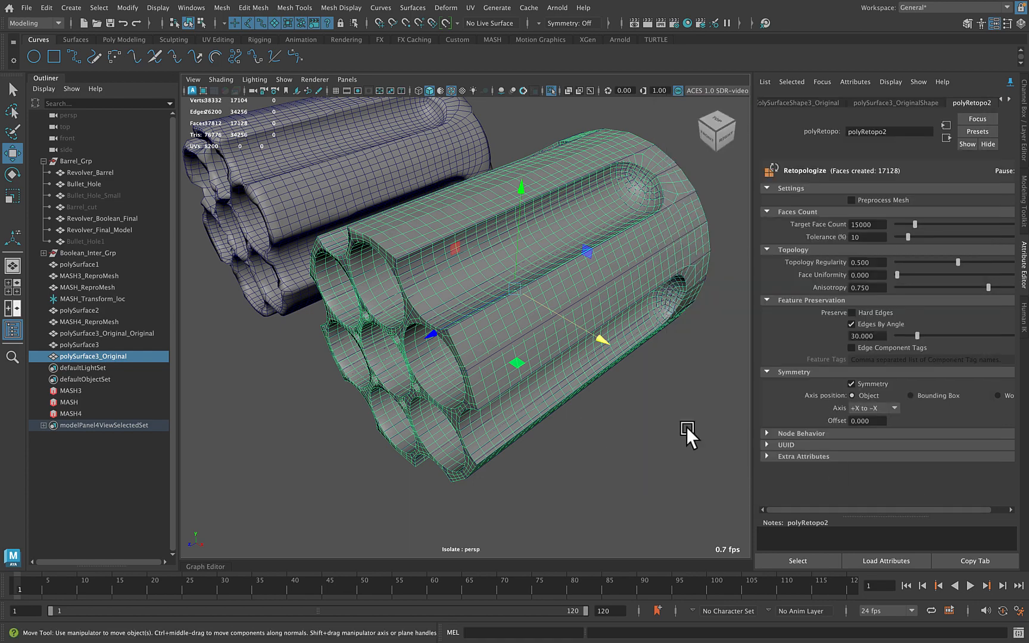
Select the newly retopologized barrel and move it along X, clear of its kept original
left_click_drag(605, 417, 636, 440, "alt")
left_click(636, 439)
left_click(128, 354)
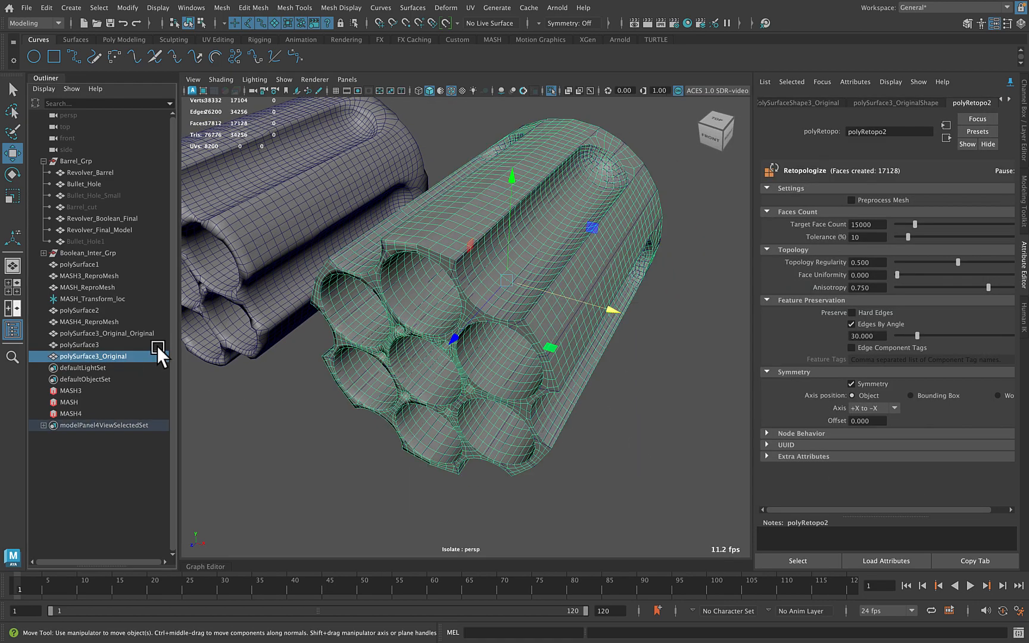
middle_click_drag(609, 305, 928, 403)
Examine the second retopologized barrel's topology around the front holes, small holes and outer grooves
key("f")
left_click_drag(500, 413, 403, 423, "alt")
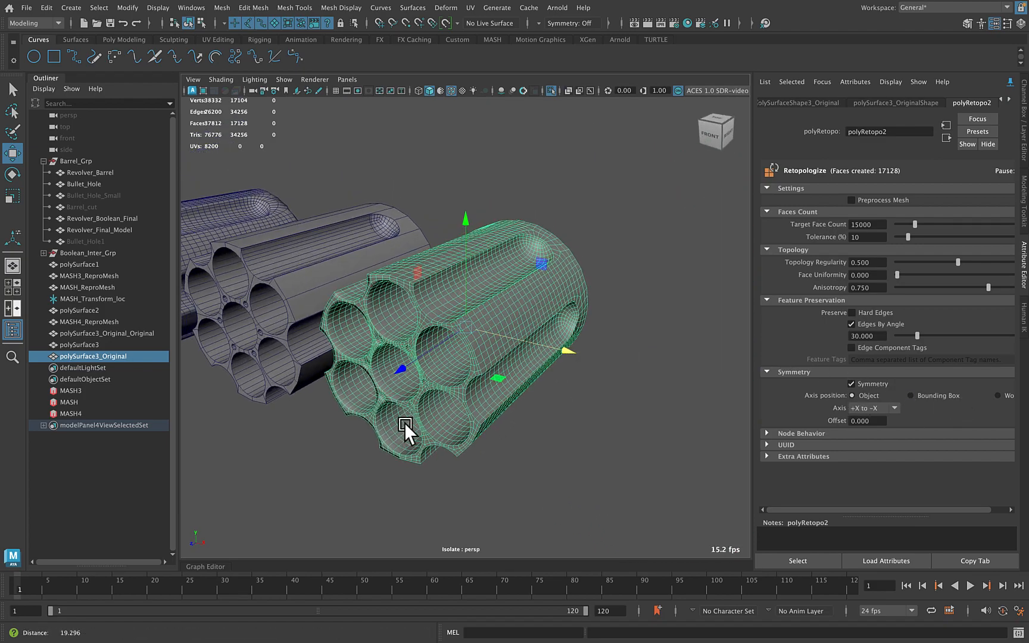
right_click_drag(403, 423, 543, 432, "alt")
left_click(619, 482)
left_click_drag(513, 415, 571, 403, "alt")
right_click_drag(534, 408, 546, 427, "alt")
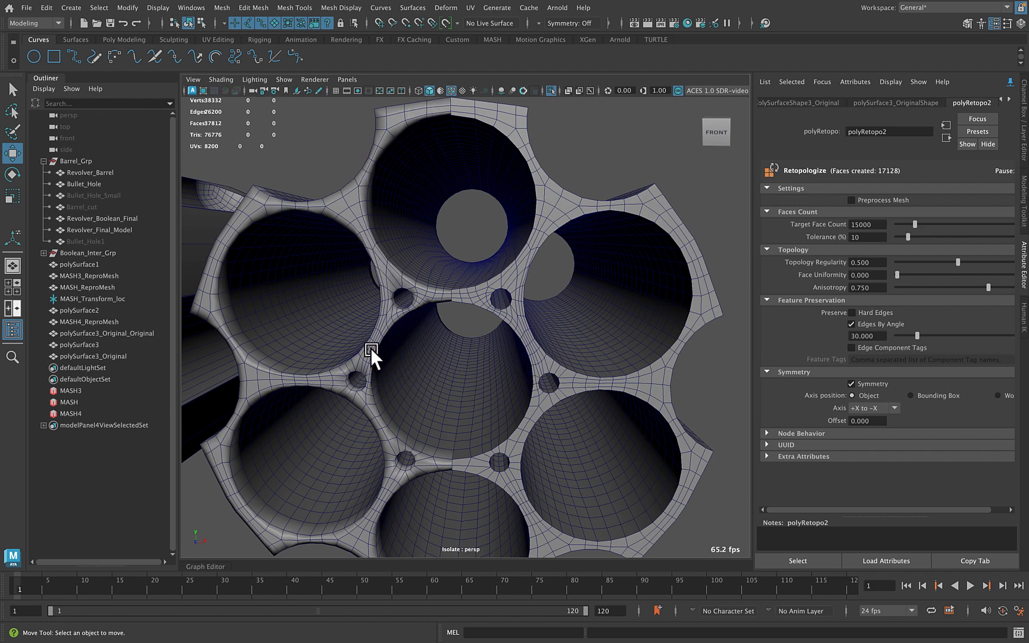
left_click_drag(476, 330, 470, 328, "alt")
right_click_drag(406, 320, 447, 336, "alt")
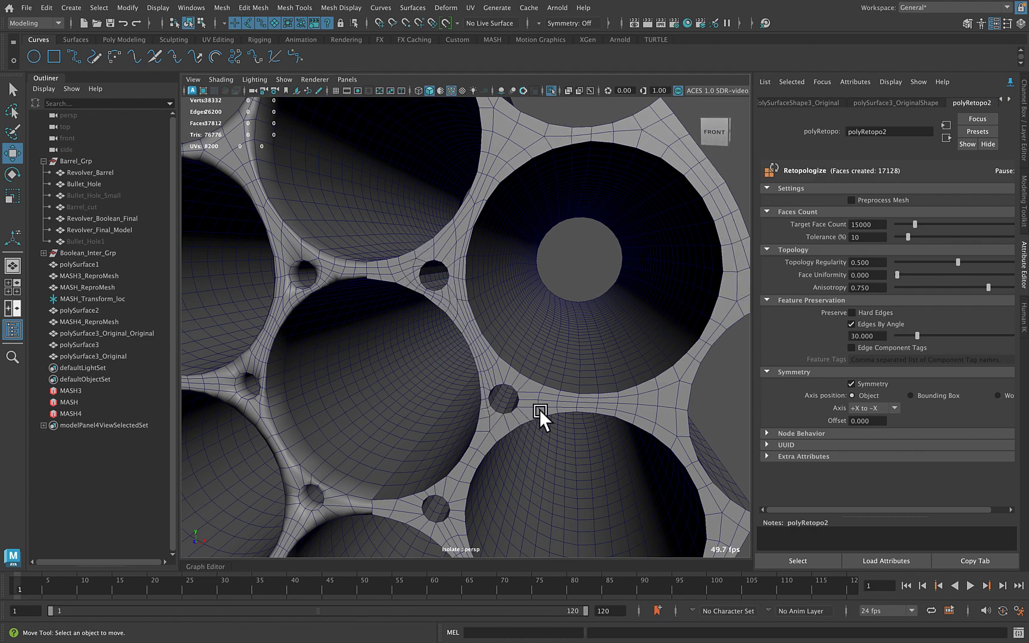
mouse_move(572, 323)
left_mouse_down("alt")
mouse_move(537, 335)
mouse_move(638, 310)
mouse_move(574, 305)
left_mouse_up("alt")
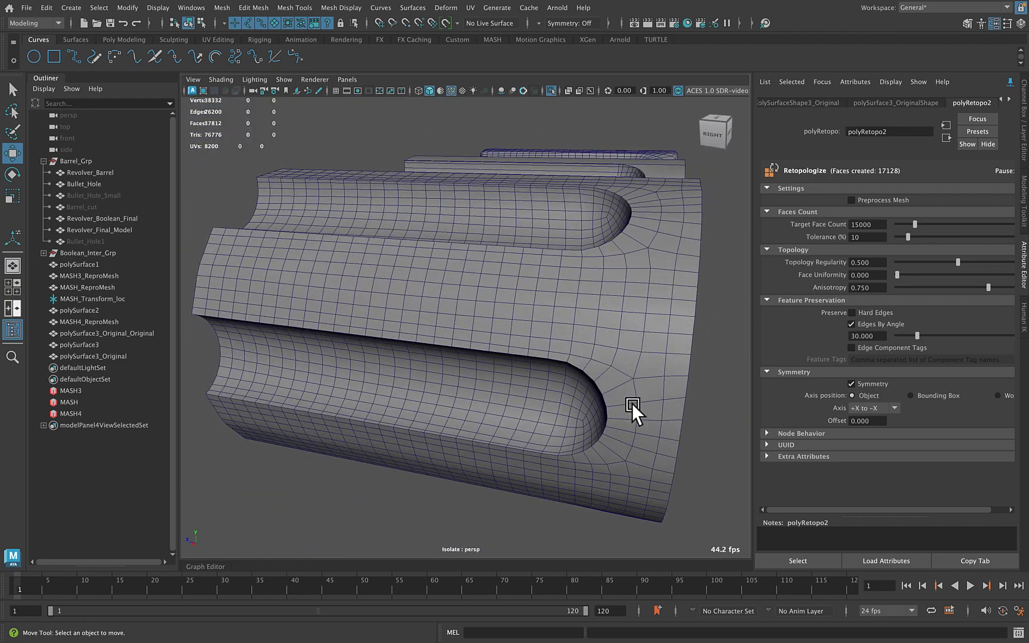
Select the retopologized barrel and inspect its quad flow from the front face and along the outer grooves
left_click_drag(562, 461, 512, 345, "alt")
left_click(574, 315)
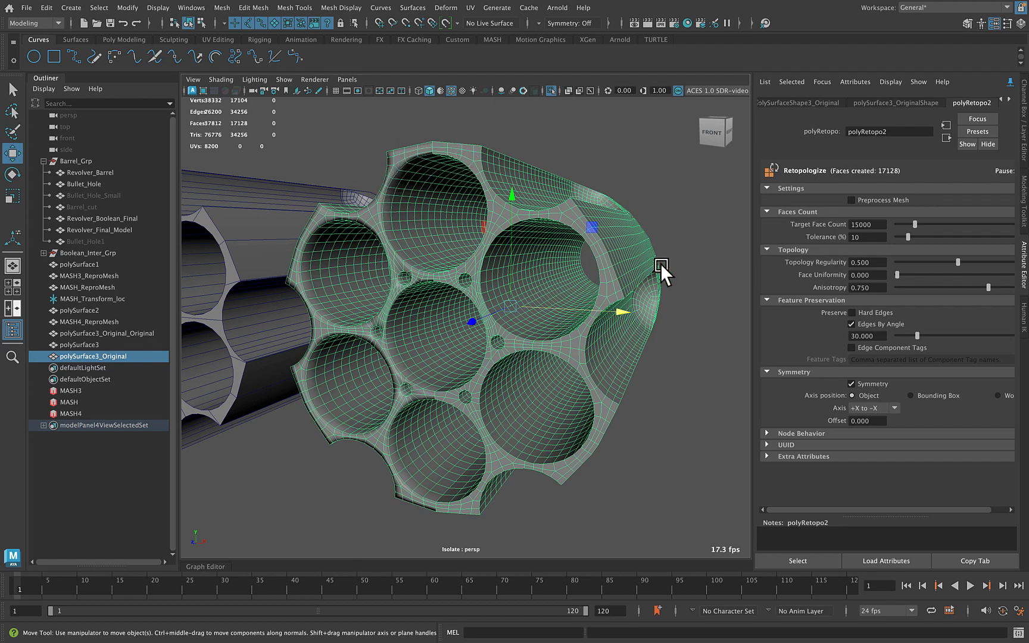
left_click_drag(651, 292, 604, 313, "alt")
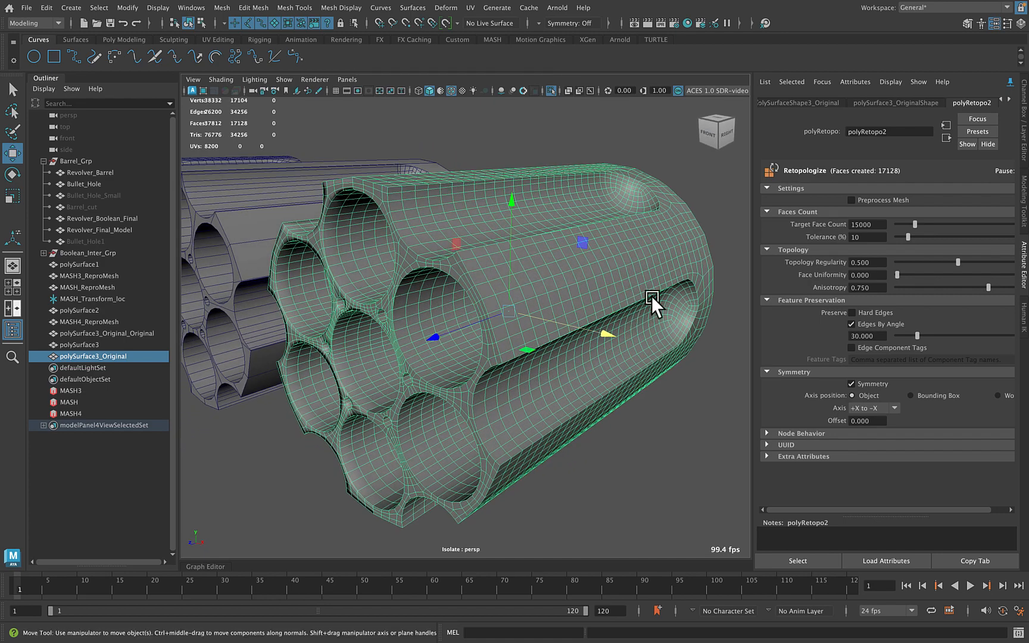
Isolate the Revolver_Final_Model mesh on its own and frame it in the view
left_click(1025, 160)
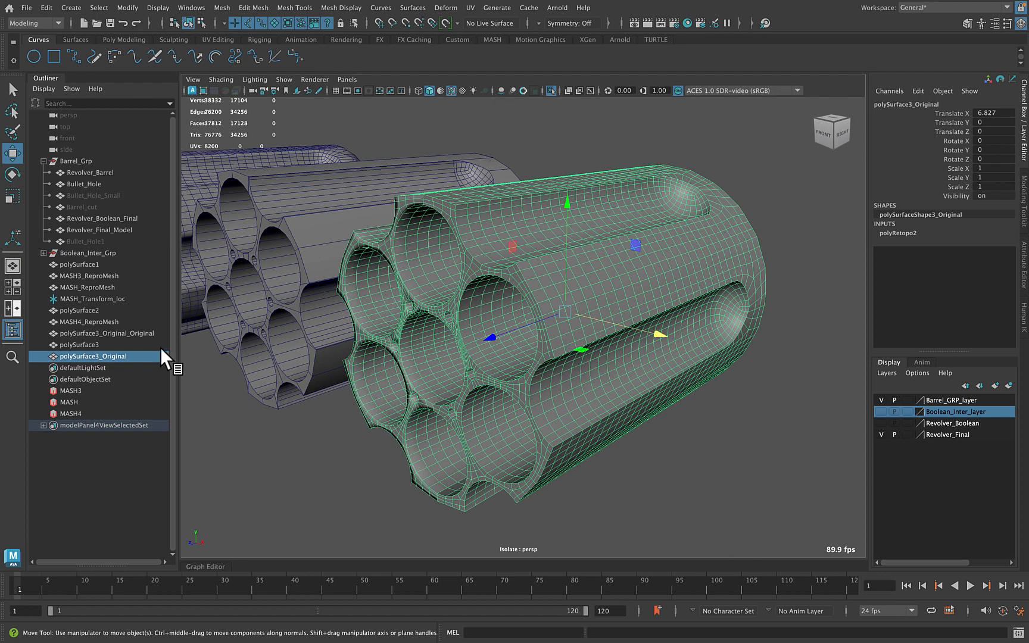
left_click(103, 229)
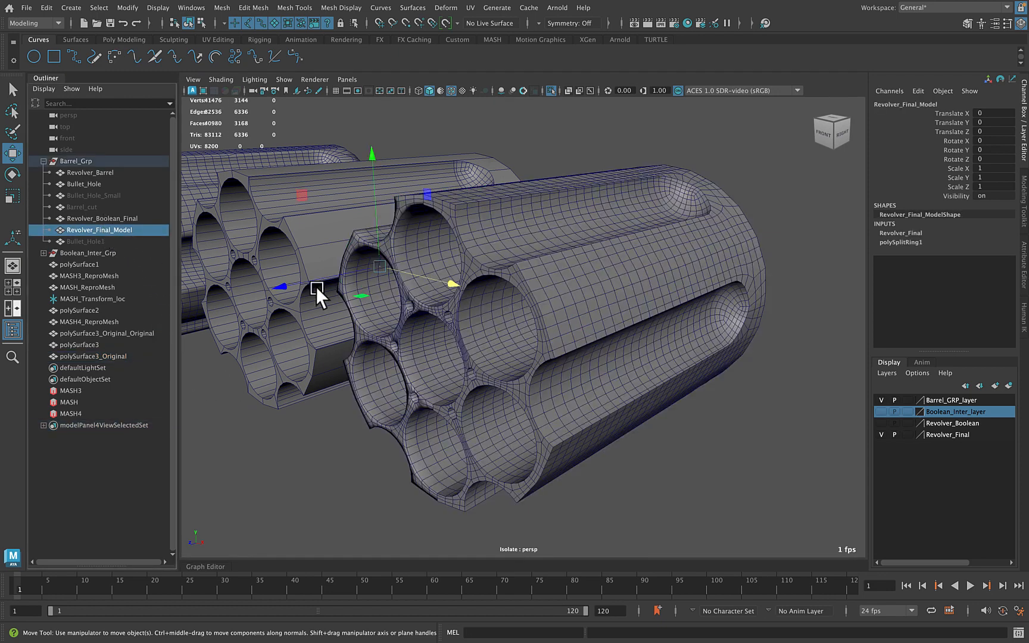
key("ctrl+1")
key("ctrl+1")
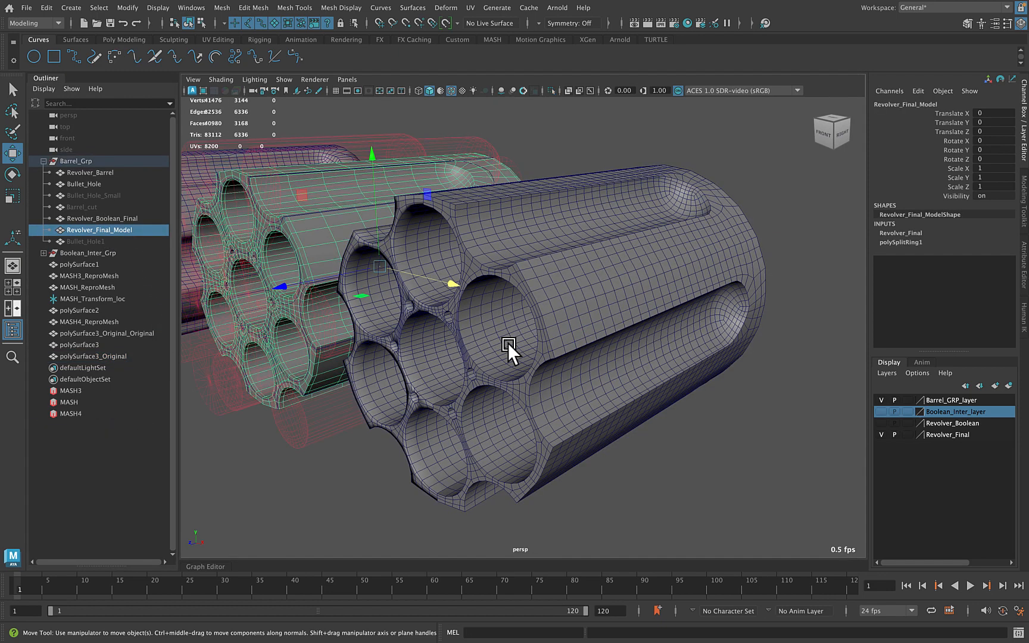
key("f")
left_click_drag(506, 330, 662, 345, "alt")
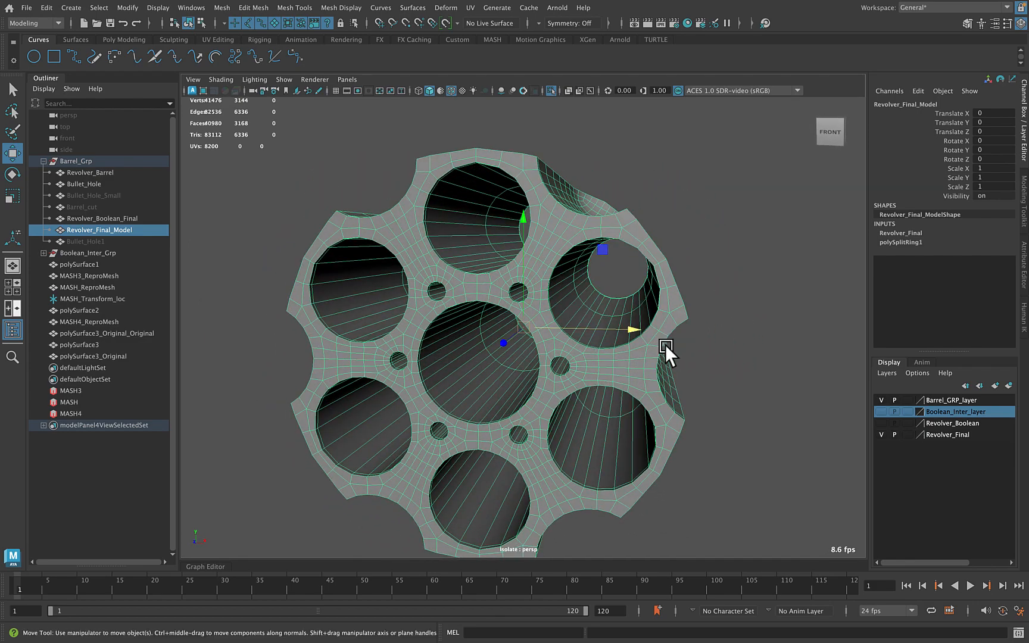
Examine Revolver_Final_Model's topology in the orthographic front view and in perspective around the holes and outer grooves
key("space")
left_click_drag(669, 282, 671, 301)
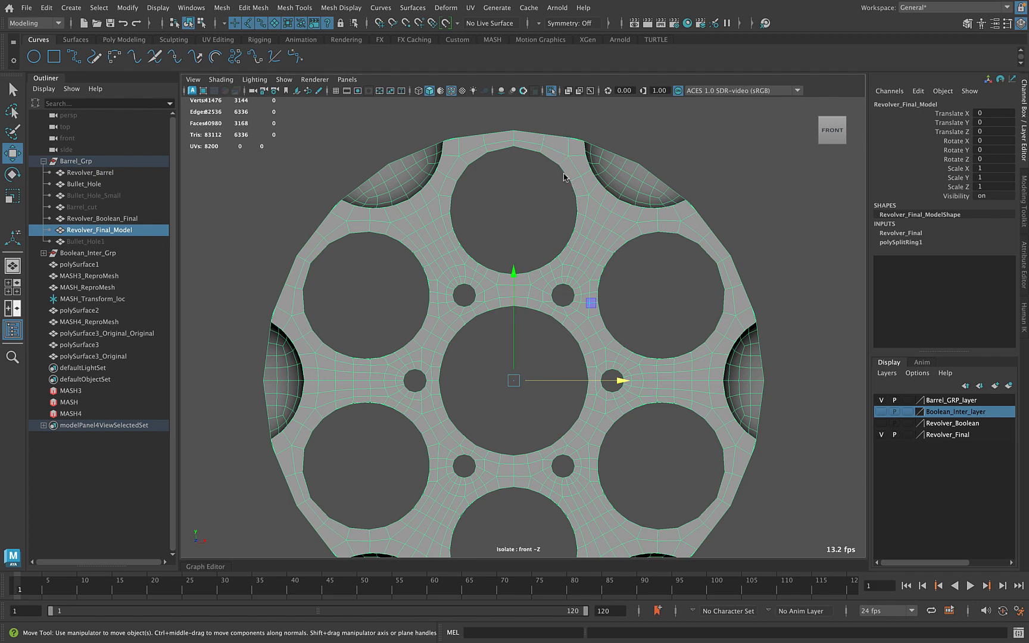
key("space")
left_click_drag(563, 172, 563, 107)
left_click_drag(598, 257, 572, 266, "alt")
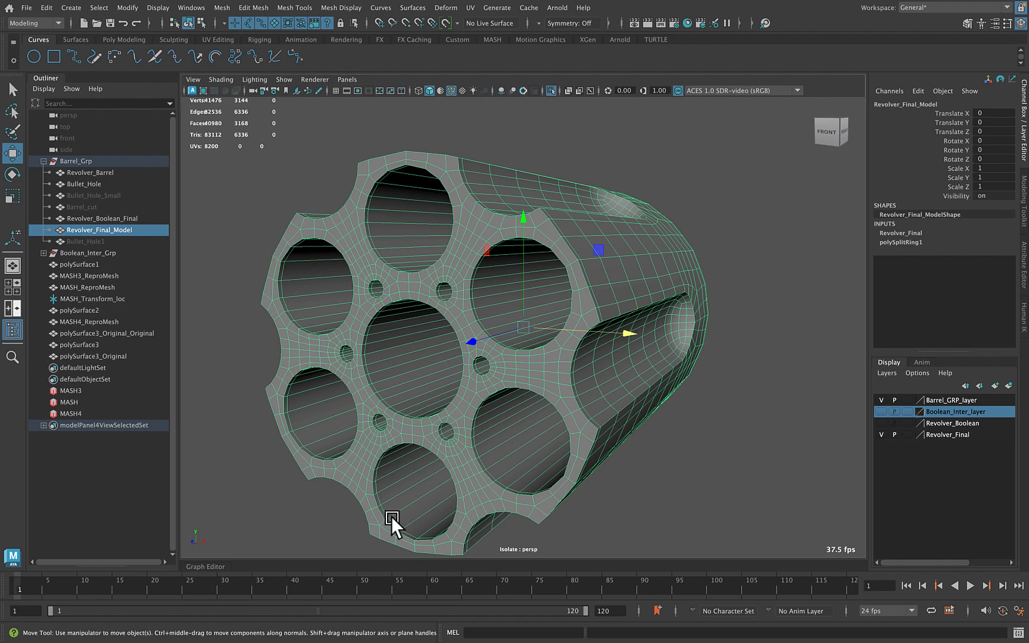
left_click_drag(652, 377, 588, 391, "alt")
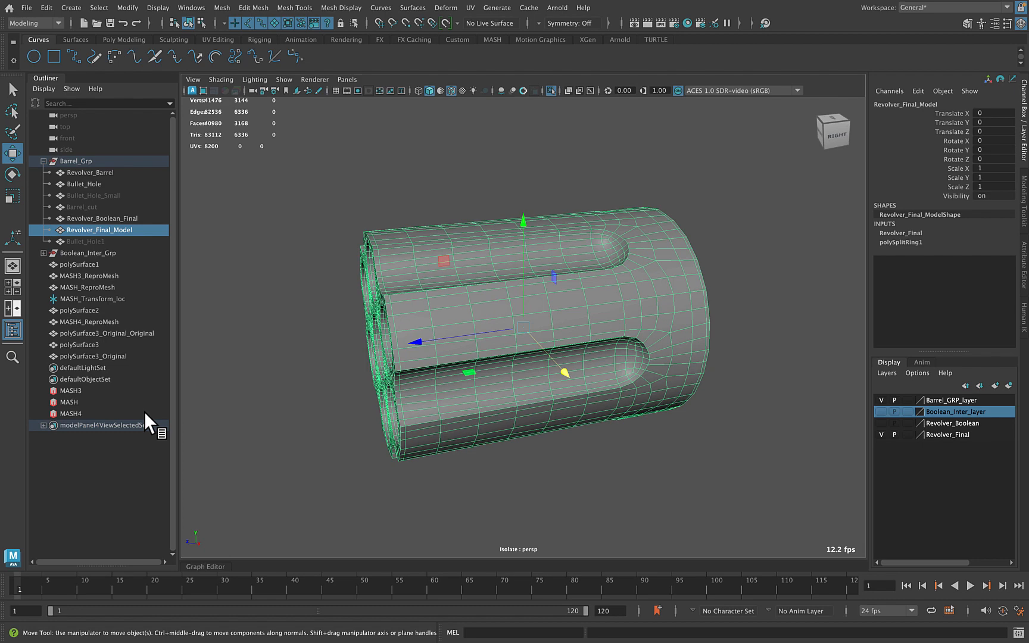
left_click_drag(670, 427, 699, 418, "alt")
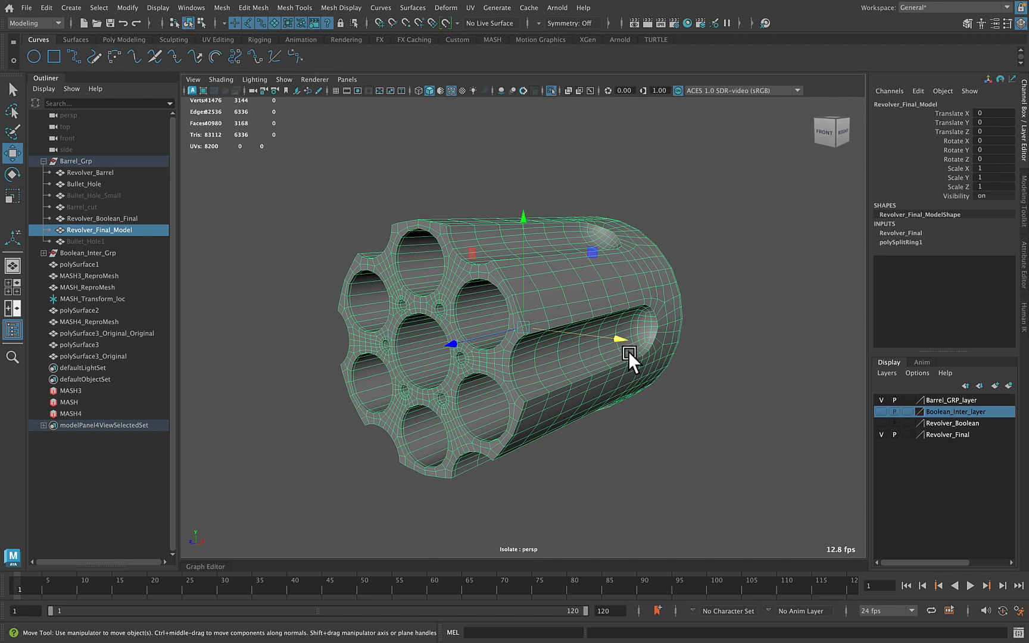
left_click_drag(631, 346, 646, 359, "alt")
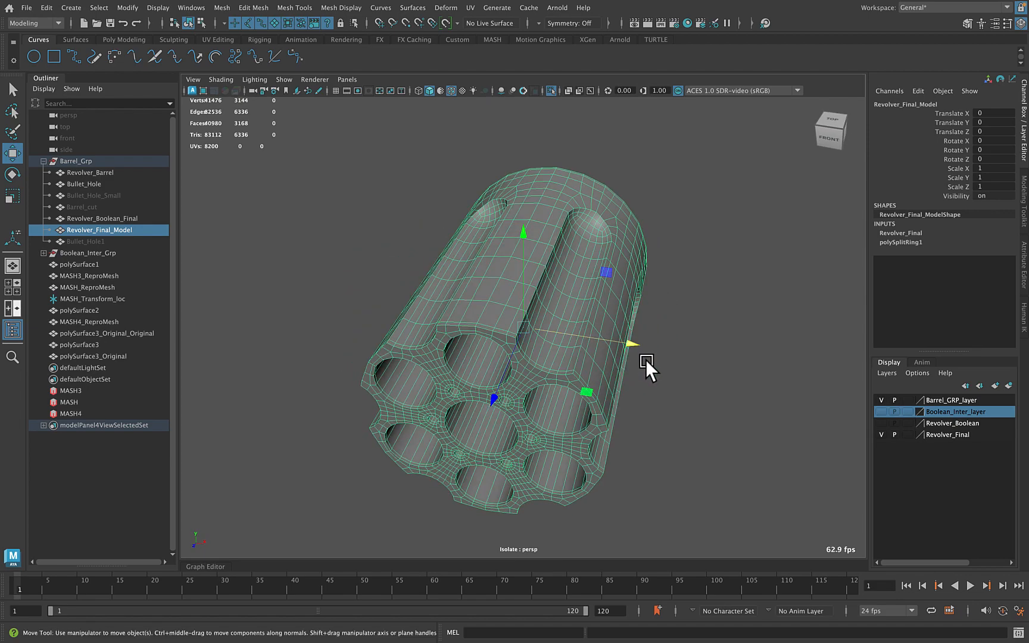
left_click_drag(646, 359, 553, 360, "alt")
right_click_drag(553, 360, 672, 351, "alt")
left_click_drag(672, 351, 645, 345, "alt")
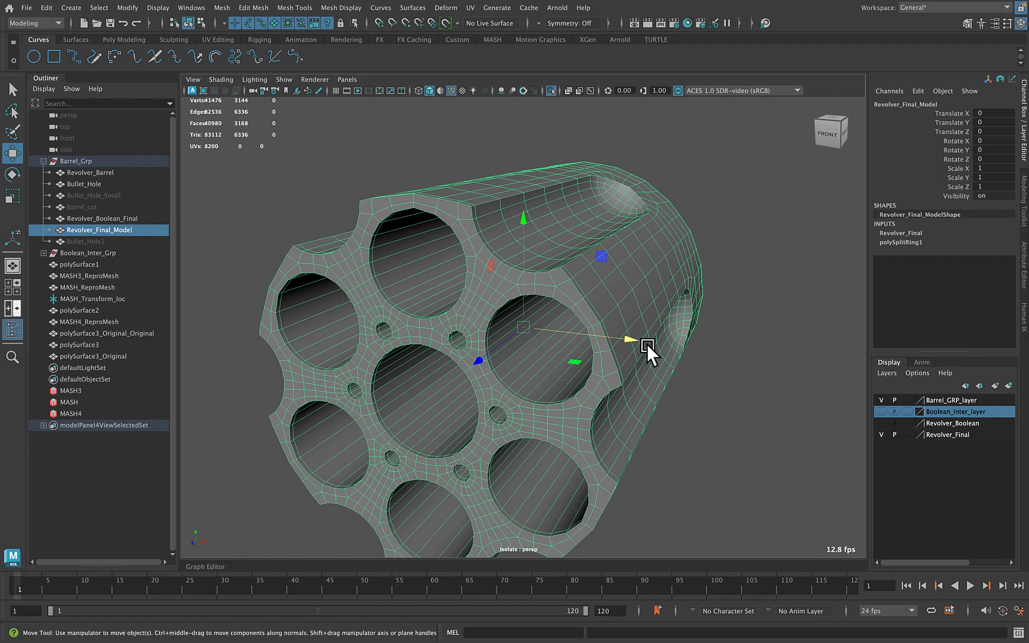
left_click_drag(647, 306, 632, 291, "alt")
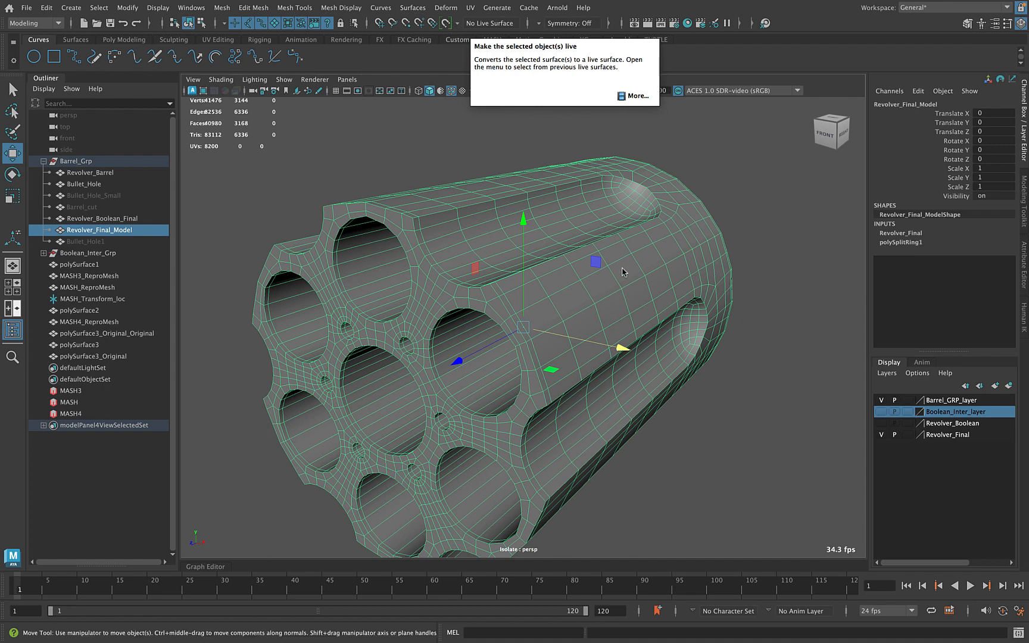
Show Revolver_Final_Model with smooth mesh preview and make it a live surface
left_click(491, 196)
left_click(457, 268)
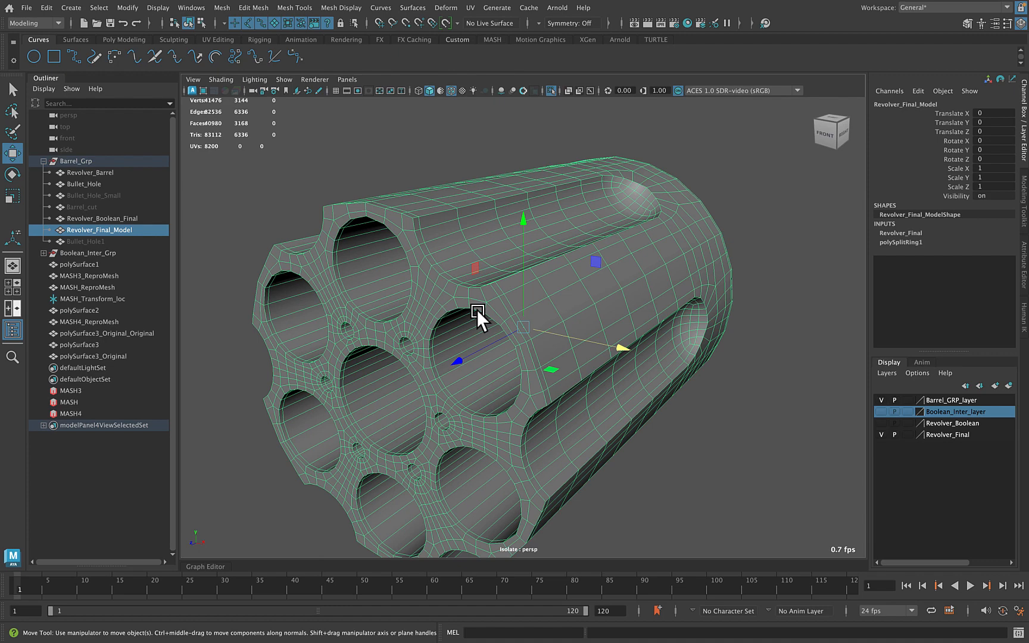
left_click_drag(692, 309, 693, 325, "alt")
key("3")
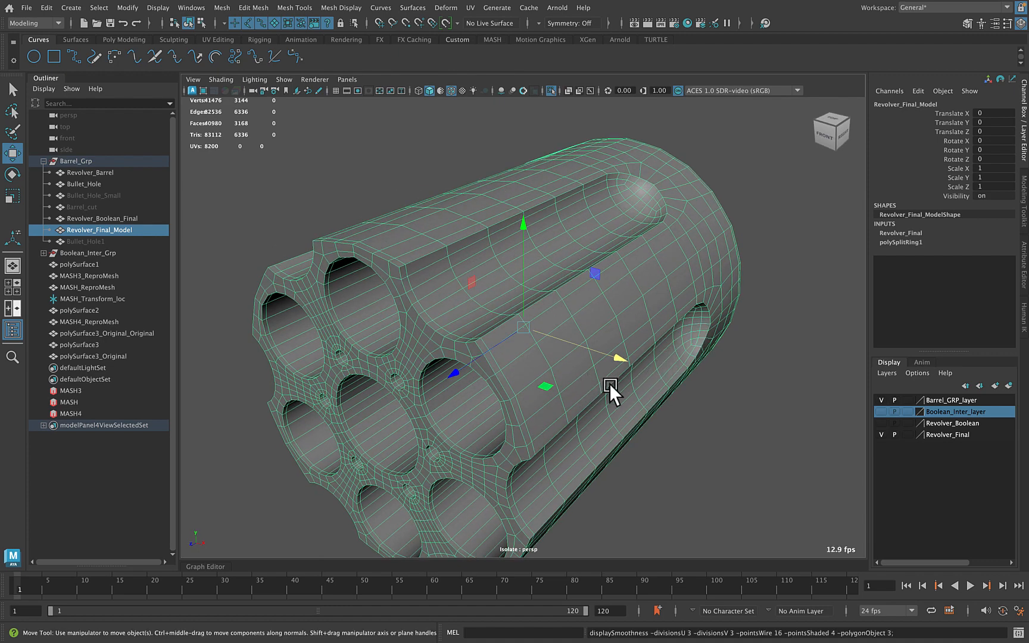
right_click_drag(609, 384, 684, 379, "alt")
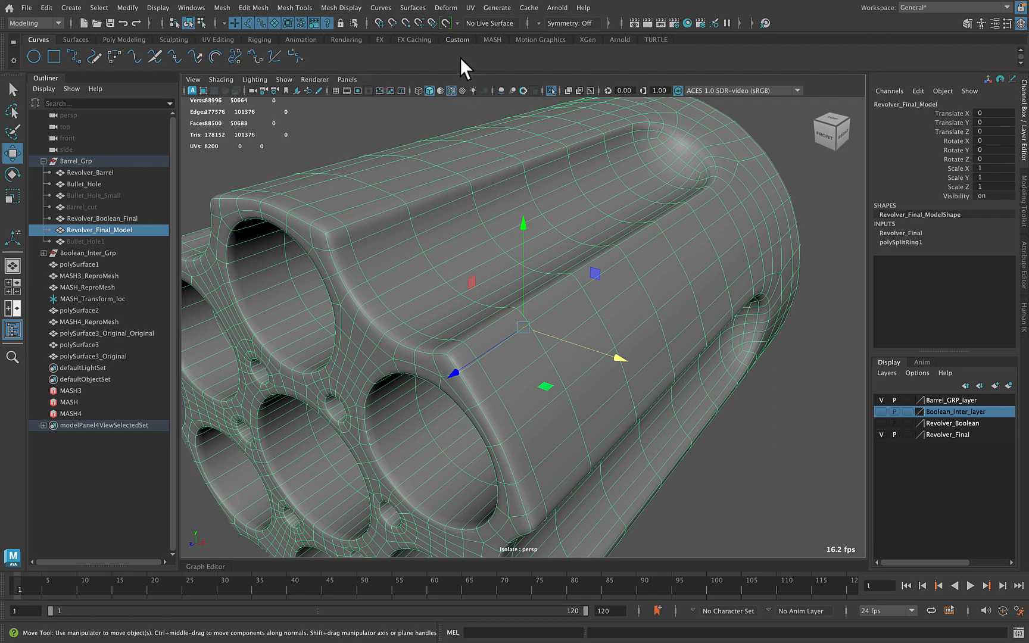
left_click(446, 24)
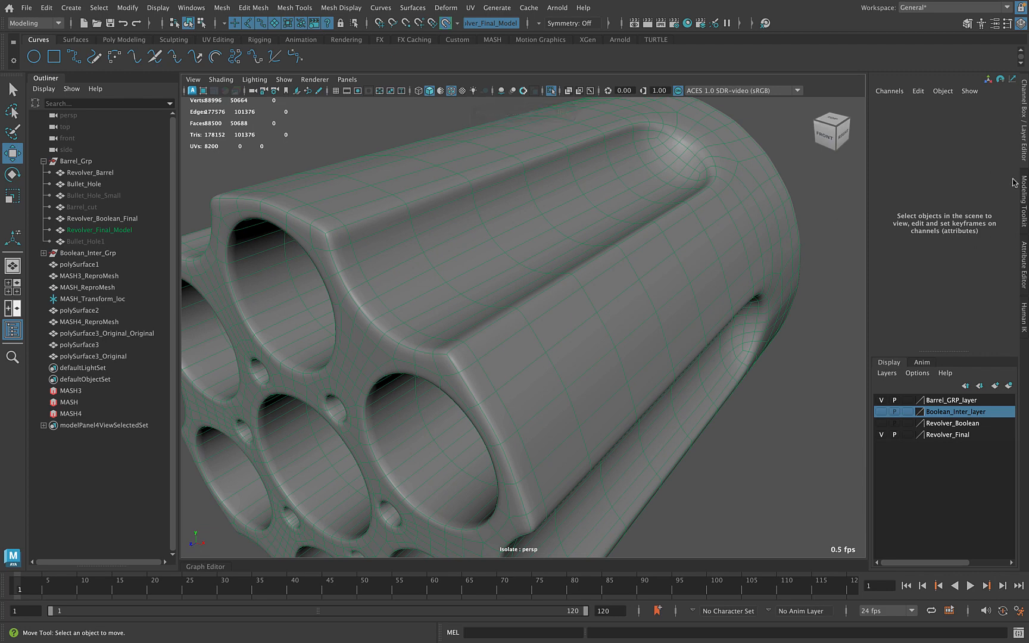
Draw a strip of three quads with Quad Draw on the live barrel, across a groove edge near the front face
left_click(1019, 235)
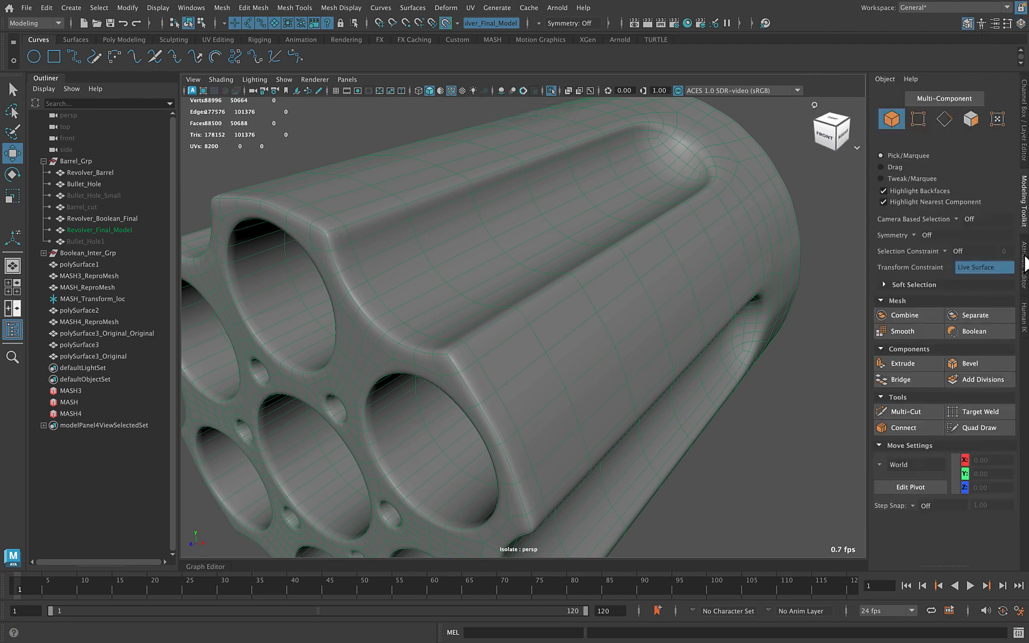
left_click(978, 428)
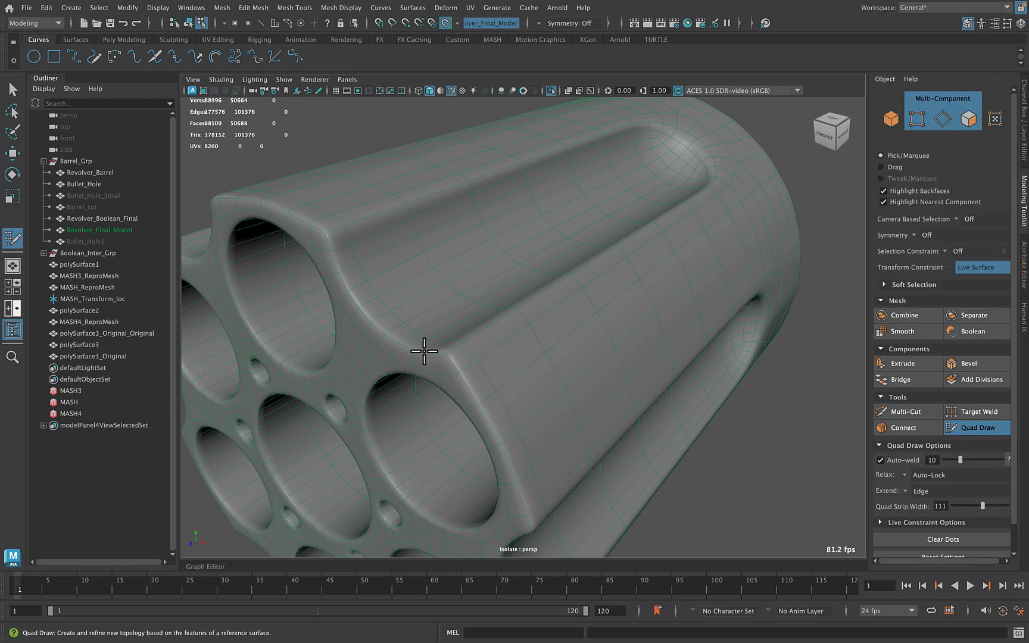
left_click_drag(424, 352, 420, 351, "alt")
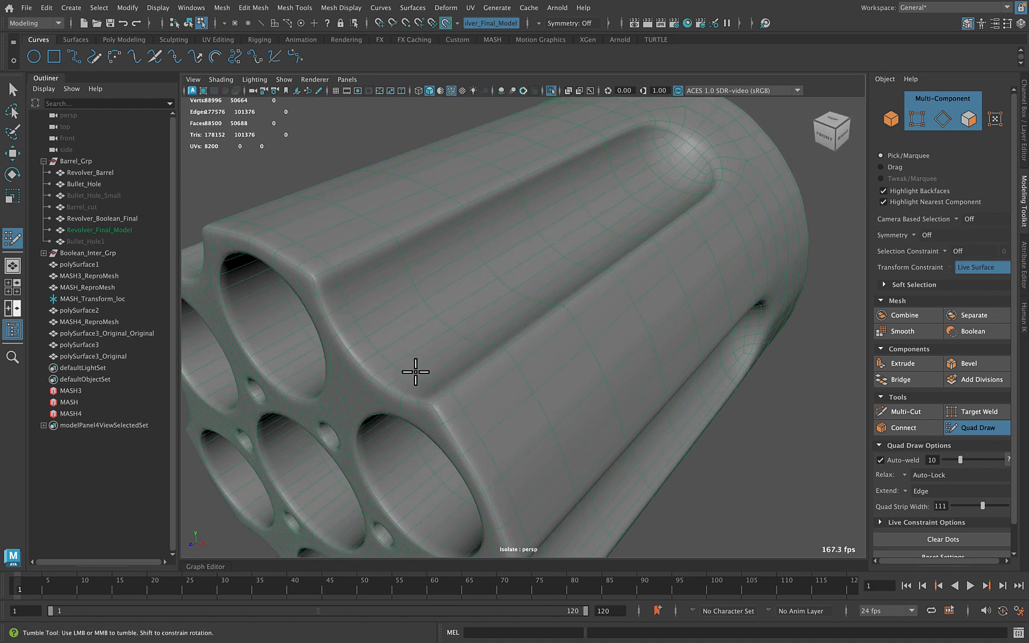
left_click(418, 380)
left_click(464, 353)
left_click(448, 390)
left_click(492, 364)
left_click(470, 411)
left_click(520, 378)
left_click(477, 433)
left_click(539, 397)
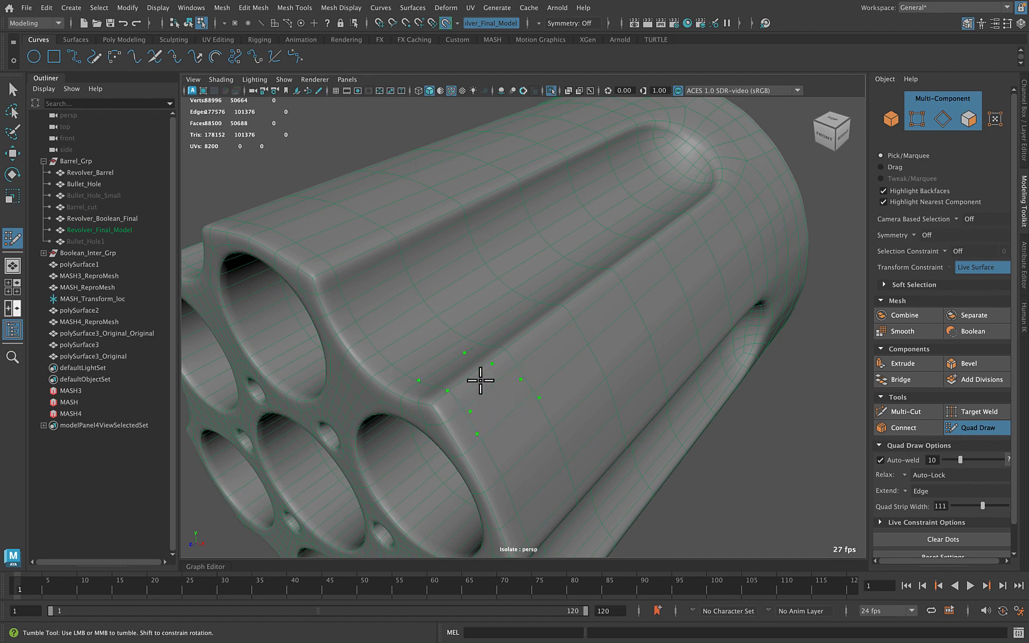
left_click(453, 370, "shift")
left_click(475, 382, "shift")
left_click(501, 409, "shift")
Insert three edge loops into the quad strip, leave Quad Draw and turn off the live surface
right_click_drag(524, 410, 575, 408, "alt")
left_click_drag(575, 408, 597, 408, "alt")
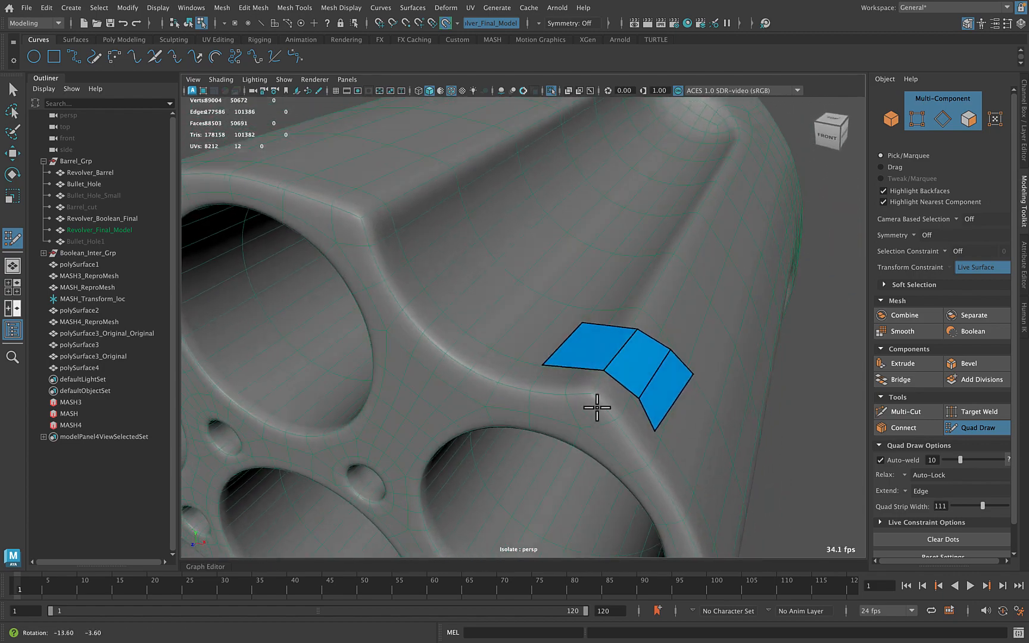
left_click(580, 370, "ctrl")
left_click(612, 379, "ctrl")
left_click(593, 371, "ctrl")
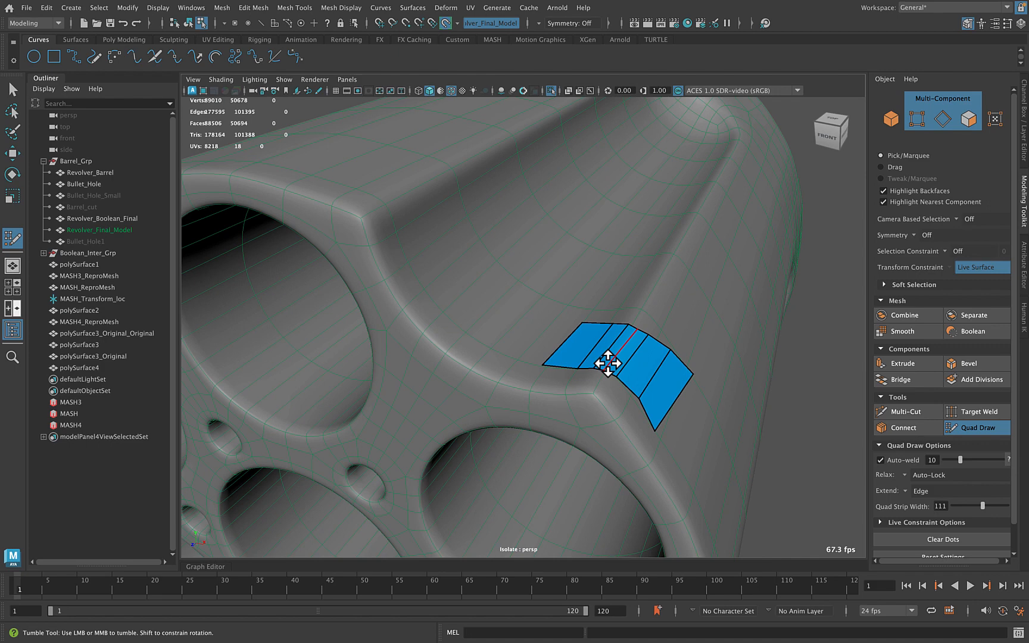
key("w")
mouse_move(690, 332)
right_mouse_down("alt")
mouse_move(486, 347)
mouse_move(415, 72)
right_mouse_up("alt")
left_click(447, 25)
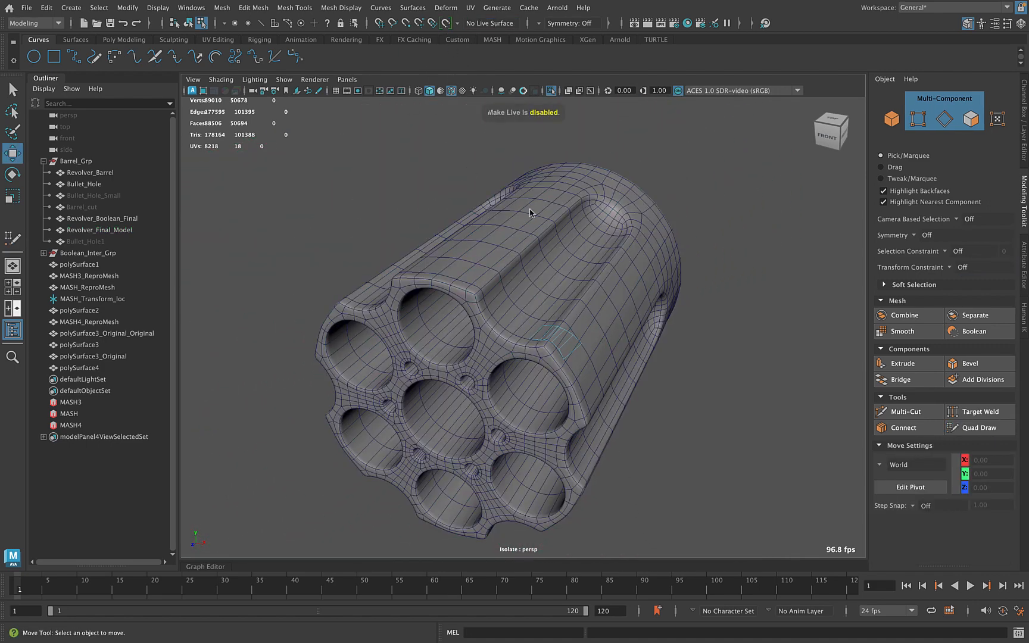
Duplicate Revolver_Final_Model twice and offset the copies along X so the three barrels overlap side by side
right_click_drag(595, 241, 698, 184)
left_click(614, 280)
mouse_move(654, 344)
left_mouse_down("alt")
mouse_move(668, 346)
mouse_move(475, 331)
mouse_move(595, 335)
mouse_move(795, 369)
mouse_move(770, 368)
left_mouse_up("alt")
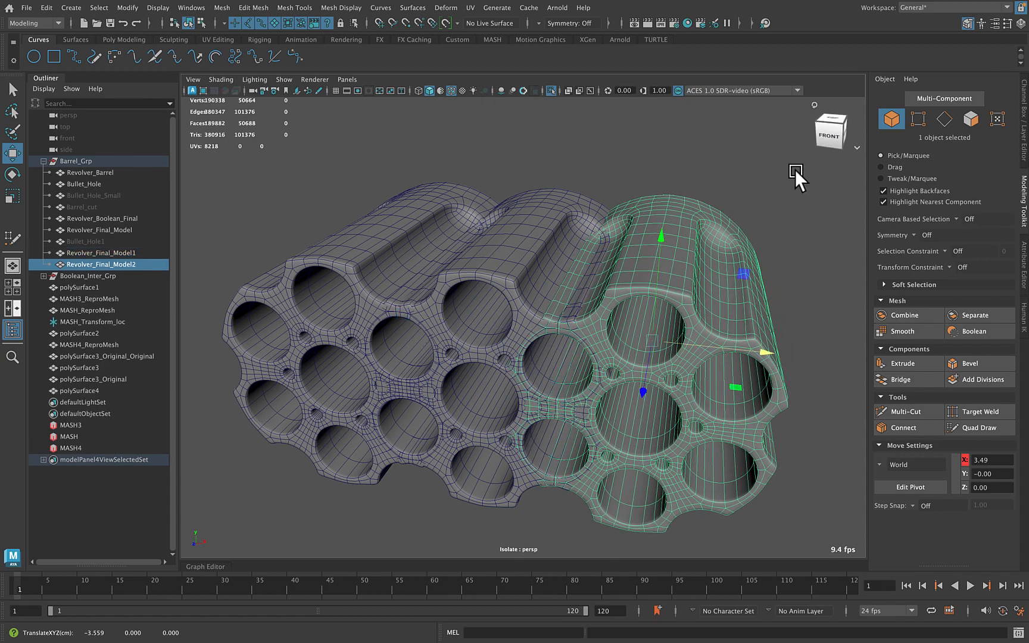
left_click(734, 153)
left_click_drag(734, 152, 635, 253, "alt")
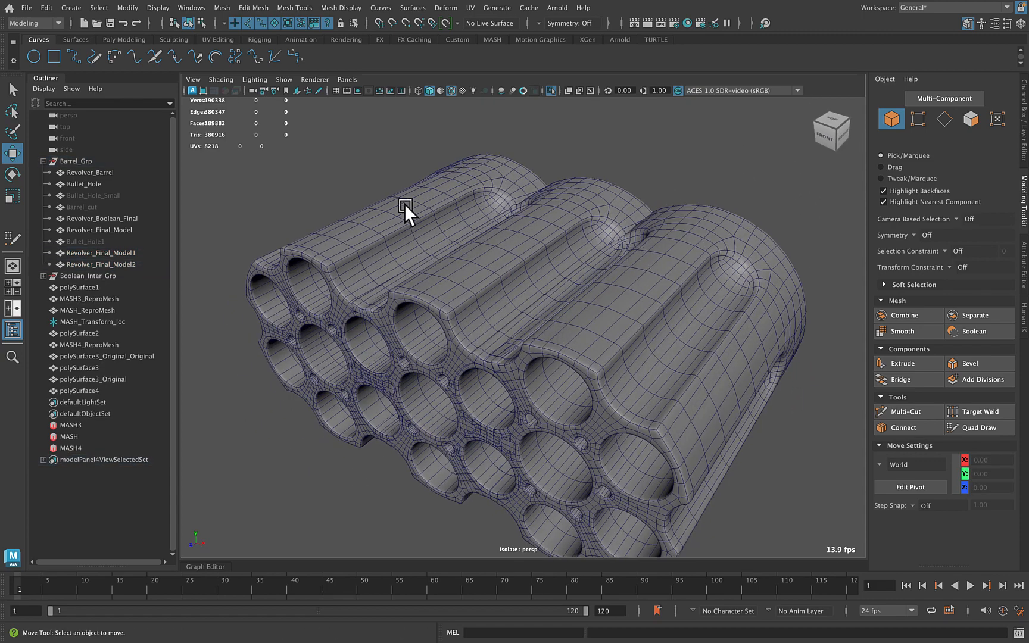
Select all three overlapping barrels and make them live together
left_click(386, 271)
left_click(634, 286, "shift")
left_click(634, 269, "shift")
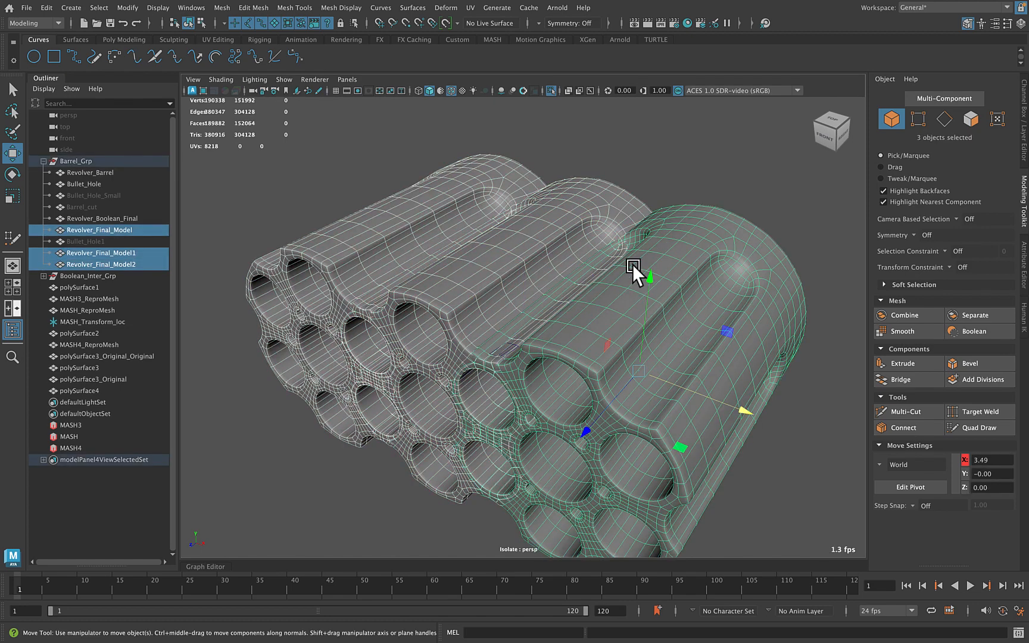
left_click(445, 27)
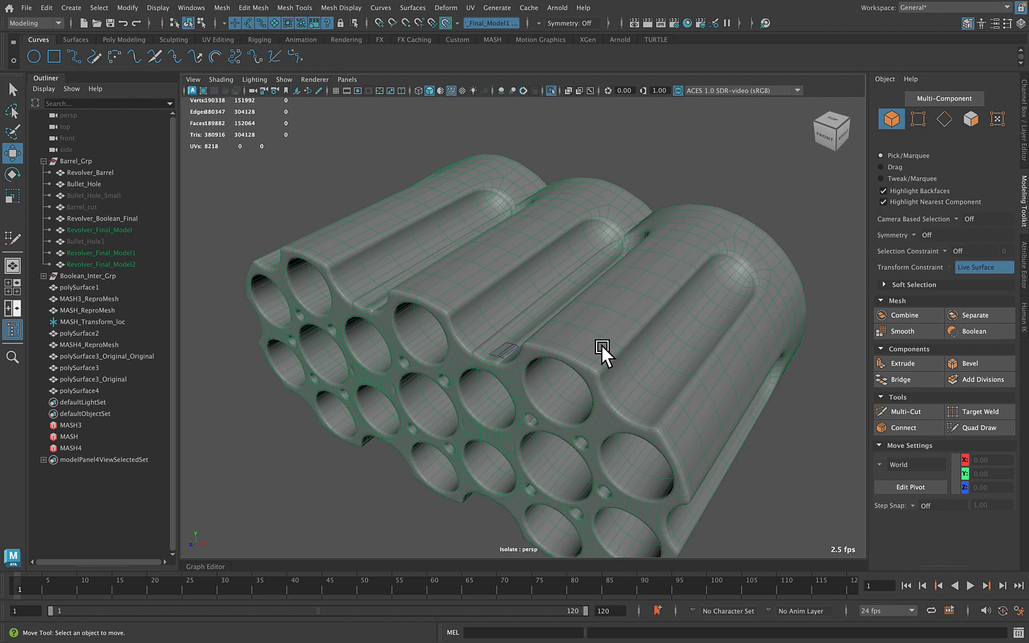
Draw three quads with Quad Draw across the junction of two live barrels near the rounded groove ends
left_click_drag(602, 346, 597, 349, "alt")
right_click_drag(481, 356, 671, 351, "alt")
middle_click_drag(671, 351, 592, 325, "alt")
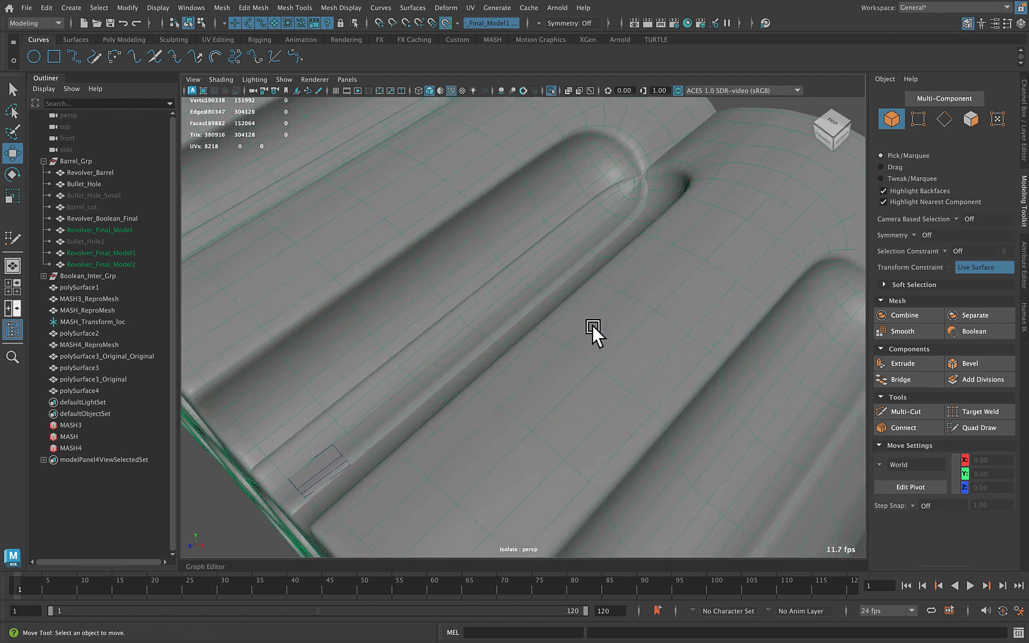
middle_click_drag(669, 188, 611, 328, "alt")
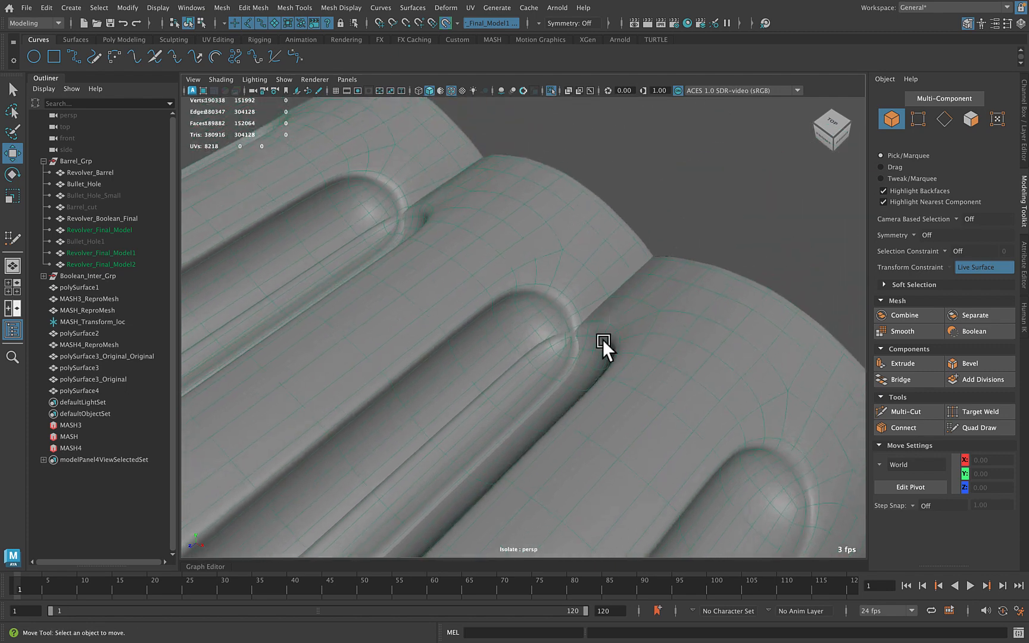
right_click_drag(611, 329, 661, 332, "alt")
left_click(973, 426)
mouse_move(600, 291)
right_mouse_down("alt")
mouse_move(542, 278)
mouse_move(620, 274)
right_mouse_up("alt")
left_click(581, 277)
left_click(612, 238)
left_click(598, 298)
left_click(633, 266)
left_click(648, 320)
left_click(699, 277)
left_click(690, 335)
left_click(749, 302)
left_click(616, 278, "shift")
left_click(634, 289, "shift")
left_click(688, 312, "shift")
Insert edge loops into the quad strip bridging the two barrels
mouse_move(691, 315)
left_mouse_down("alt")
mouse_move(696, 340)
mouse_move(713, 325)
mouse_move(650, 257)
left_mouse_up("alt")
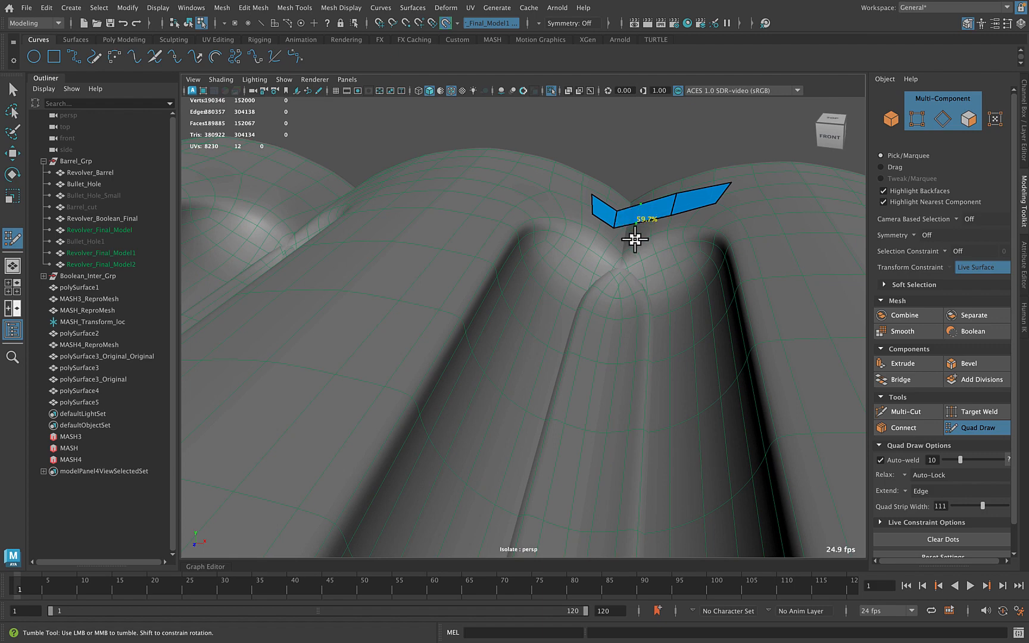
left_click(644, 219, "ctrl")
left_click(698, 209, "ctrl")
left_click(698, 208, "ctrl")
mouse_move(721, 280)
left_mouse_down("alt")
mouse_move(488, 252)
mouse_move(584, 308)
mouse_move(544, 329)
mouse_move(608, 291)
left_mouse_up("alt")
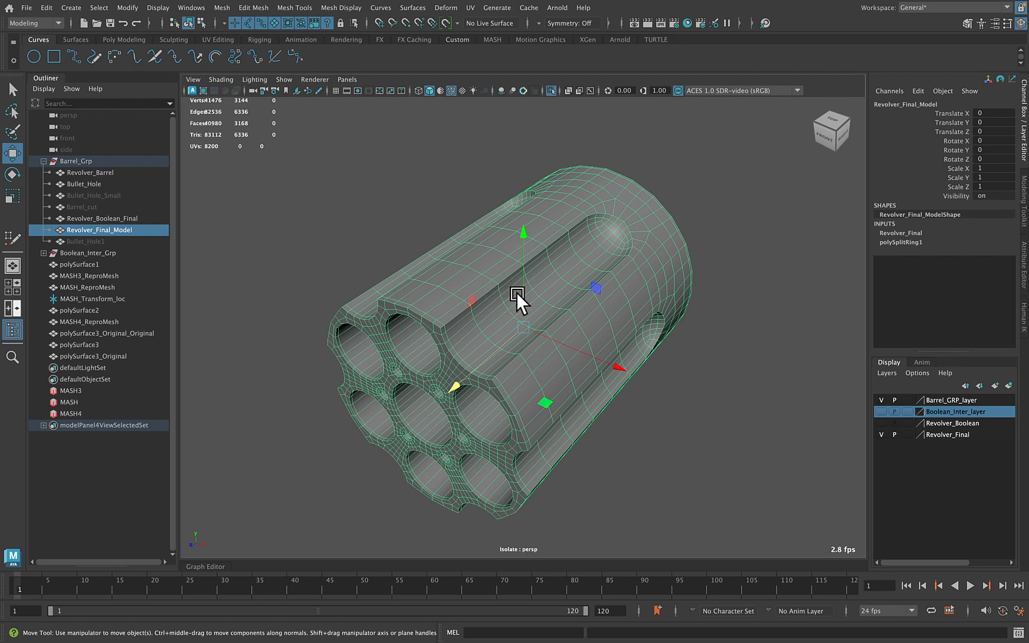
Apply Smooth to Revolver_Final_Model with 2 divisions
left_click_drag(516, 294, 503, 283, "alt")
left_click(220, 10)
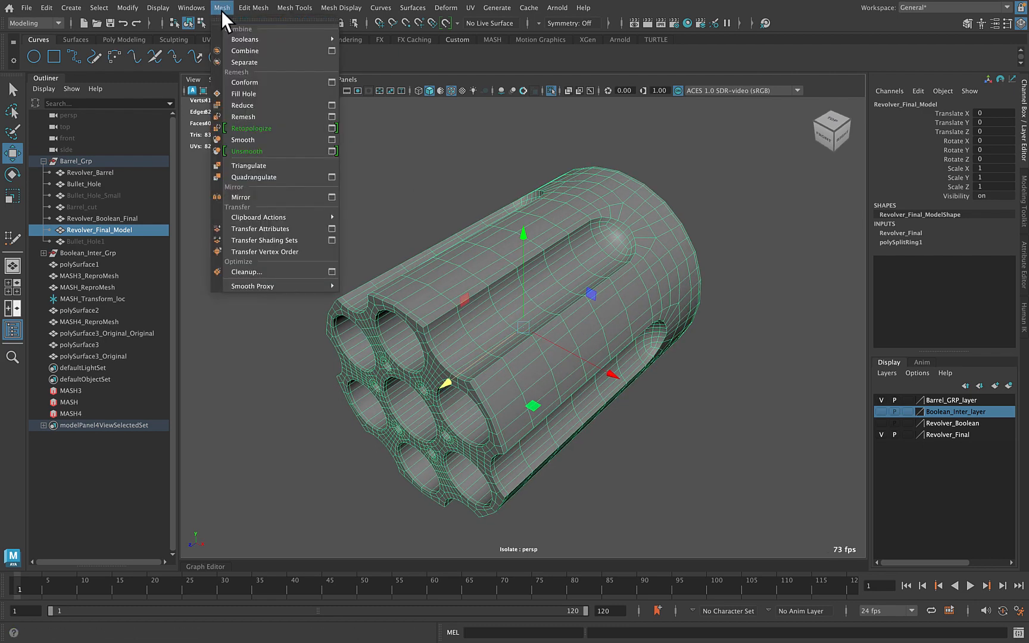
left_click(290, 140)
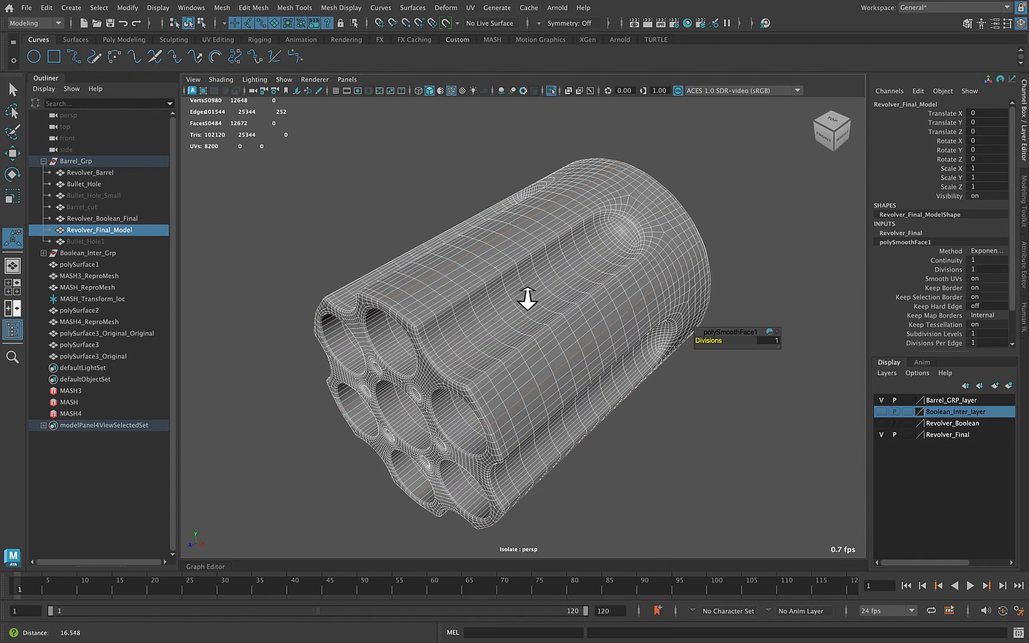
right_click_drag(521, 294, 641, 306, "alt")
left_click(768, 340)
type("2")
key("Return")
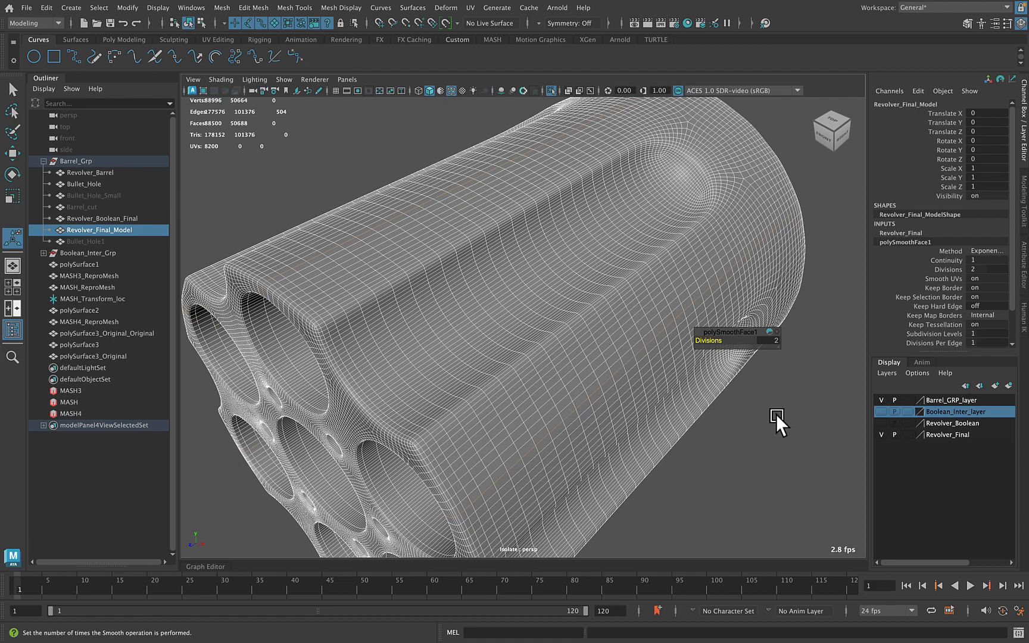
Delete the construction history of Revolver_Final_Model
left_click(575, 343)
scroll(614, 348, "down", 1)
right_click_drag(614, 348, 568, 345, "alt")
left_click_drag(567, 345, 559, 331, "alt")
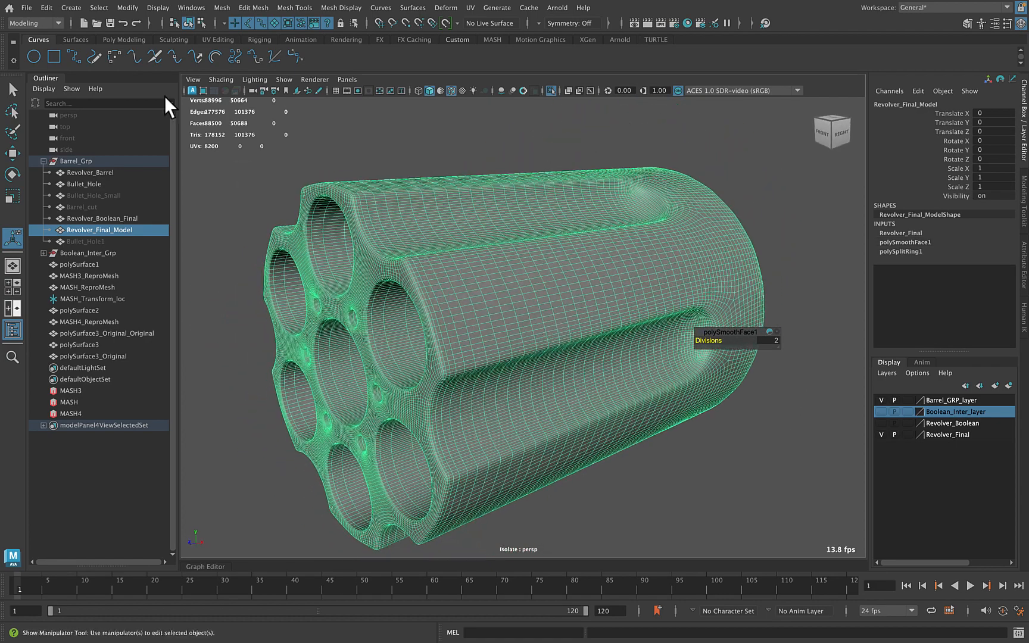
left_click(45, 8)
mouse_move(143, 117)
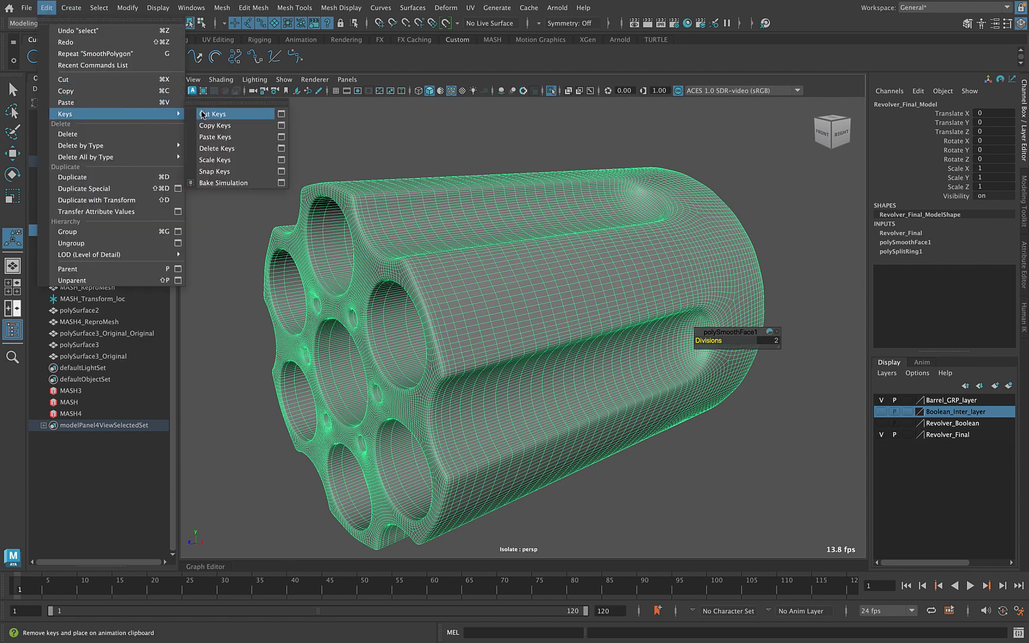
mouse_move(137, 145)
left_click(216, 142)
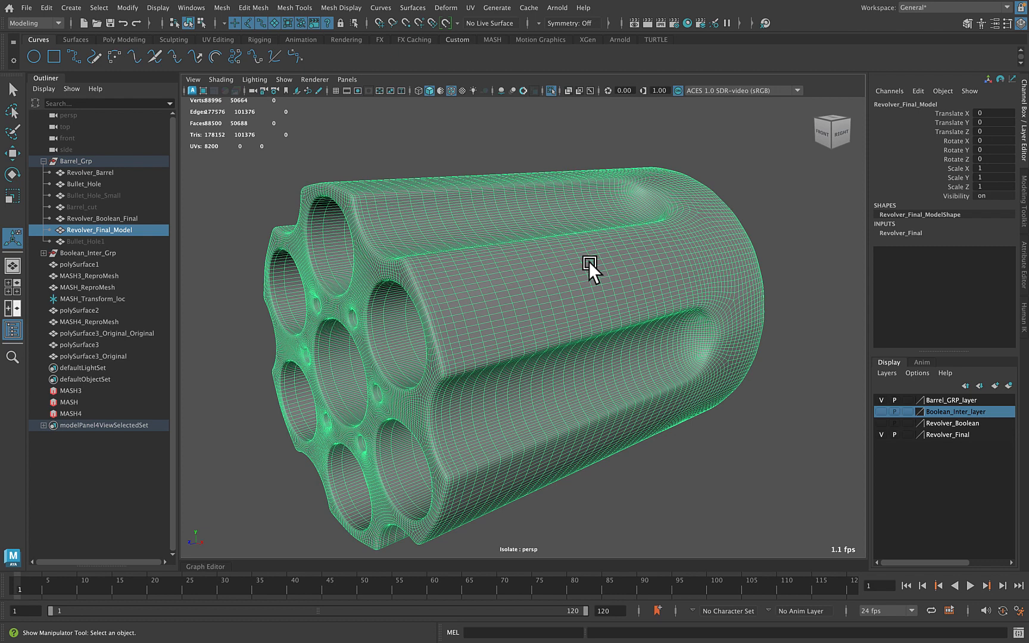
Try reducing Revolver_Final_Model's polygons by 80 percent with Reduce, and undo the reduction
left_click(221, 6)
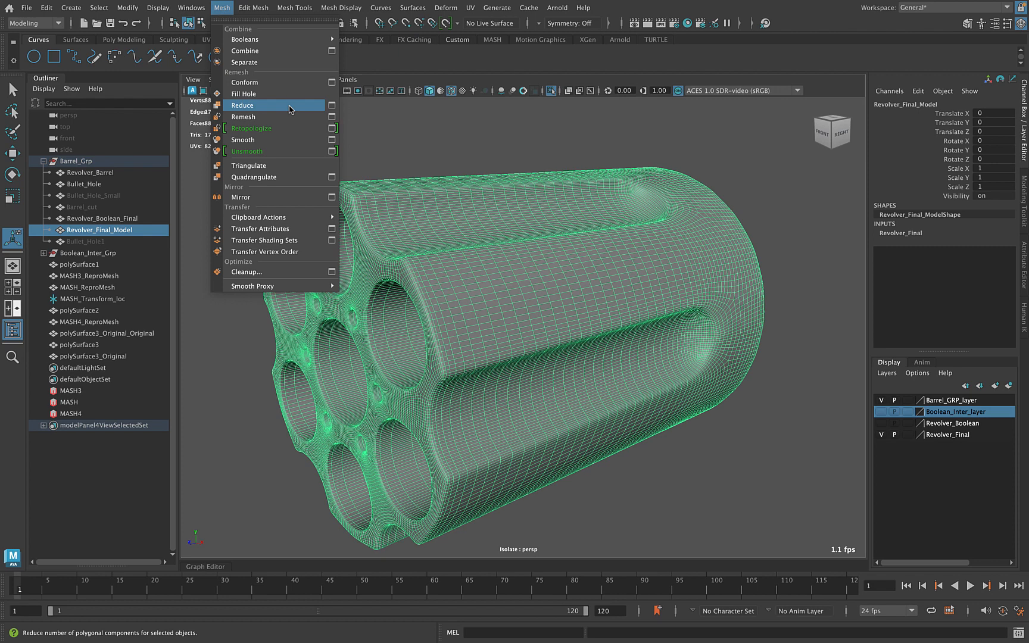
left_click(290, 108)
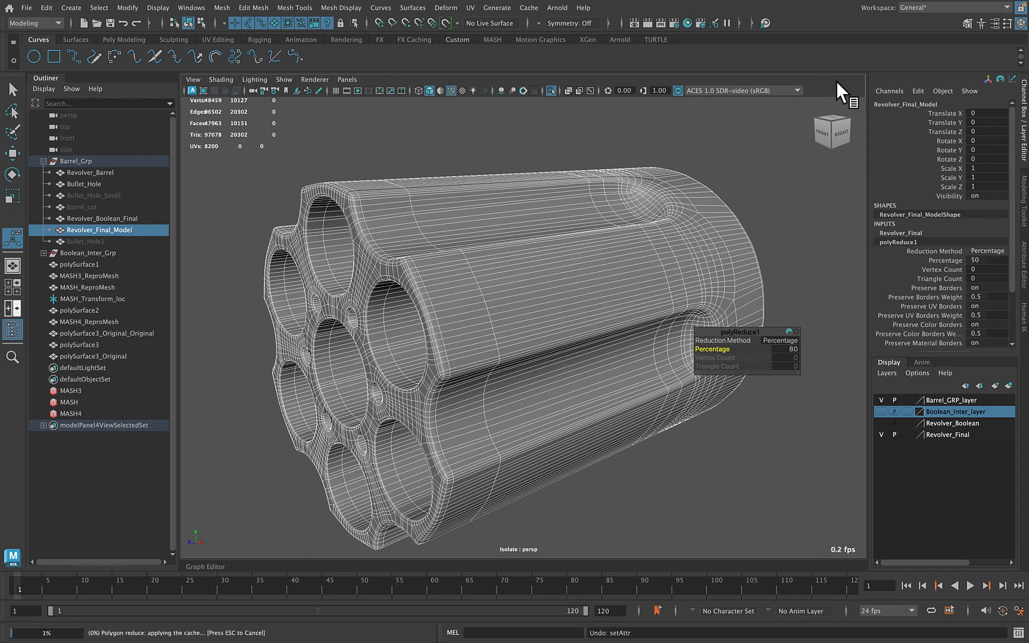
key("ctrl+z")
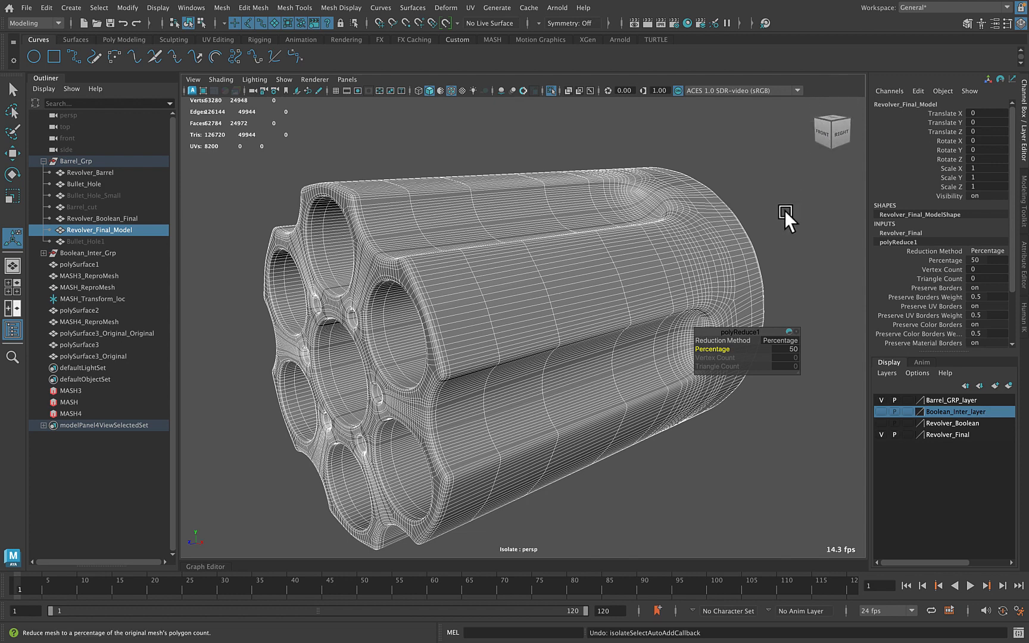
key("ctrl+z")
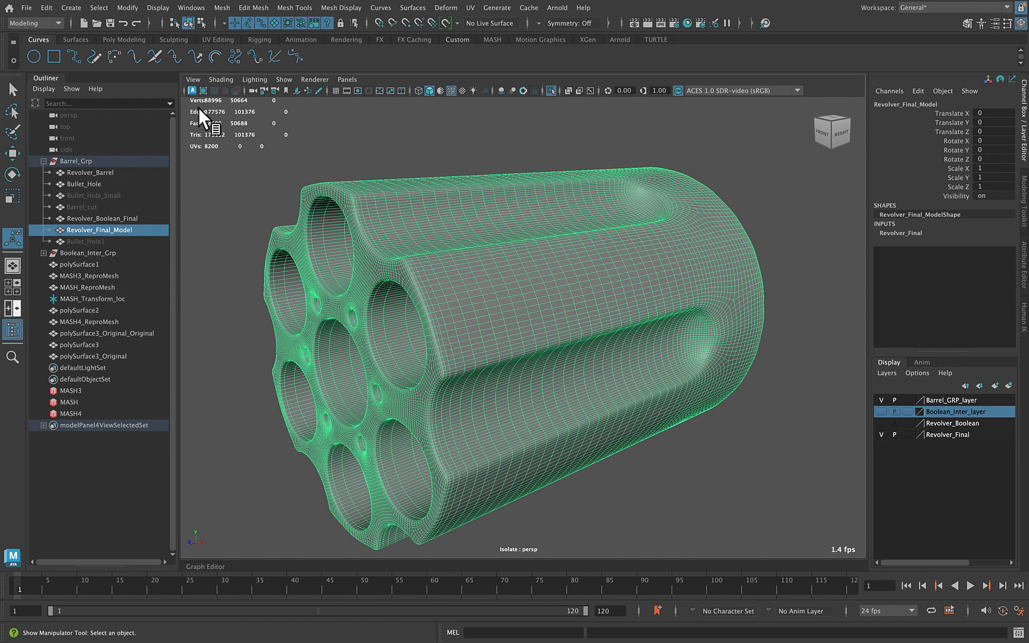
Apply Unsmooth to Revolver_Final_Model, switching its division levels to 0 and back to 1 for comparison
left_click(221, 8)
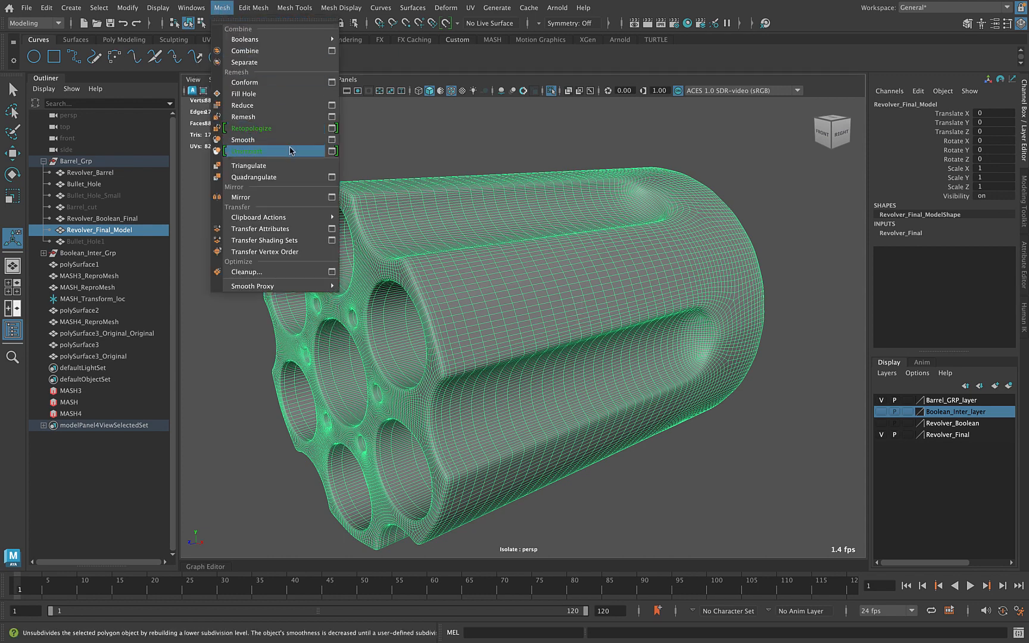
left_click(292, 153)
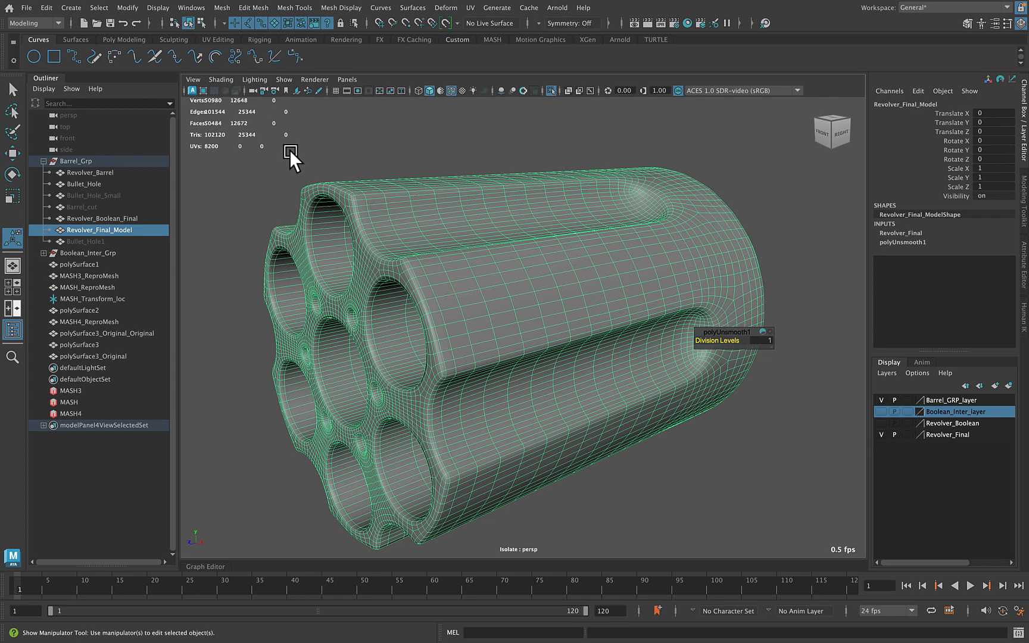
left_click(758, 341)
type("0")
key("Return")
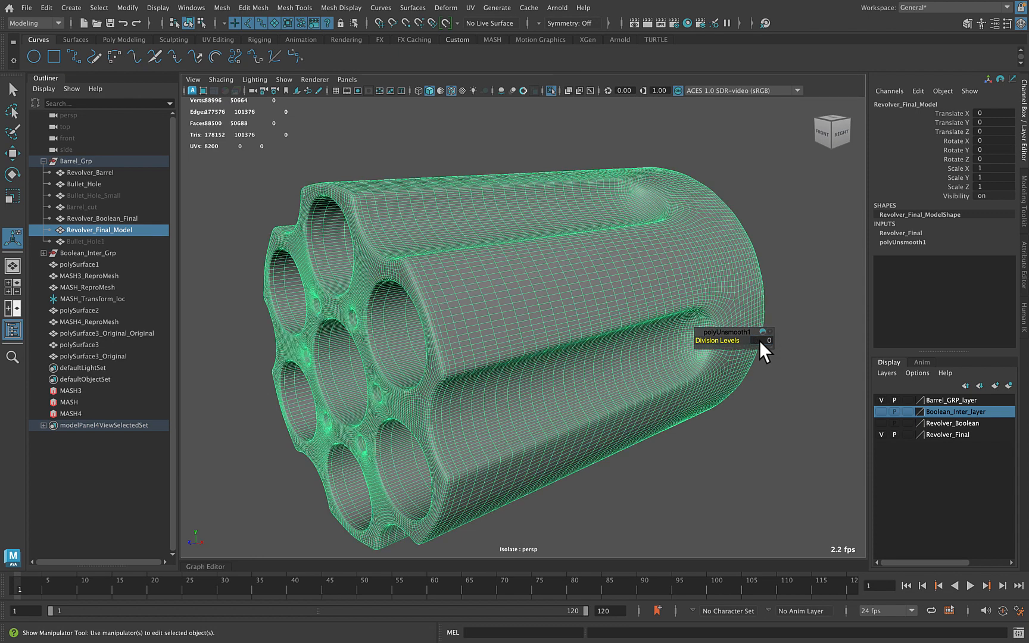
left_click(768, 339)
type("1")
key("Return")
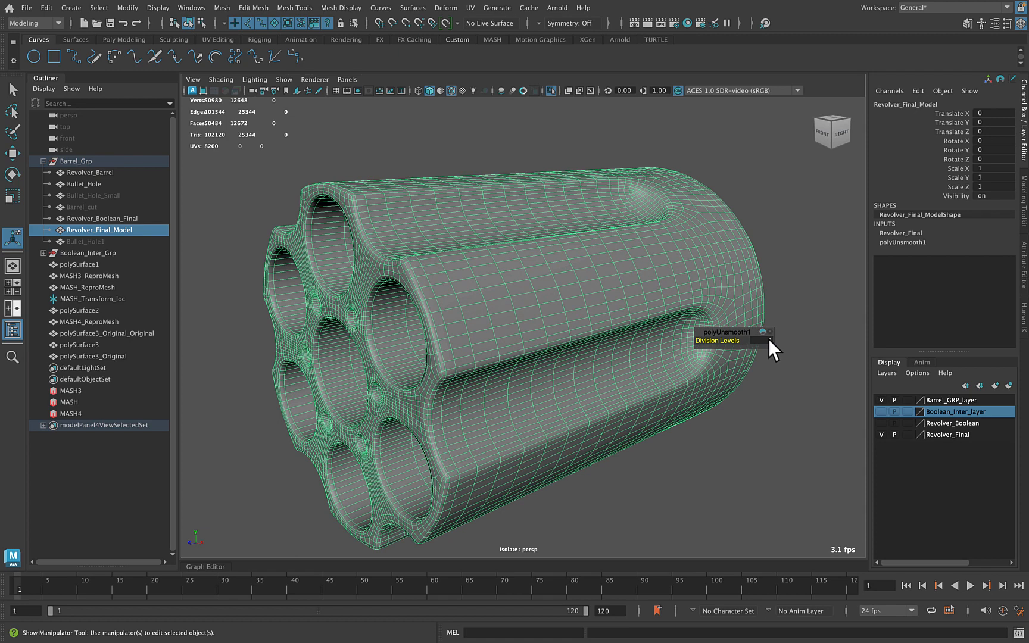
Preview the unsmoothed barrel with its smoothed cage display, set the Unsmooth division levels to 2, and return to the unsmoothed display
key("2")
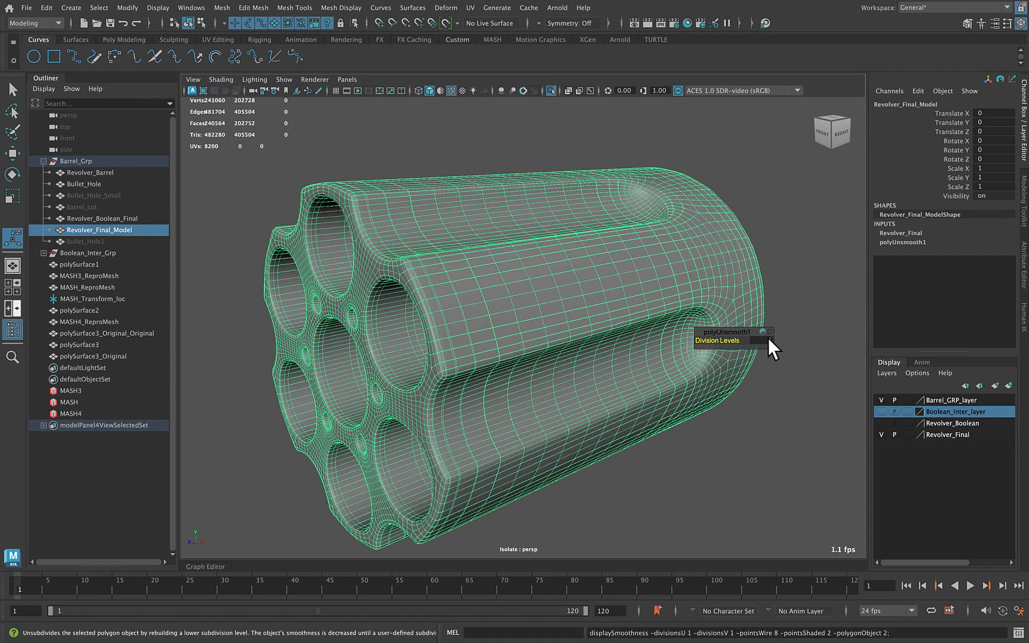
left_click(767, 340)
type("2")
key("Return")
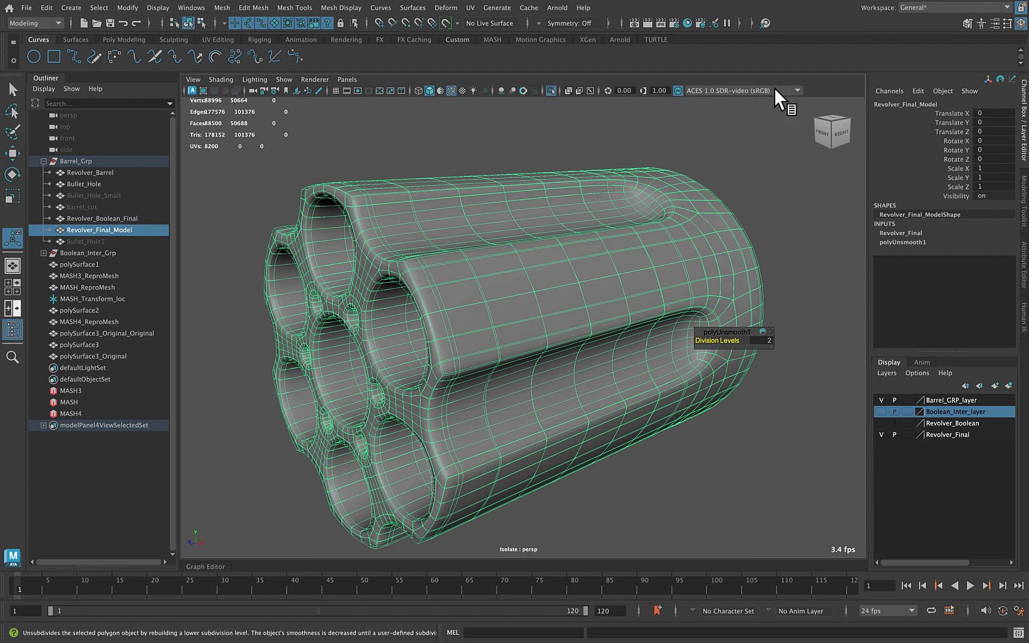
key("1")
left_click(222, 7)
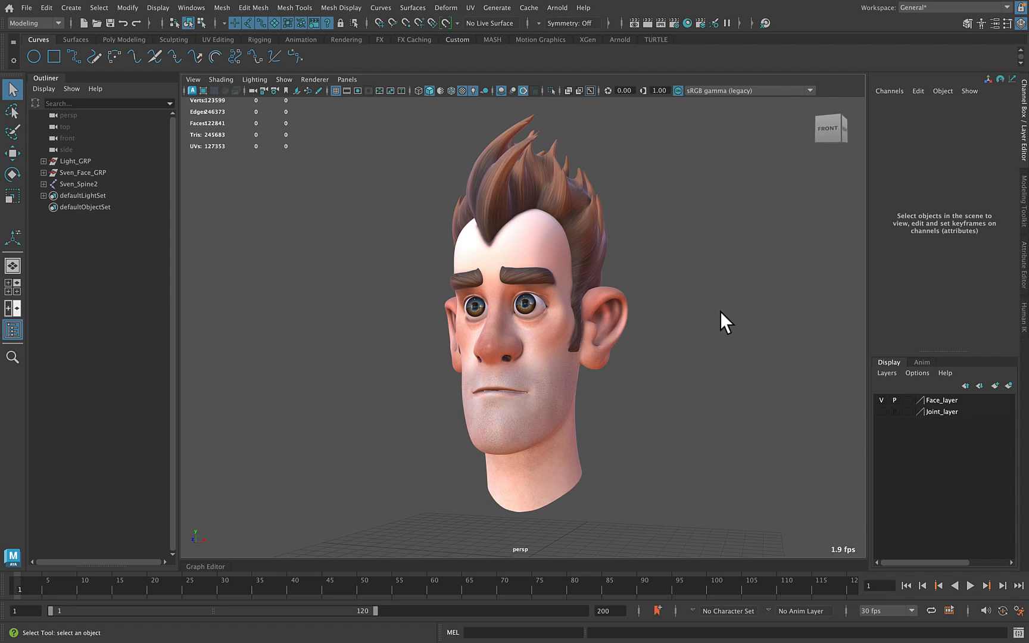
Select the character's hair mesh and start the Paint Vertex Color Tool on its vertexColorRGB attribute
left_click(591, 197)
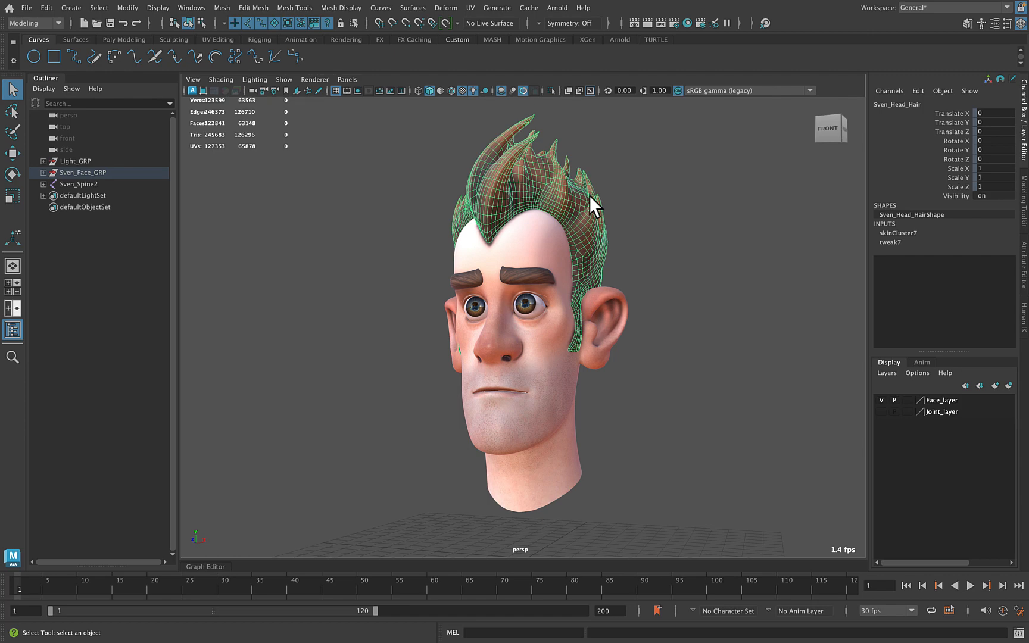
scroll(590, 195, "up", 5)
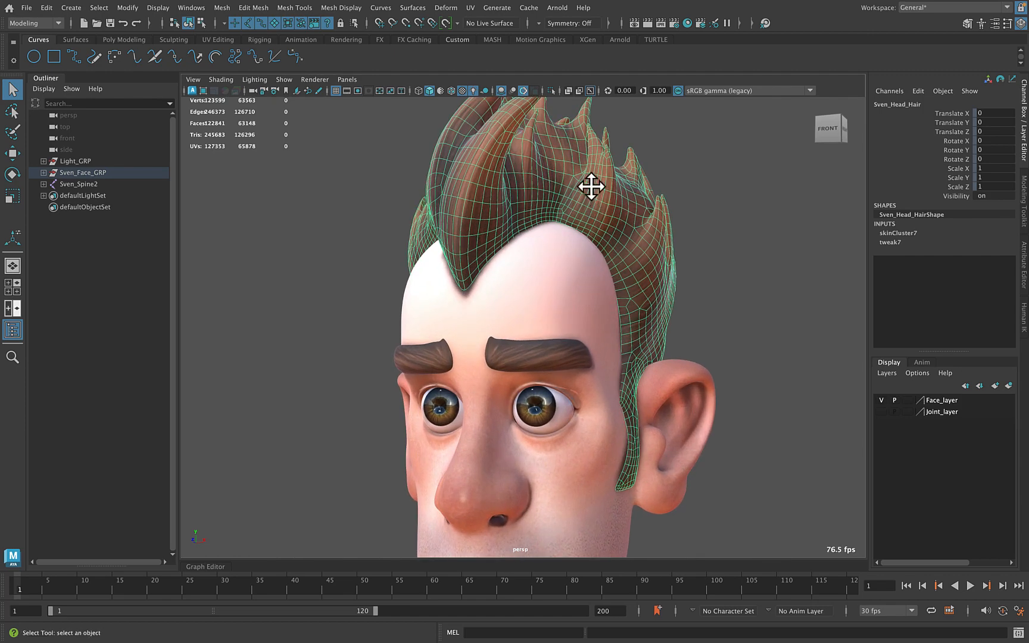
middle_click_drag(591, 186, 580, 298, "alt")
scroll(579, 298, "up", 2)
right_click(527, 243)
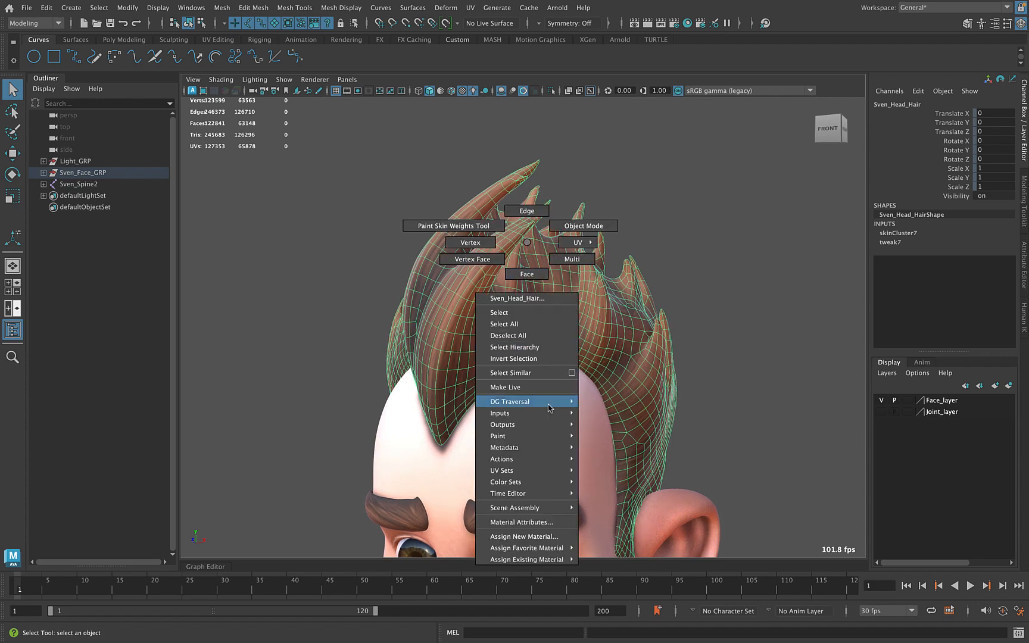
mouse_move(558, 440)
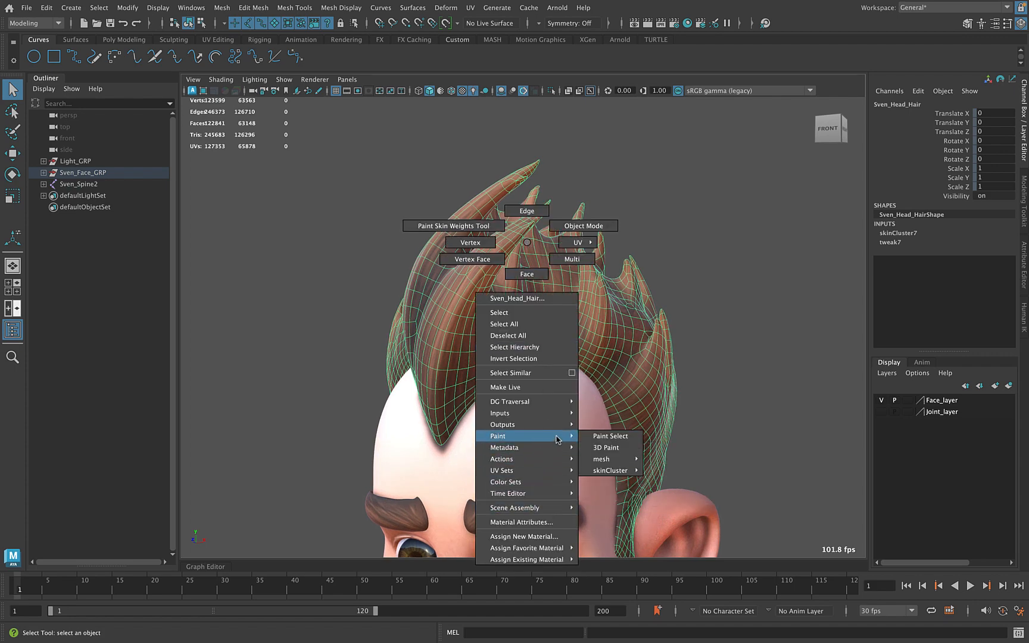
mouse_move(638, 462)
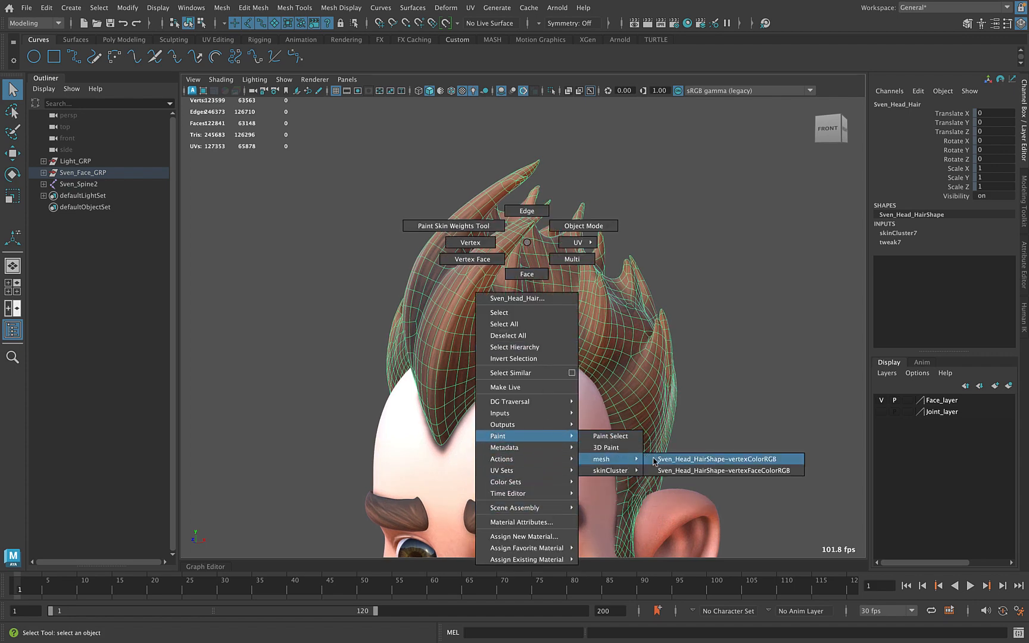
left_click(685, 460)
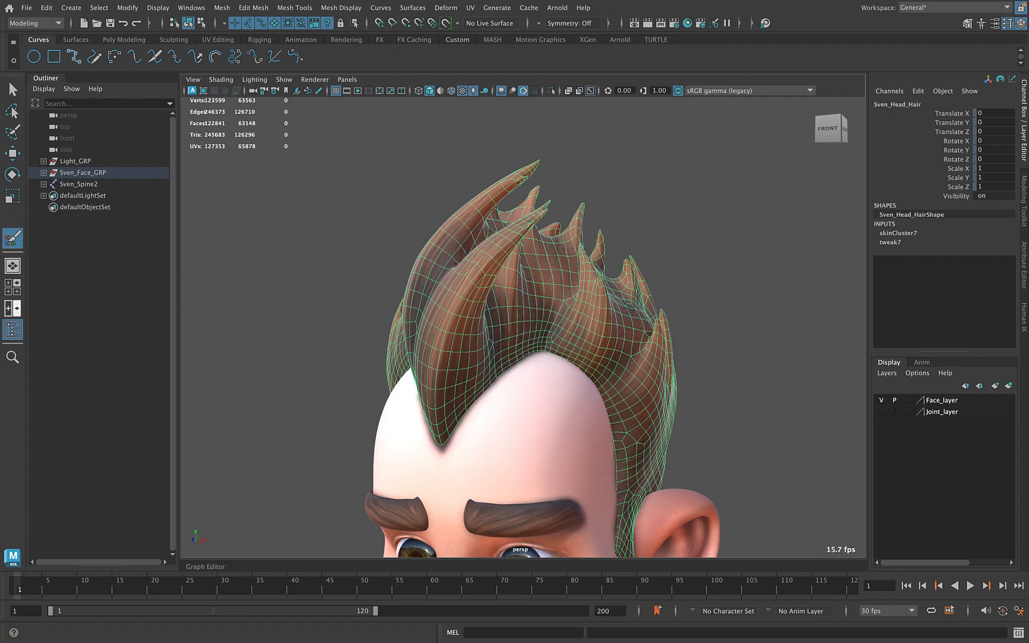
left_click_drag(316, 642, 190, 142)
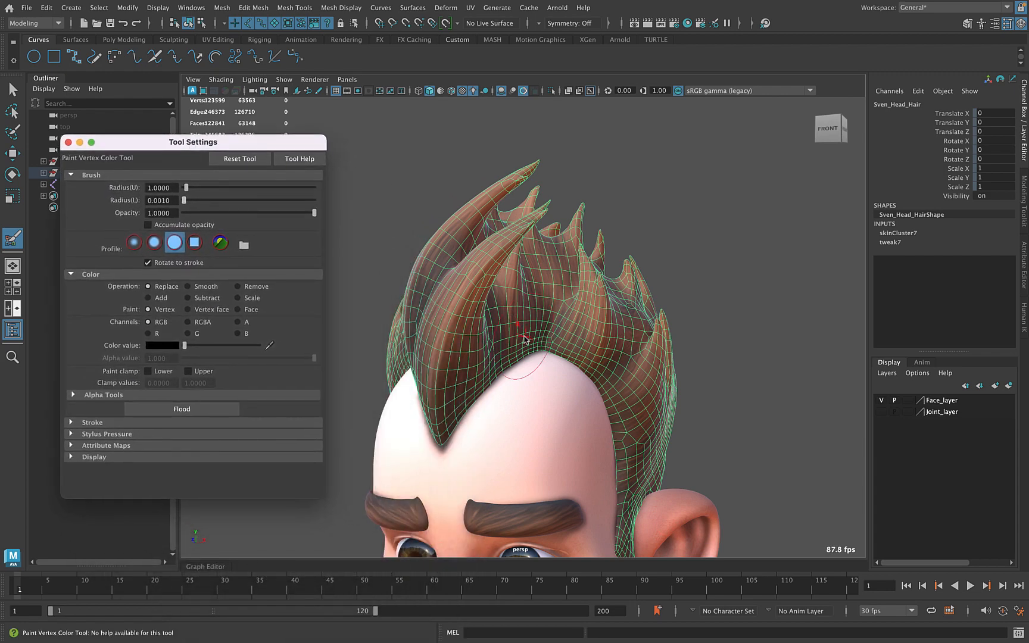
left_click_drag(513, 329, 520, 340, "alt")
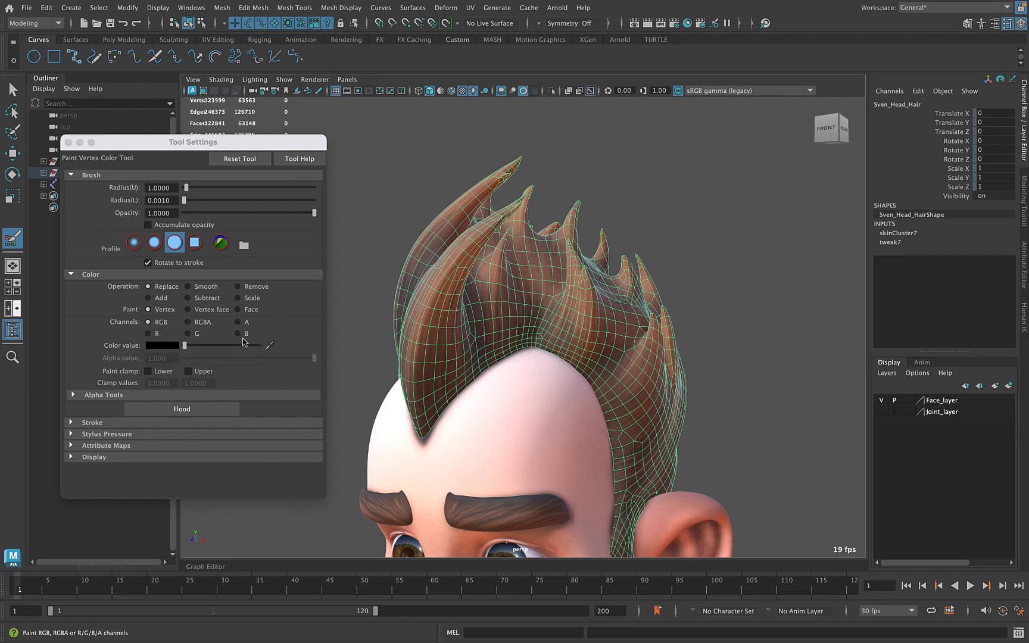
Flood all vertices of the hair mesh with black vertex colour
left_click(211, 409)
middle_click_drag(600, 327, 602, 296, "alt")
scroll(466, 328, "up", 3)
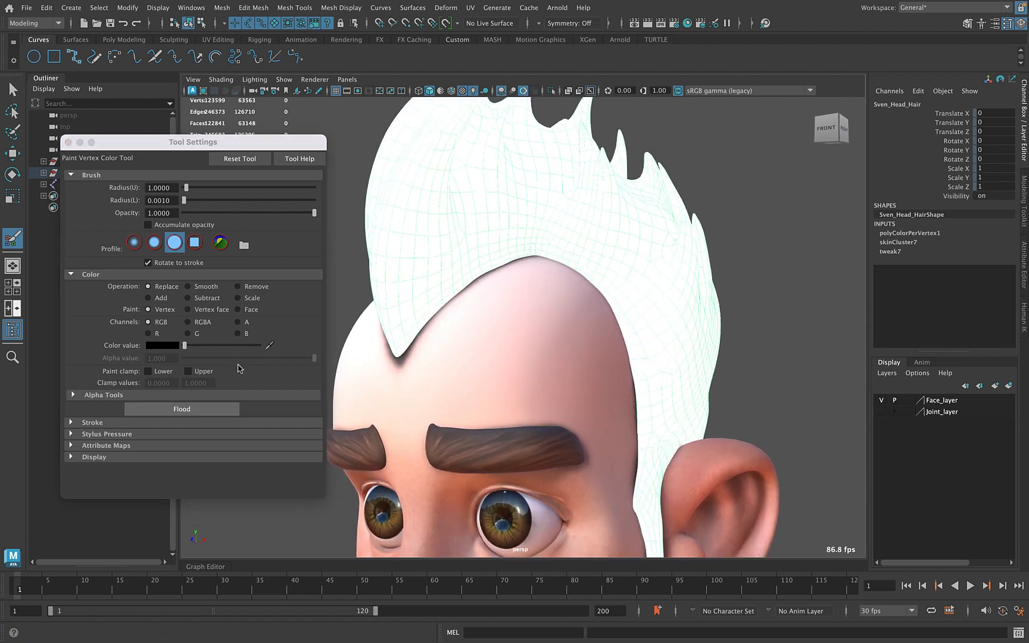
left_click(168, 344)
left_click(185, 410)
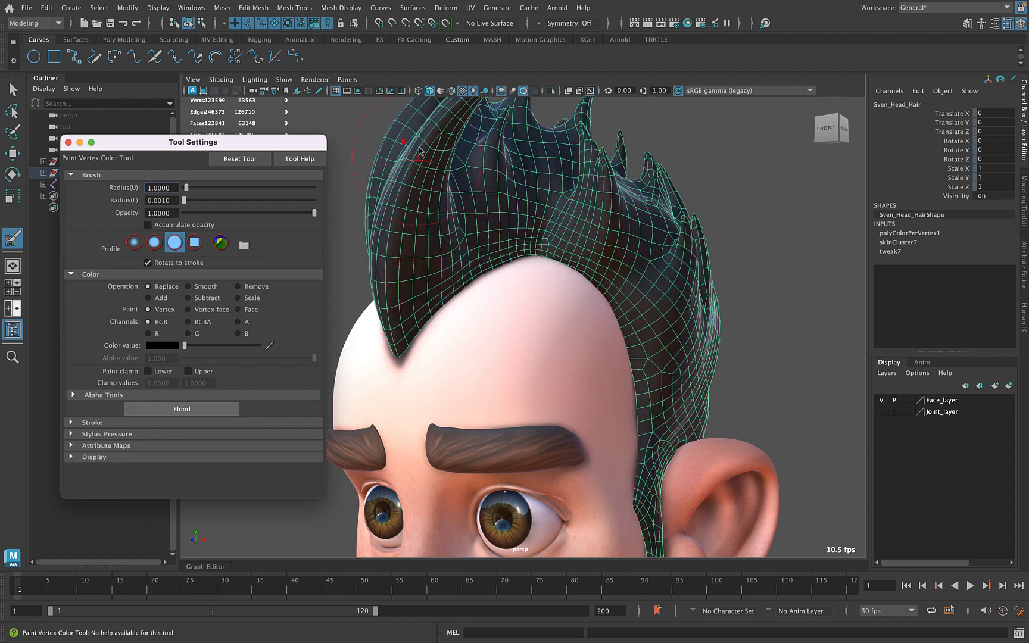
Restrict painting to the red channel, set the colour value to white, and paint the large front lock of hair
left_click(148, 334)
left_click_drag(185, 345, 308, 349)
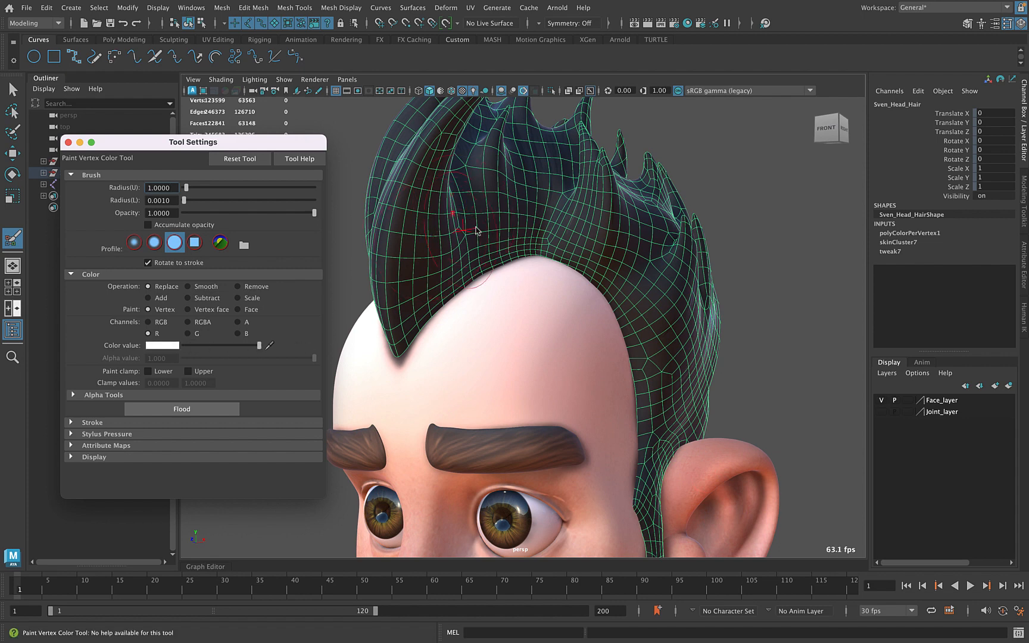
middle_click_drag(579, 216, 596, 235, "alt")
left_click_drag(470, 255, 447, 269, "alt")
mouse_move(418, 340)
left_mouse_down()
mouse_move(467, 115)
mouse_move(419, 239)
mouse_move(636, 246)
mouse_move(719, 202)
mouse_move(690, 349)
left_mouse_up()
mouse_move(717, 278)
left_mouse_down("alt")
mouse_move(581, 271)
mouse_move(629, 285)
mouse_move(644, 276)
left_mouse_up("alt")
middle_click_drag(490, 219, 505, 249, "alt")
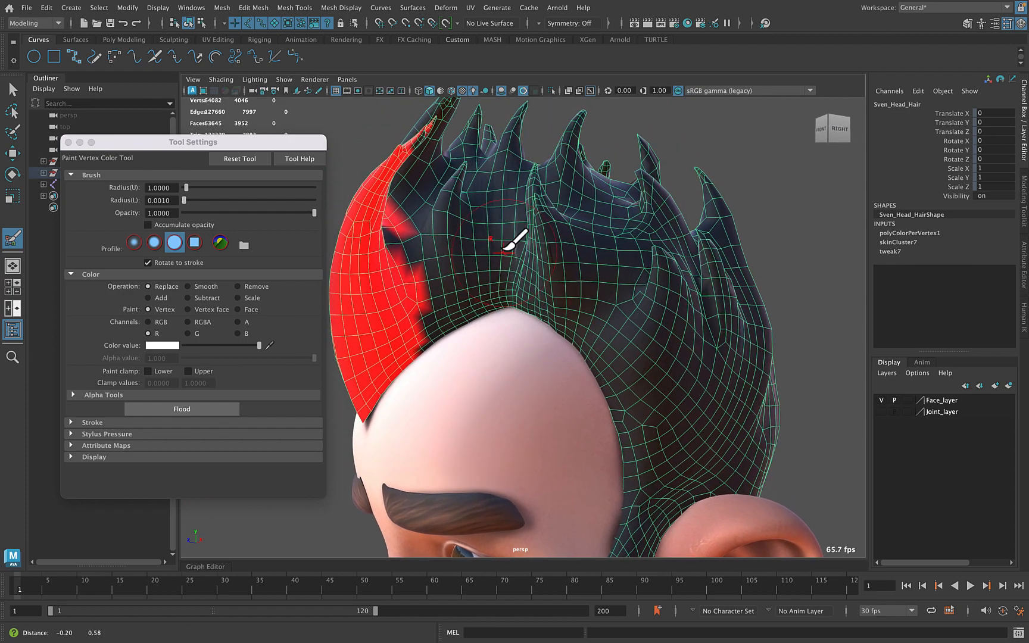
Paint the green channel over the hair section behind the front lock and the blue channel over the side section behind that
right_click_drag(542, 284, 509, 280, "alt")
left_click(187, 333)
left_click_drag(532, 231, 455, 290, "alt")
mouse_move(421, 327)
left_mouse_down()
mouse_move(443, 202)
mouse_move(461, 266)
mouse_move(494, 275)
left_mouse_up()
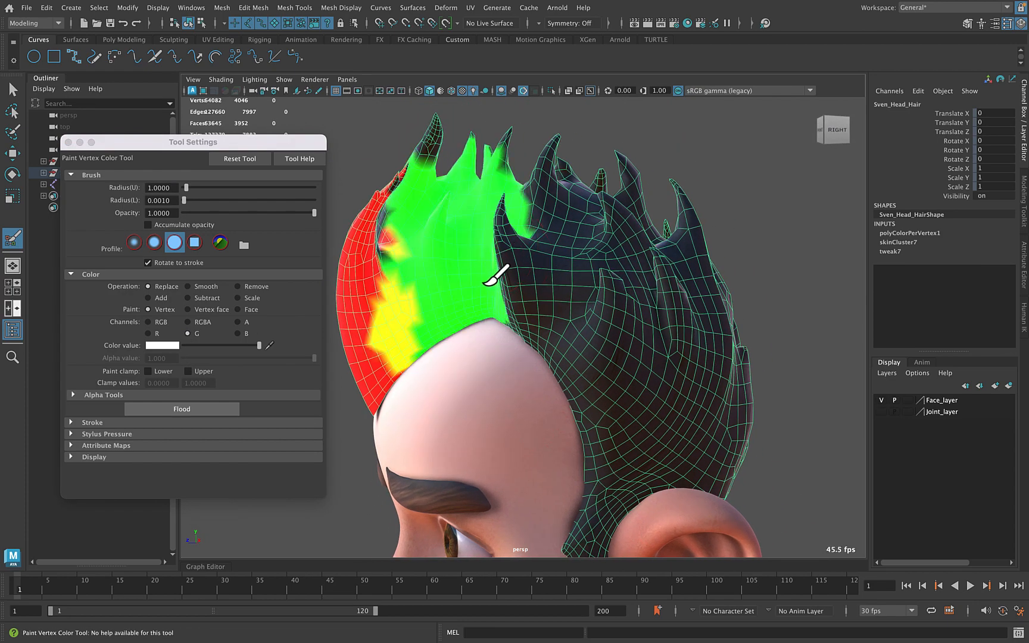
left_click(237, 333)
mouse_move(505, 349)
left_mouse_down()
mouse_move(545, 225)
mouse_move(603, 209)
mouse_move(609, 344)
mouse_move(625, 356)
mouse_move(609, 360)
mouse_move(609, 334)
mouse_move(590, 344)
mouse_move(591, 333)
left_mouse_up()
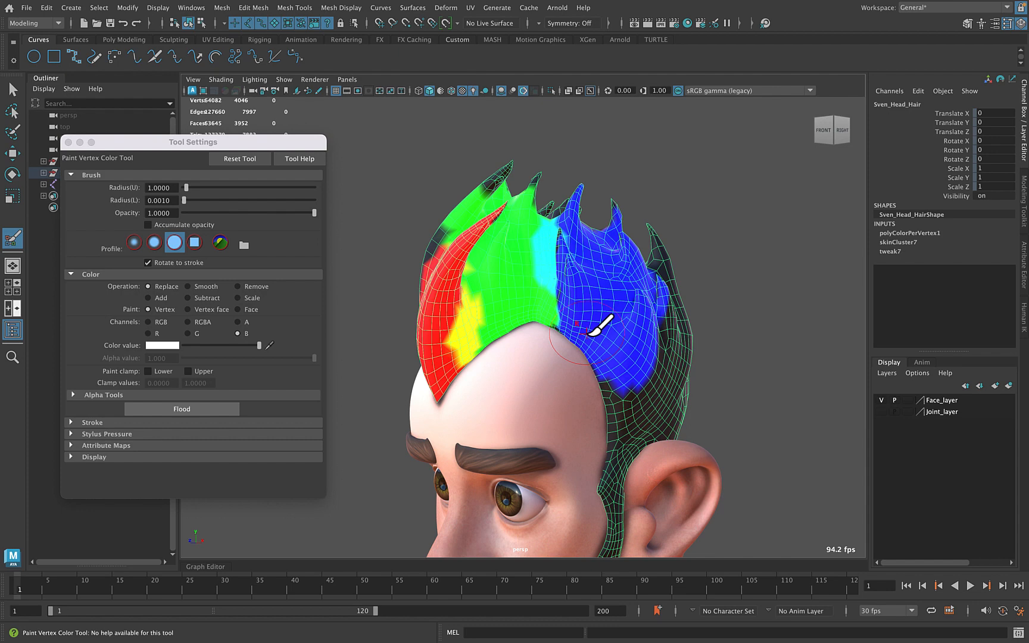
Compare the painted hair with the blue and green display channels off, and turn both channels back on
left_click(165, 457)
scroll(205, 322, "down", 1)
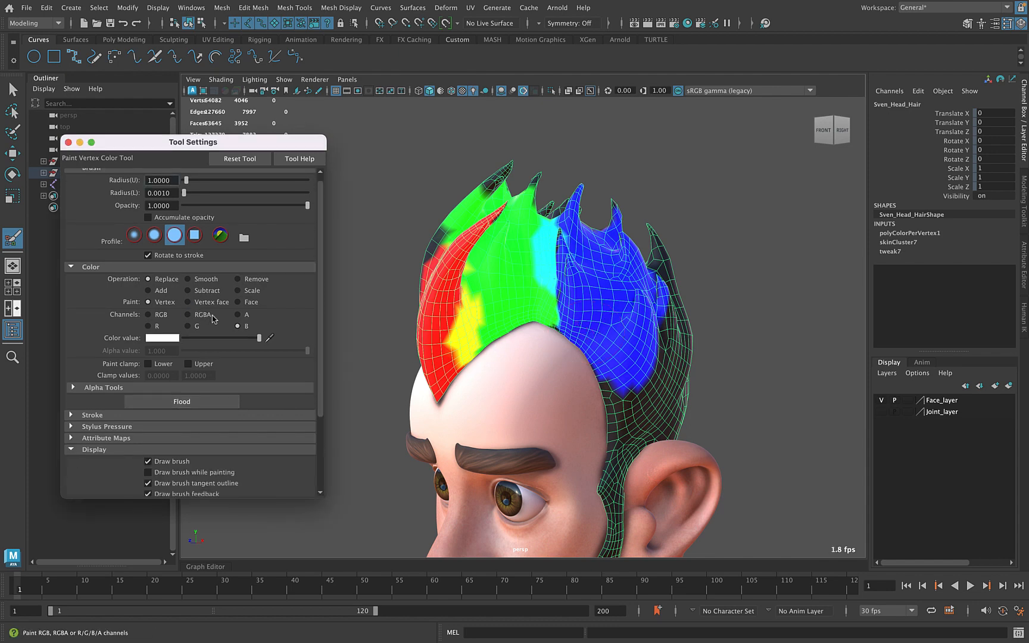
scroll(207, 316, "down", 4)
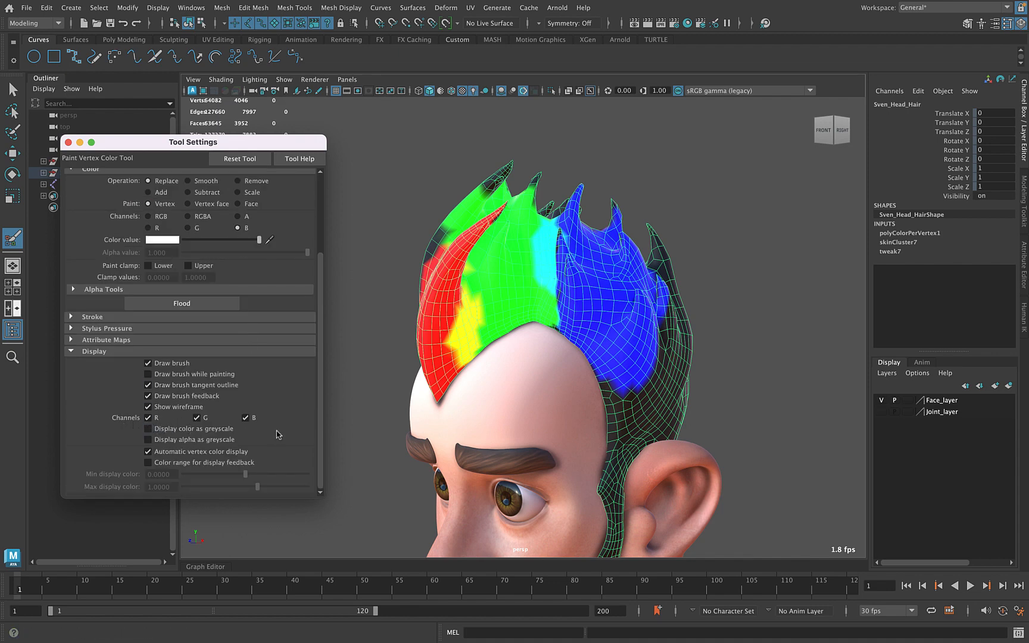
left_click(245, 418)
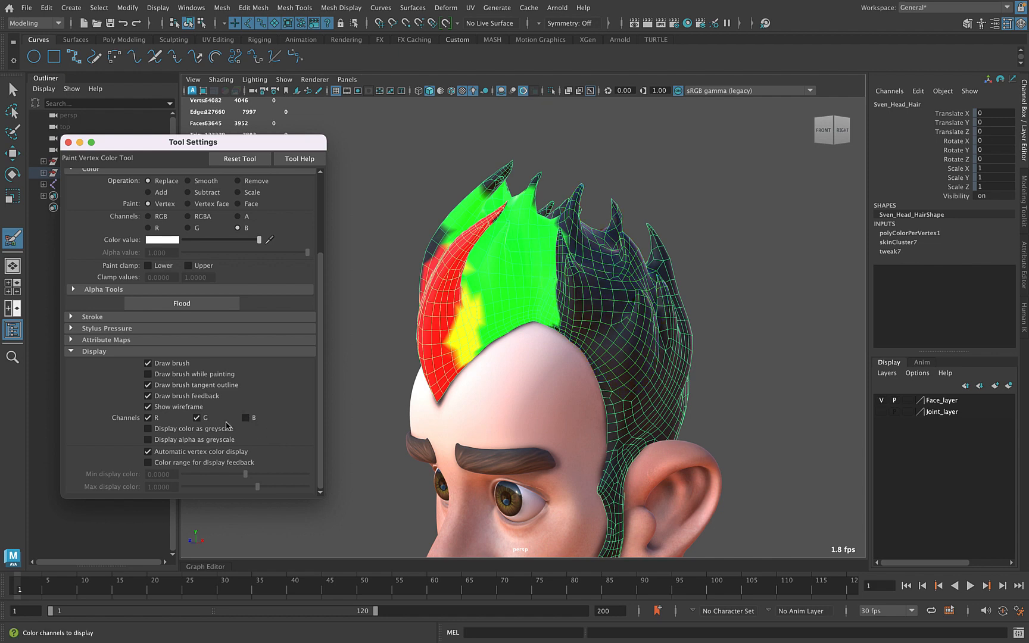
left_click(195, 418)
left_click_drag(617, 387, 592, 386, "alt")
left_click(206, 422)
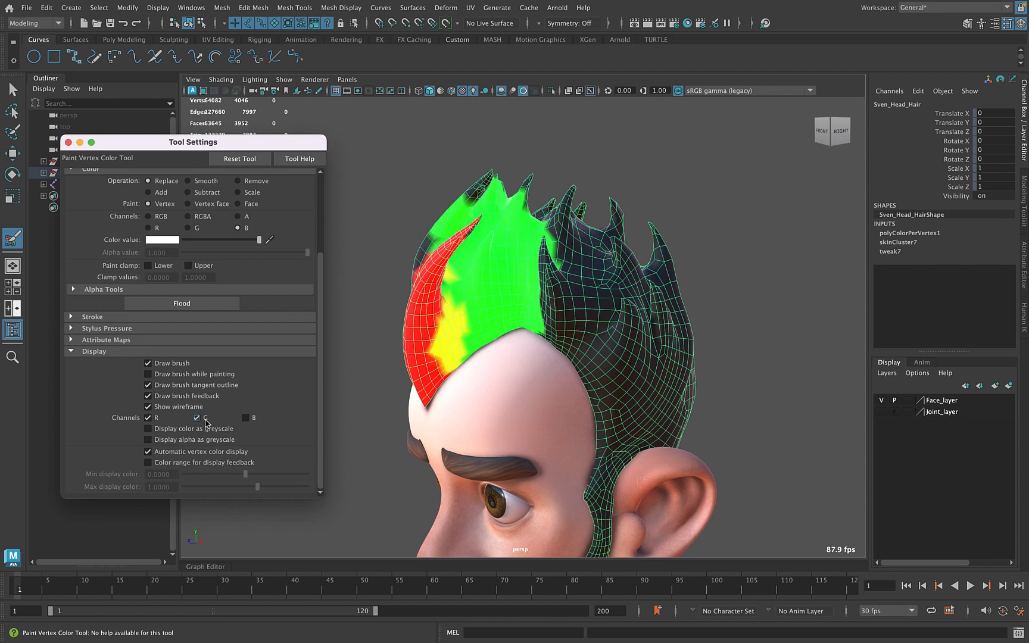
left_click(246, 418)
left_click_drag(518, 360, 511, 357, "alt")
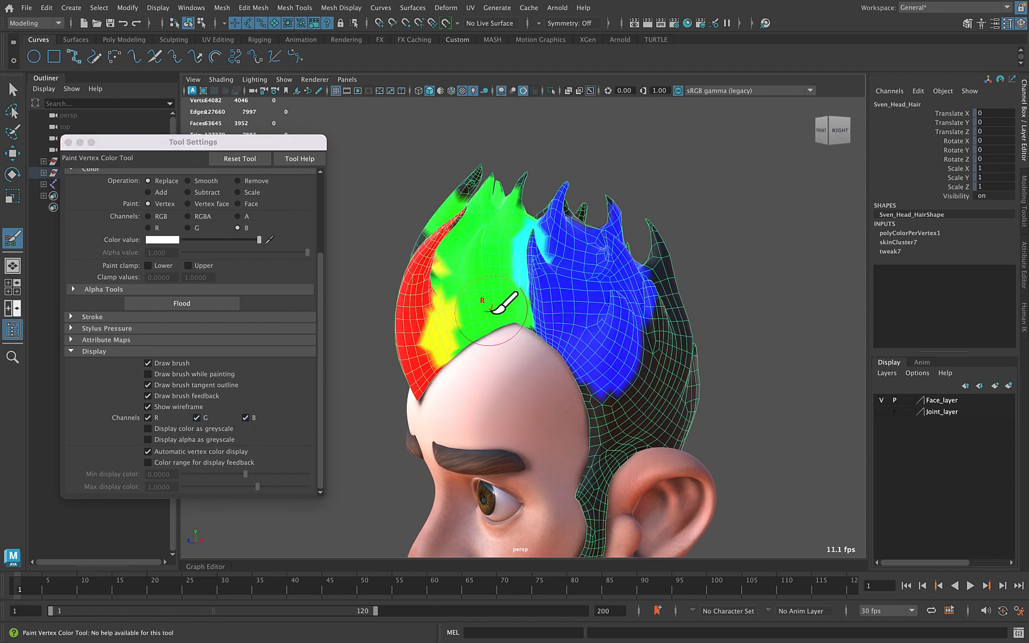
Leave the vertex colour painting tool, toggle off the hair mesh's vertex colour display, and close the tool settings
key("w")
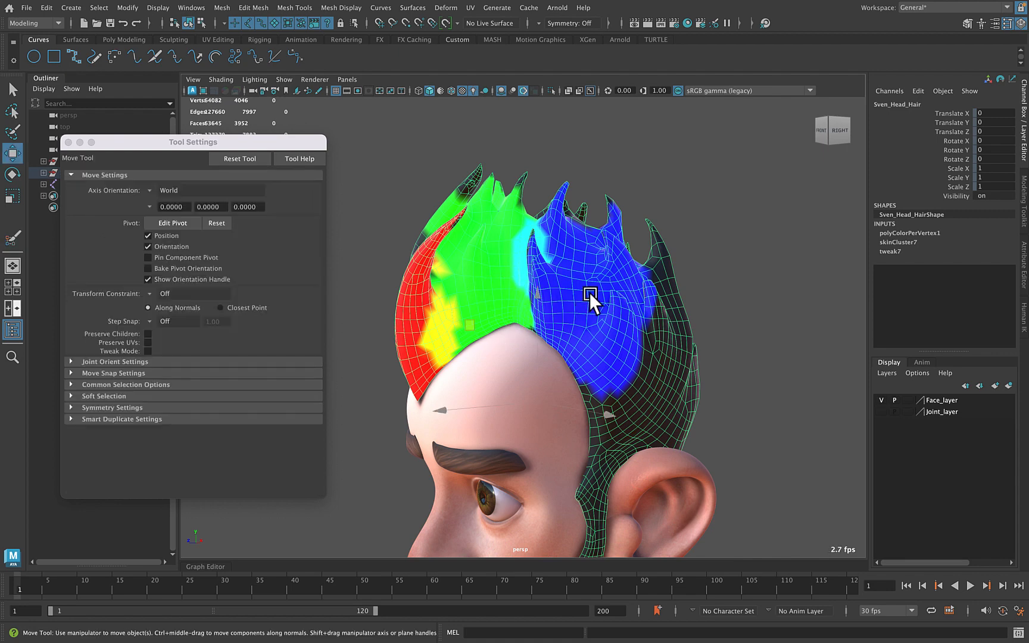
left_click(358, 7)
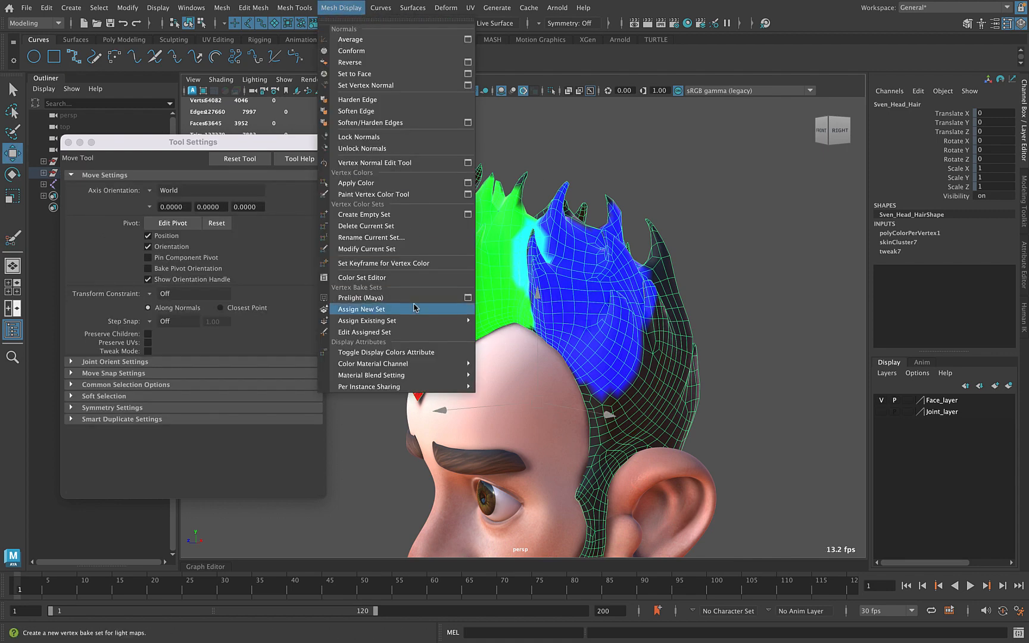
left_click(414, 352)
left_click_drag(644, 378, 667, 229, "alt")
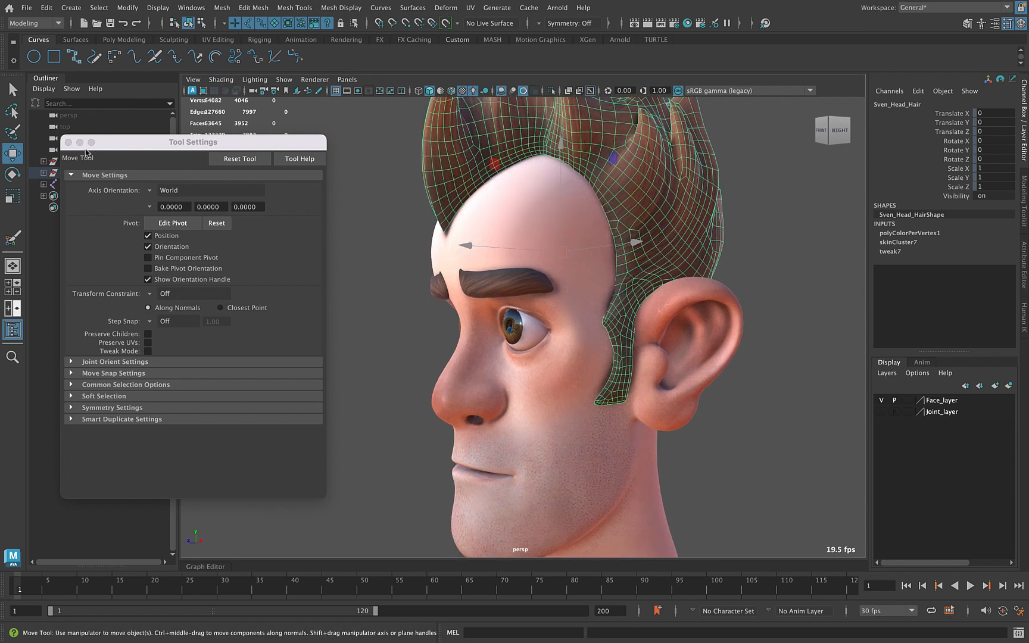
left_click(68, 142)
Select the head mesh and make Joint_layer visible so the facial joints show over the face
left_click_drag(379, 208, 566, 255, "alt")
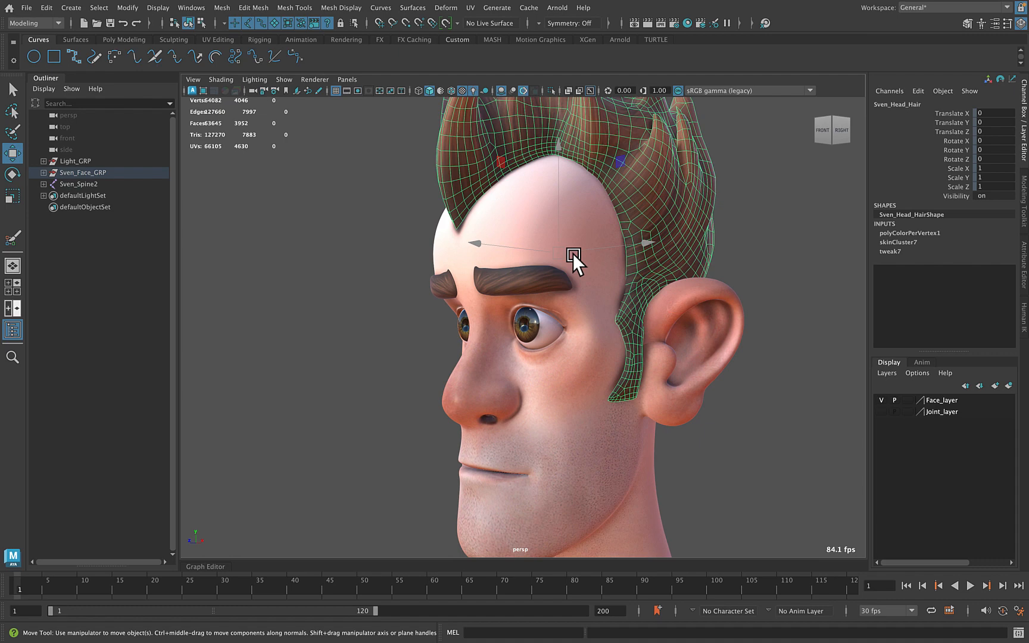
middle_click_drag(572, 253, 533, 165, "alt")
left_click(536, 315)
left_click_drag(630, 329, 582, 317, "alt")
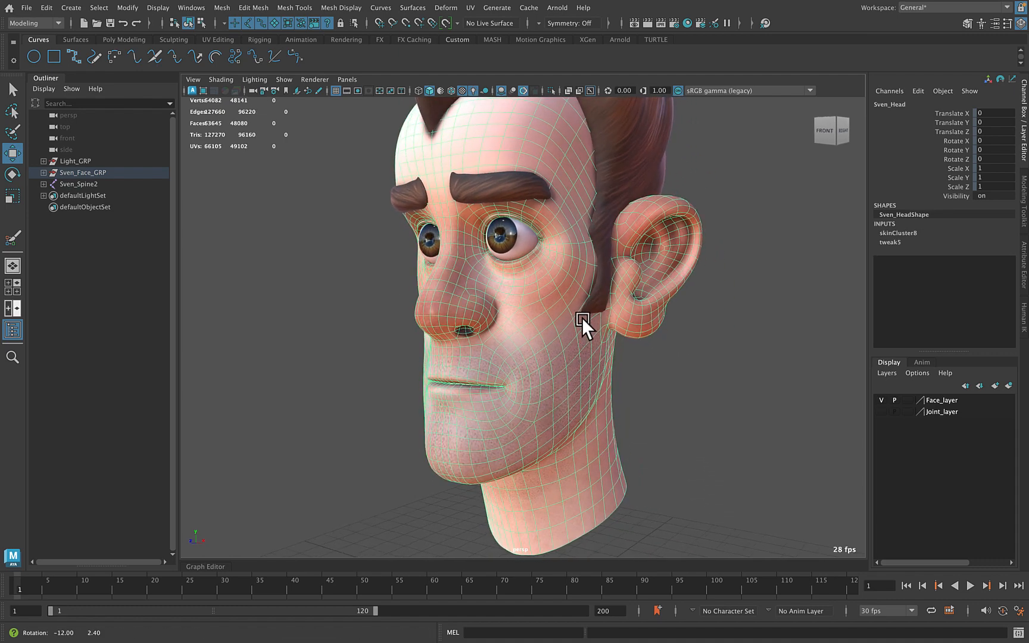
left_click(882, 411)
left_click_drag(650, 285, 659, 349, "alt")
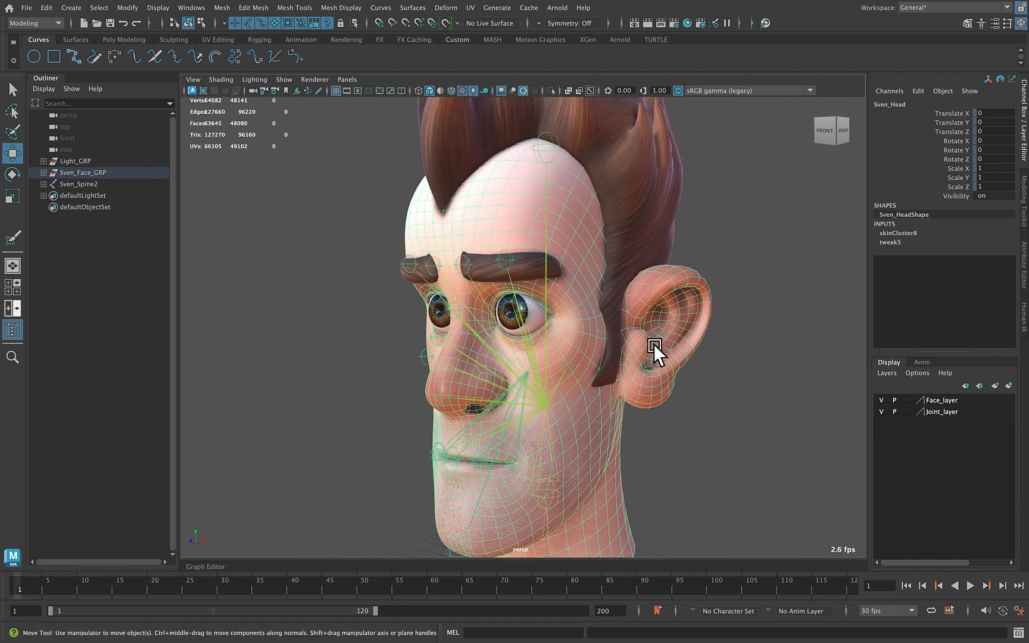
Start the Paint Skin Weights tool on the head mesh's skinCluster8 and open its tool settings clear of the face
right_click(570, 213)
mouse_move(596, 407)
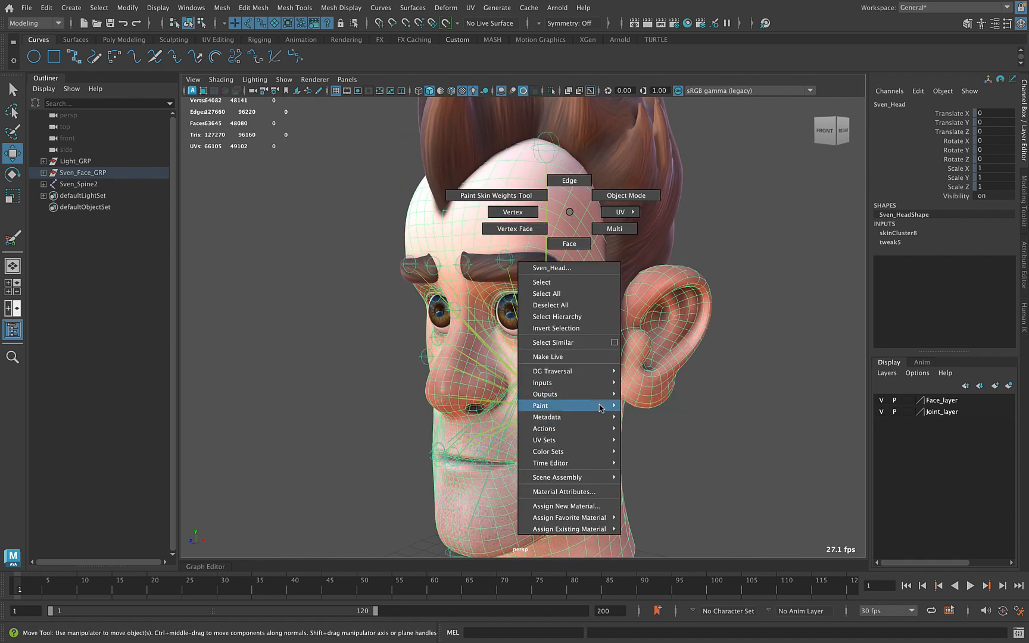
mouse_move(681, 443)
left_click(729, 440)
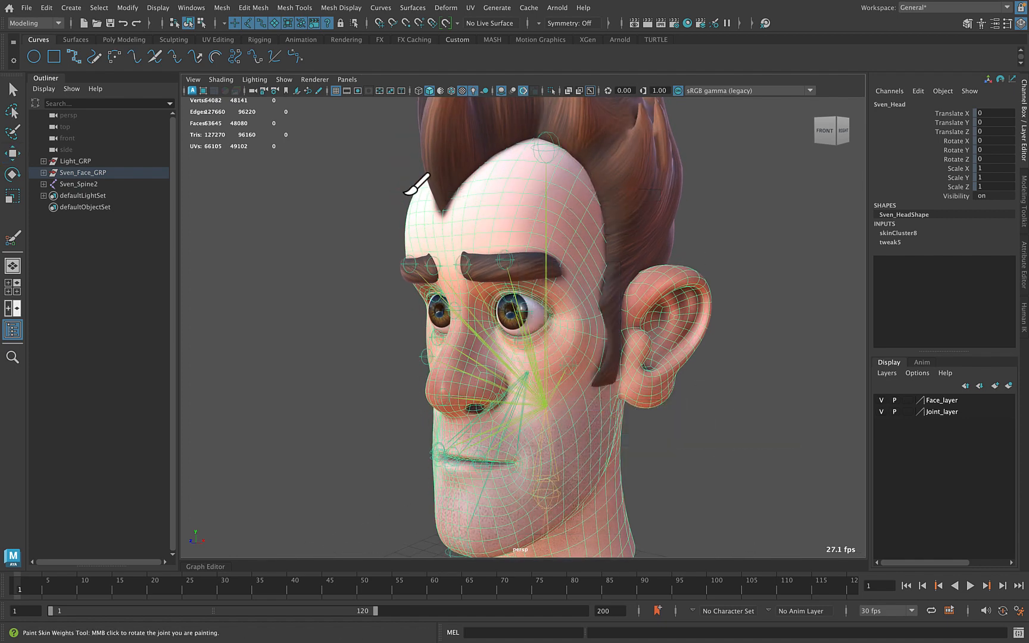
double_click(12, 238)
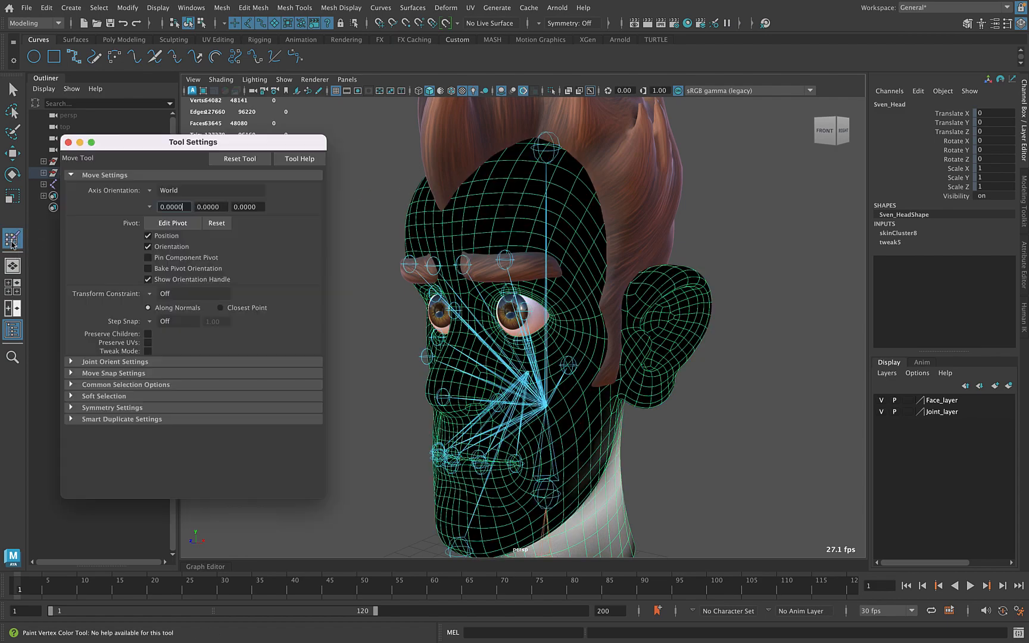
left_click_drag(177, 146, 194, 95)
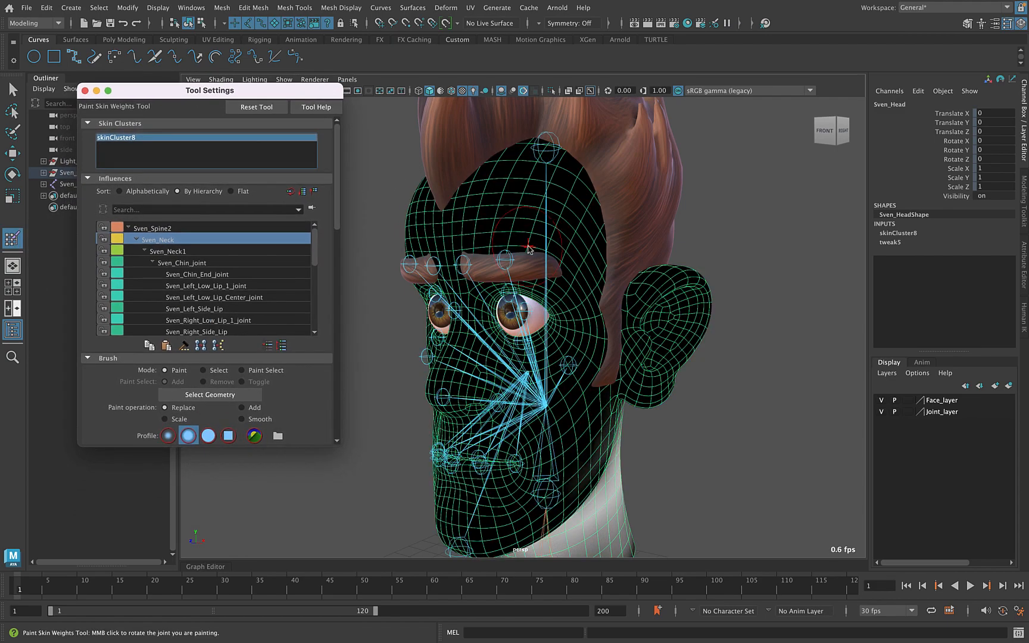
Turn on Show Numbers in the numeric visualization settings to display skin weight values on the head mesh
scroll(620, 327, "up", 5)
scroll(280, 378, "down", 6)
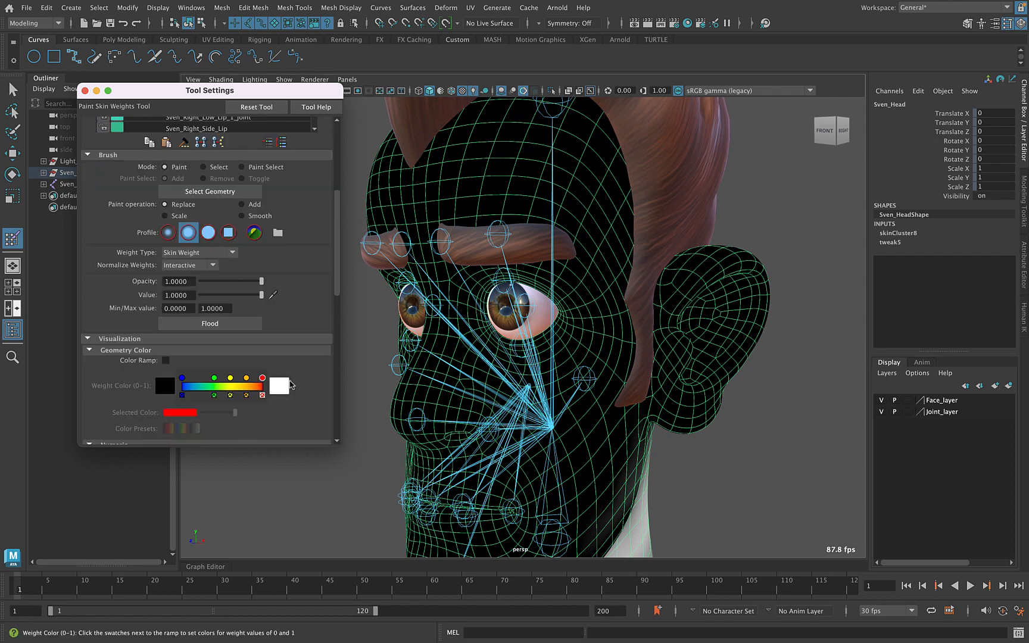
scroll(279, 378, "down", 8)
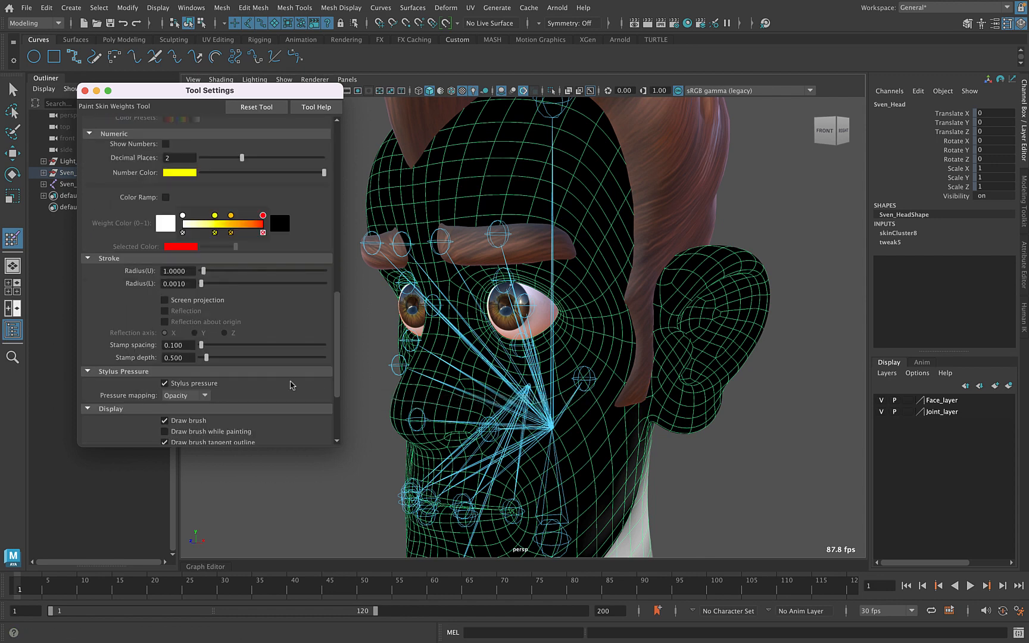
scroll(269, 373, "up", 4)
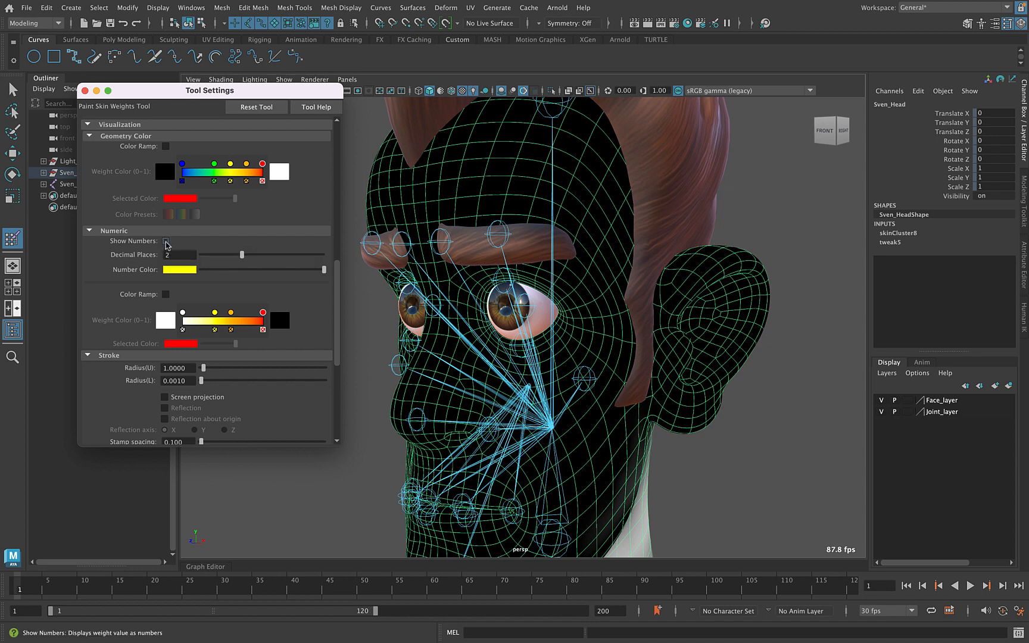
left_click(166, 241)
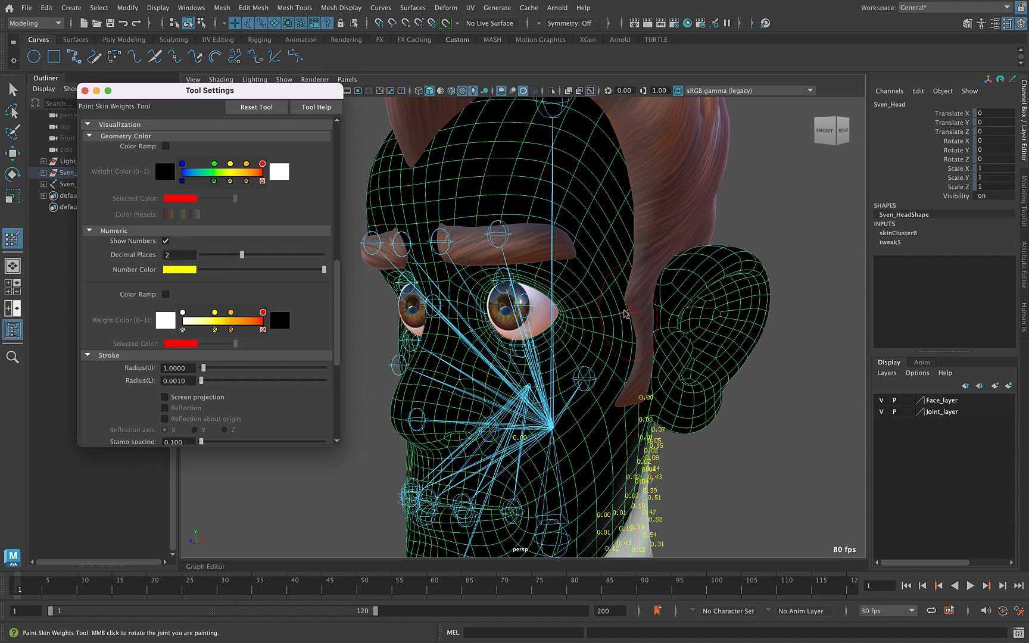
Choose the joint above the character's near eyebrow as the paint influence and inspect its numeric weights across the forehead
left_click_drag(648, 337, 660, 191, "alt")
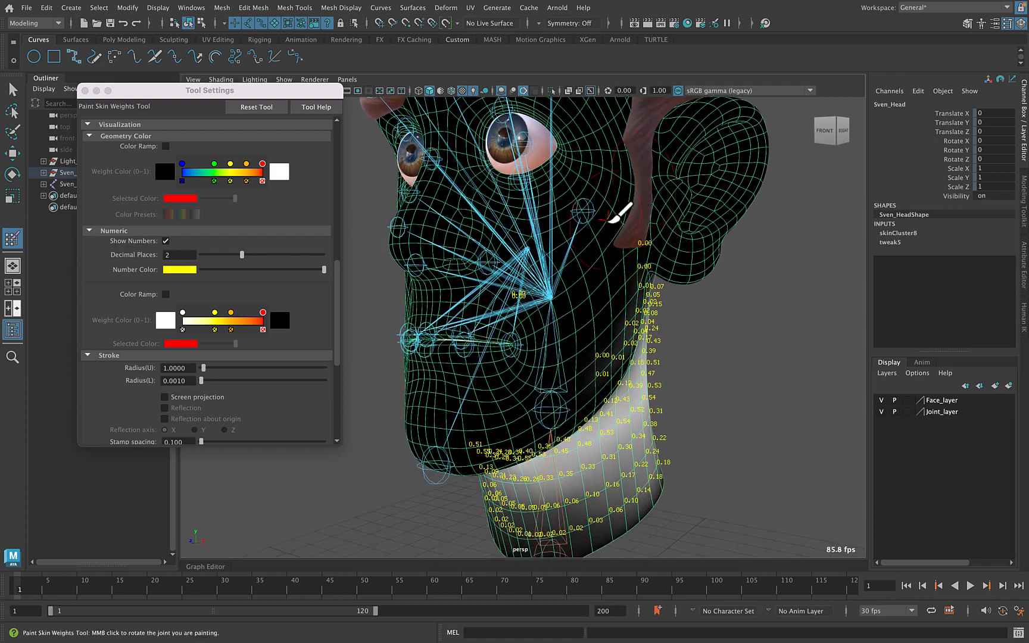
mouse_move(641, 360)
left_mouse_down("alt")
mouse_move(622, 356)
mouse_move(629, 365)
left_mouse_up("alt")
middle_click_drag(540, 230, 588, 333, "alt")
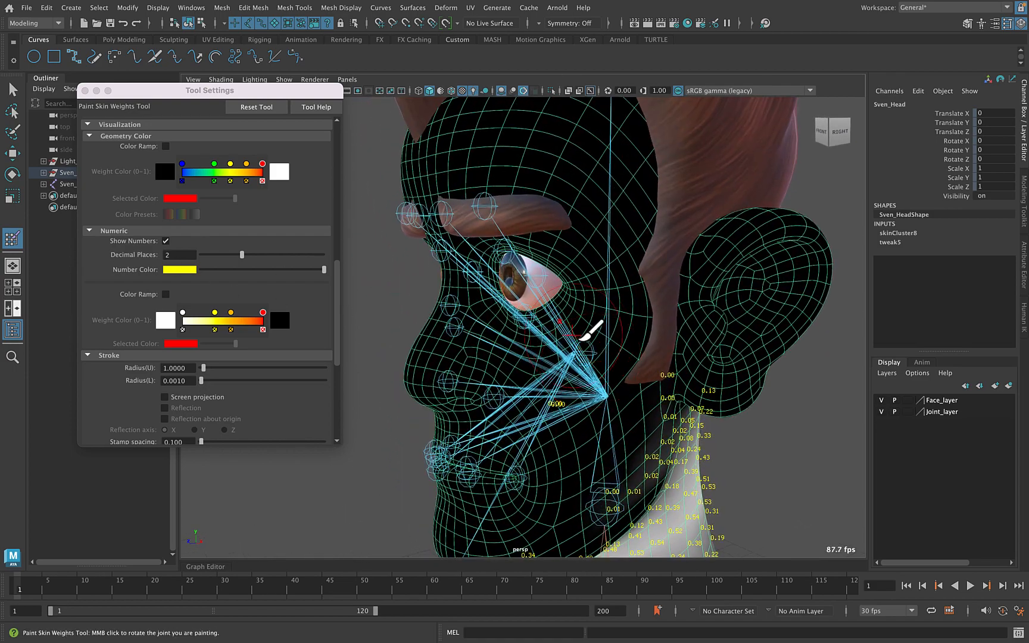
right_click_drag(515, 261, 581, 261, "alt")
right_click_drag(481, 176, 475, 122)
left_click_drag(524, 191, 601, 217, "alt")
middle_click_drag(614, 226, 615, 315, "alt")
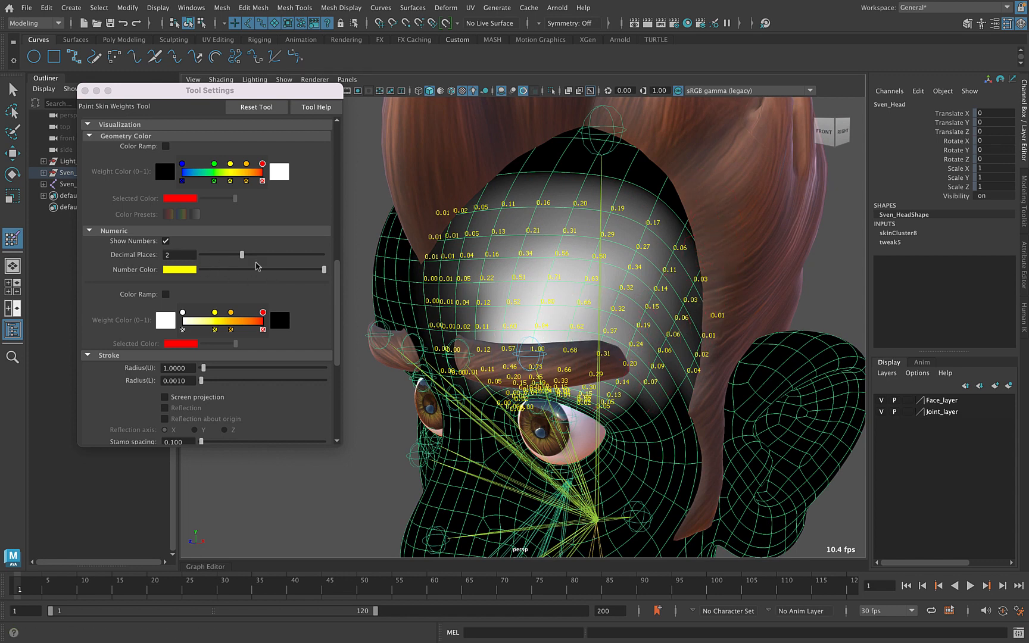
Turn off the weight numbers for Paint Skin Weights, close its settings and switch to the Move tool
left_click(240, 256)
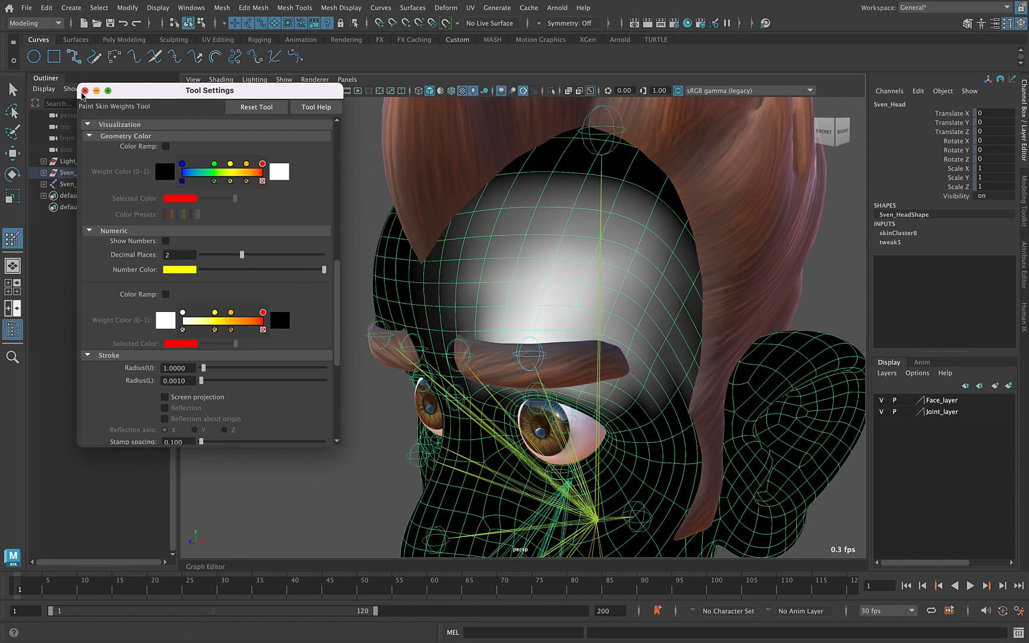
left_click(85, 90)
key("w")
right_click_drag(667, 240, 752, 238)
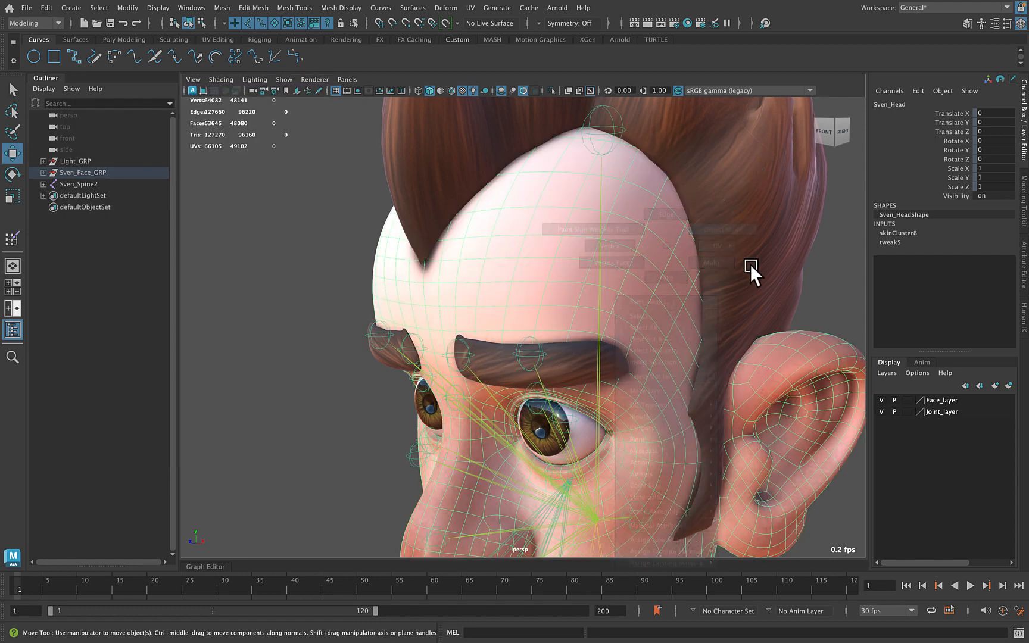
Try to move the Sven_Spine2 root joint on its own, and undo the move
scroll(660, 343, "down", 10)
left_click_drag(526, 422, 552, 399, "alt")
scroll(552, 399, "up", 5)
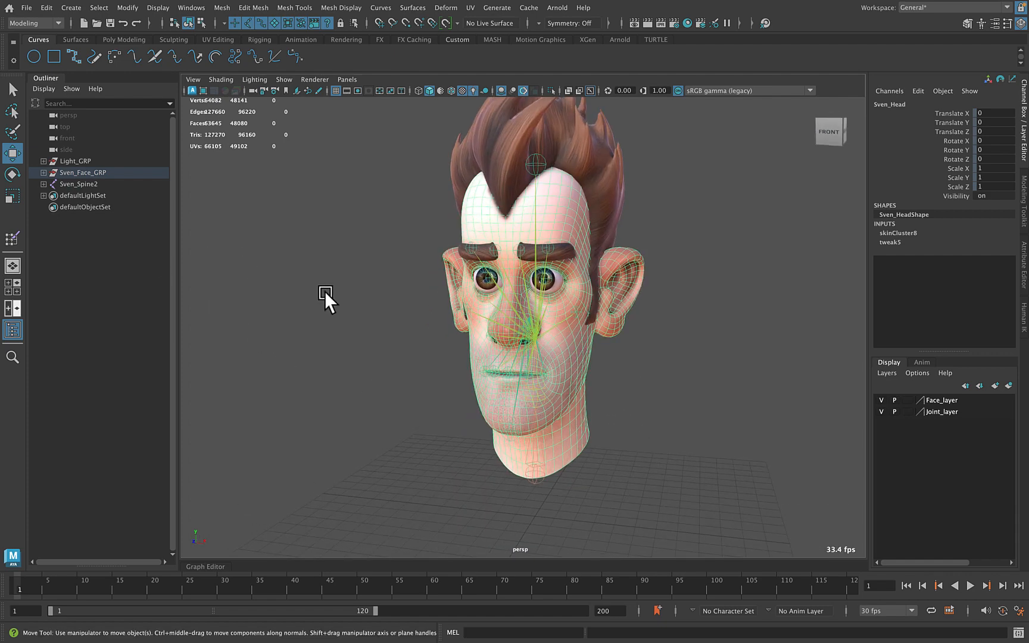
left_click(307, 311)
left_click(110, 184)
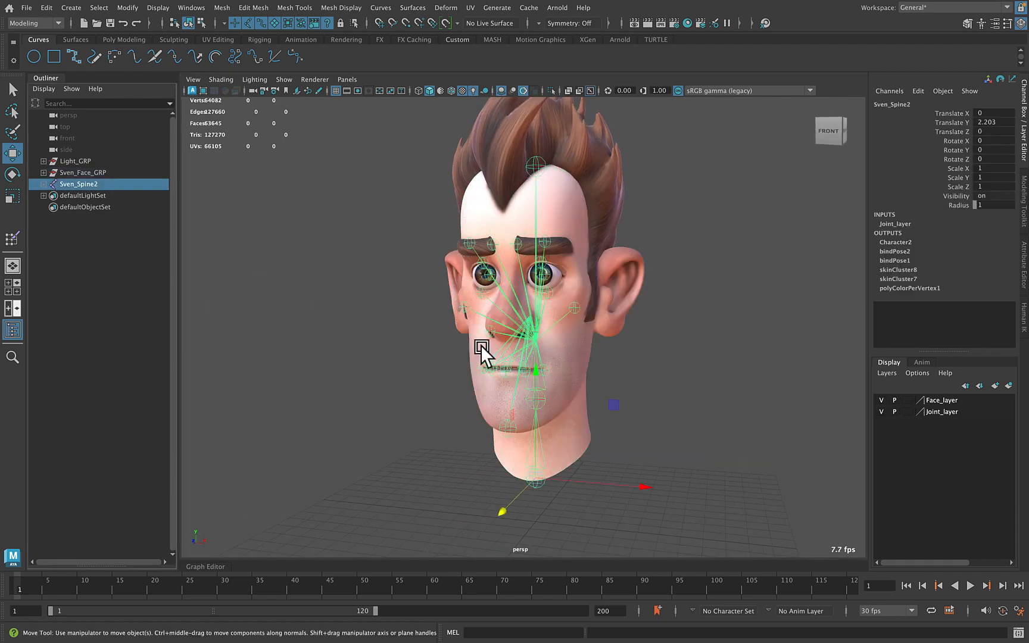
left_click_drag(614, 405, 698, 440)
key("ctrl+z")
left_click_drag(608, 421, 598, 419, "alt")
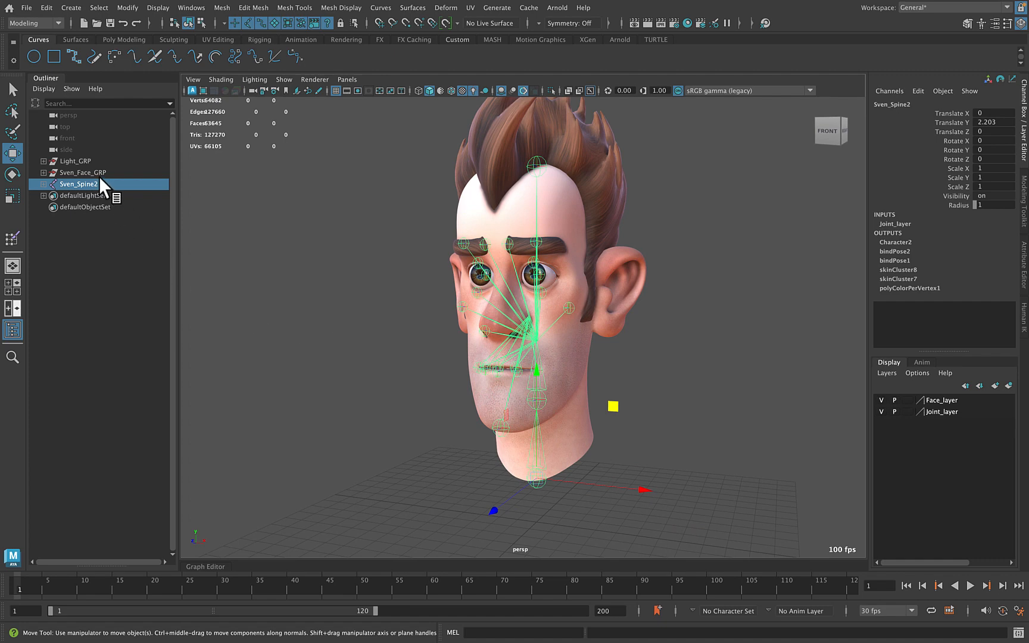
Select Sven_Spine2 together with Sven_Face_GRP, move both along X to about -6.94, and clear the selection
left_click(83, 172)
left_click(43, 172)
left_click(44, 172)
left_click(65, 184)
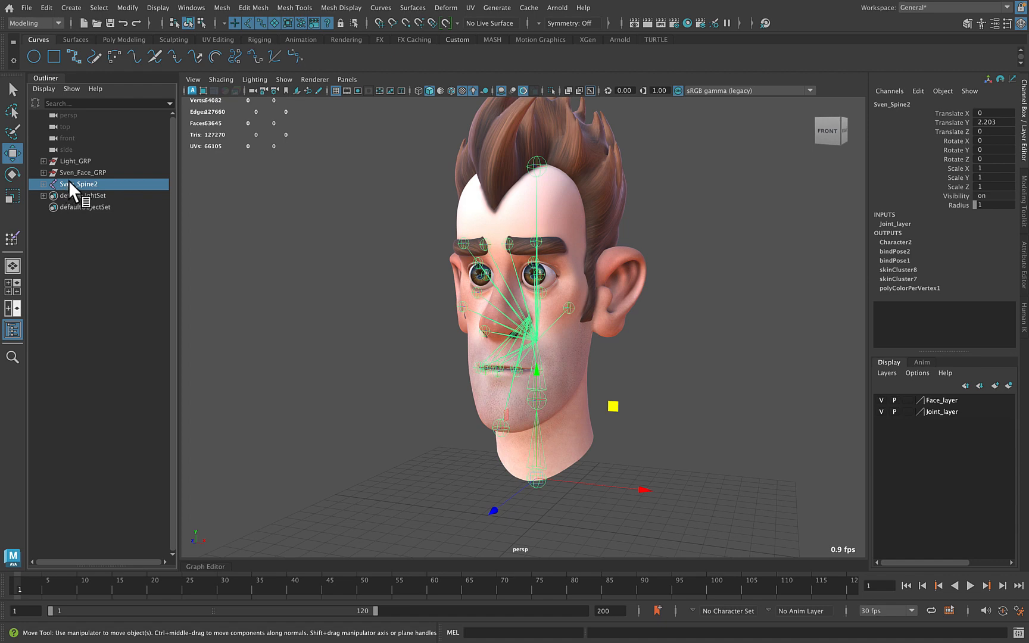
left_click(75, 172, "ctrl")
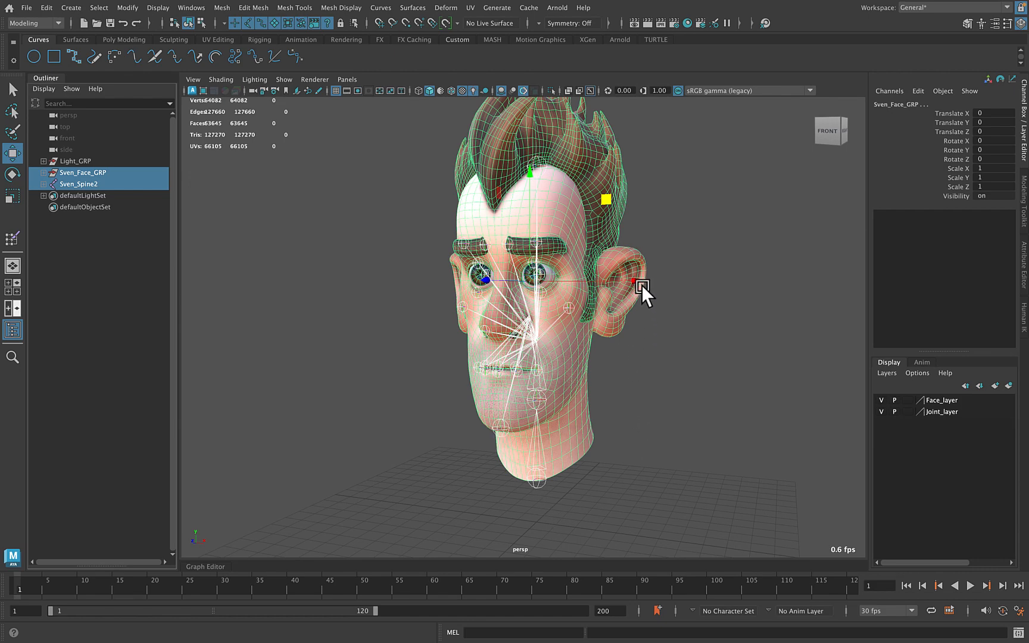
left_click_drag(639, 280, 503, 282)
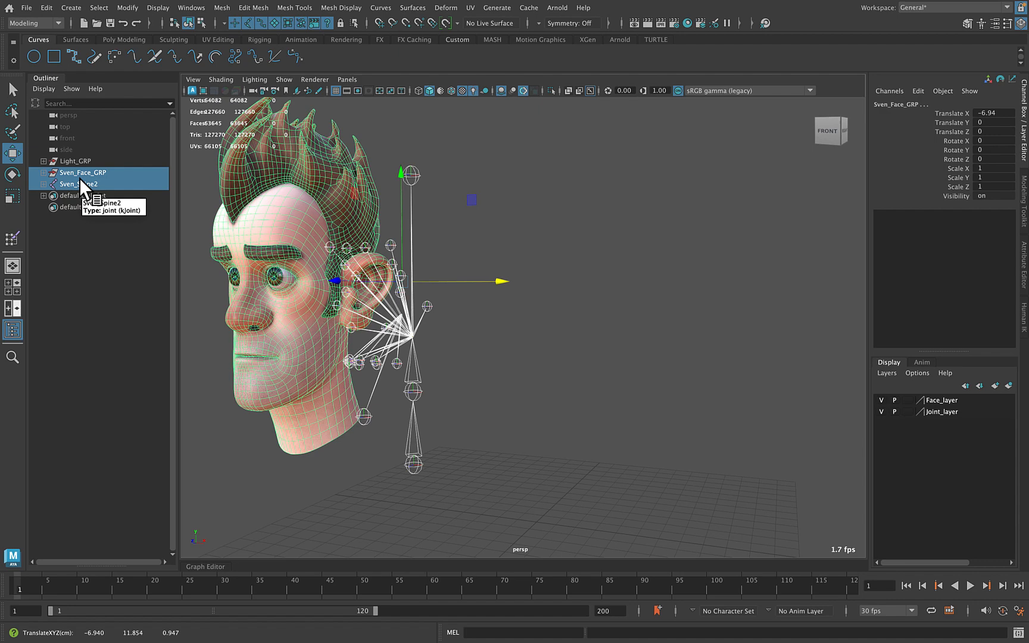
left_click(512, 360)
Set the Relative Space Mode of the Sven_Head mesh's skinCluster8 to Local
left_click(269, 381)
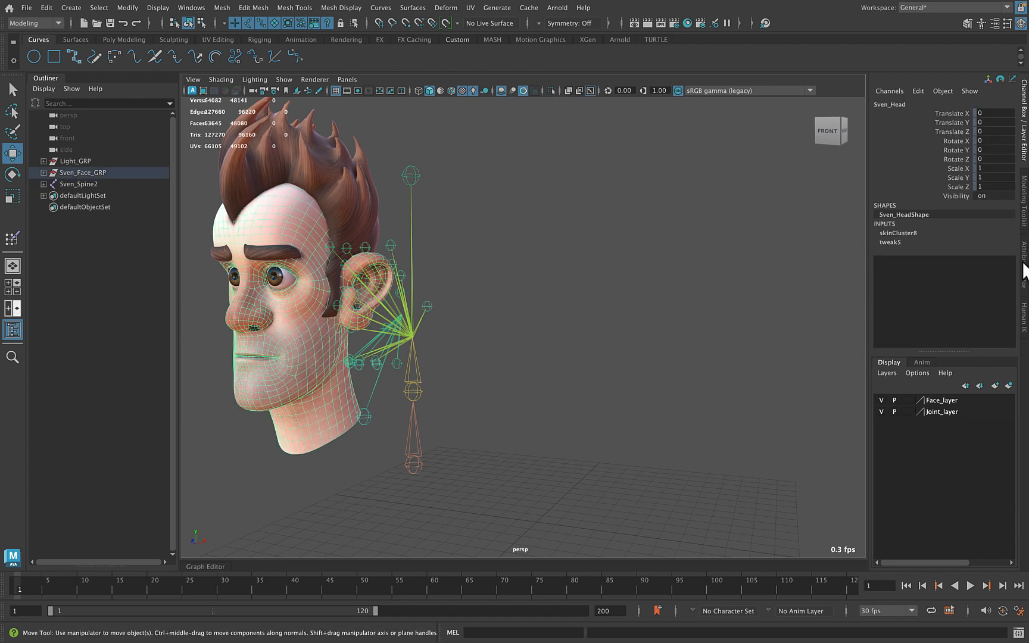
left_click(1019, 265)
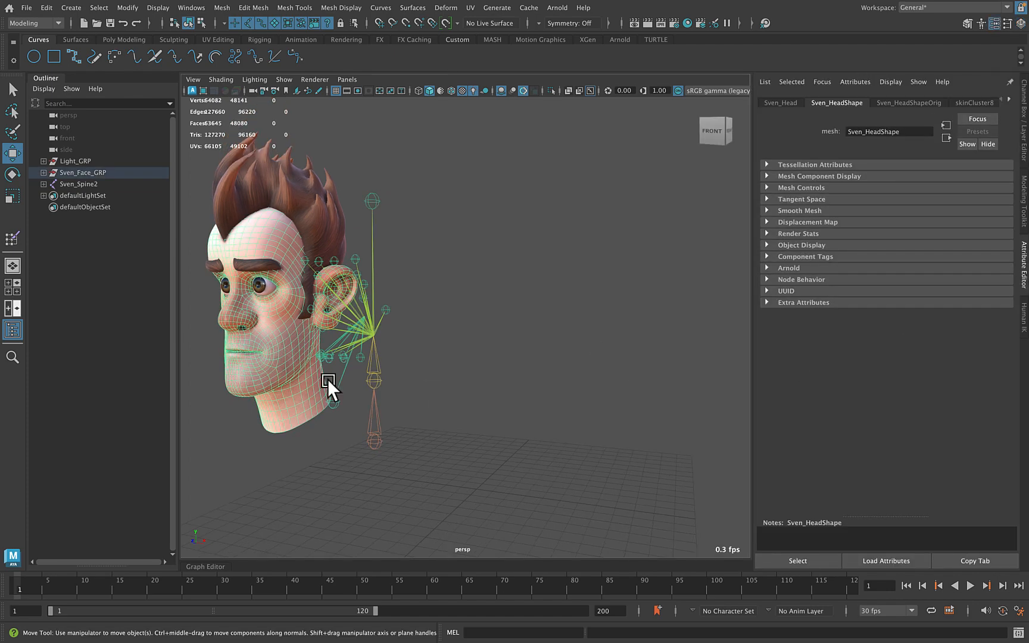
left_click(959, 99)
right_click_drag(329, 276, 480, 323, "alt")
left_click_drag(481, 324, 582, 301, "alt")
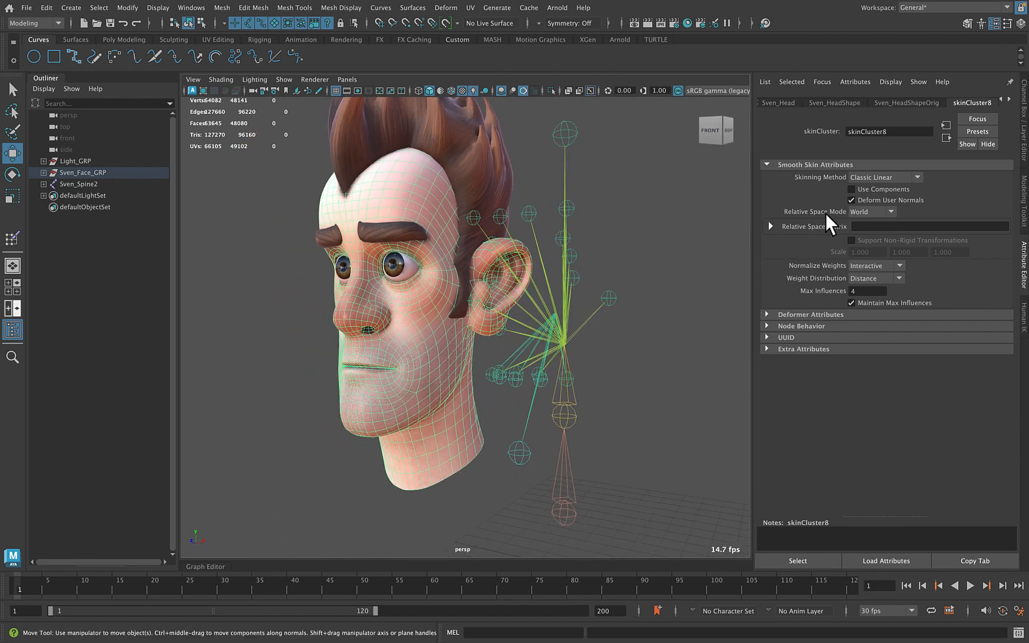
left_click(869, 211)
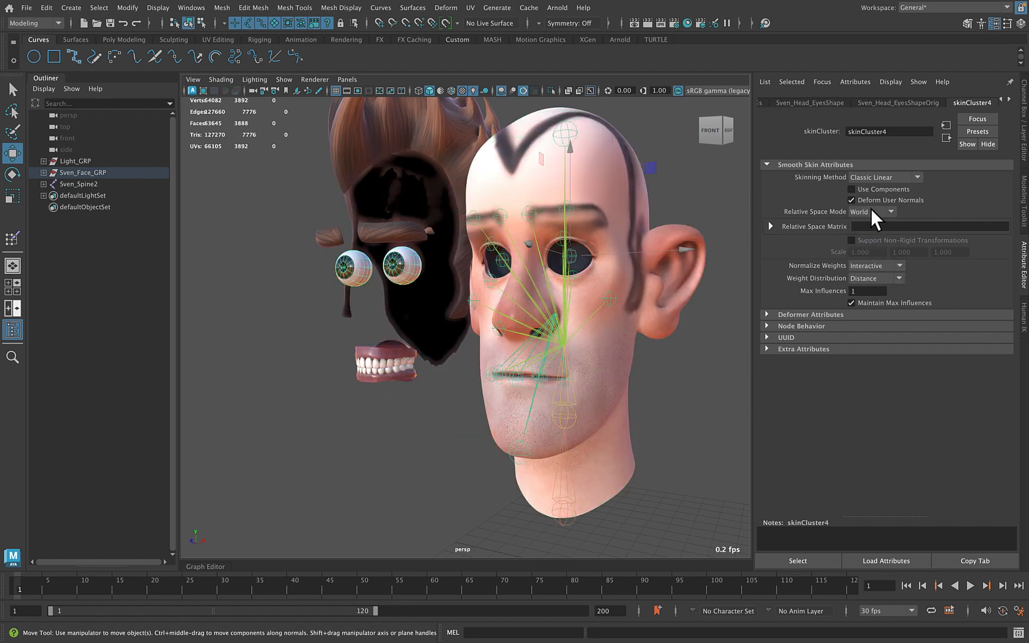
Set the Relative Space Mode to Local on the skin clusters of the eyes (skinCluster4) and upper teeth (skinCluster3)
left_click(872, 212)
left_click(873, 233)
left_click(411, 348)
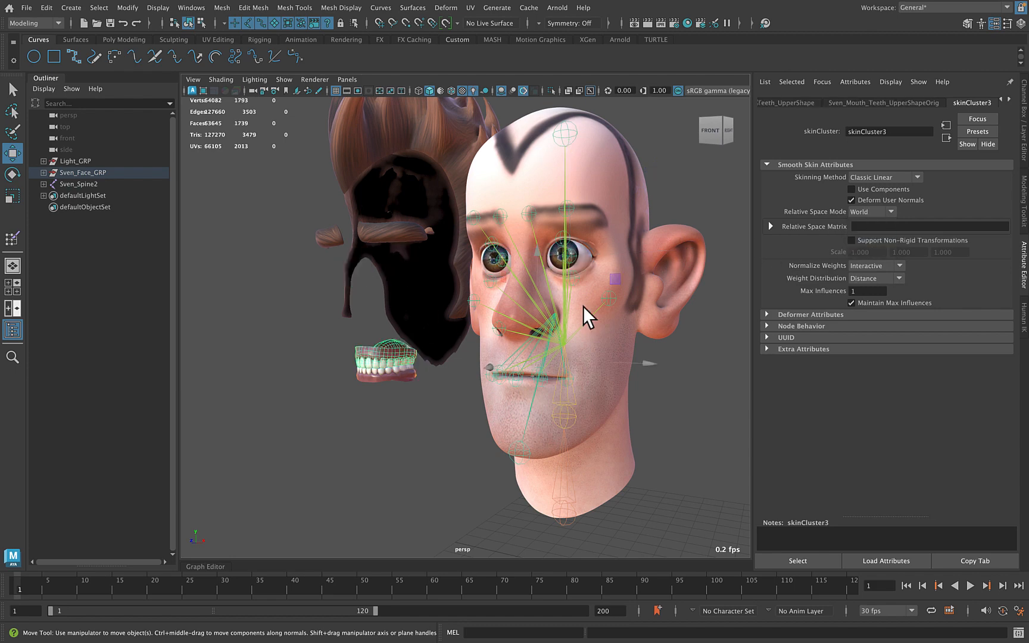
left_click(868, 213)
left_click(872, 237)
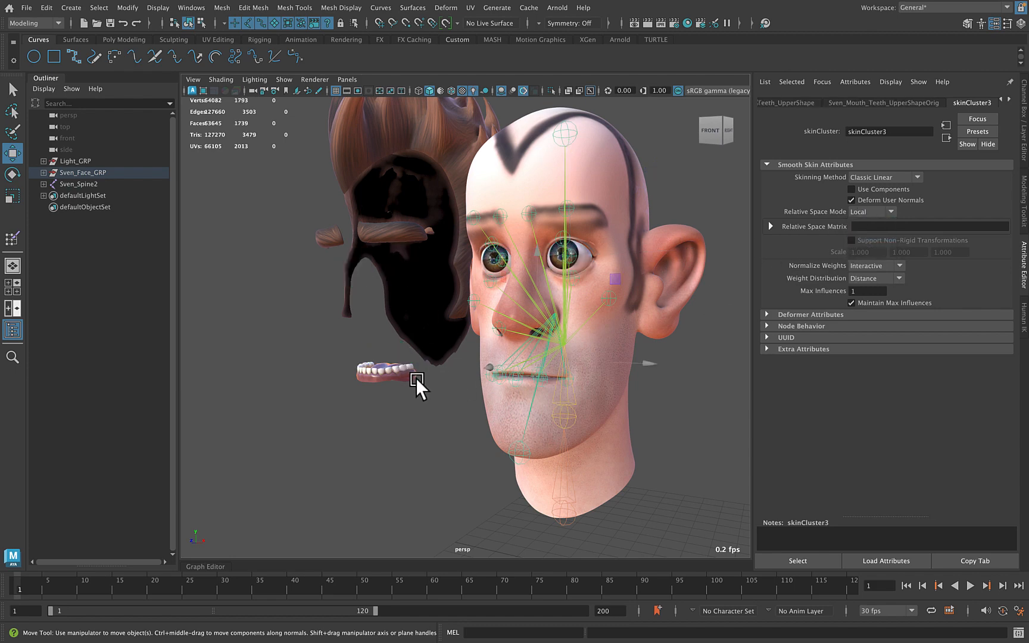
Select Sven_Face_GRP and Sven_Spine2 and move them together along X, bringing the joint to about -10.155
right_click_drag(418, 377, 179, 236, "alt")
left_click(122, 172)
left_click(118, 182, "shift")
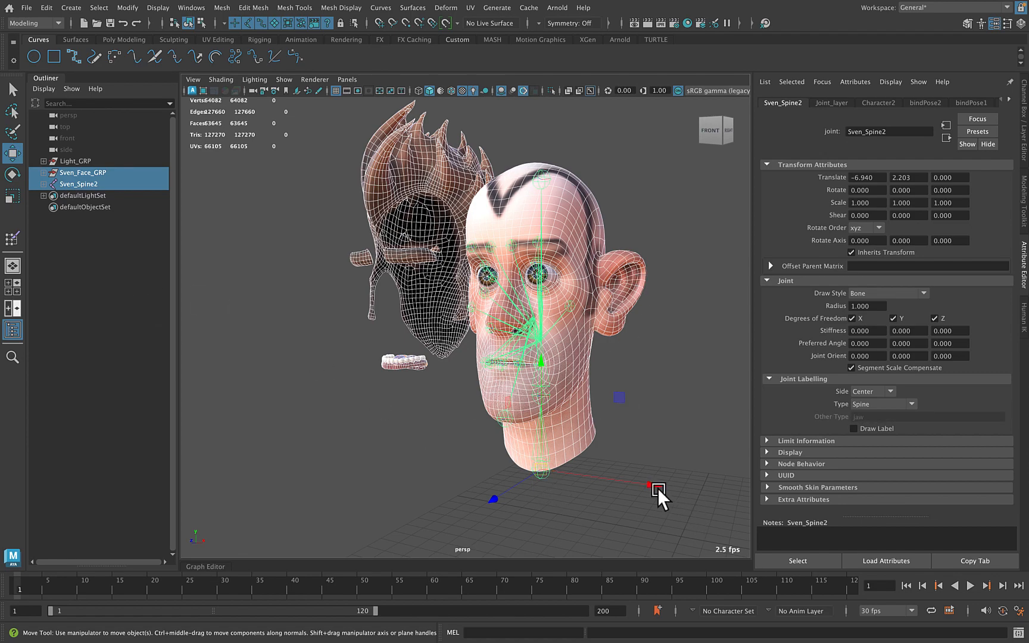
left_click_drag(652, 486, 560, 470)
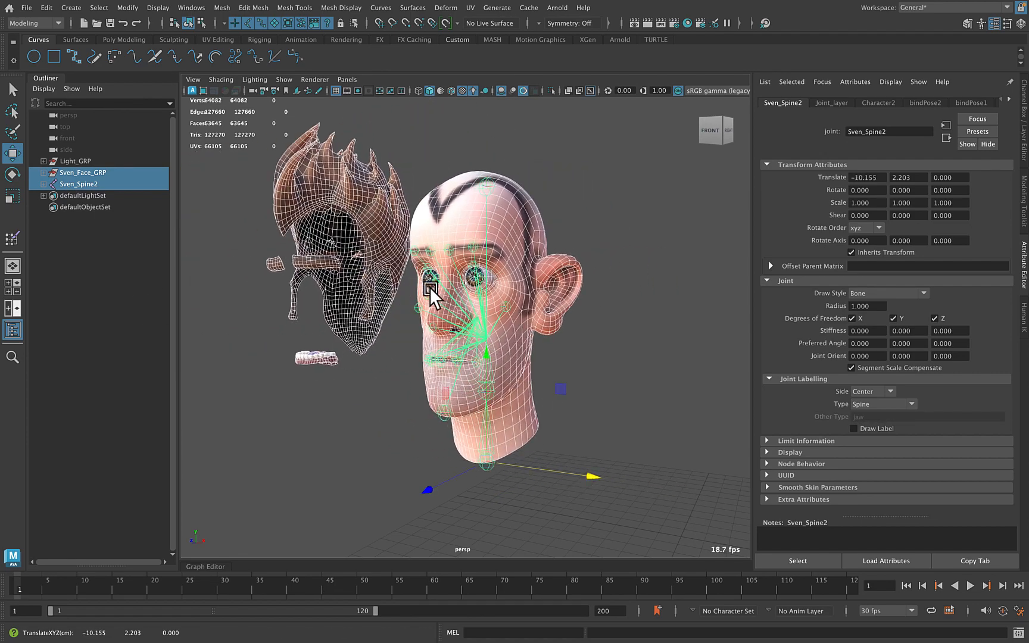
Set Translate X and Translate Y to 0 on the selected Sven_Face_GRP and Sven_Spine2
left_click(1025, 137)
left_click_drag(1008, 127, 1008, 117)
type("0")
key("Return")
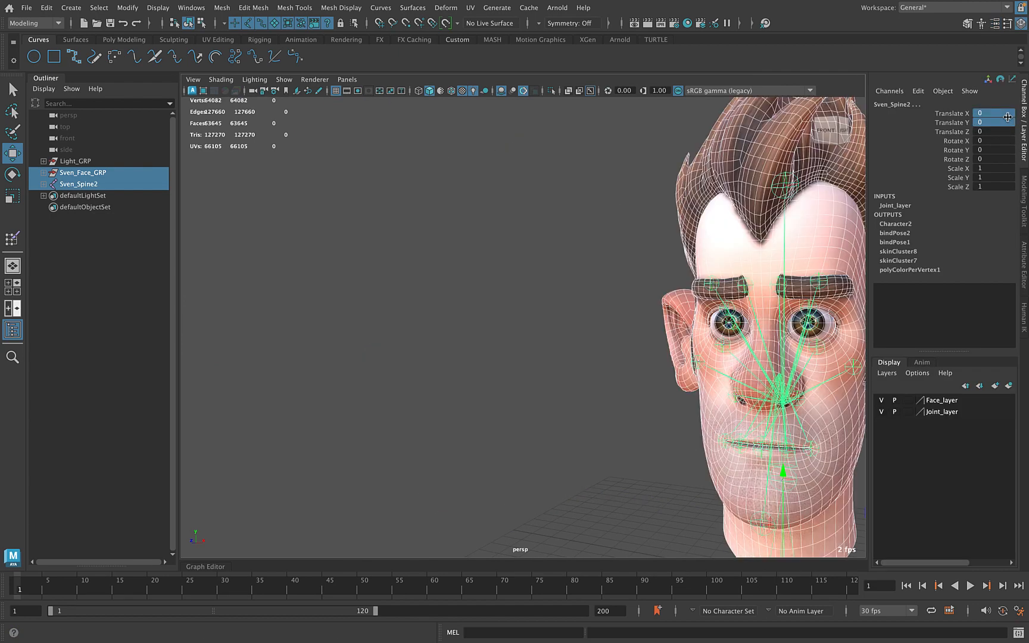
Clear the selection and switch to the side view with the whole head framed
scroll(619, 225, "down", 3)
left_click_drag(604, 285, 541, 289, "alt")
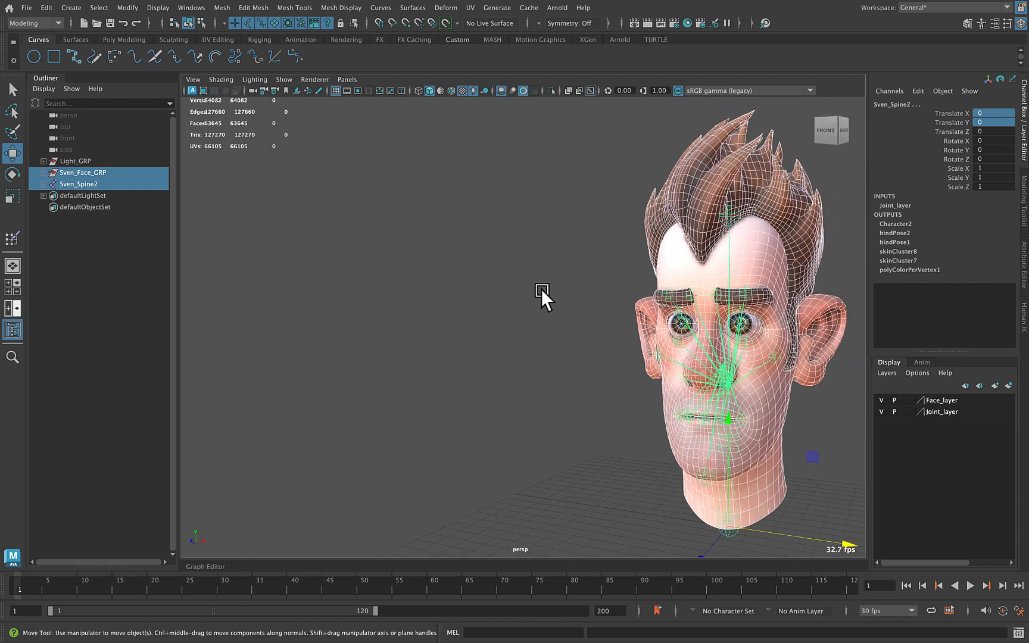
key("f")
scroll(638, 300, "up", 1)
scroll(638, 300, "up", 2)
left_click(748, 316)
left_click_drag(730, 365, 682, 437, "alt")
key("space")
right_click_drag(622, 341, 805, 381, "alt")
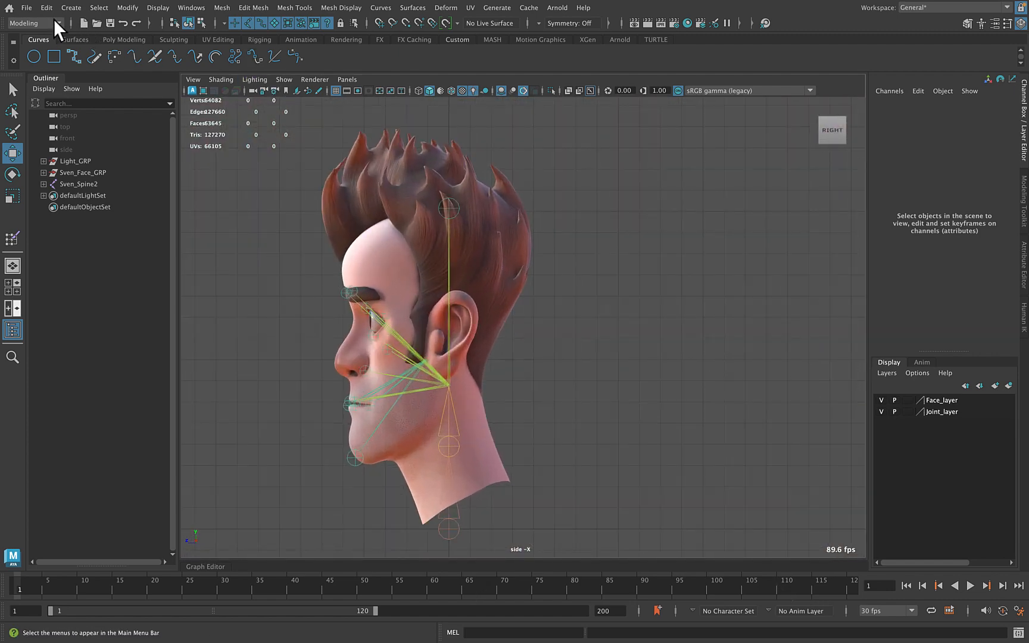
Switch to the Rigging menu set and create a straight vertical chain of six joints behind the face
left_click(54, 23)
left_click(43, 47)
left_click(228, 7)
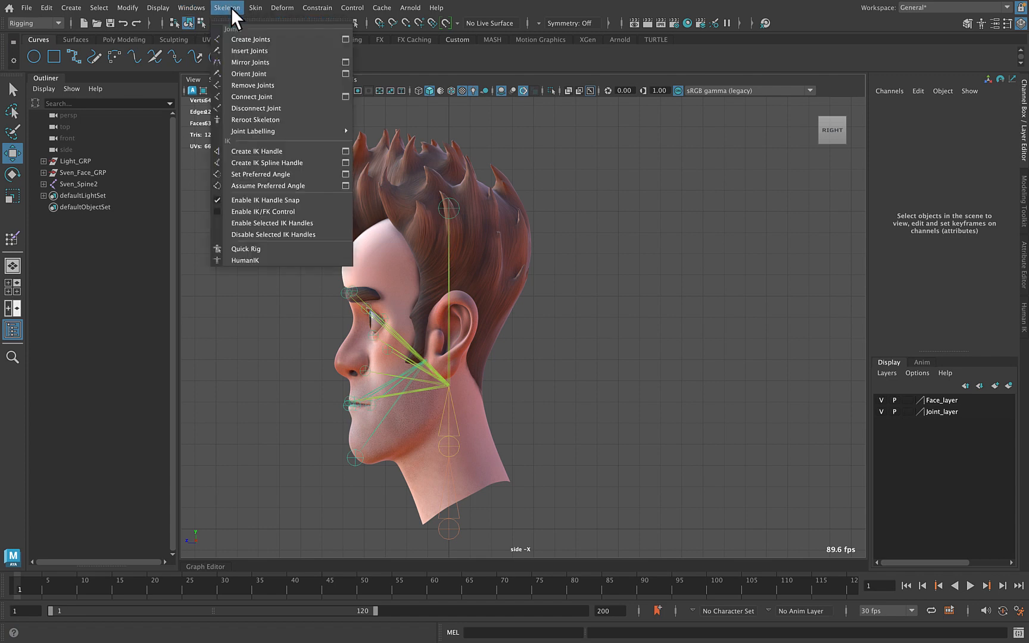
left_click(241, 38)
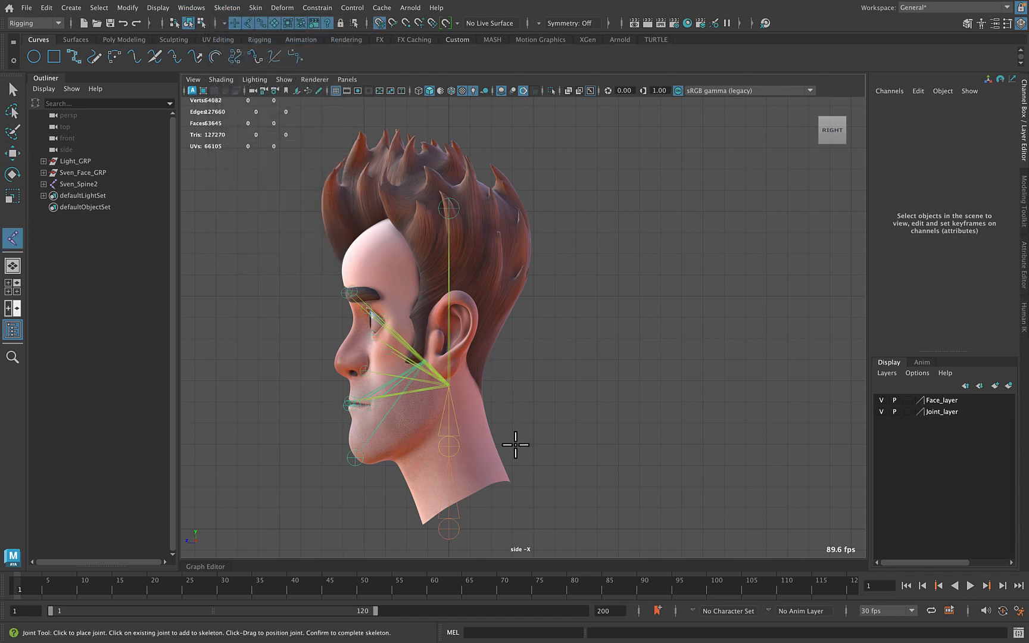
left_click(512, 444)
left_click(512, 402)
left_click(514, 357)
left_click(515, 318)
left_click(515, 276)
left_click(514, 235)
key("Return")
Move the new joint chain onto the existing skeleton, snapping its root joint to the neck joint
key("w")
right_click_drag(514, 349, 530, 361, "alt")
middle_click_drag(549, 394, 618, 359, "alt")
key("v")
left_click_drag(582, 408, 569, 353)
Parent the root of the new joint chain, joint1, under the Sven_Neck joint in the perspective view
key("space")
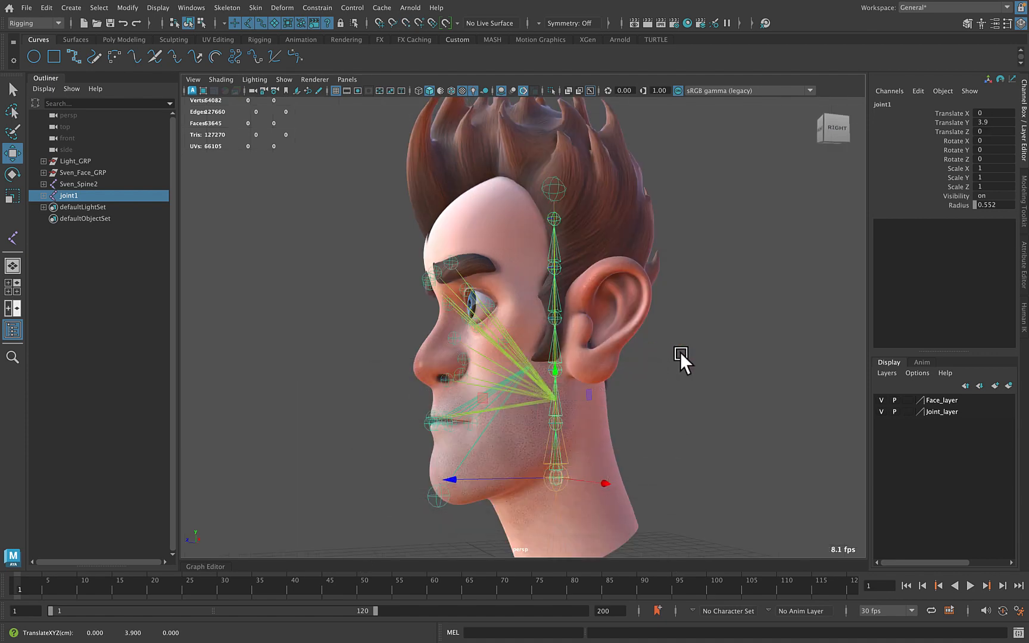
key("f")
right_click_drag(681, 352, 613, 428, "alt")
middle_click_drag(612, 429, 598, 327, "alt")
right_click_drag(597, 326, 670, 383, "alt")
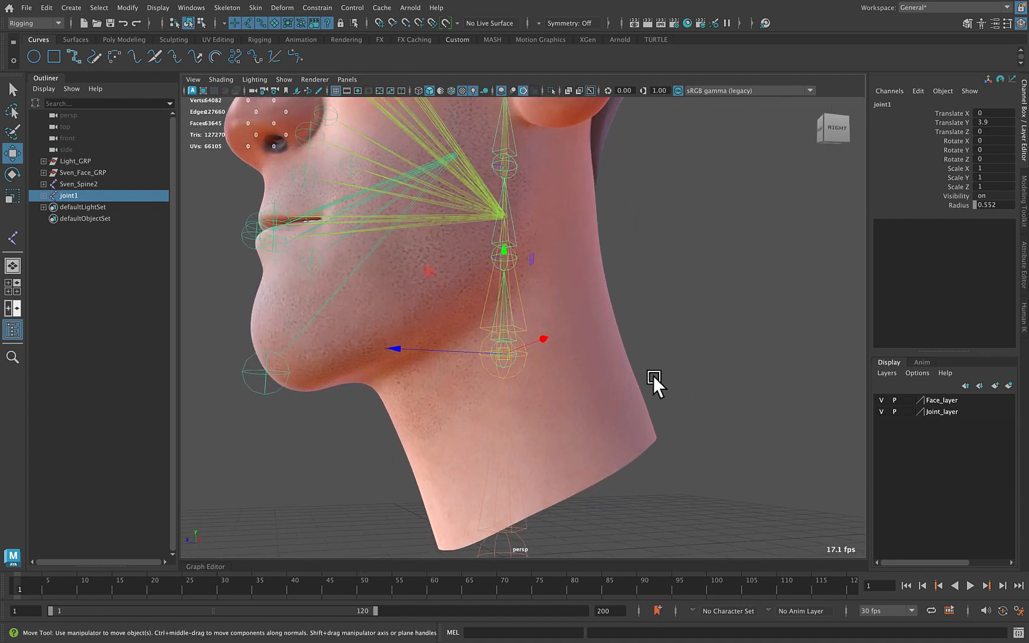
left_click(528, 315, "shift")
key("p")
Select the full joint1 hierarchy plus Sven_Face_GRP, apply Bind Skin, and clear the selection
right_click_drag(712, 345, 558, 342, "alt")
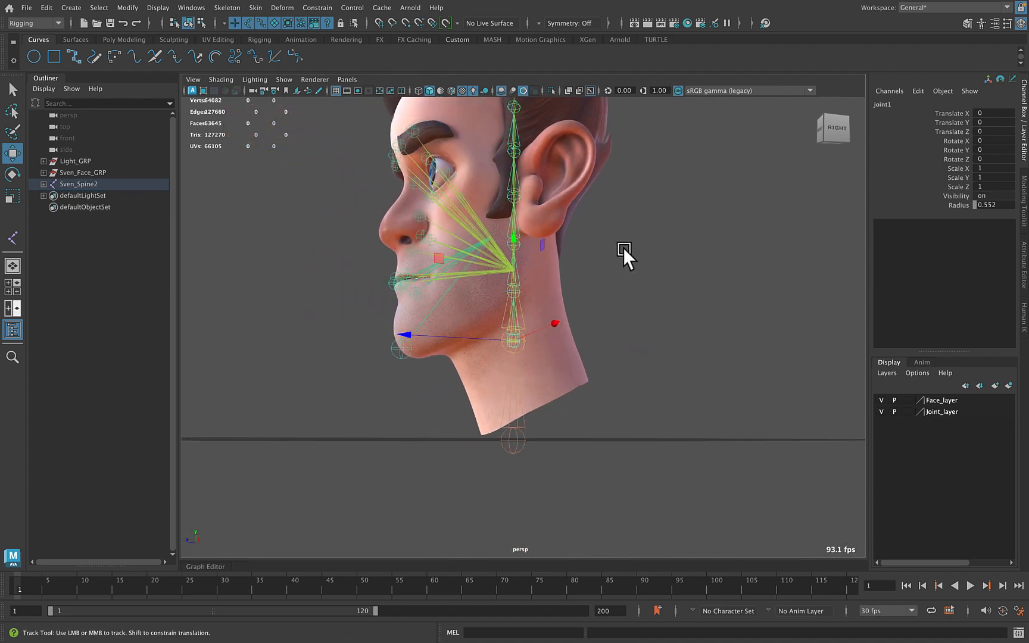
middle_click_drag(623, 247, 624, 300, "alt")
left_click(95, 7)
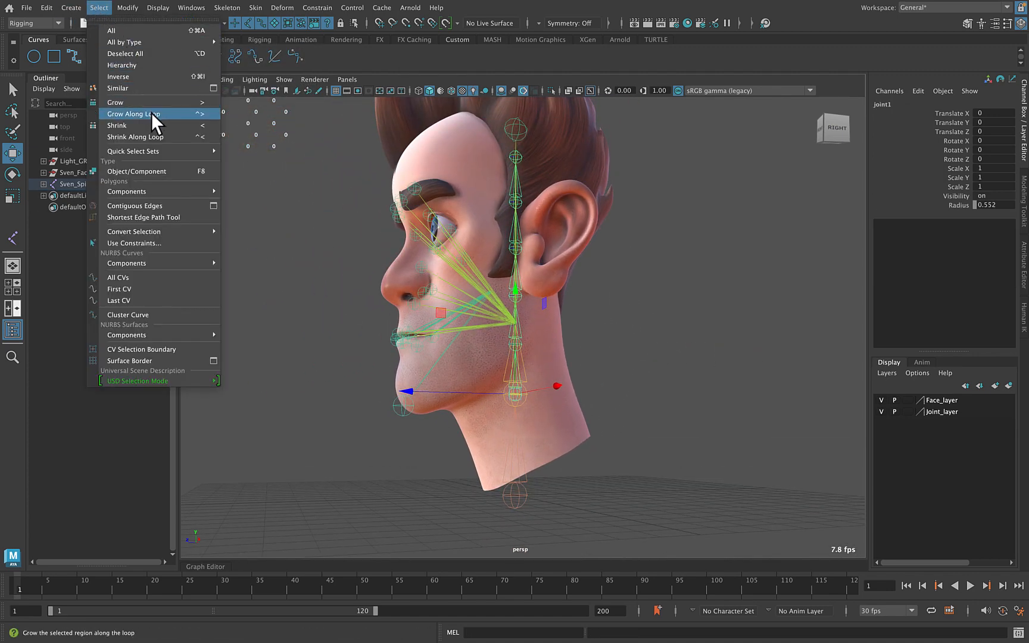
left_click(144, 64)
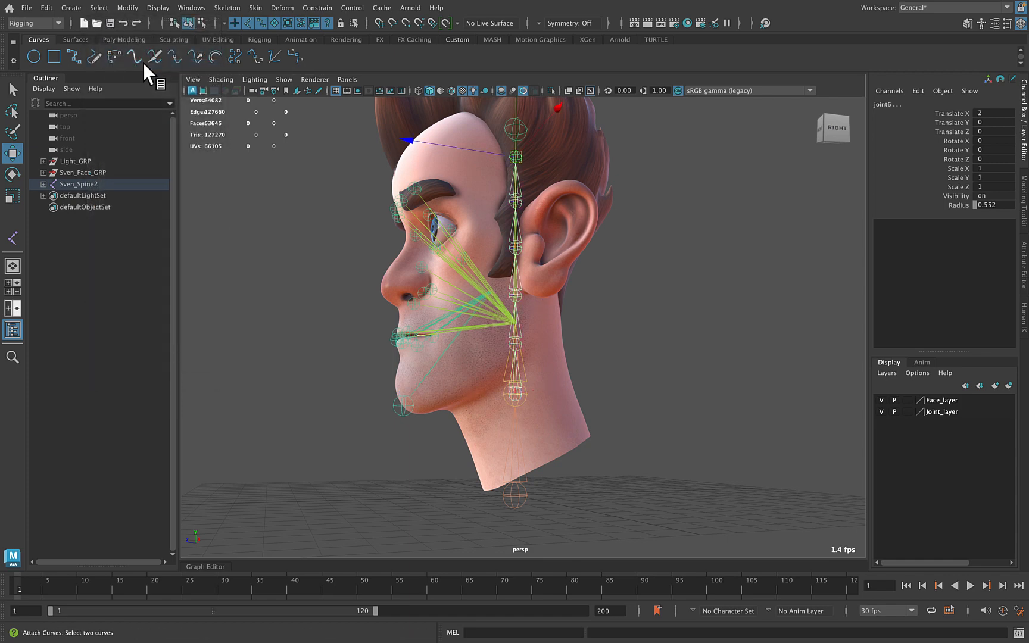
left_click(109, 171)
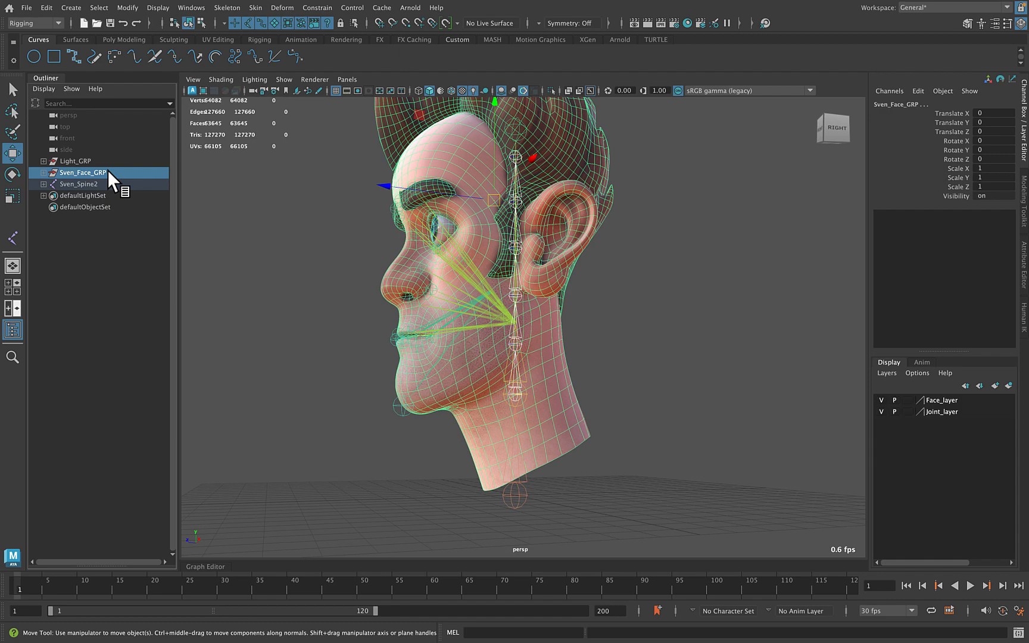
left_click_drag(495, 264, 534, 278, "alt")
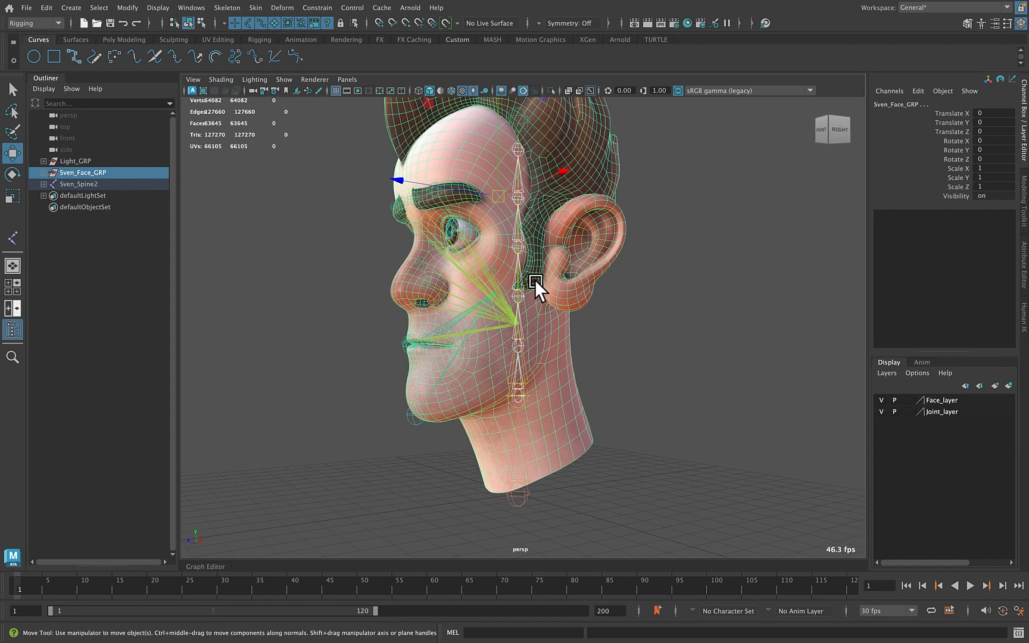
left_click(259, 9)
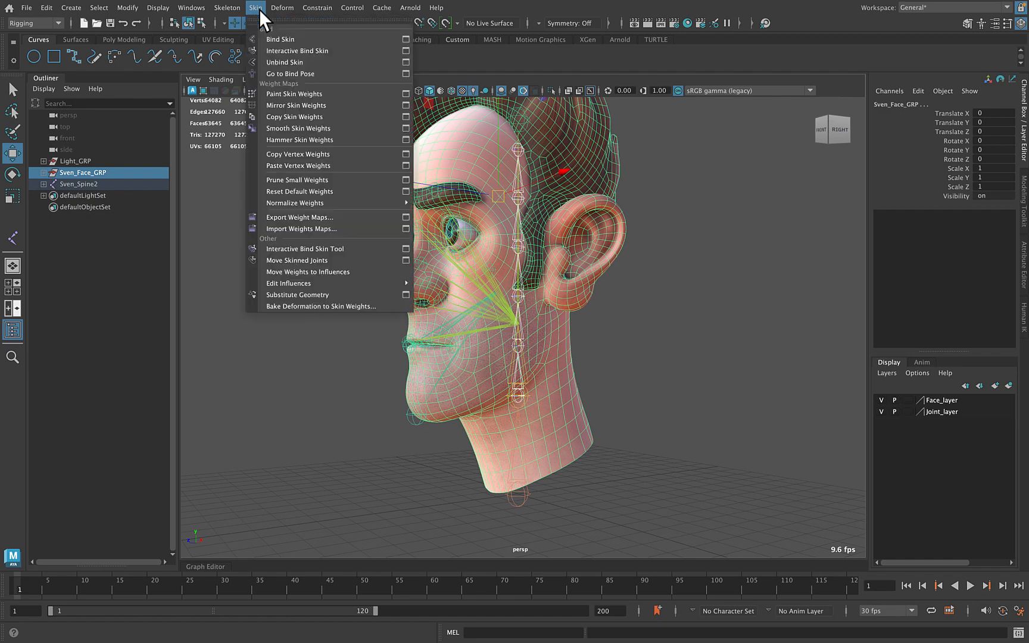
left_click(277, 34)
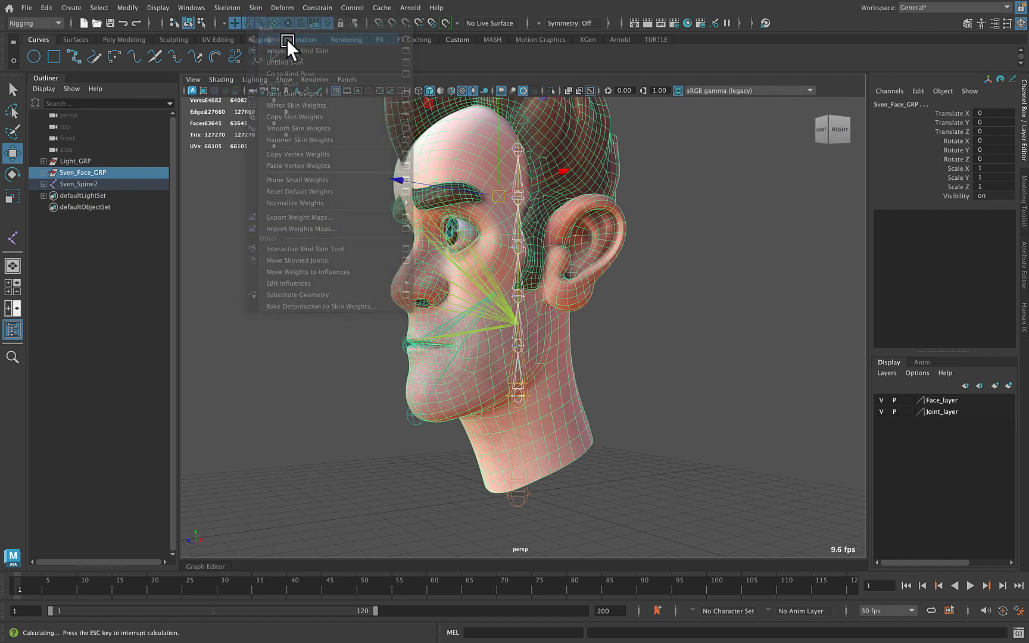
left_click(678, 392)
Rotate the full joint1 hierarchy to test the second skin, undo the rotation and clear the selection
left_click_drag(588, 442, 602, 442, "alt")
left_click(42, 184)
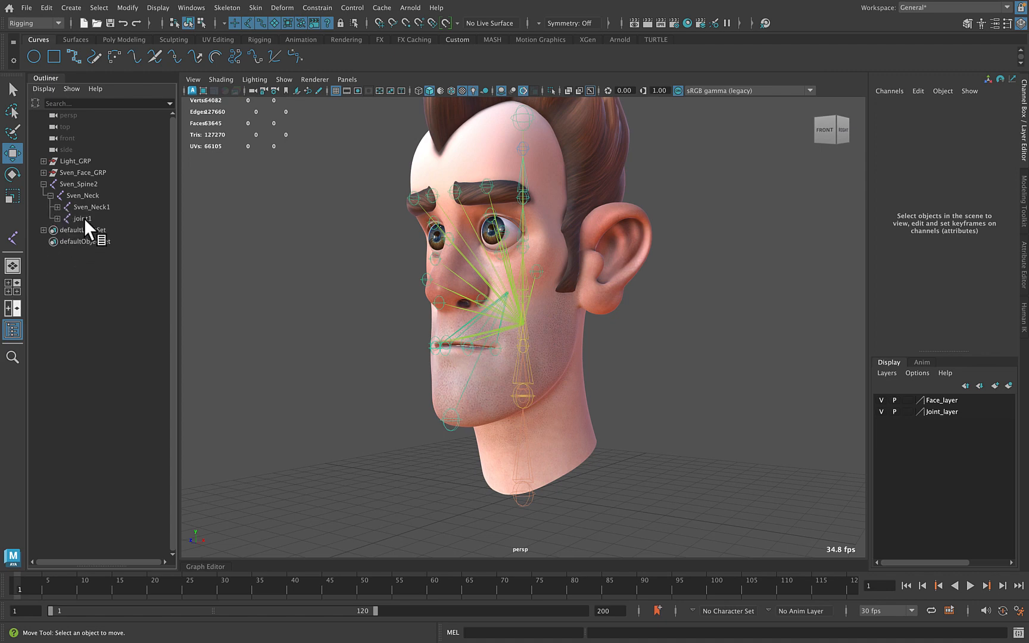
left_click(83, 219)
left_click(57, 219, "shift")
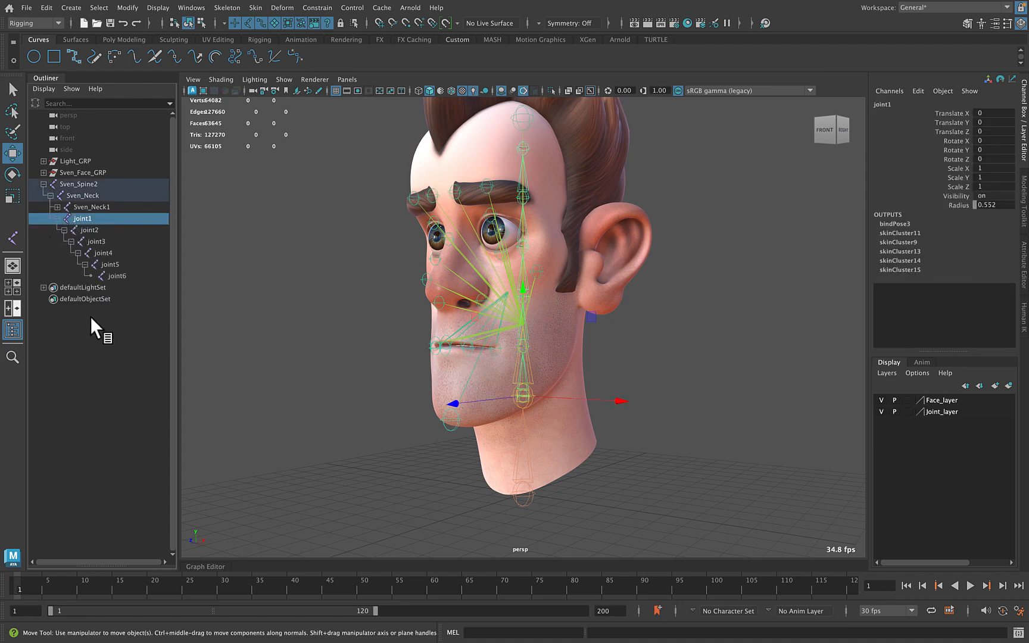
key("e")
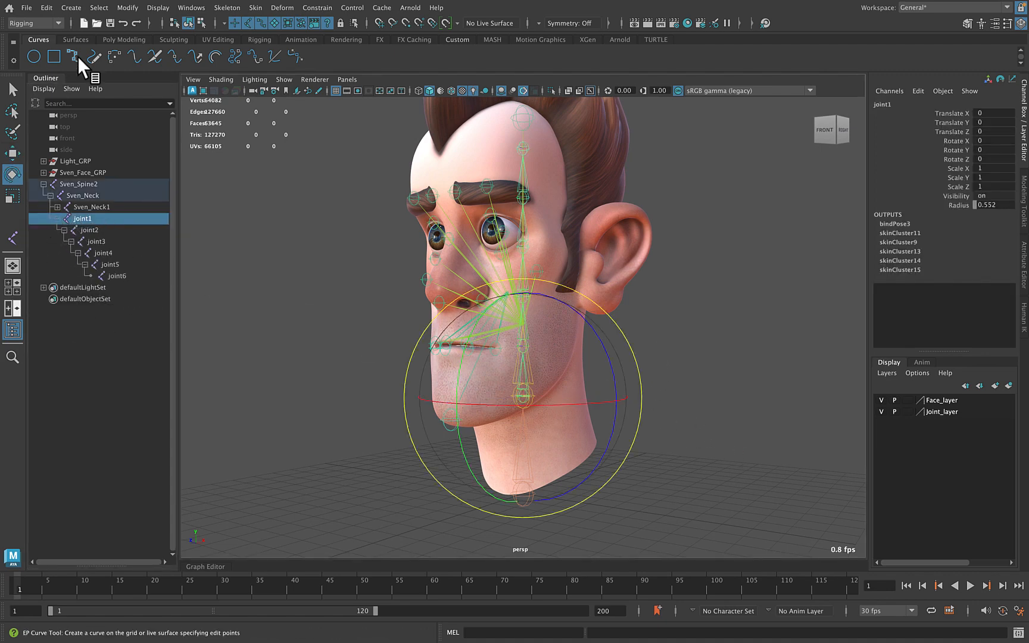
left_click(106, 6)
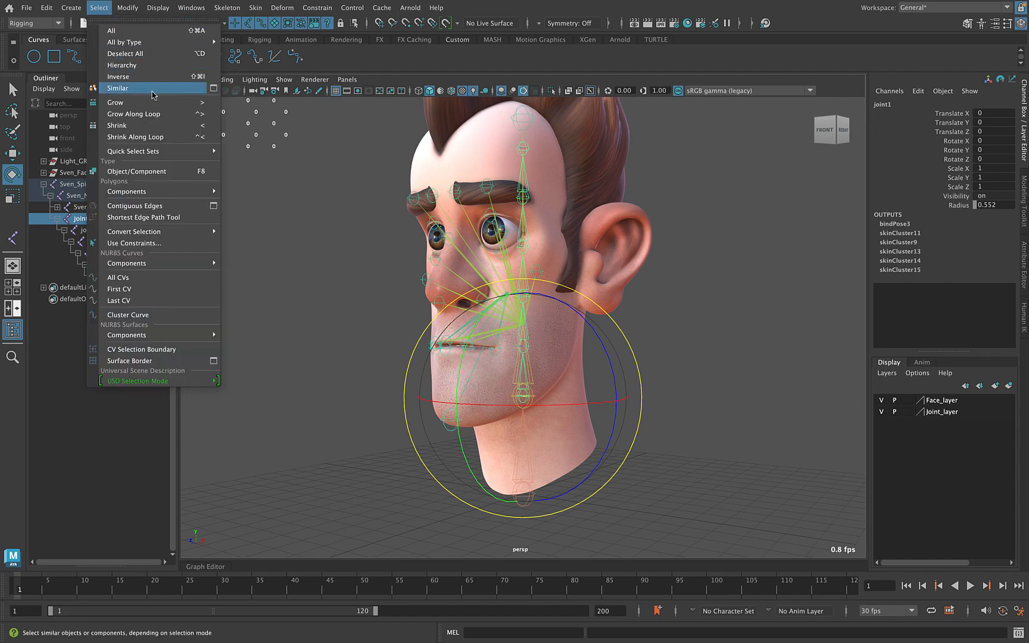
left_click(152, 72)
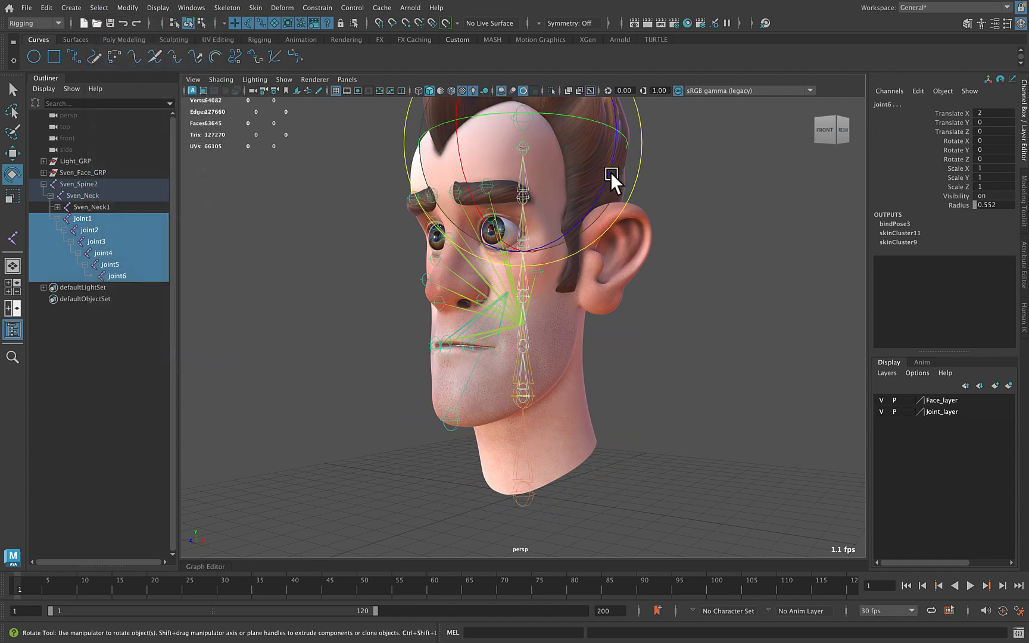
left_click_drag(607, 176, 601, 152)
key("ctrl+z")
left_click(729, 397)
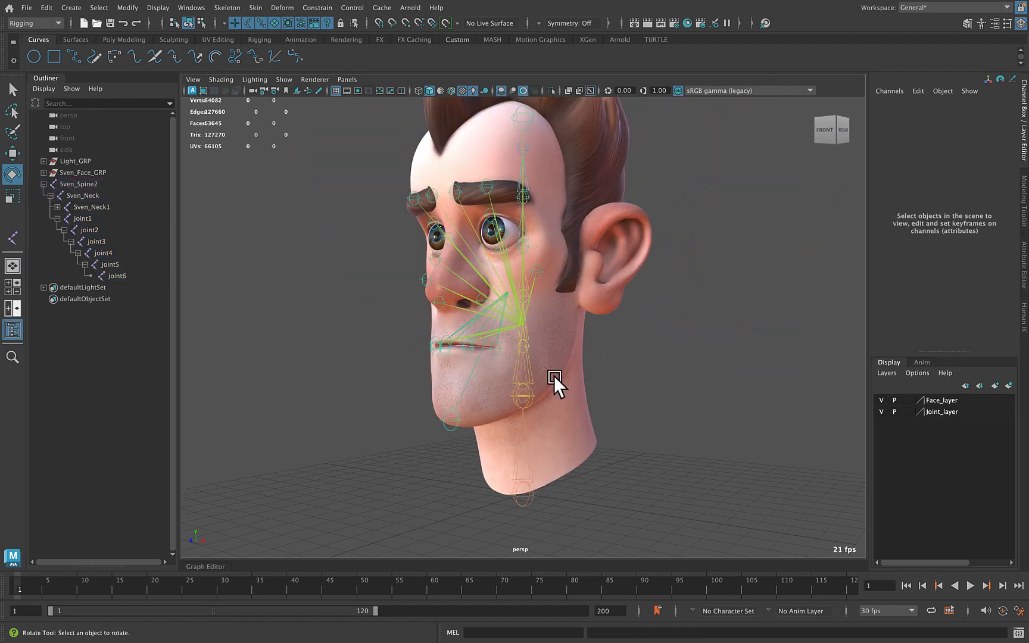
Rotate Sven_Chin_joint to test the jaw deformation, undo the rotation and deselect the joint
left_click_drag(568, 375, 496, 375, "alt")
scroll(496, 374, "up", 5)
left_click(453, 322)
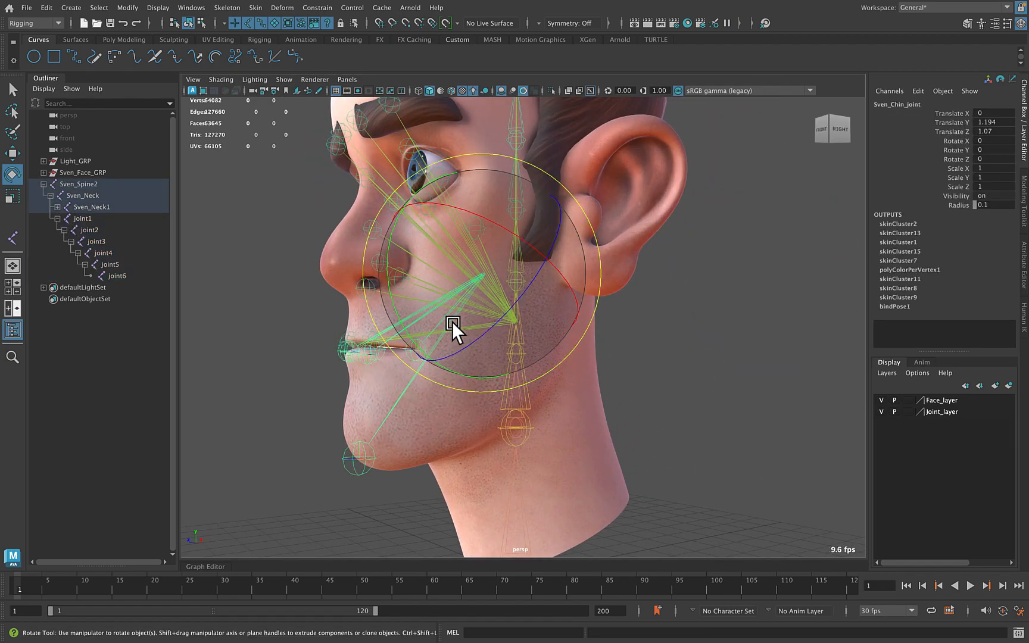
left_click_drag(388, 260, 518, 333)
key("ctrl+z")
left_click(699, 389)
right_click_drag(698, 389, 576, 365, "alt")
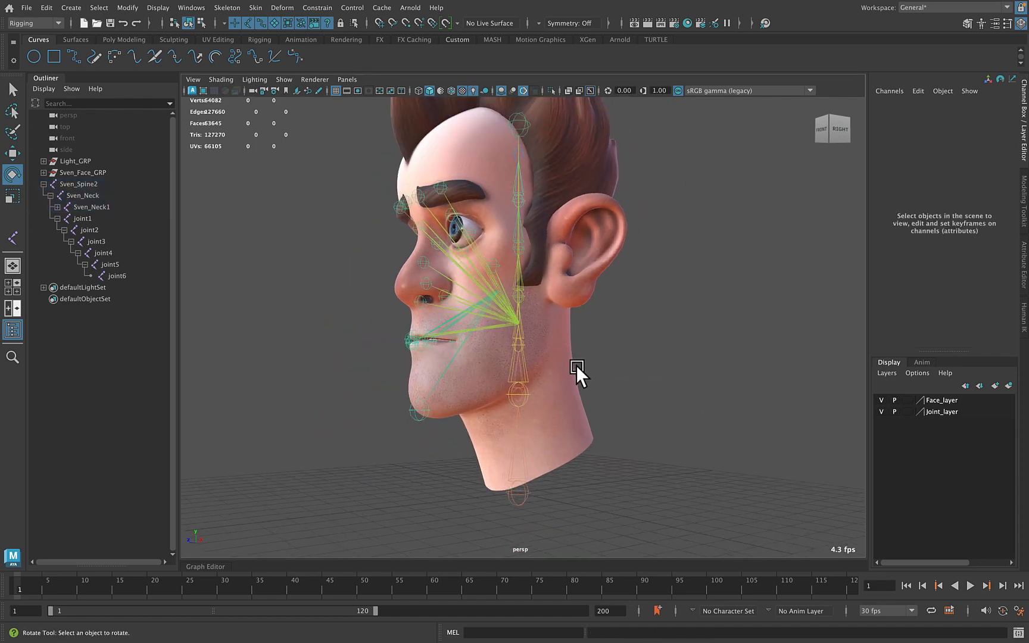
Create an IK Spline Handle running from joint1 at the chain's base to joint6 at its end
left_click_drag(576, 365, 608, 350, "alt")
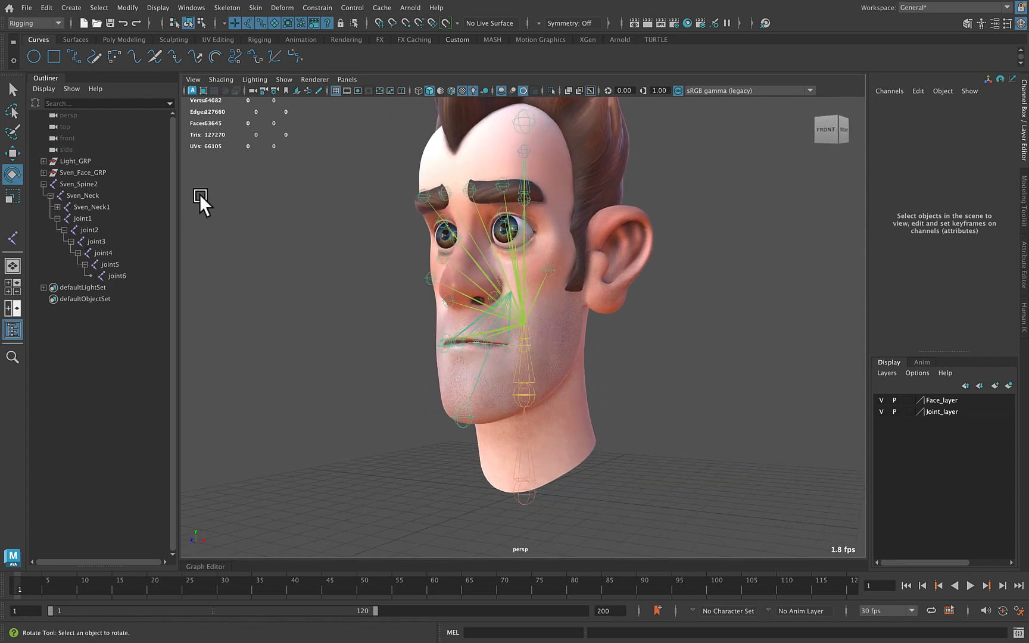
left_click(222, 10)
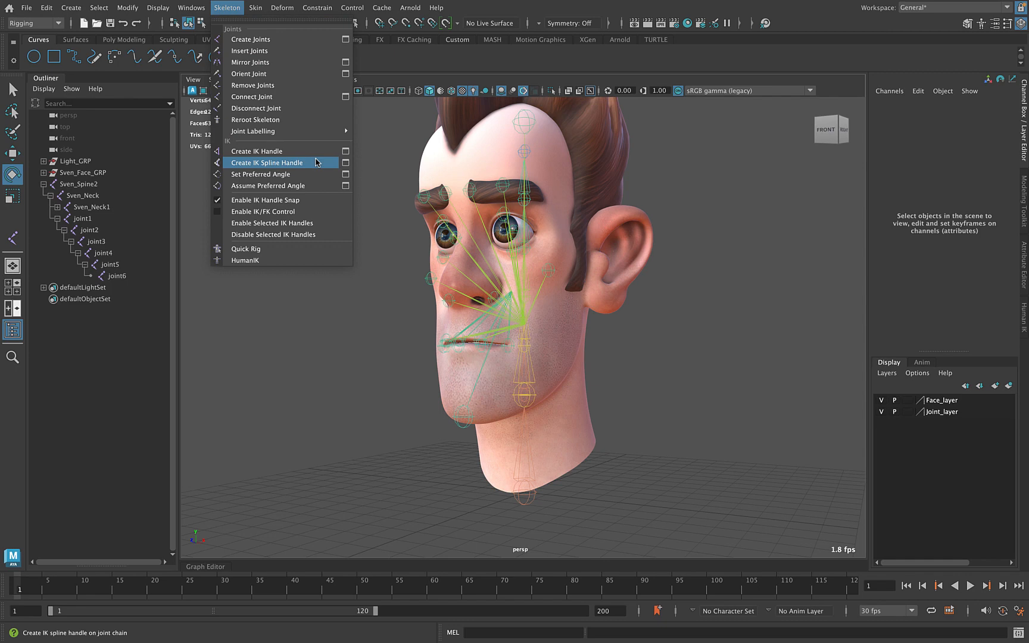
left_click(80, 214)
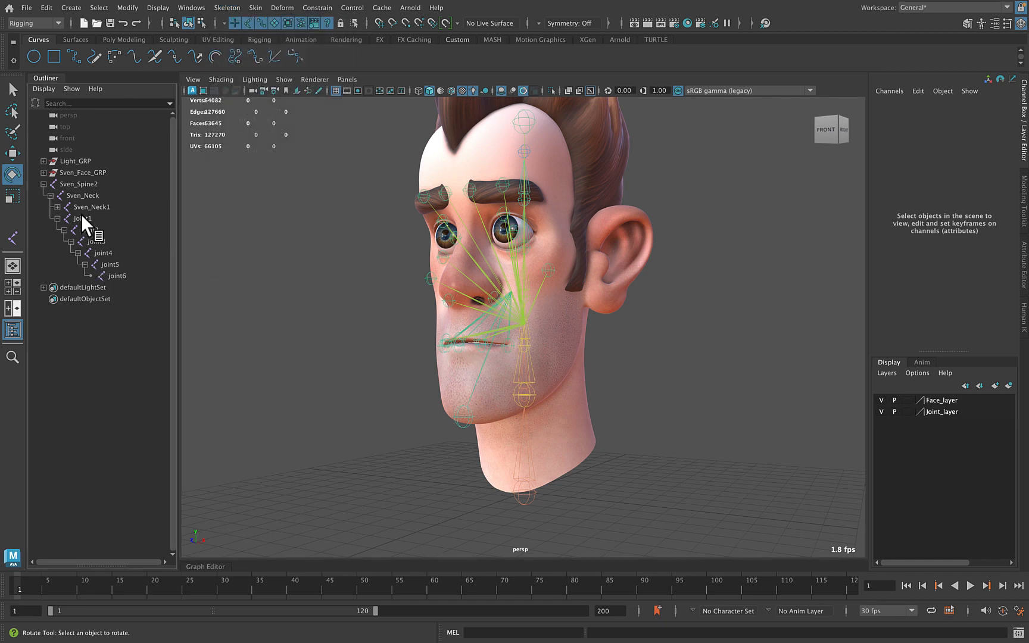
left_click(82, 218)
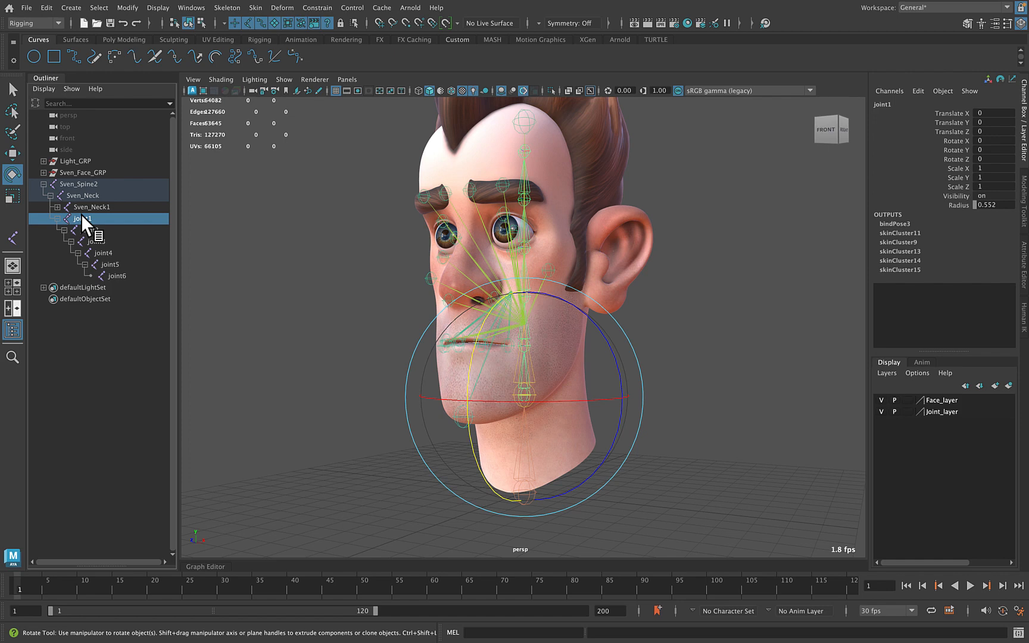
left_click(226, 7)
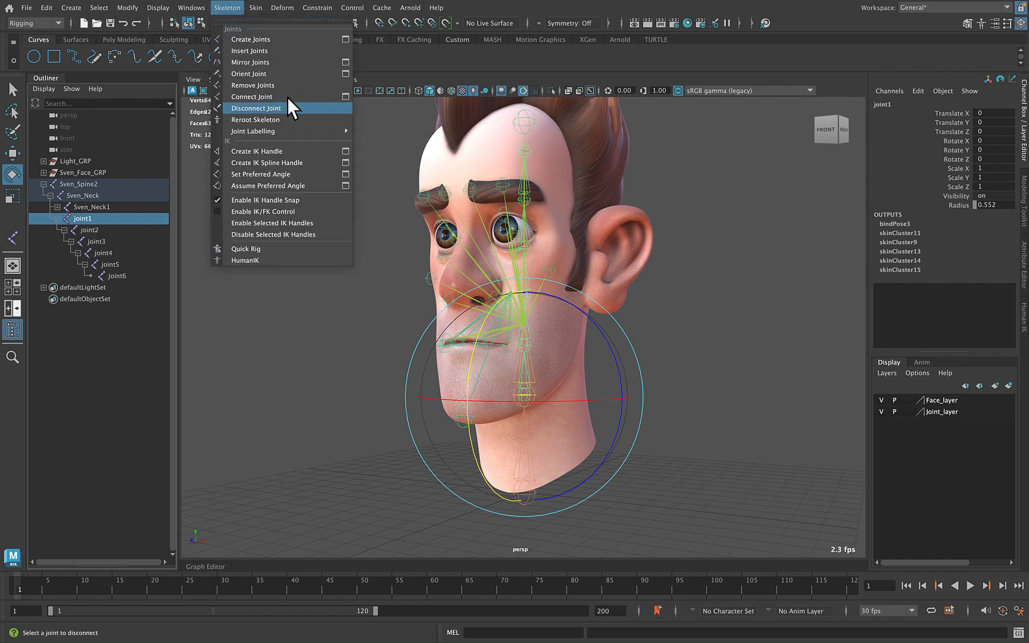
left_click(311, 163)
right_click_drag(481, 408, 644, 447, "alt")
left_click(528, 445)
middle_click_drag(605, 214, 591, 395, "alt")
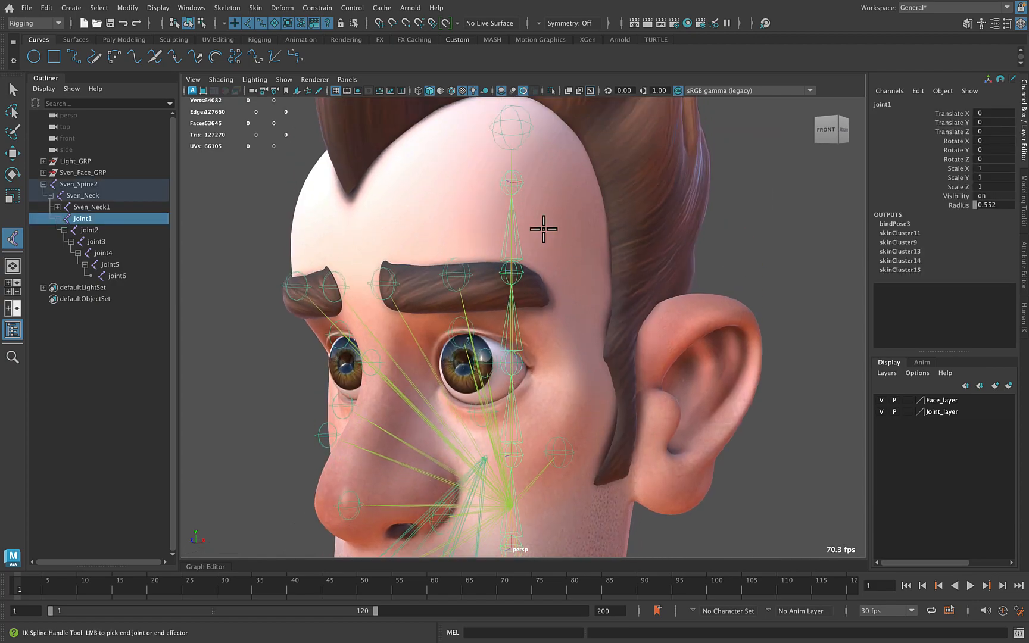
left_click(519, 183)
key("e")
key("f")
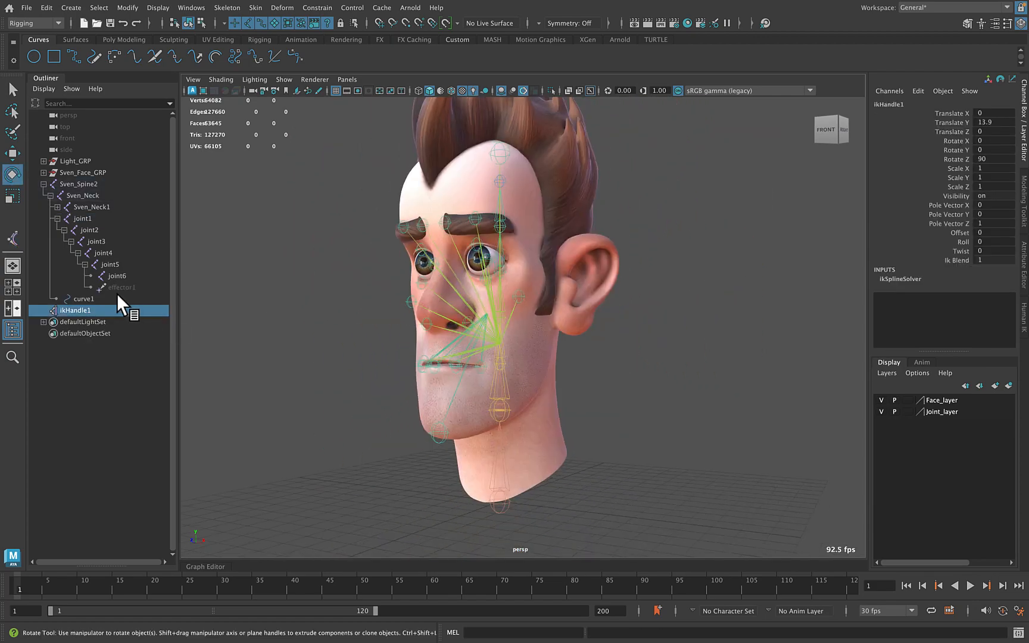
Add a nonlinear Sine deformer to curve1, the curve driving the spline IK
left_click(133, 299)
left_click(319, 6)
mouse_move(358, 203)
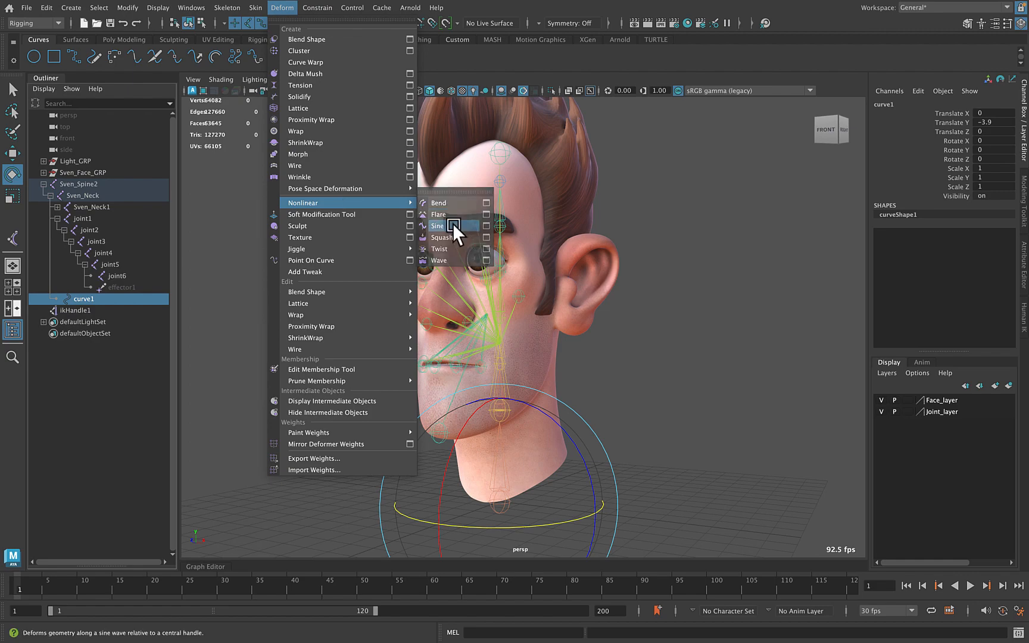
left_click(455, 228)
Set the sine deformer's Amplitude to 0.8 and its Low Bound to 0
left_click(952, 252)
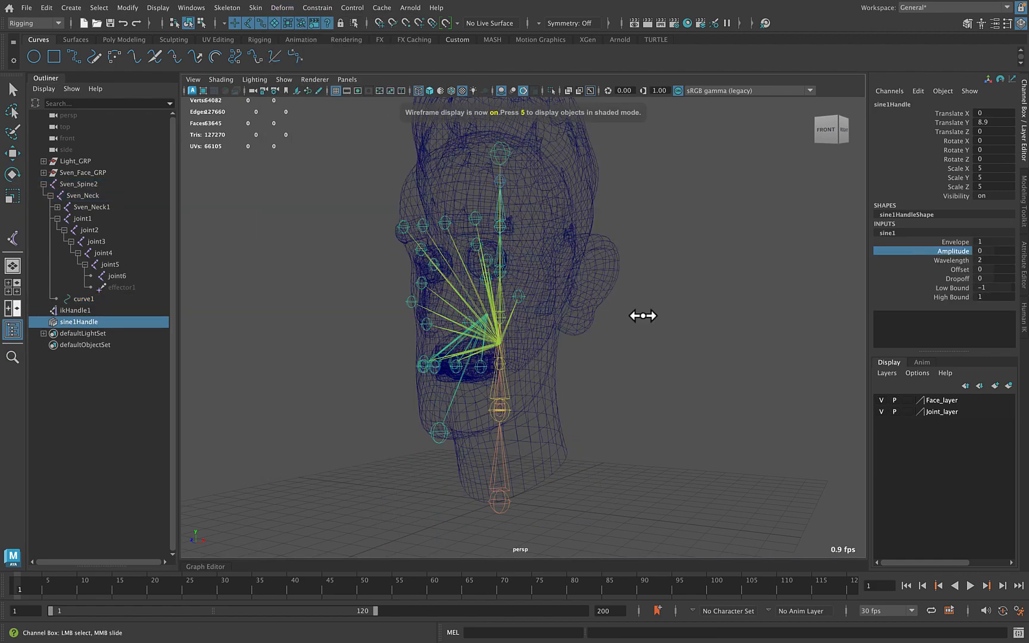
middle_click_drag(643, 315, 645, 315)
left_click(941, 288)
middle_click_drag(811, 314, 815, 314)
left_click(994, 288)
type("0")
key("Return")
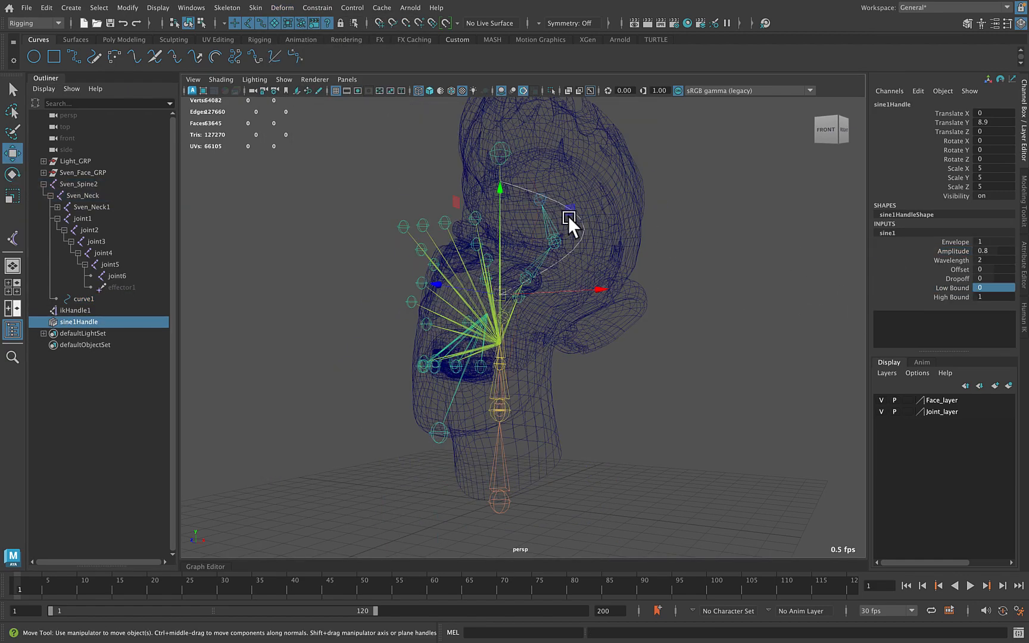
Snap the sine handle down to the base of the joint chain and set its High Bound to 2
key("x")
left_click_drag(499, 189, 502, 409)
left_click(1002, 296)
type("2")
key("Return")
Set the sine Wavelength to 1.6, Dropoff to -1 and Amplitude to 0.4, and restore the textured, lit display
left_click(953, 261)
middle_click_drag(775, 302, 750, 288)
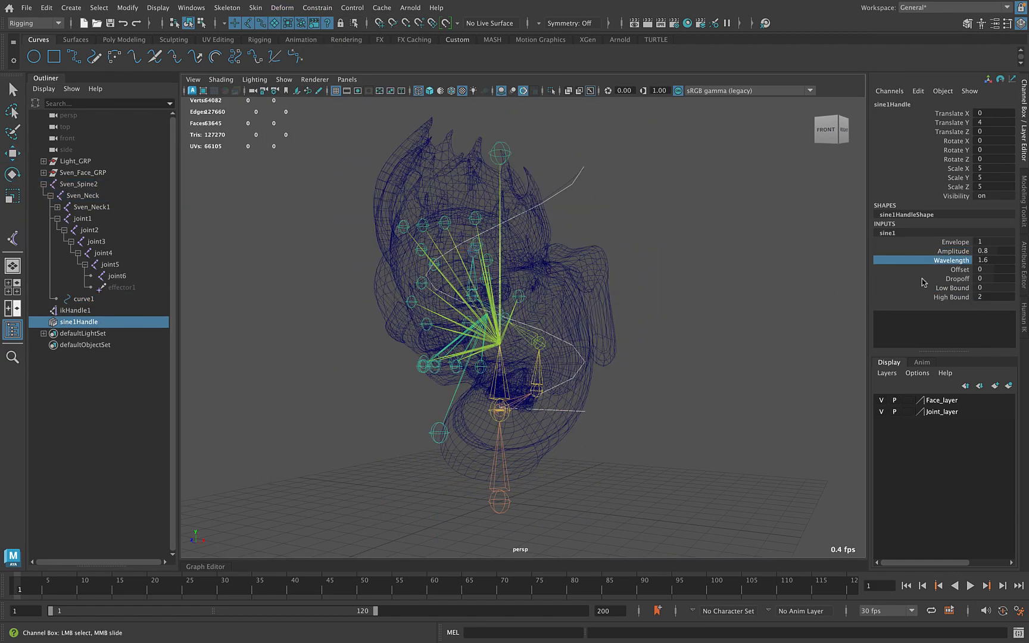
left_click(923, 279)
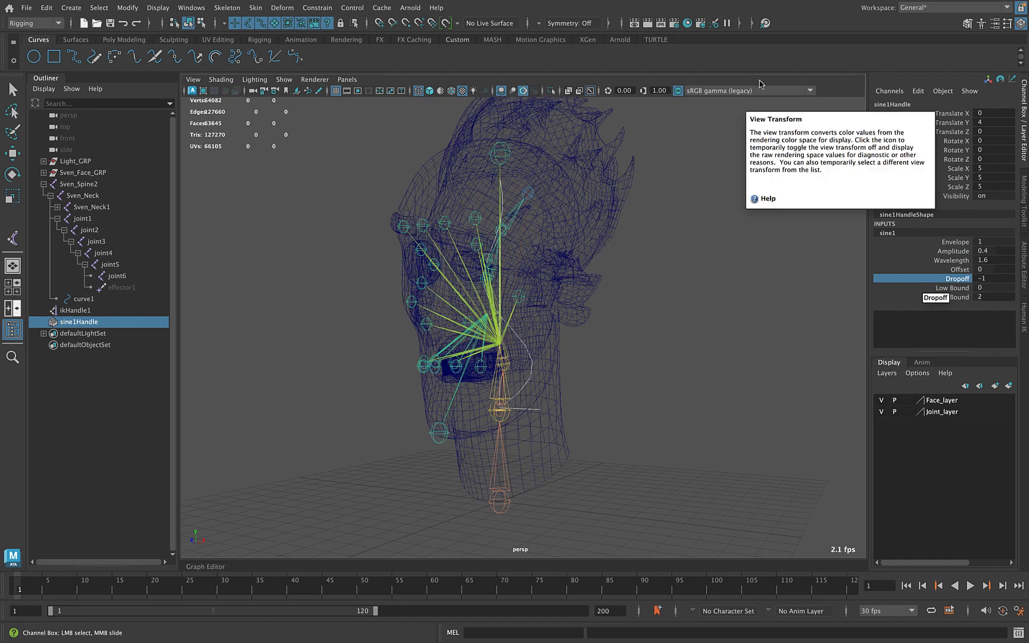
key("6")
key("7")
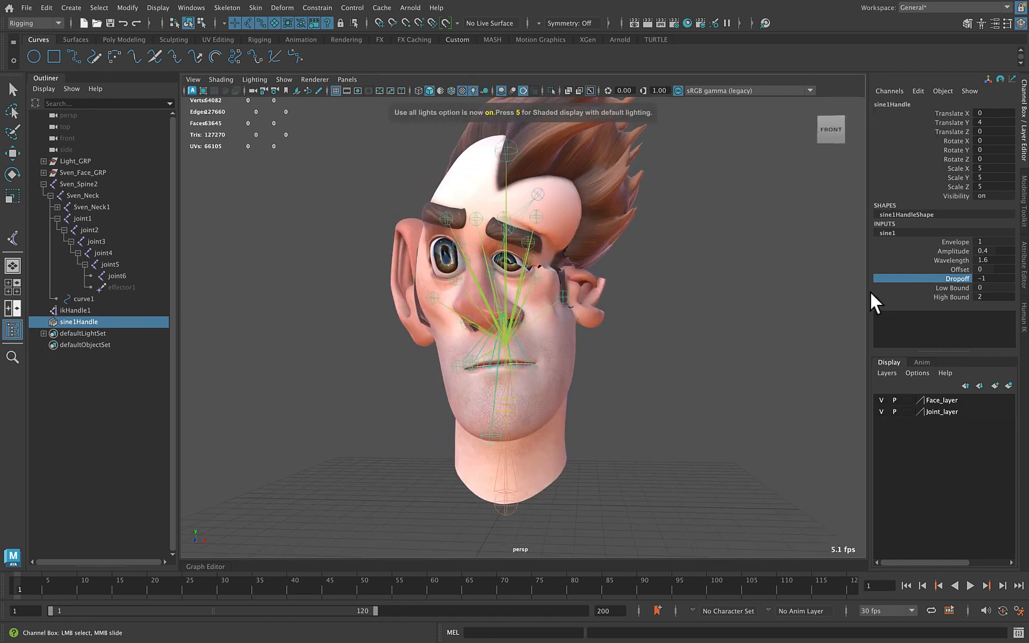
Set the sine deformer's Offset to 4.2 to test the head's wave motion
left_click(929, 251)
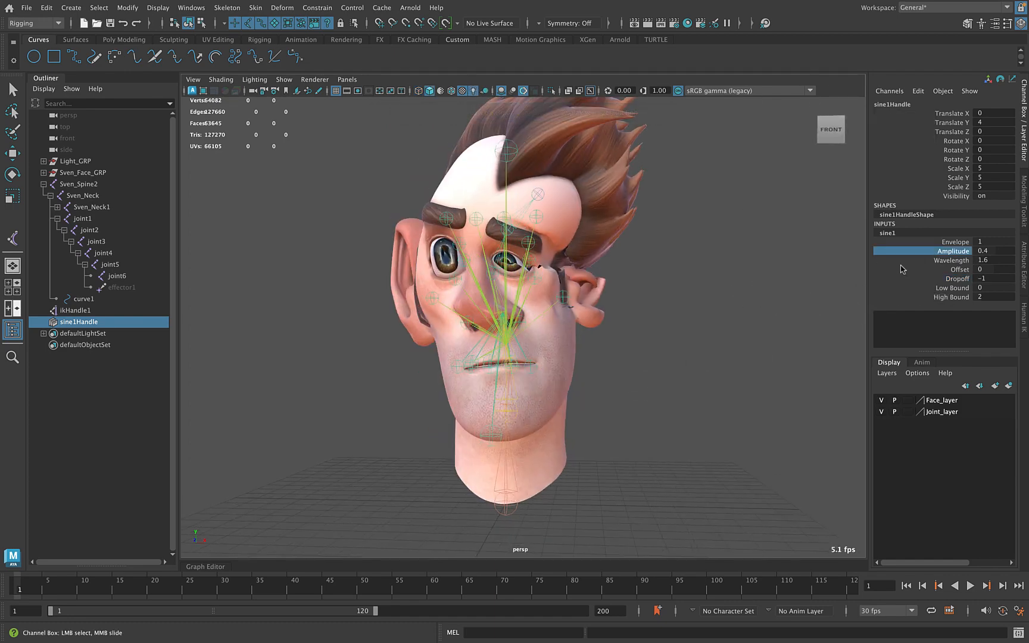
left_click(929, 270)
middle_click_drag(774, 299, 786, 301)
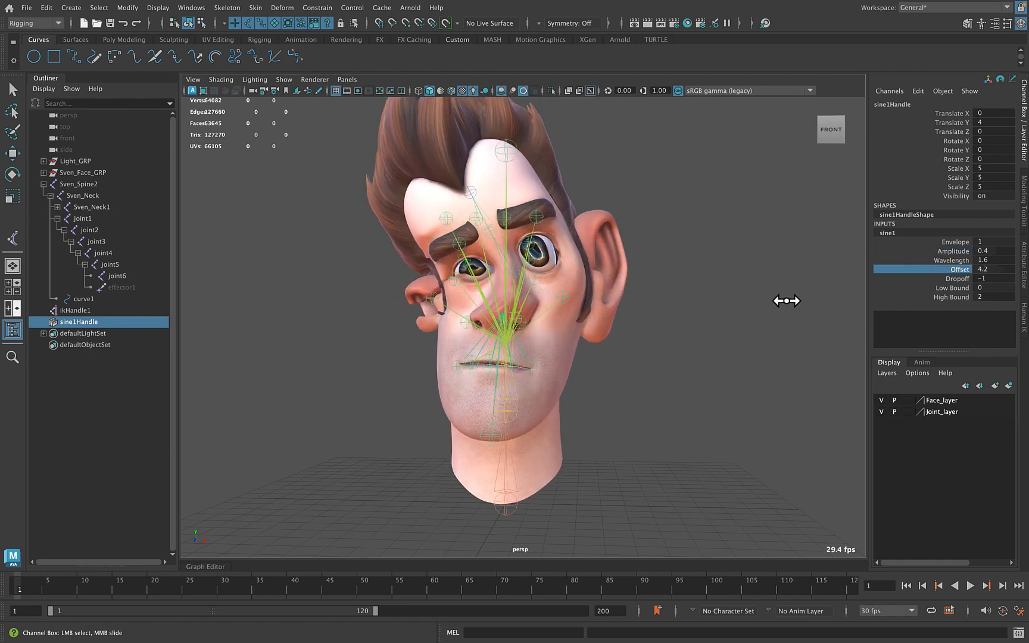
Lower Sven_Left_Up_Eye_joint to a Translate Y of 2.543 to test the eyelid, and undo the move
left_click_drag(786, 301, 419, 220, "alt")
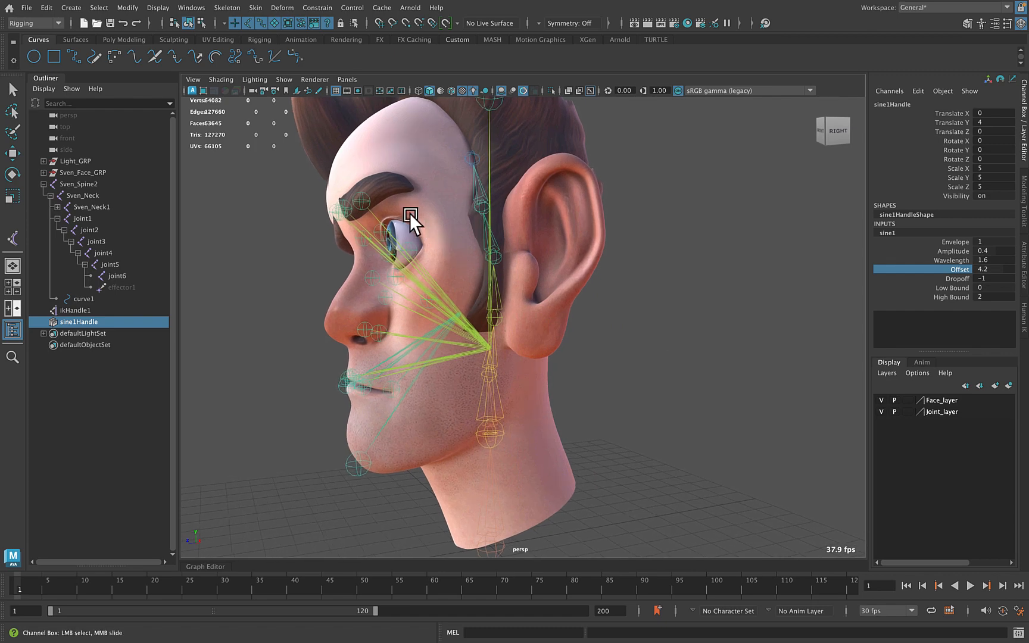
left_click(364, 201)
key("w")
right_click_drag(458, 231, 476, 215, "alt")
left_click(474, 207)
left_click(474, 209)
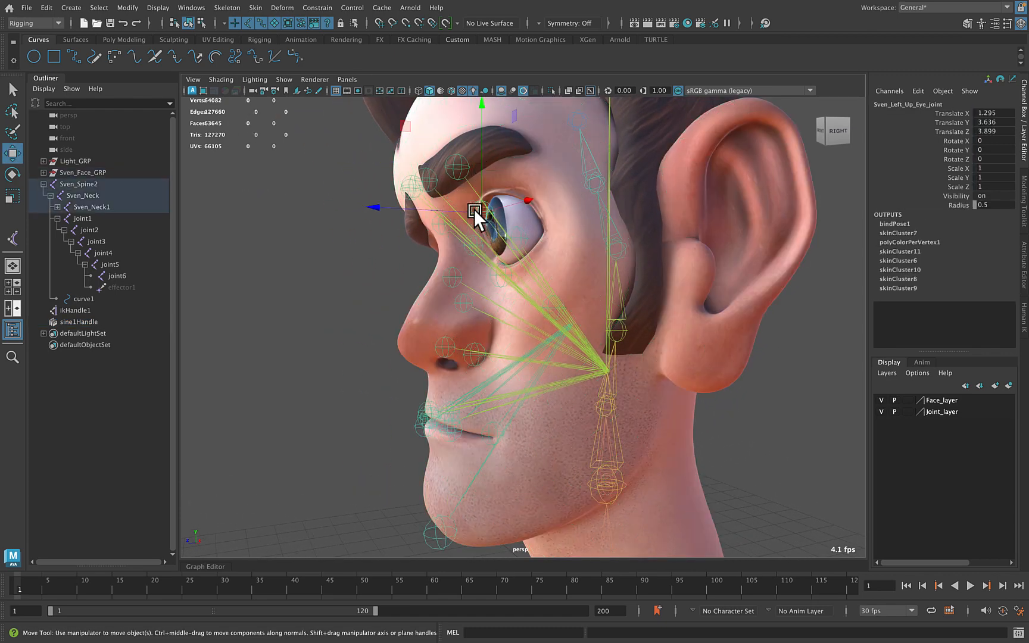
left_click_drag(480, 145, 490, 200)
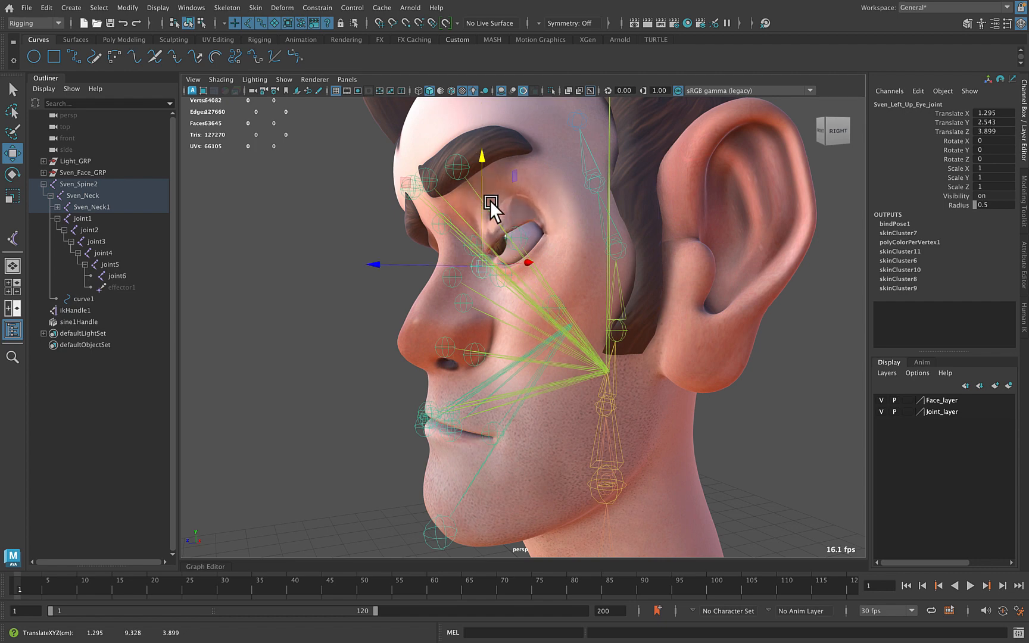
key("ctrl+z")
Open the mouth by rotating Sven_Chin_joint to a Rotate Y of 13.119
left_click(542, 369)
key("e")
left_click_drag(482, 279, 508, 328)
scroll(508, 327, "down", 5)
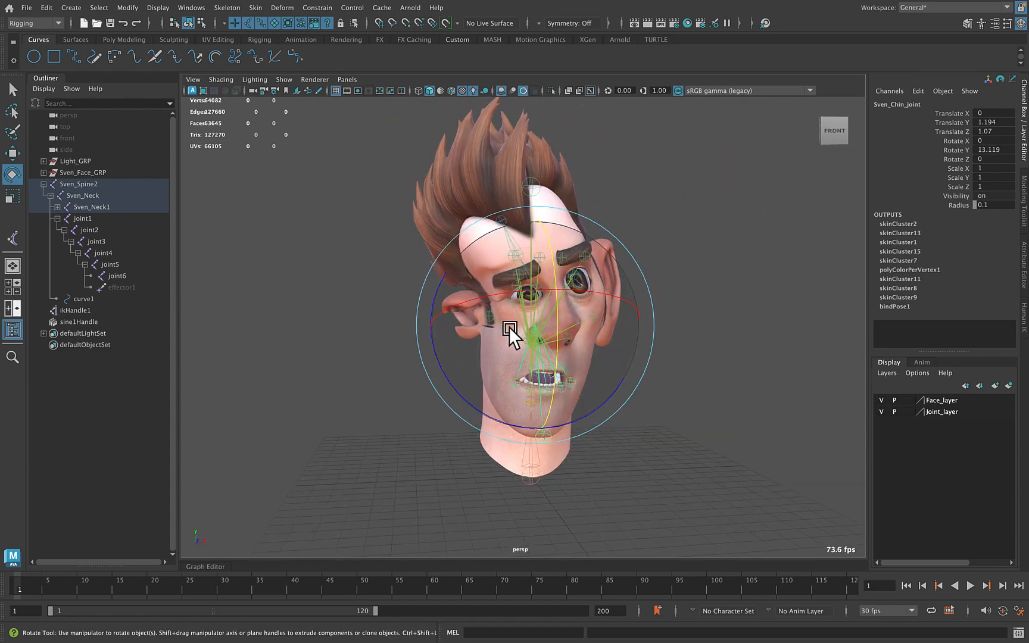
scroll(508, 327, "up", 4)
Set the Offset of the sine deformer on sine1Handle to 8.2
left_click(98, 320)
left_click(888, 234)
left_click(961, 271)
middle_click_drag(748, 286, 761, 287)
mouse_move(758, 342)
left_mouse_down("alt")
mouse_move(731, 345)
mouse_move(743, 340)
left_mouse_up("alt")
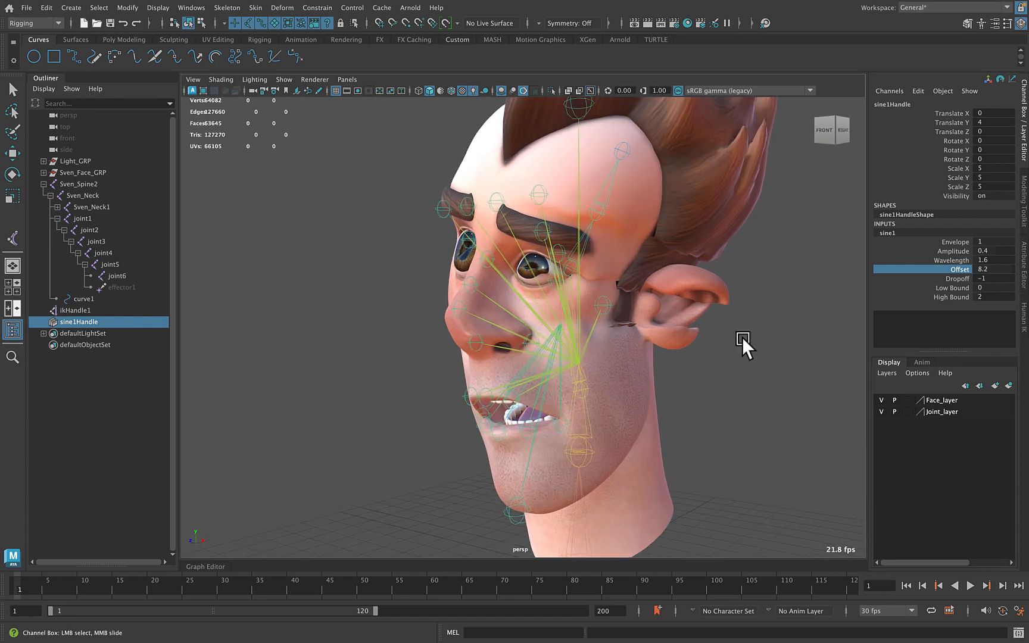
Select the Sven_Head mesh and activate weight painting for its skinCluster8
left_click(641, 185)
key("e")
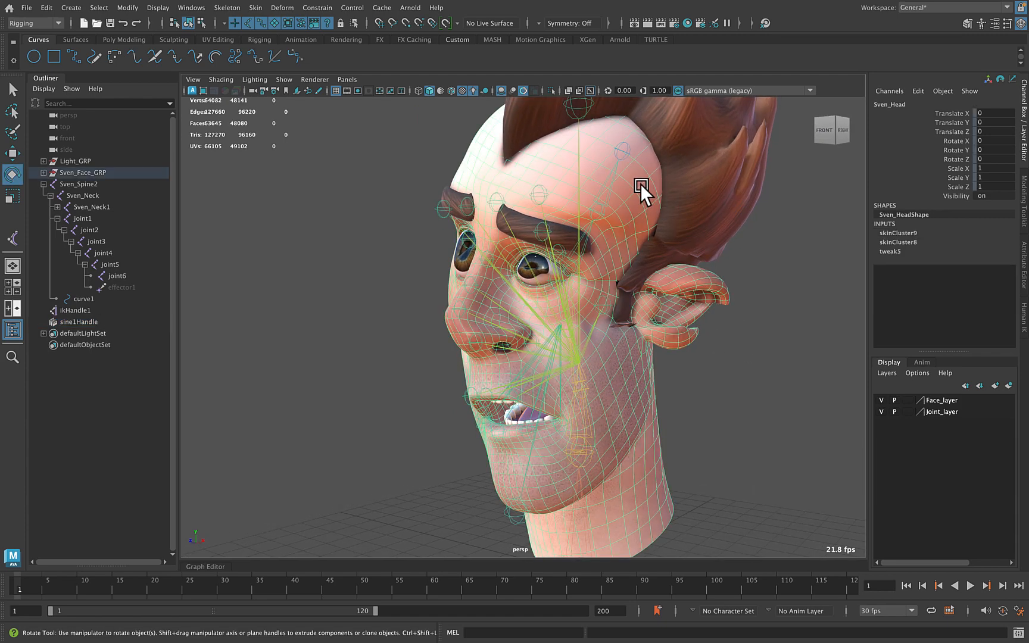
right_click(641, 186)
mouse_move(666, 428)
mouse_move(670, 379)
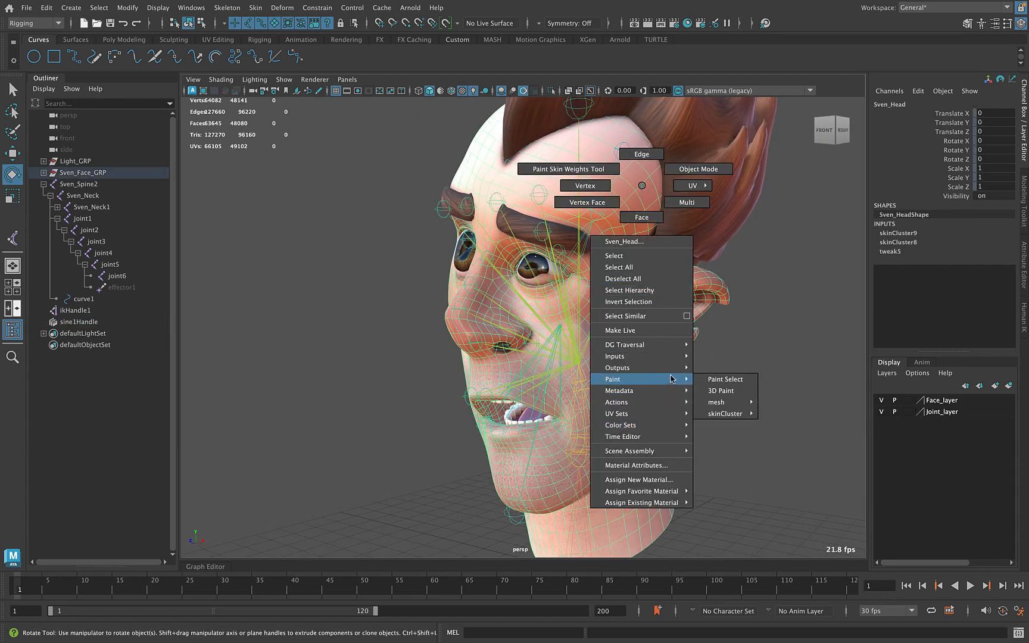
mouse_move(725, 413)
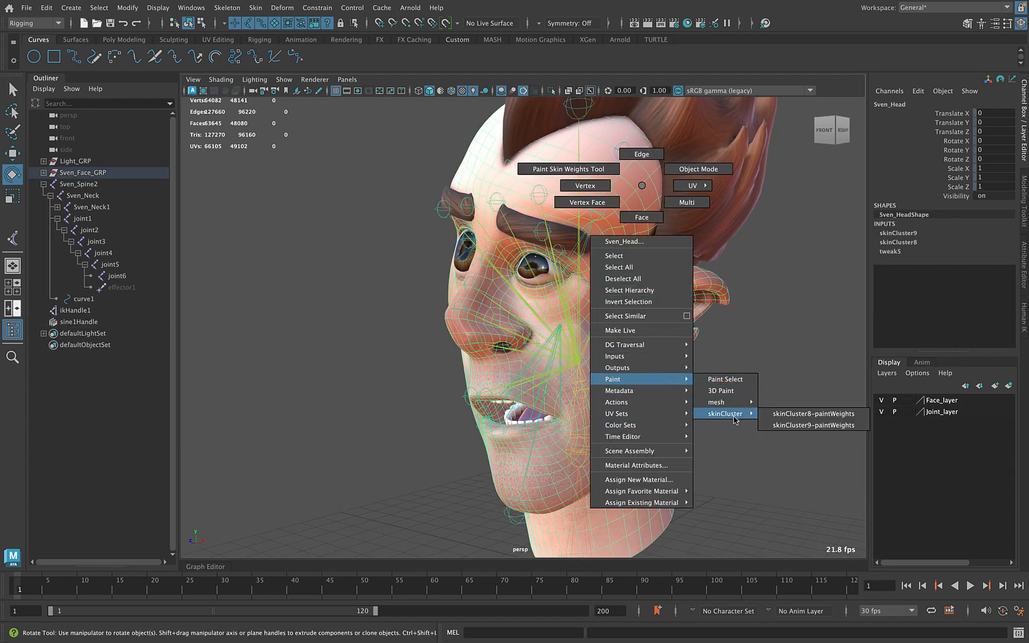
left_click(792, 415)
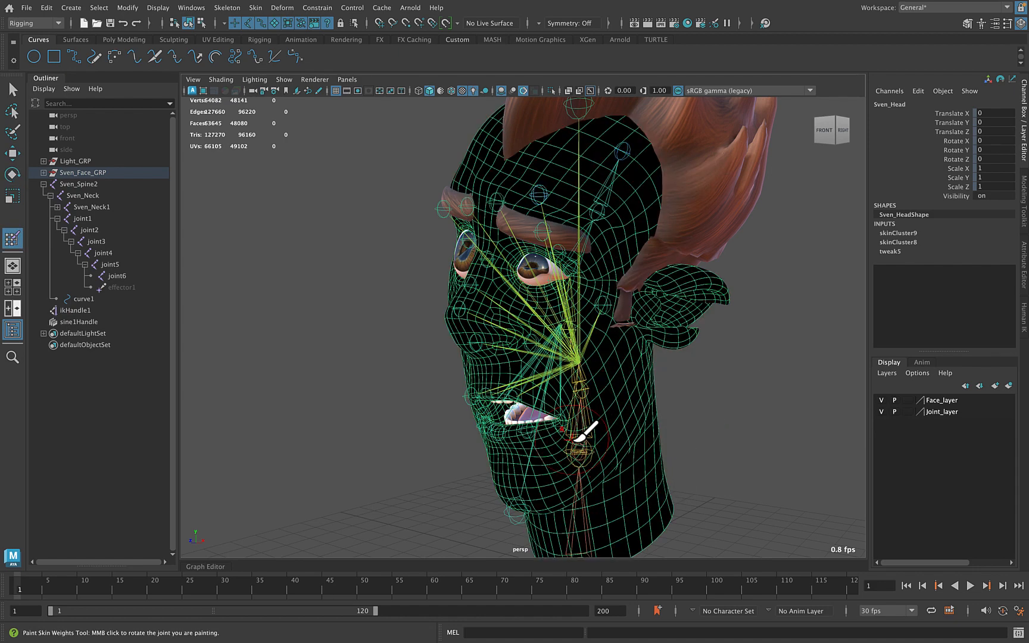
Open the Paint Skin Weights Tool settings and compare the influences of skinCluster9 and skinCluster8
double_click(14, 241)
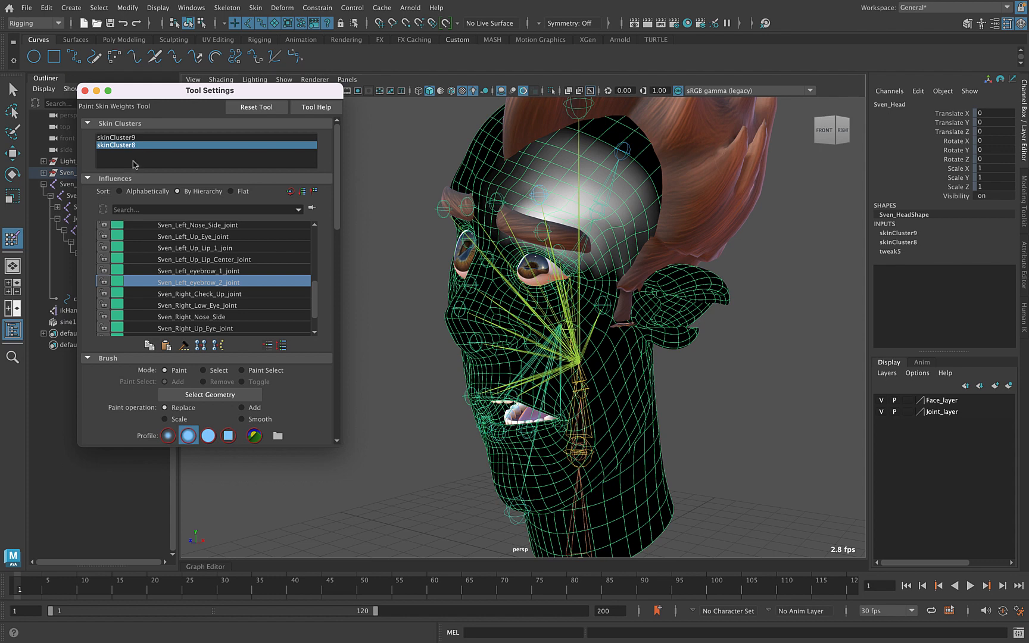
left_click(135, 138)
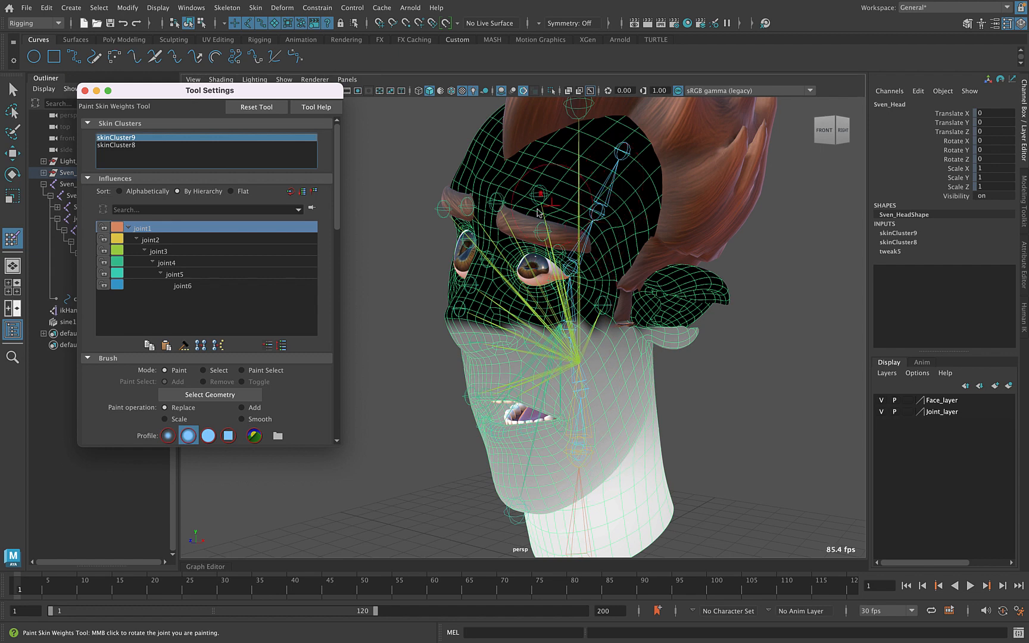
left_click(118, 146)
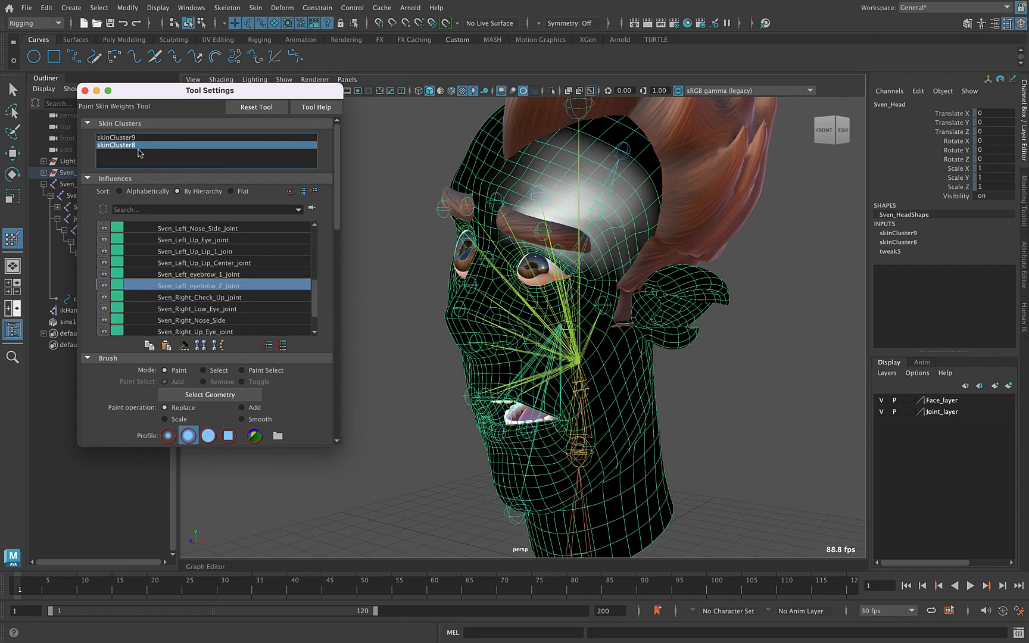
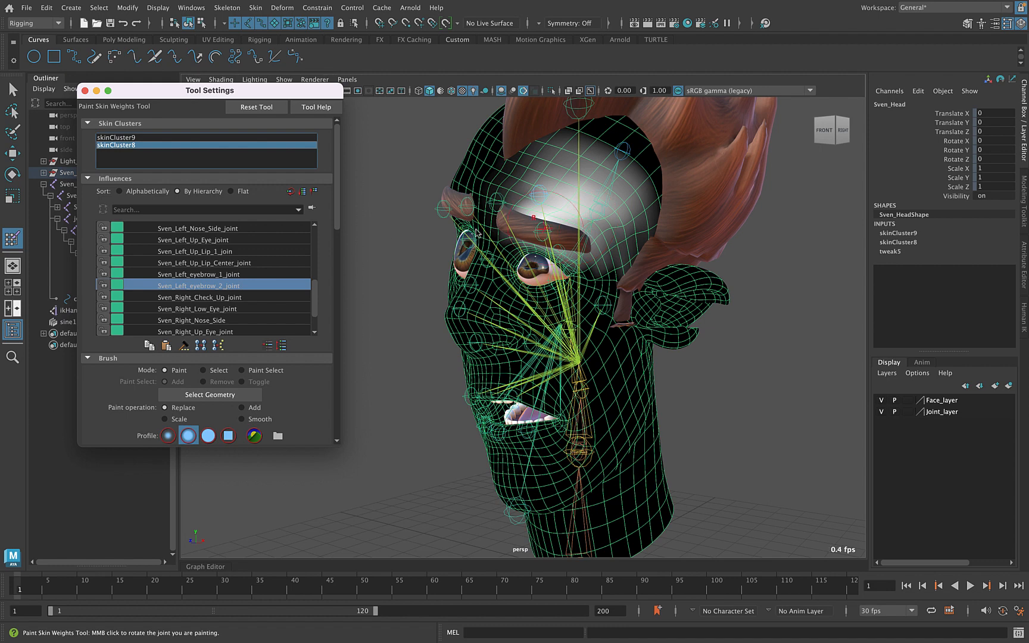
Leave weight painting, close the tool settings, and delete curve1, ikHandle1 and sine1Handle from the scene
key("w")
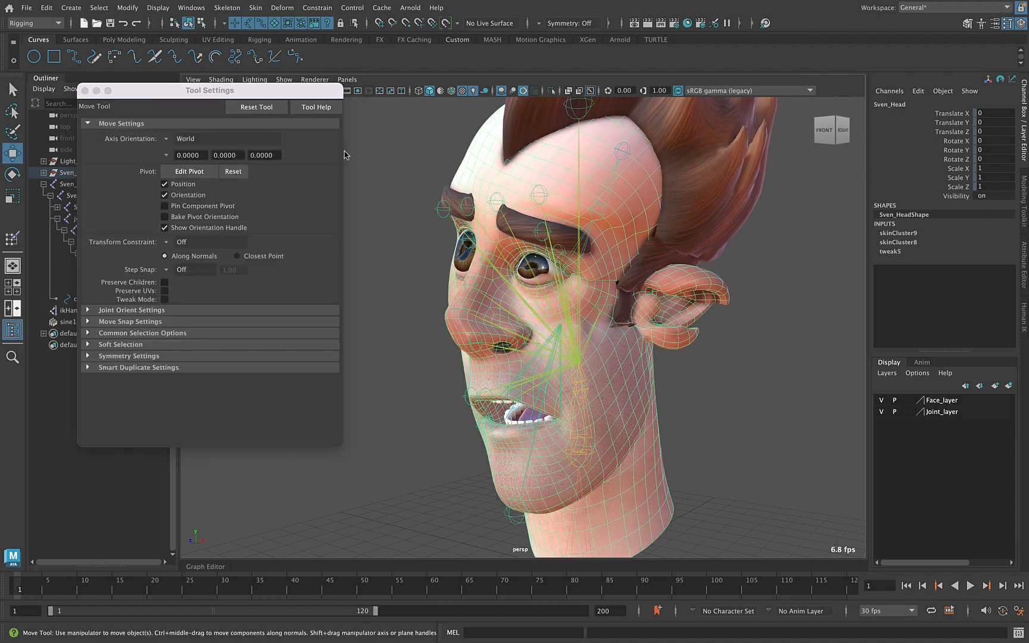
left_click(85, 91)
left_click_drag(558, 298, 606, 388, "alt")
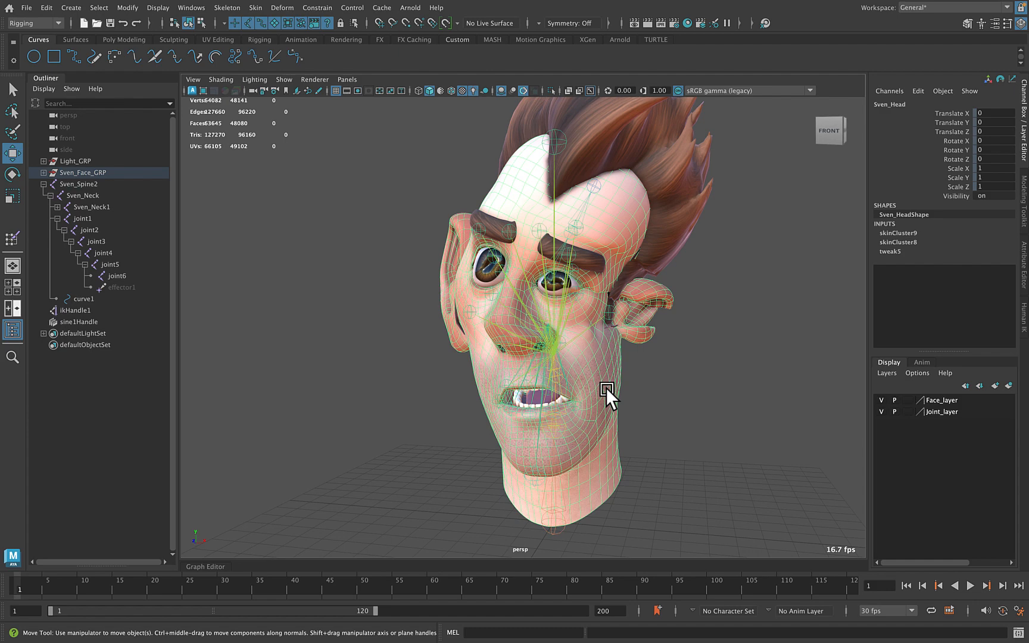
left_click_drag(96, 296, 91, 319)
key("Delete")
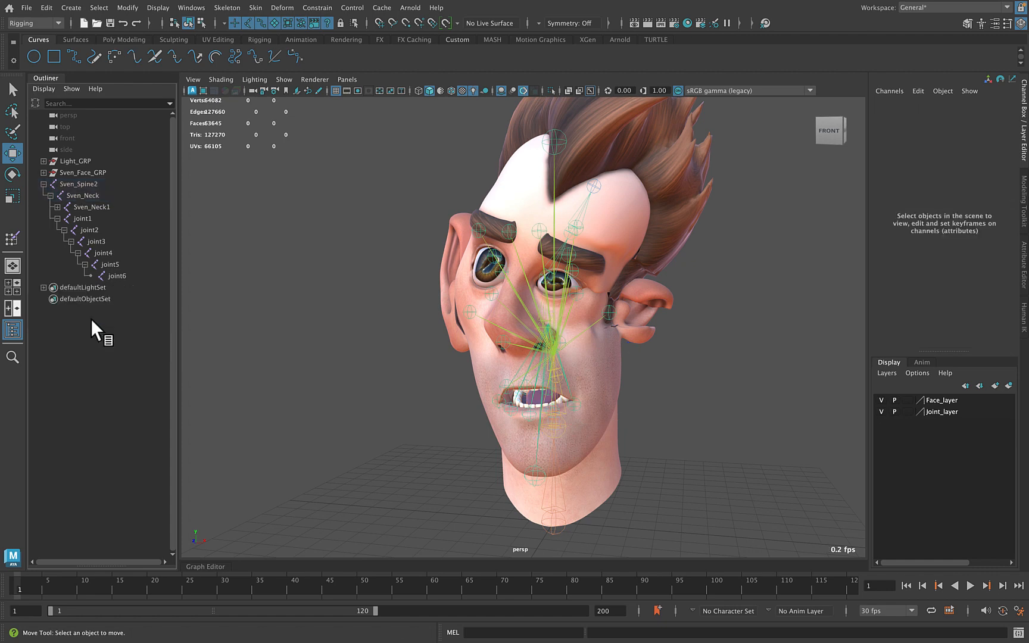
Select the Sven_Spine2 root joint and move it along X to a Translate X of -4.587
left_click(530, 516)
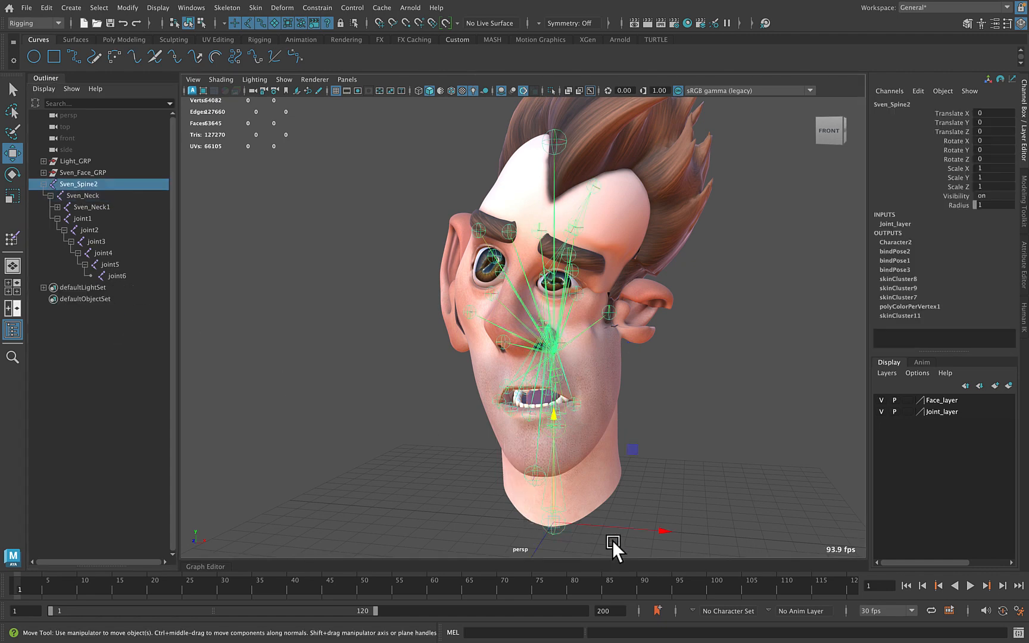
left_click_drag(671, 535, 544, 514)
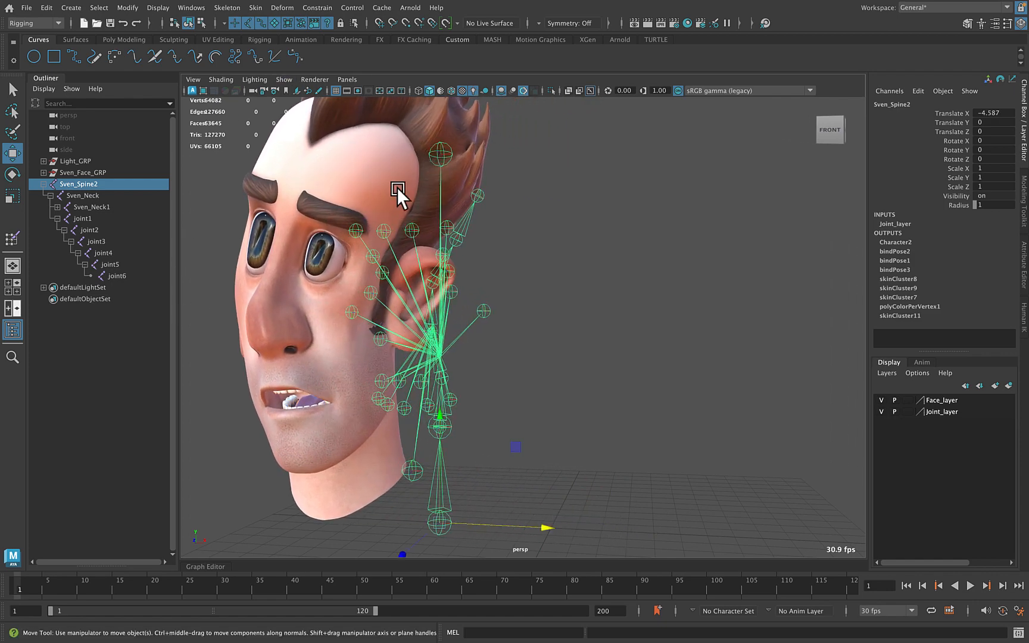
middle_click_drag(536, 349, 713, 375, "alt")
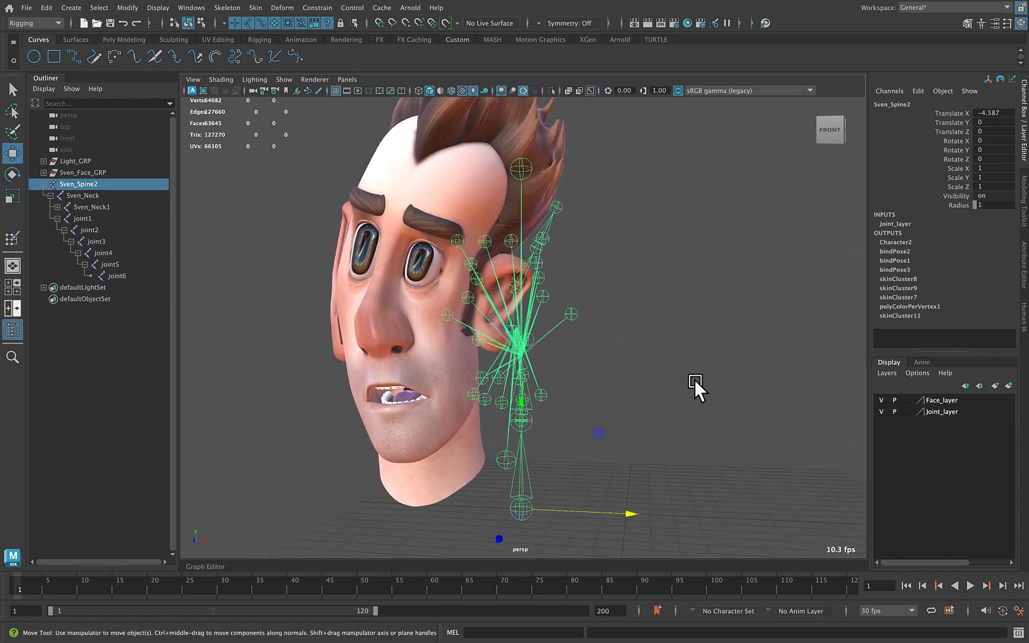
left_click_drag(686, 383, 646, 377, "alt")
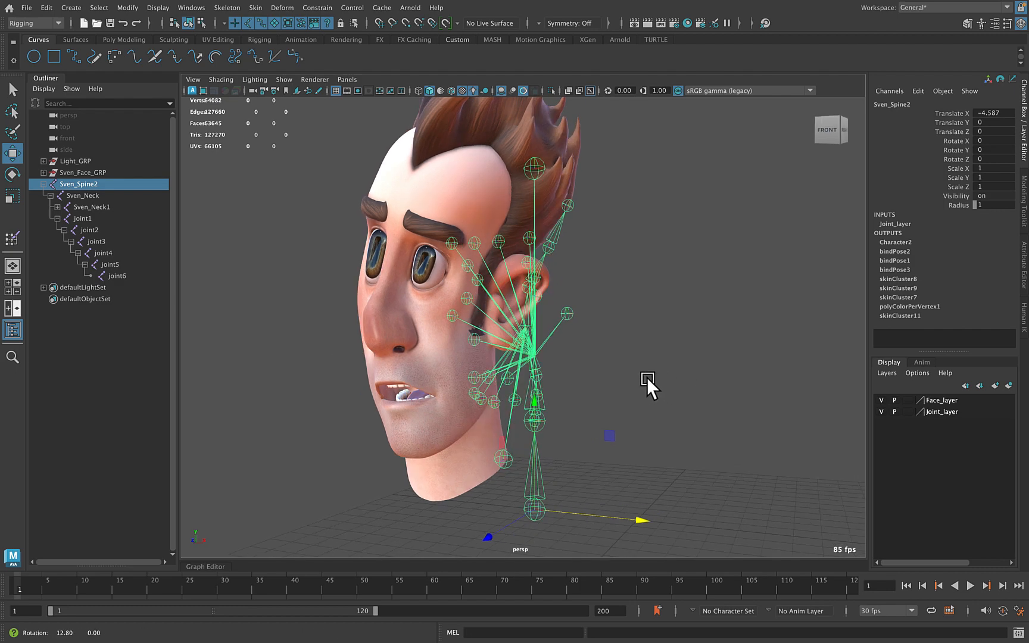
Select the Sven_Head mesh and set the Relative Space Mode of its skinCluster9 to Local
left_click(1023, 271)
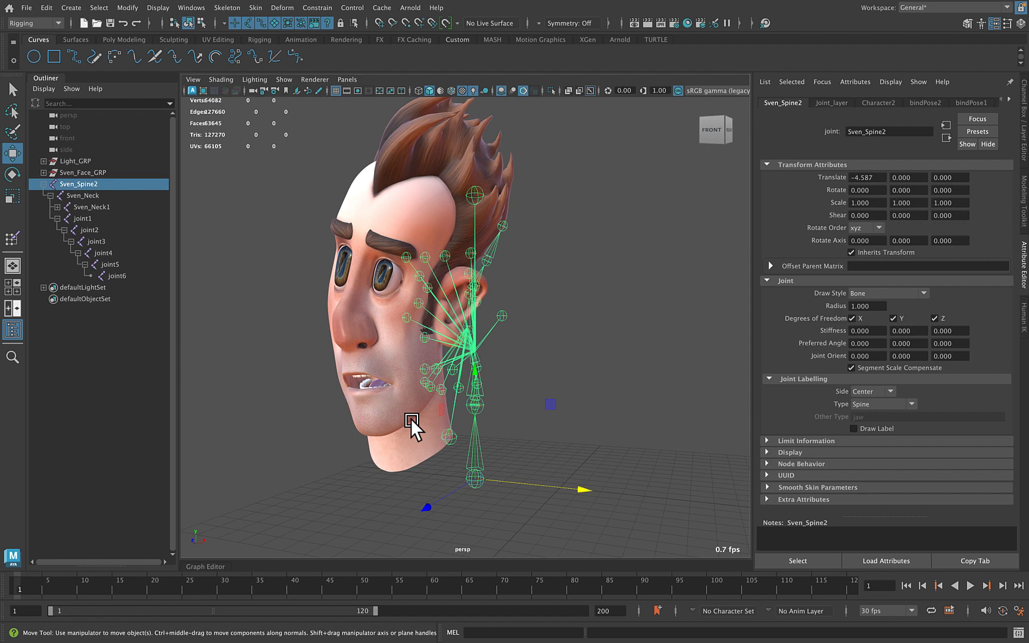
left_click(402, 197)
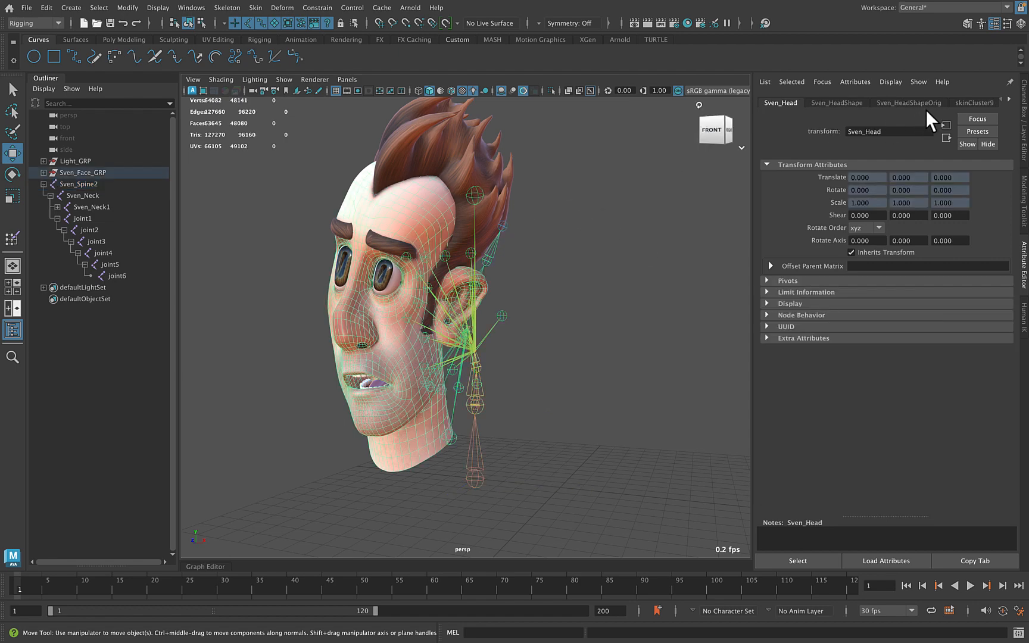
left_click(961, 103)
left_click(894, 213)
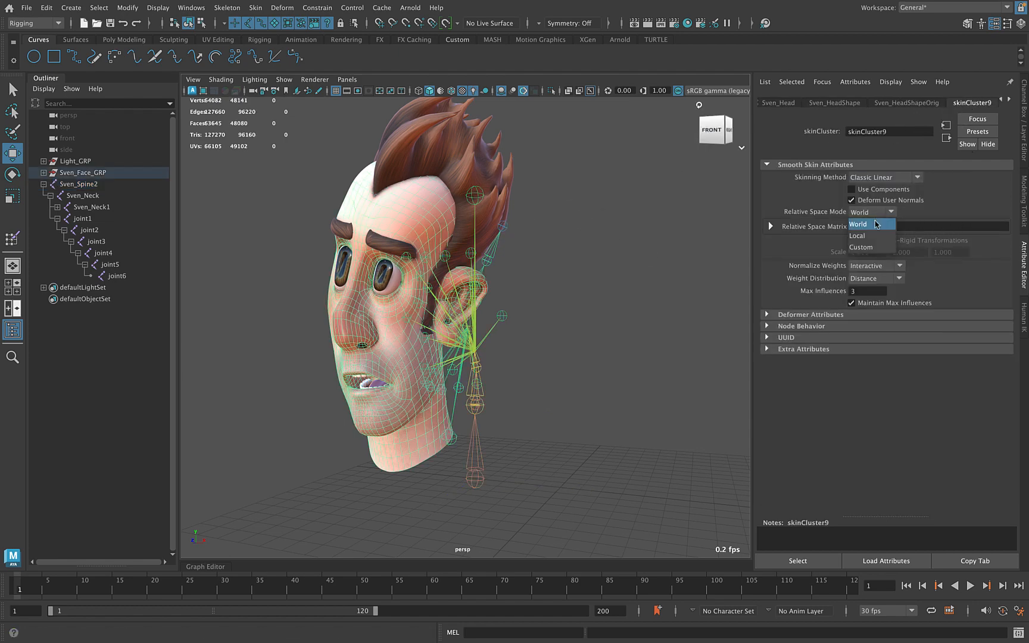
left_click(875, 235)
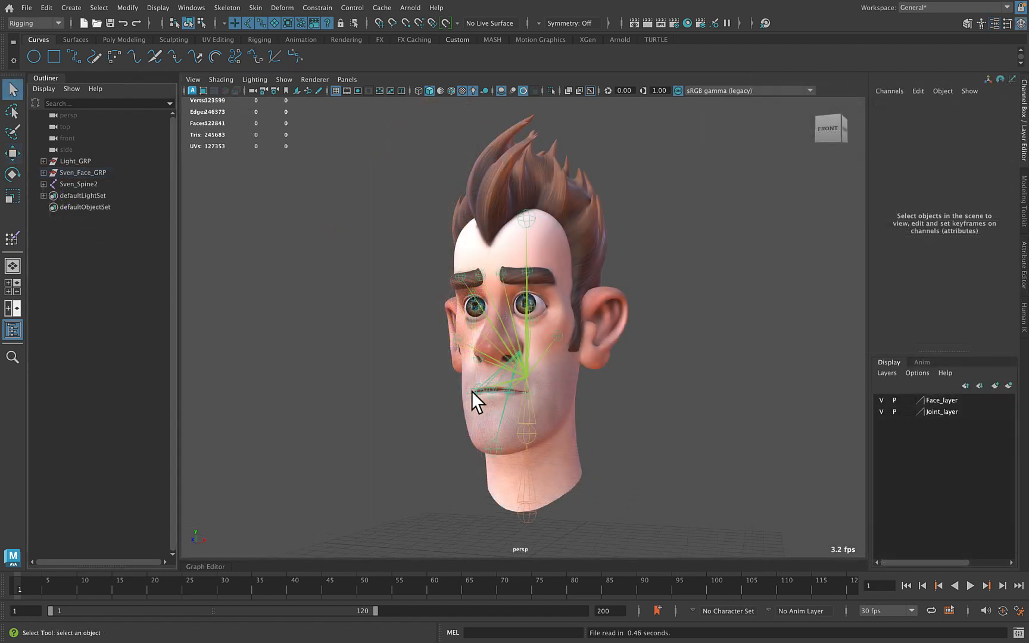
Select the Sven_Neck1 joint, show its attributes, and examine the bones fanning out to the facial joints
left_click_drag(473, 398, 422, 396, "alt")
right_click_drag(423, 396, 605, 400, "alt")
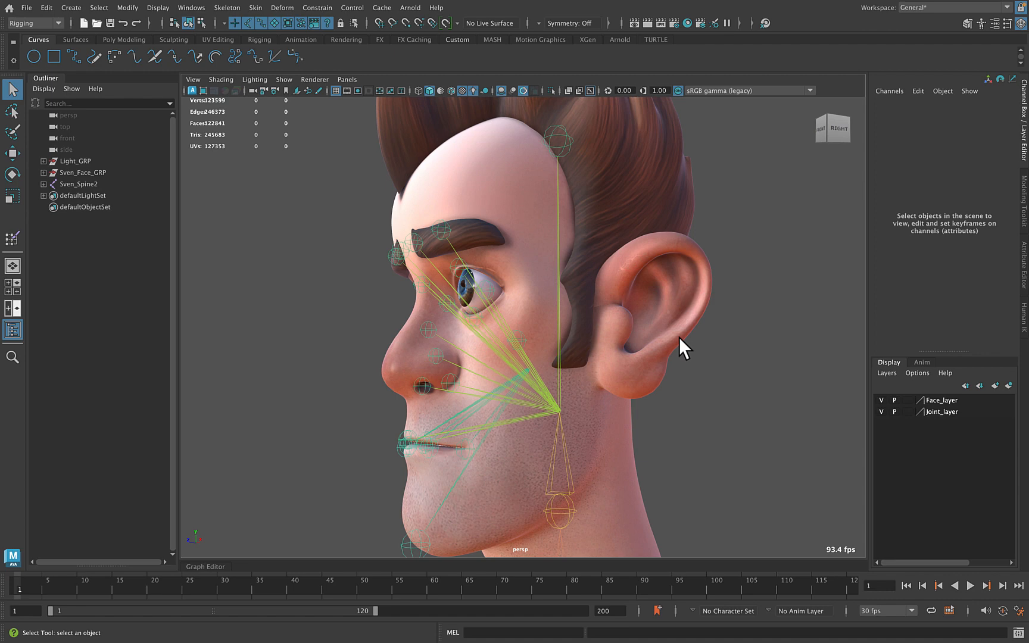
middle_click_drag(602, 358, 600, 298, "alt")
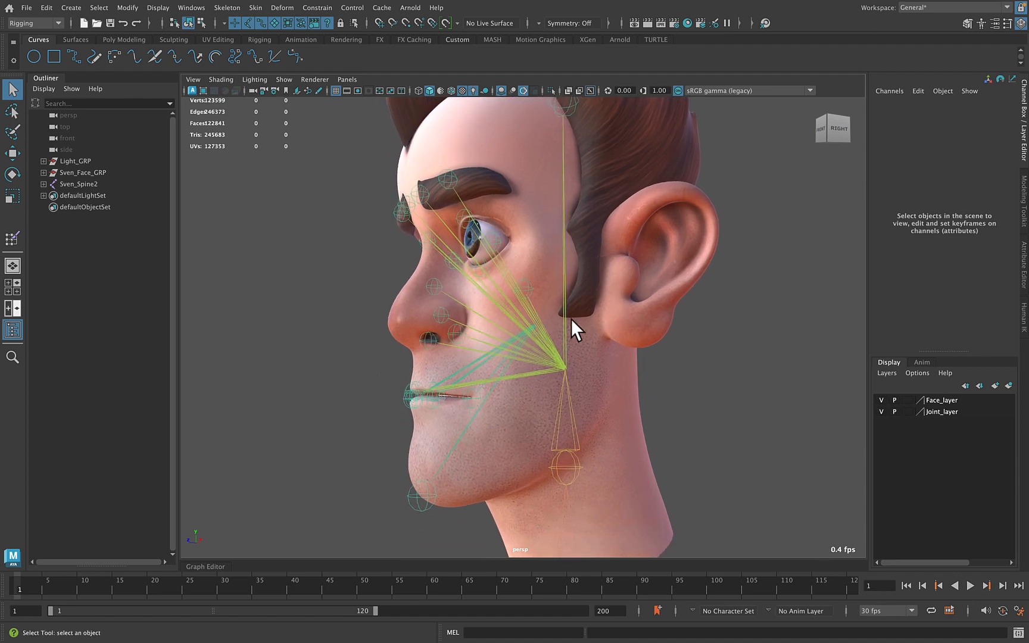
right_click_drag(503, 366, 517, 371, "alt")
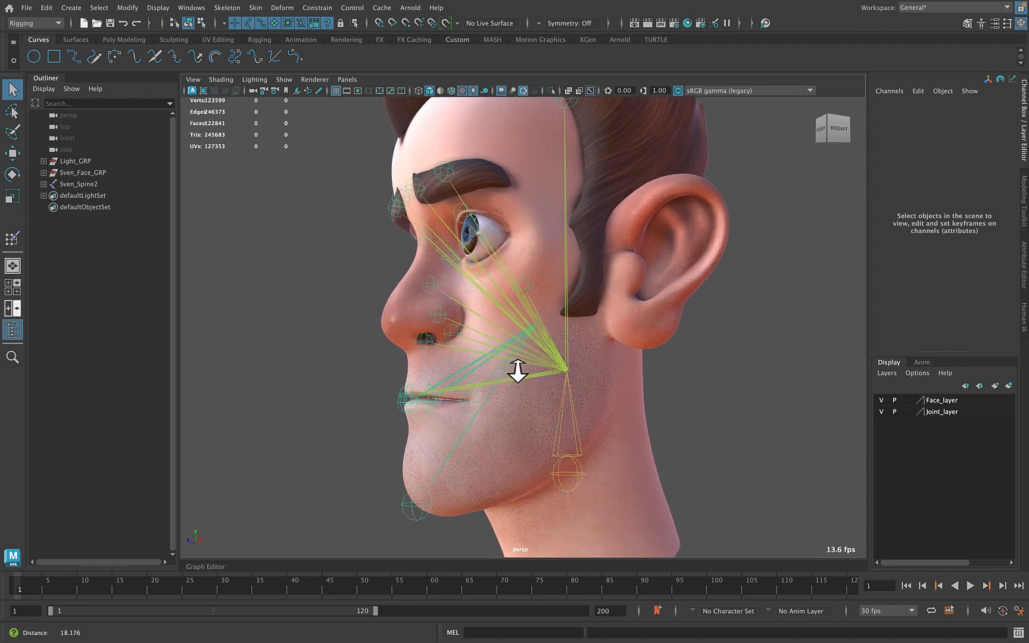
left_click(506, 305)
left_click(1023, 286)
left_click_drag(408, 330, 457, 322, "alt")
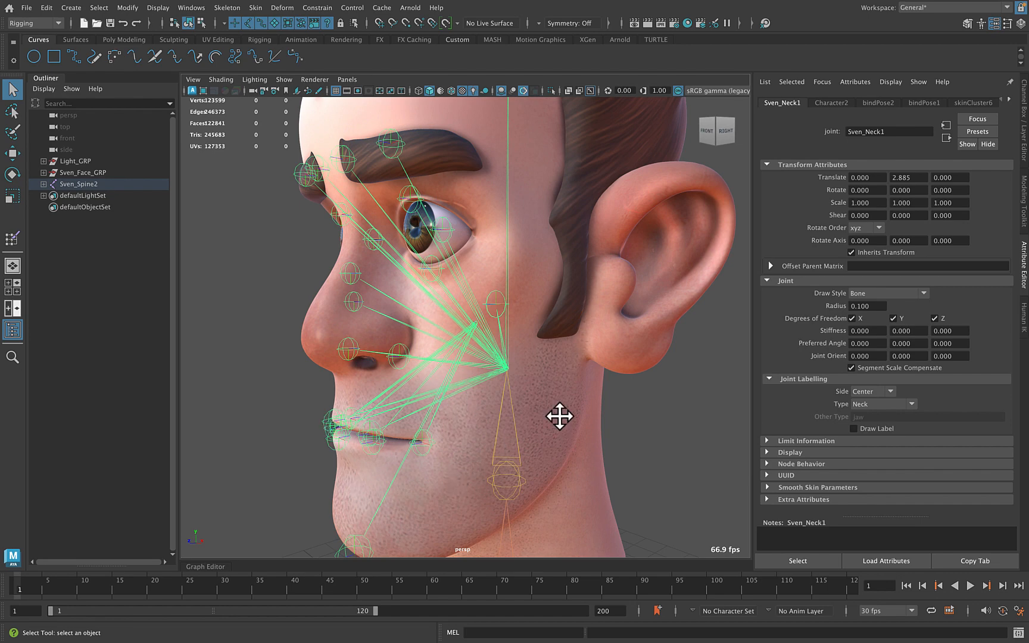
middle_click_drag(559, 416, 587, 388, "alt")
left_click_drag(515, 392, 504, 378, "alt")
middle_click_drag(567, 140, 559, 236, "alt")
left_click_drag(491, 341, 509, 387, "alt")
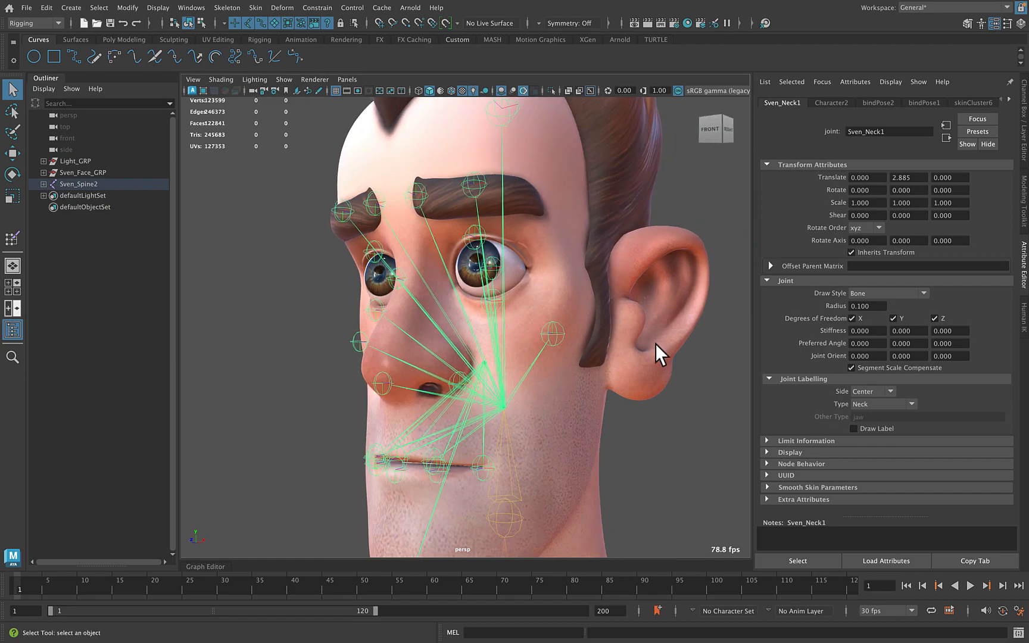
left_click_drag(648, 342, 521, 364, "alt")
Reselect the Sven_Neck1 joint and set its Draw Style to Multi-child as Box
left_click(669, 425)
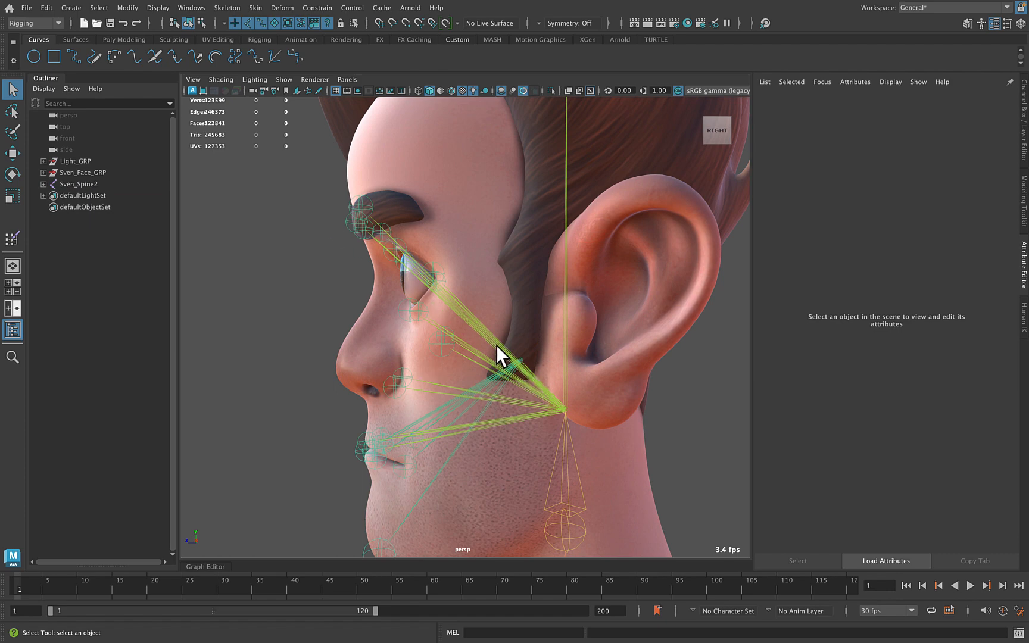
left_click_drag(466, 363, 467, 363)
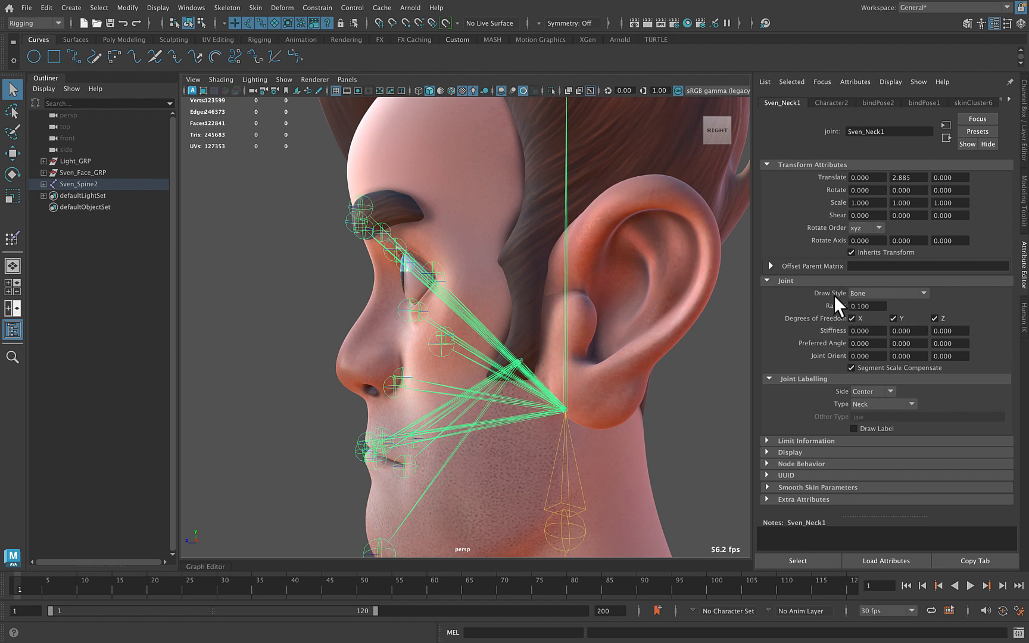
left_click(871, 294)
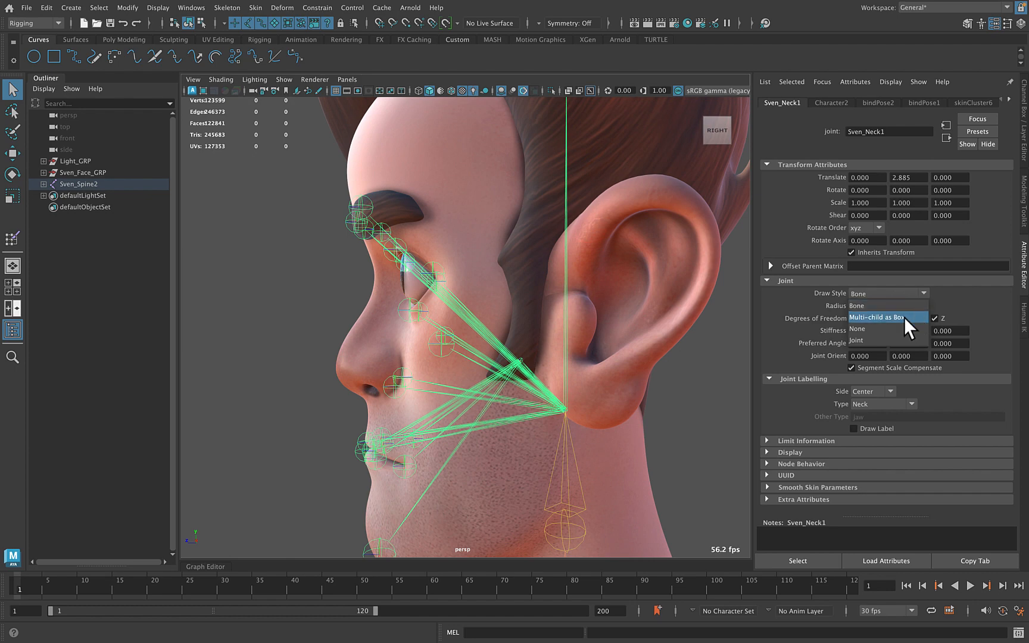
left_click(875, 318)
mouse_move(633, 356)
left_mouse_down("alt")
mouse_move(552, 349)
mouse_move(525, 329)
mouse_move(546, 329)
left_mouse_up("alt")
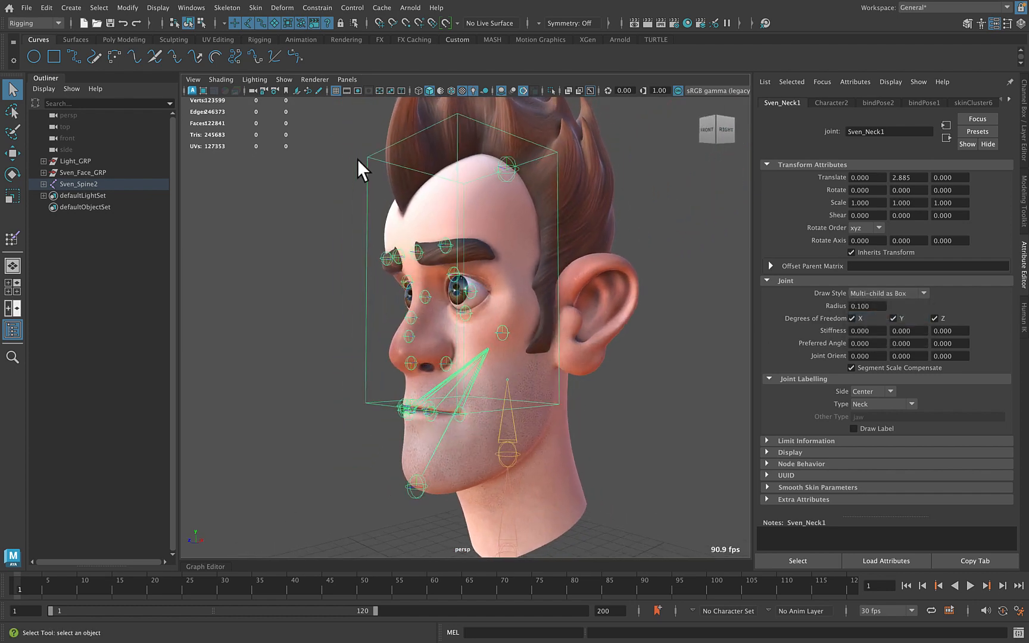
left_click_drag(493, 351, 476, 350, "alt")
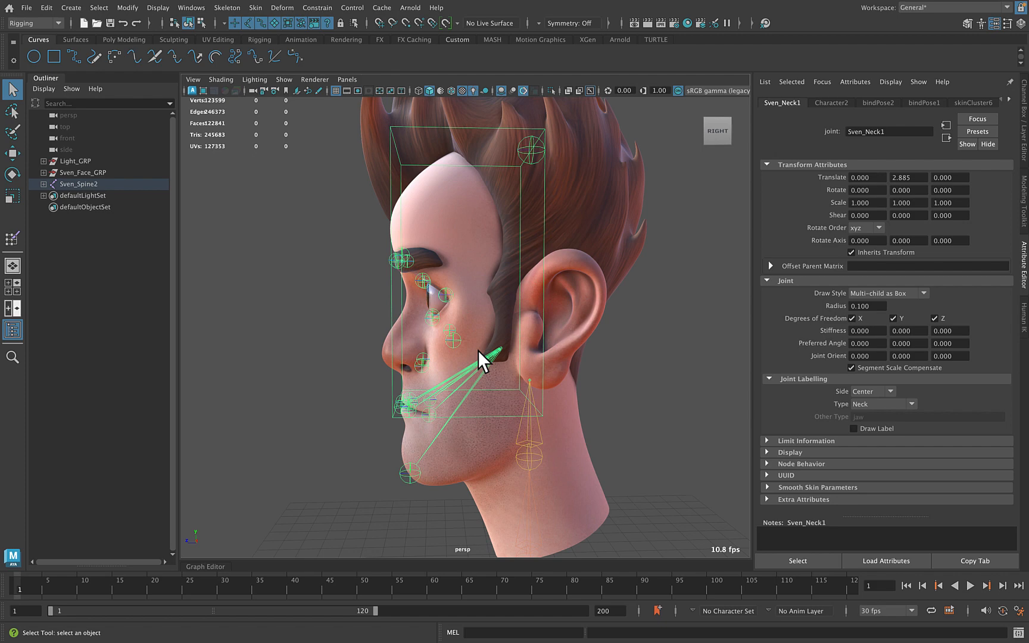
Try moving Sven_Head_joint upward, and undo the move to return to the Sven_Neck1 selection
left_click_drag(495, 320, 531, 320, "alt")
right_click_drag(481, 324, 565, 326, "alt")
left_click_drag(564, 326, 489, 294, "alt")
right_click_drag(507, 278, 526, 177, "alt")
left_click(526, 166)
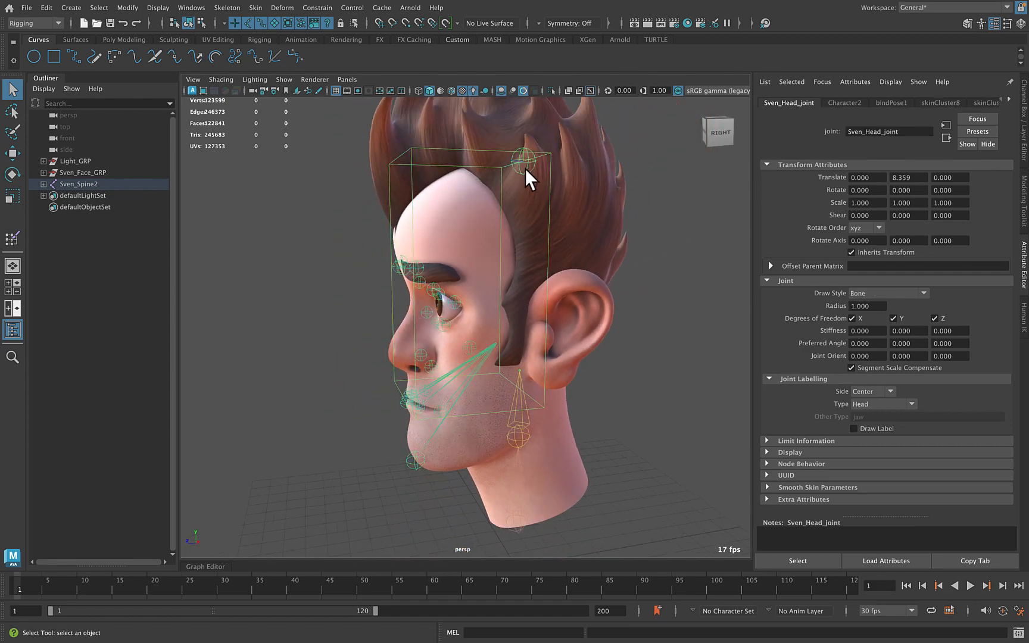
key("w")
left_click_drag(526, 126, 543, 65)
key("ctrl+z")
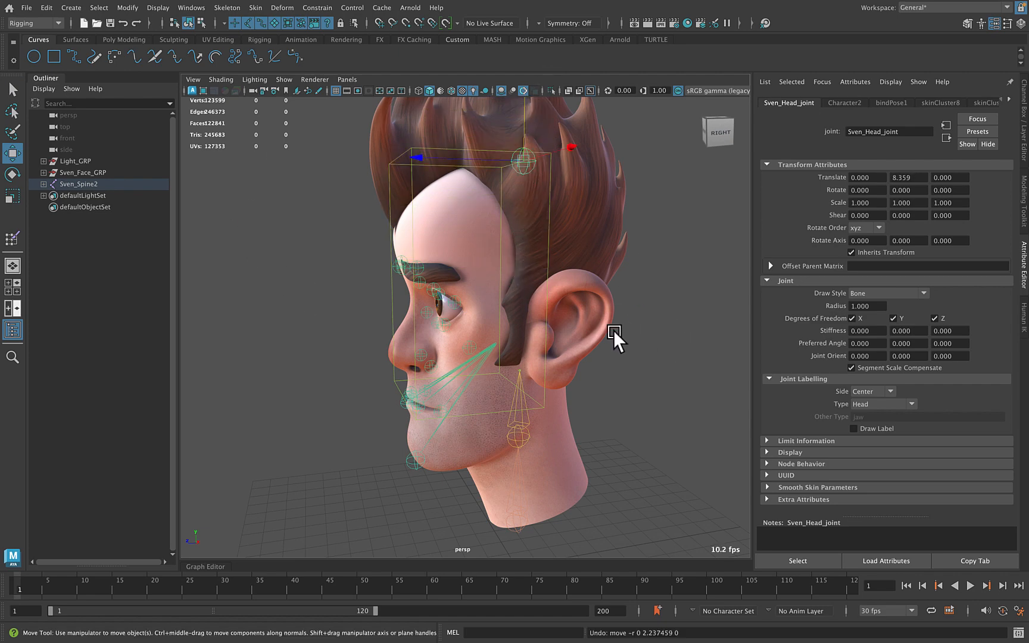
key("ctrl+z")
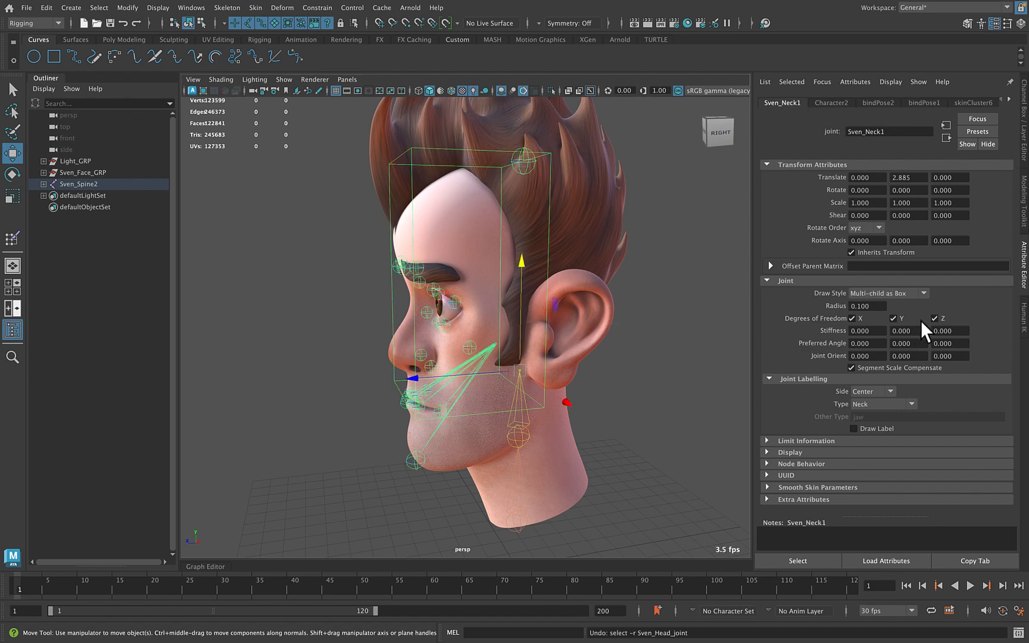
Set the Draw Style of the Sven_Neck1 joint to None
left_click(905, 293)
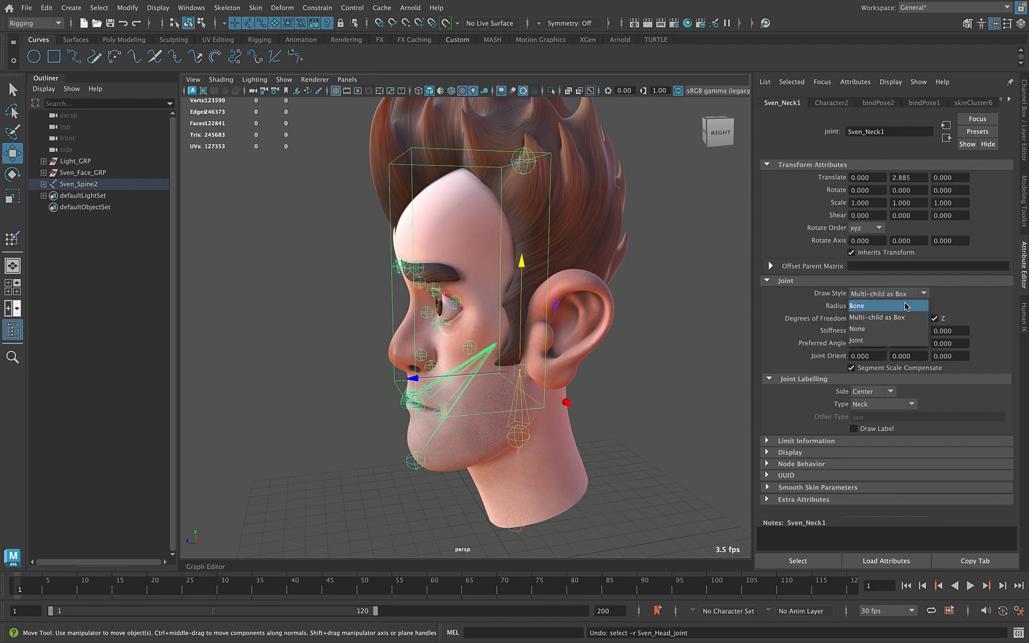
left_click(875, 328)
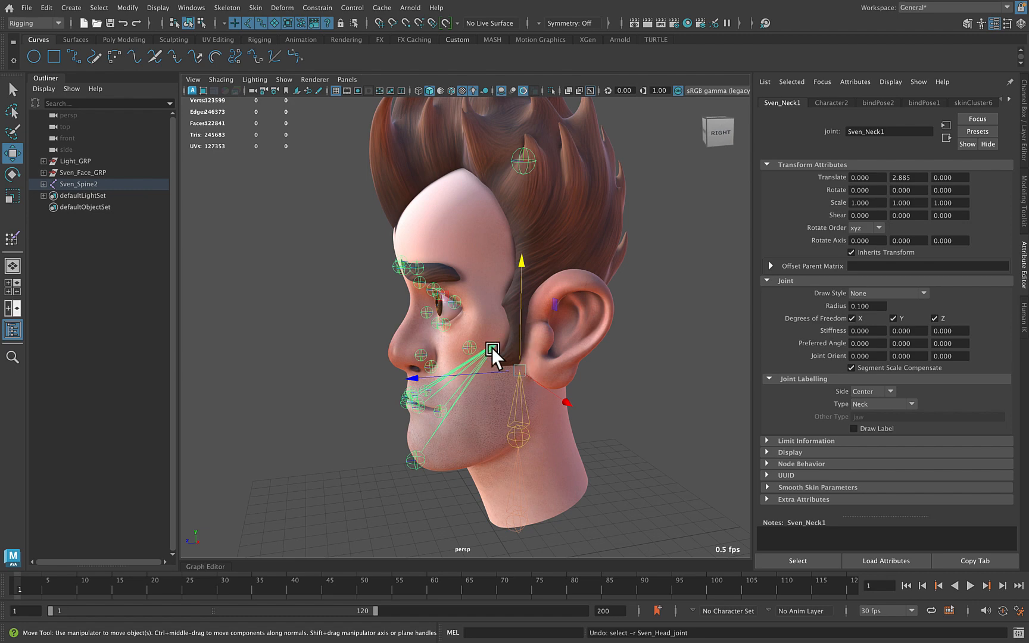
mouse_move(461, 311)
right_mouse_down("alt")
mouse_move(554, 378)
mouse_move(678, 387)
mouse_move(798, 311)
right_mouse_up("alt")
Set the Draw Style of Sven_Neck1 to Joint, compare it with Bone, and return it to Joint
left_click(882, 294)
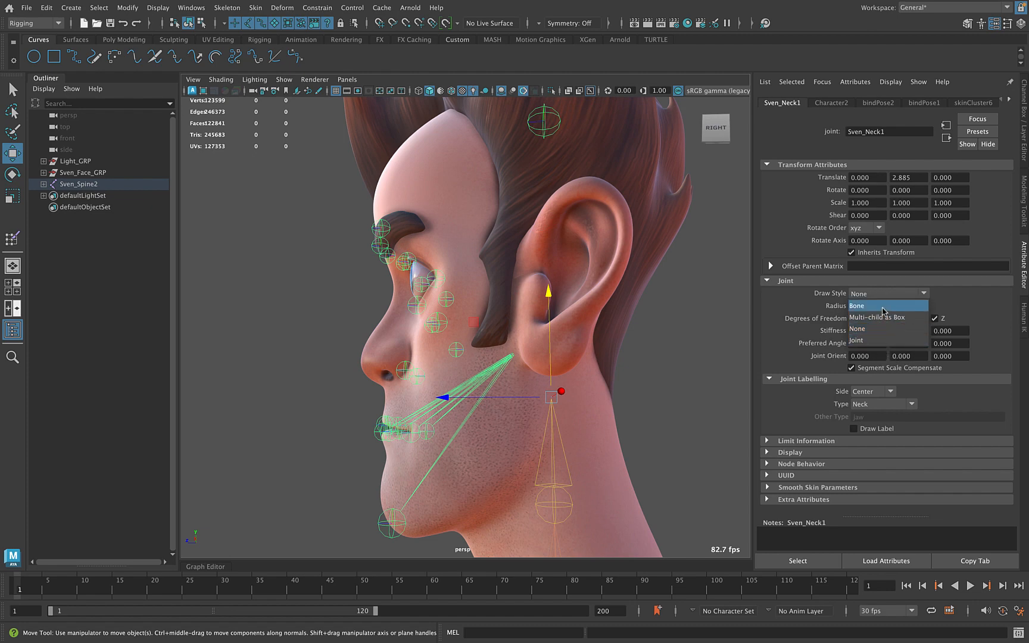
left_click(883, 341)
mouse_move(406, 336)
left_mouse_down("alt")
mouse_move(450, 357)
mouse_move(455, 332)
mouse_move(461, 343)
mouse_move(439, 337)
left_mouse_up("alt")
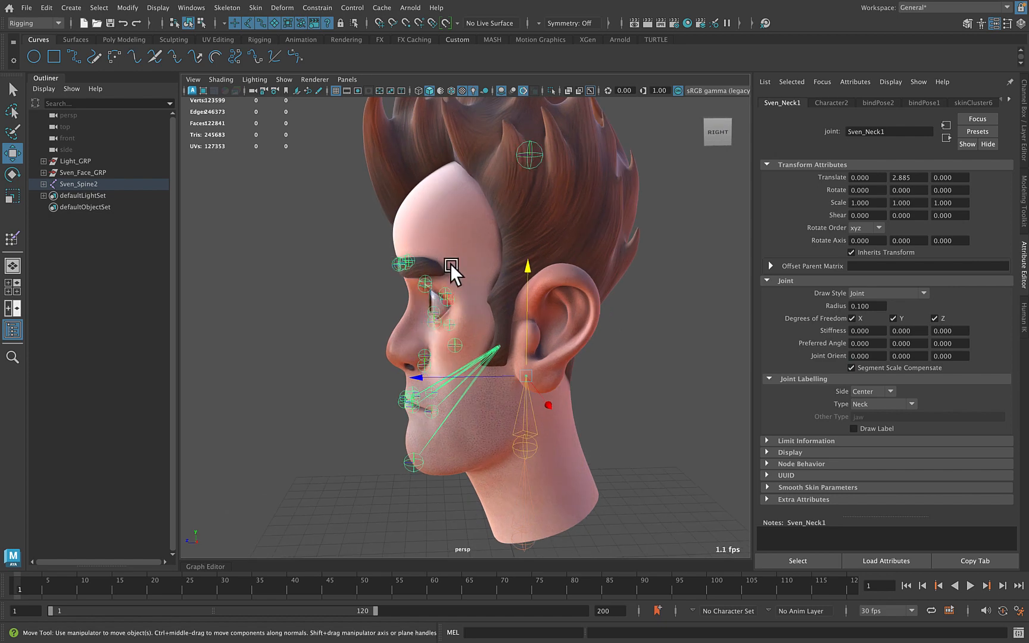
left_click(887, 290)
left_click(880, 301)
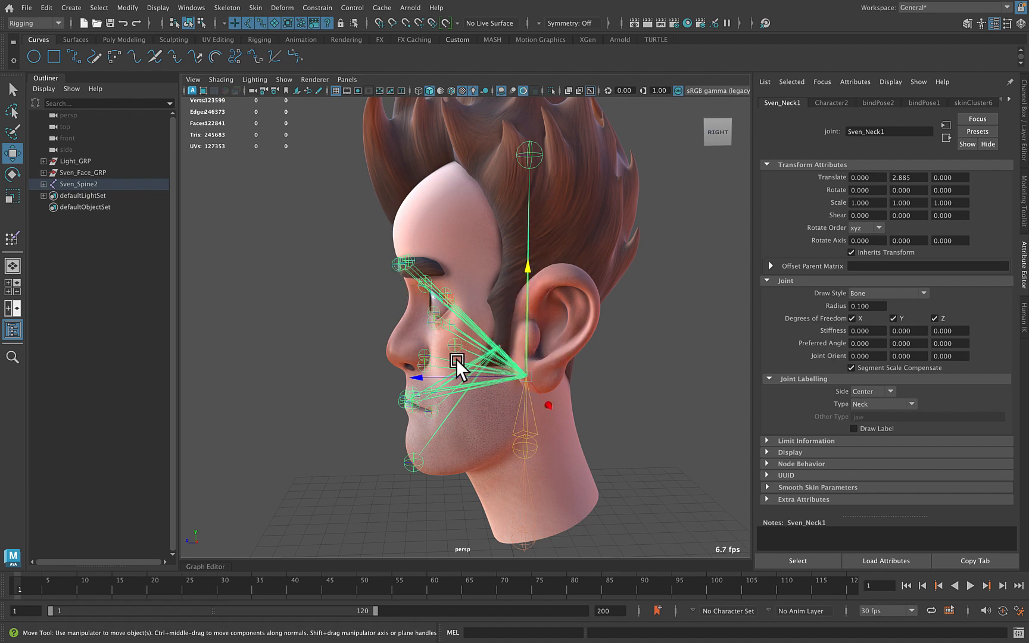
left_click(868, 291)
left_click(877, 341)
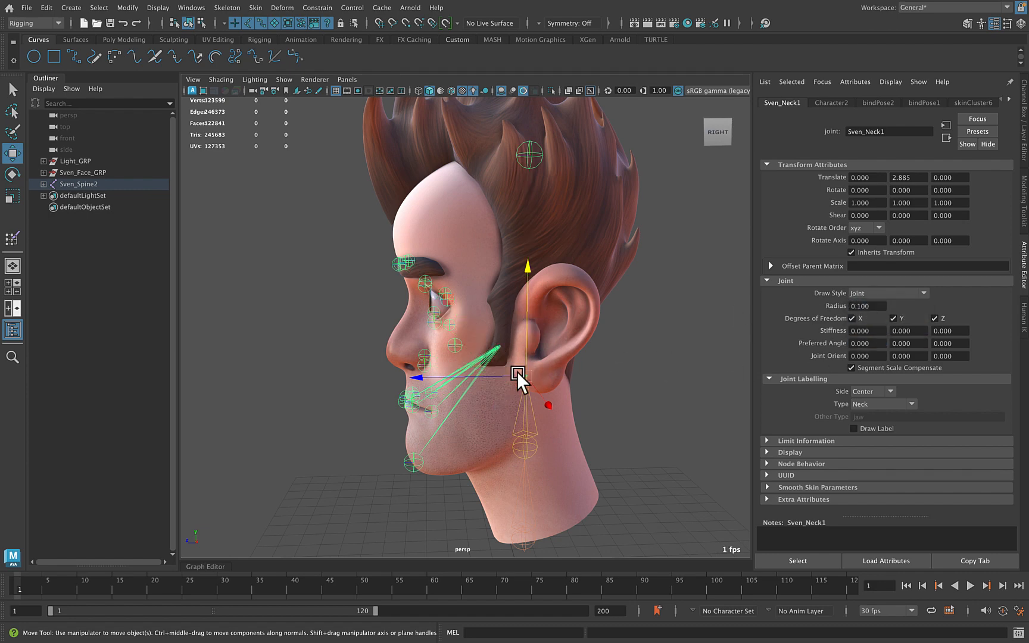
Set the Draw Style of Sven_Chin_joint to Joint
left_click_drag(458, 367, 507, 367, "alt")
mouse_move(450, 367)
right_mouse_down("alt")
mouse_move(672, 394)
mouse_move(599, 403)
mouse_move(573, 365)
right_mouse_up("alt")
middle_click_drag(483, 436, 457, 340, "alt")
right_click_drag(458, 340, 562, 306, "alt")
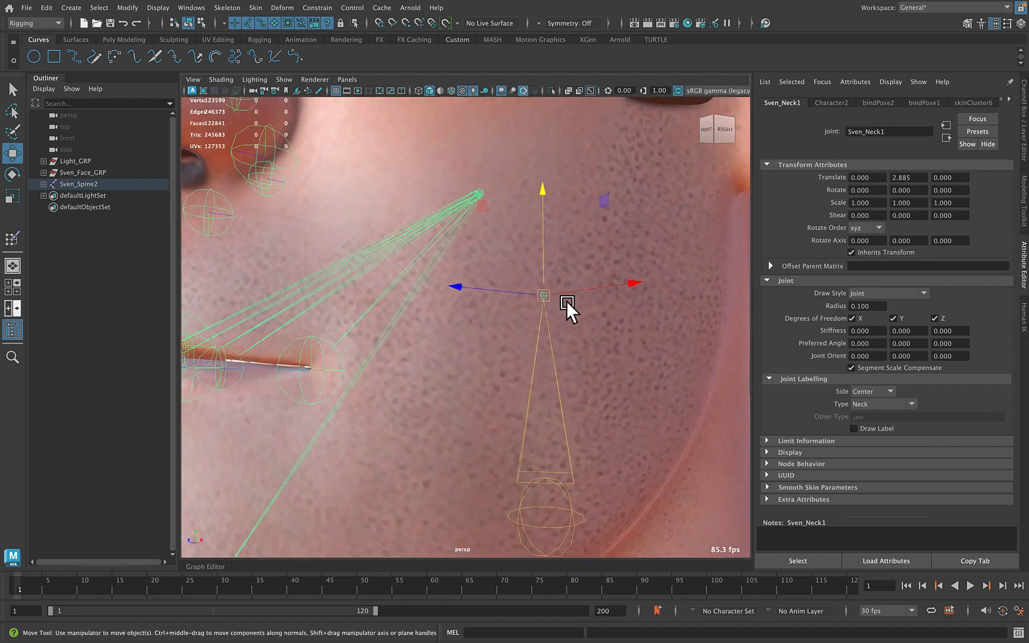
right_click_drag(569, 264, 464, 243, "alt")
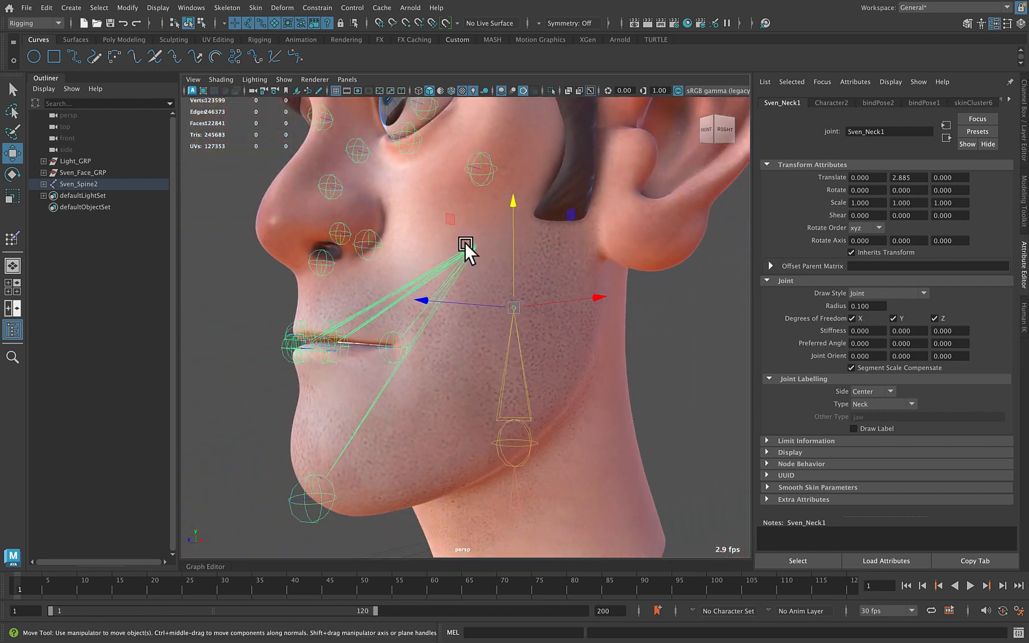
left_click(485, 265)
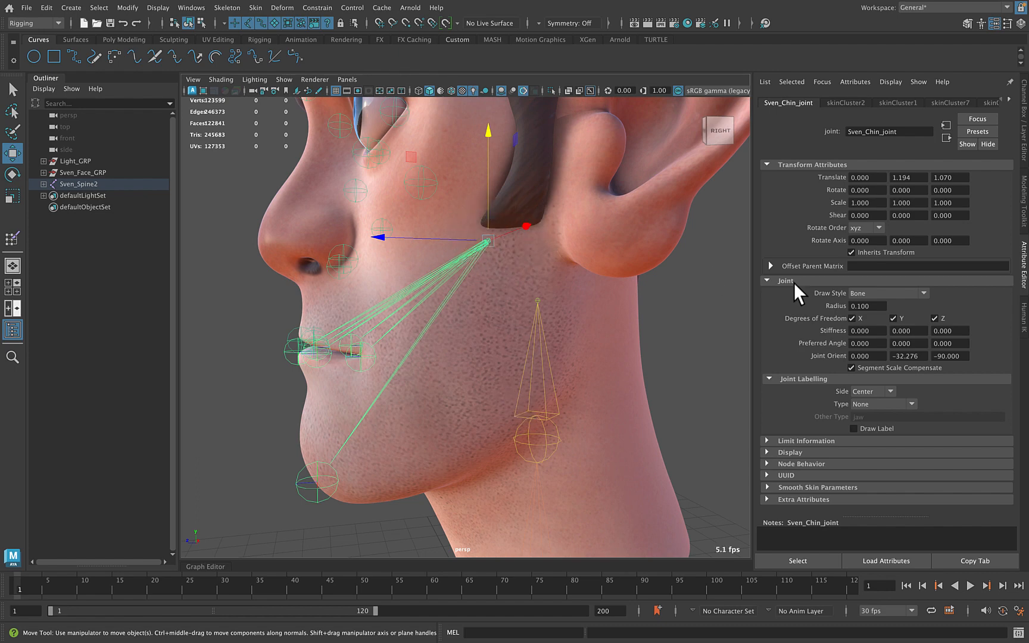
left_click(860, 294)
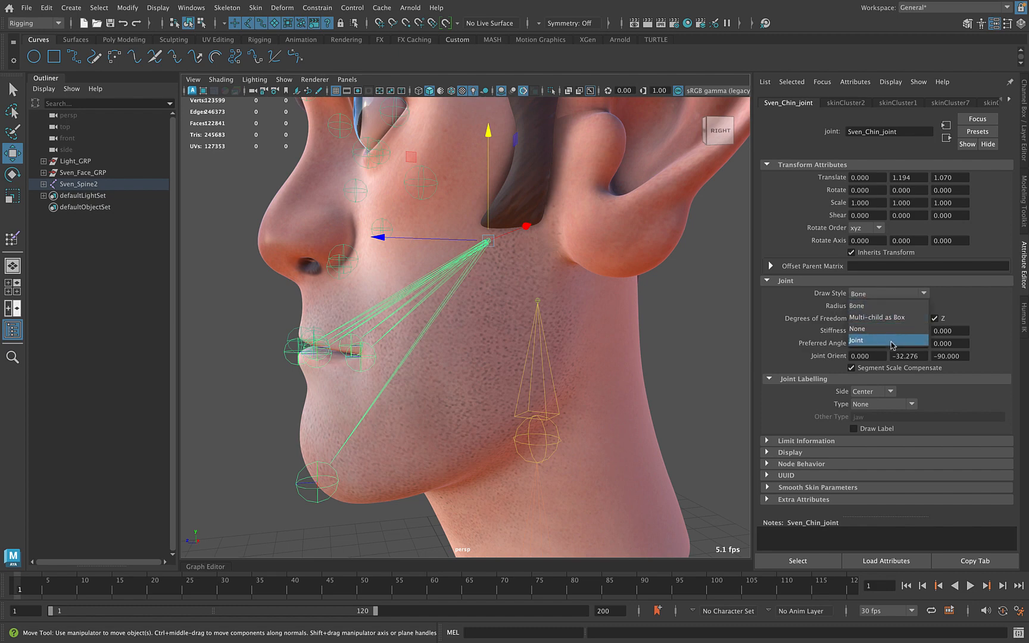
left_click(864, 345)
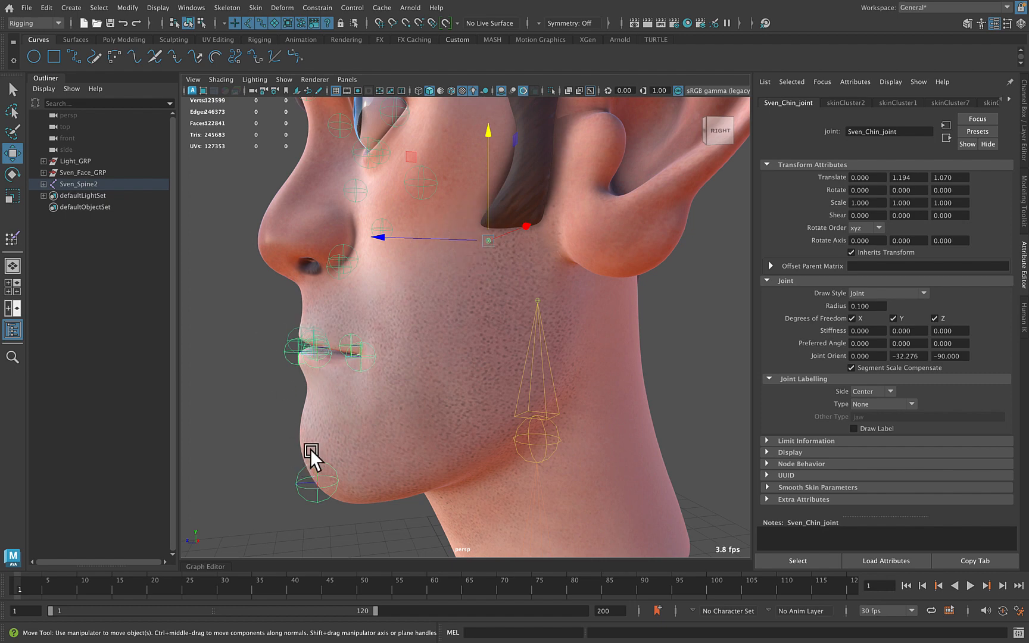
left_click_drag(563, 338, 463, 330, "alt")
left_click_drag(531, 316, 541, 418, "alt")
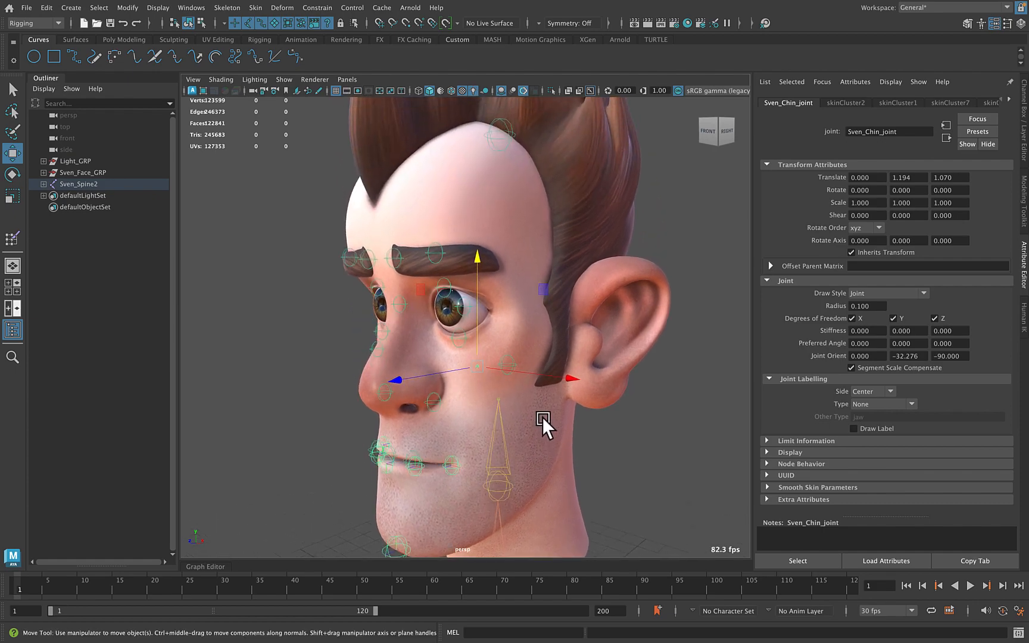
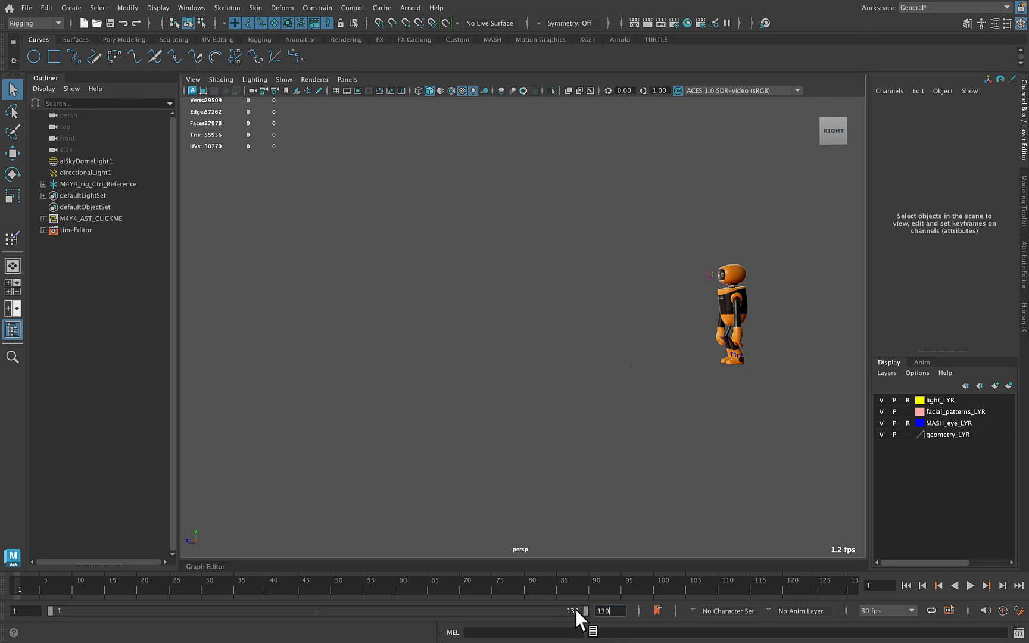
Shorten the playback range to end at frame 60, and extend it back to frame 130
left_click(573, 611)
type("60")
key("Return")
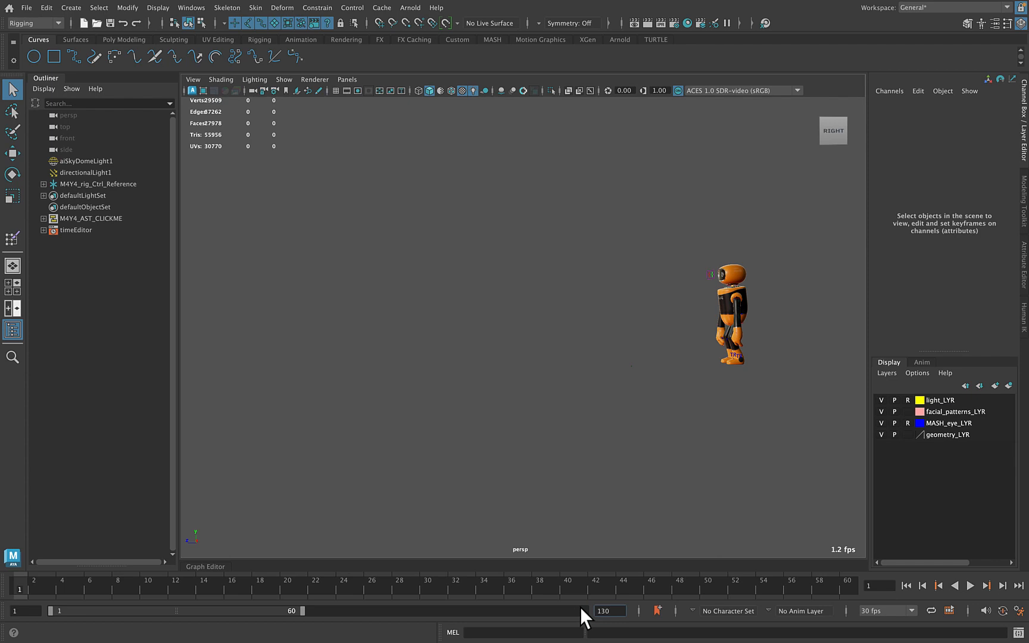
left_click_drag(302, 611, 642, 614)
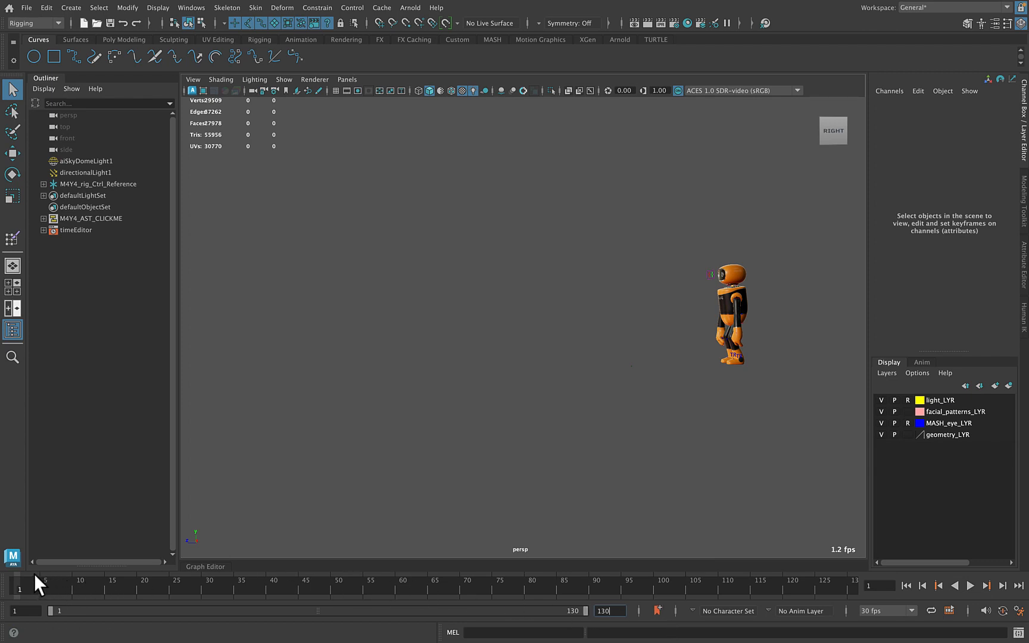
Scrub the robot's run animation and create a time slider bookmark named test spanning frames 20 to 60
left_click_drag(34, 573, 89, 582)
mouse_move(241, 596)
left_mouse_down()
mouse_move(275, 593)
mouse_move(256, 588)
left_mouse_up()
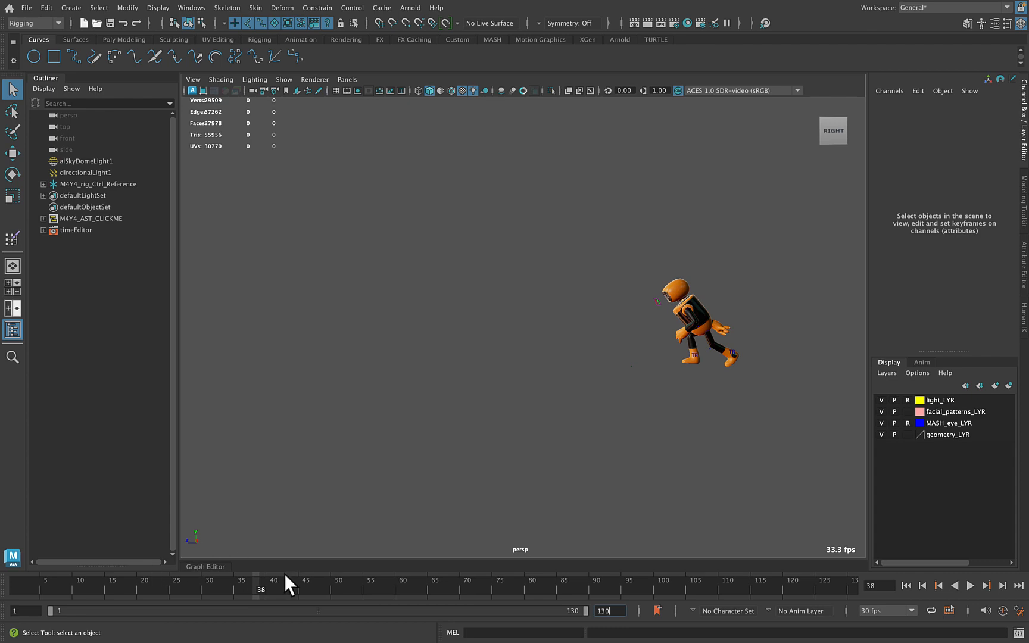
right_click(291, 588)
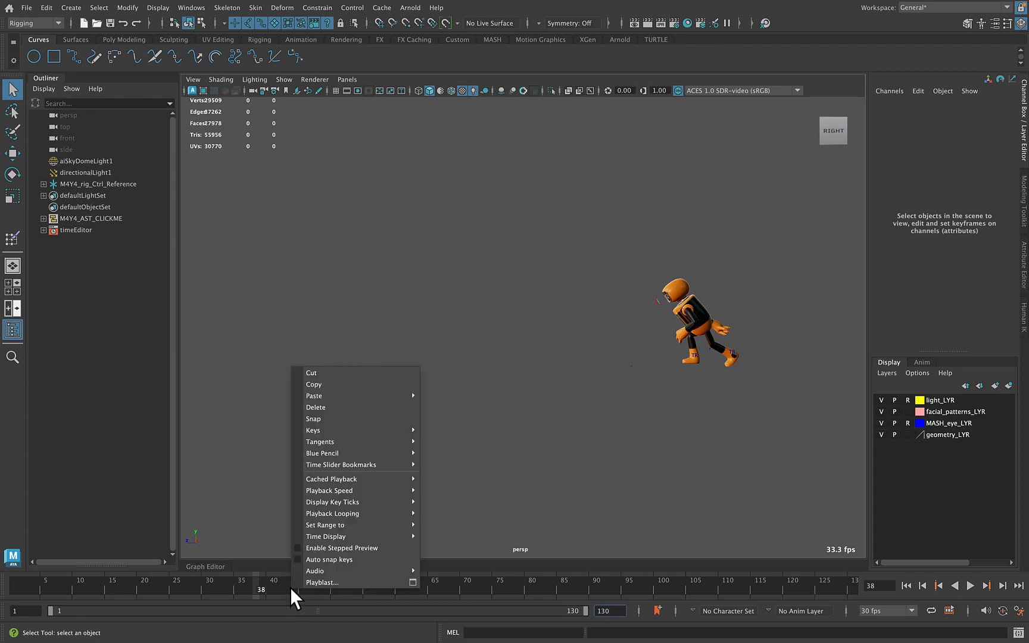
mouse_move(393, 465)
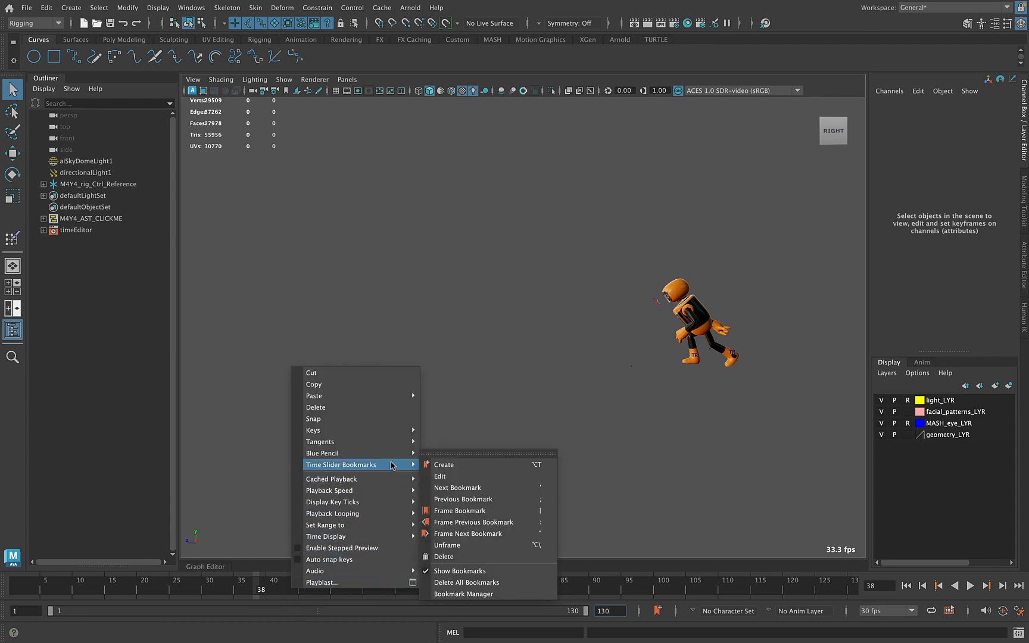
left_click(431, 465)
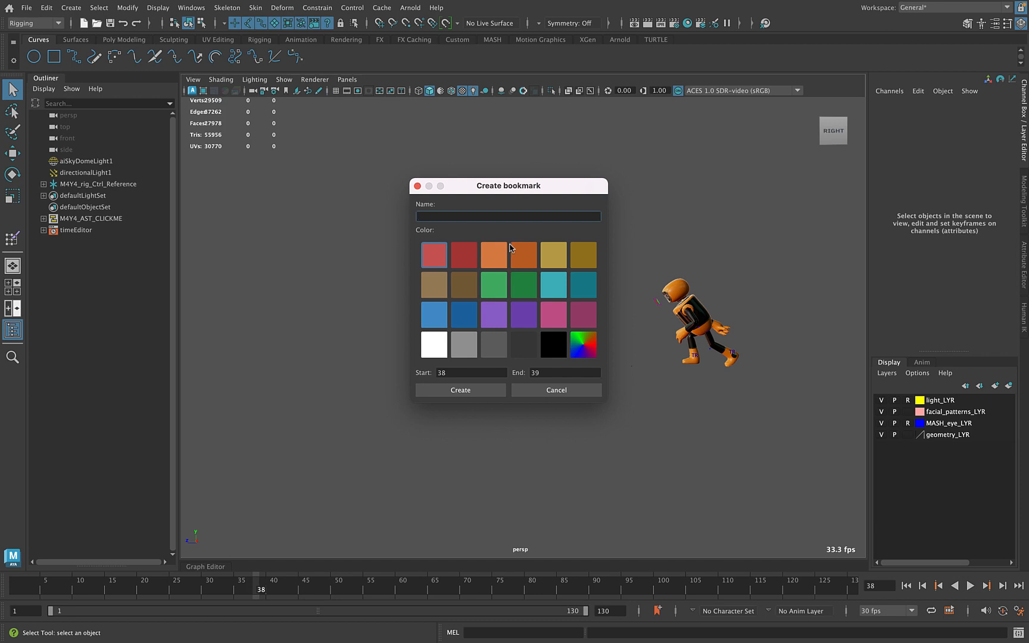
type("test")
left_click(459, 372)
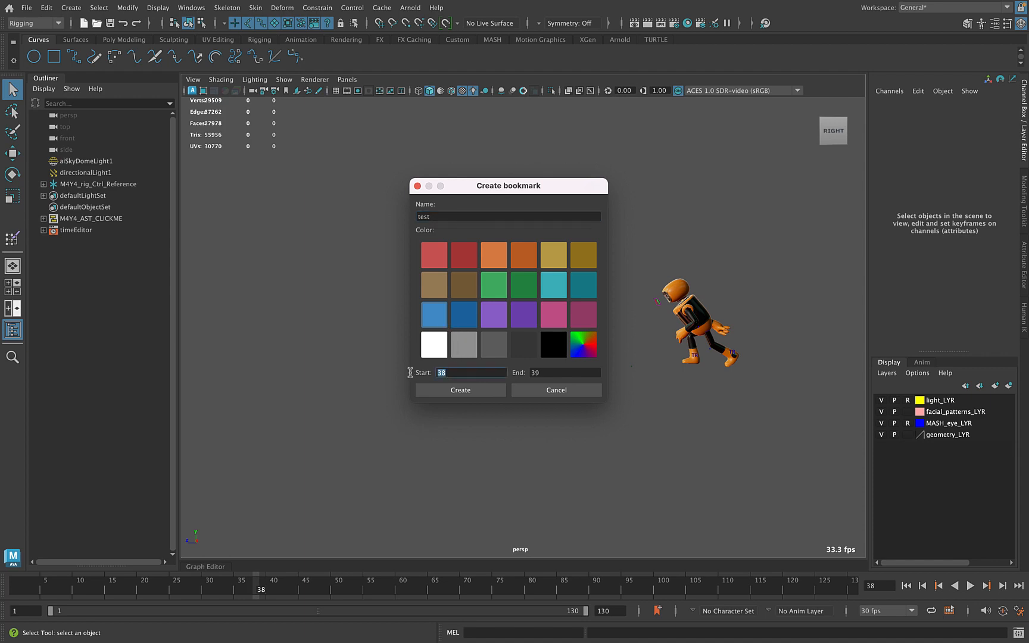
type("20")
double_click(559, 373)
type("60")
left_click(468, 393)
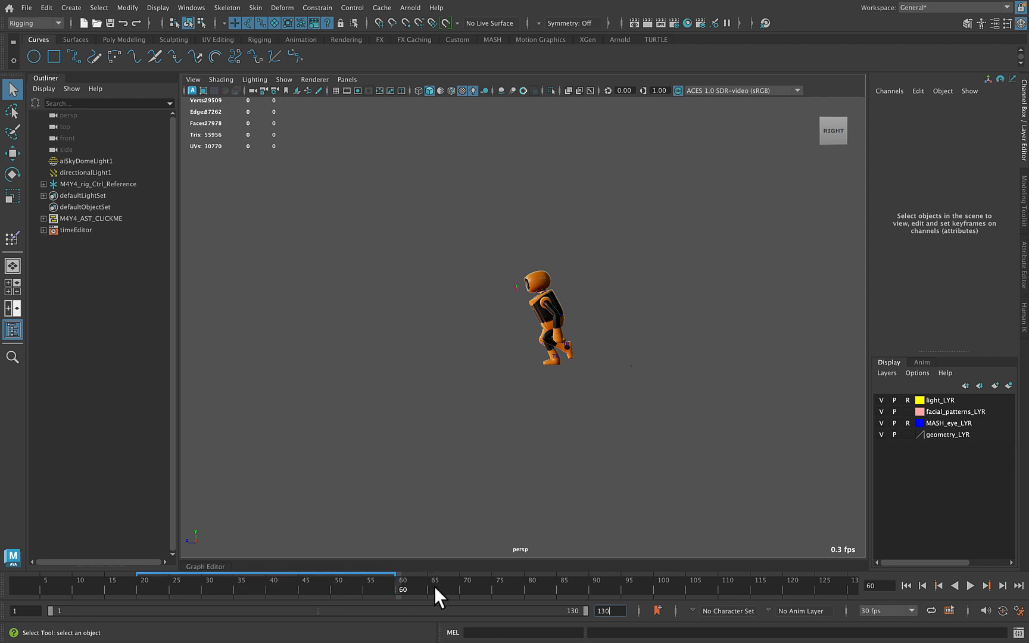
Select all of the robot's rig controls and highlight their keys from frame 43 to 98 on the timeline
left_click_drag(298, 589, 719, 596, "shift")
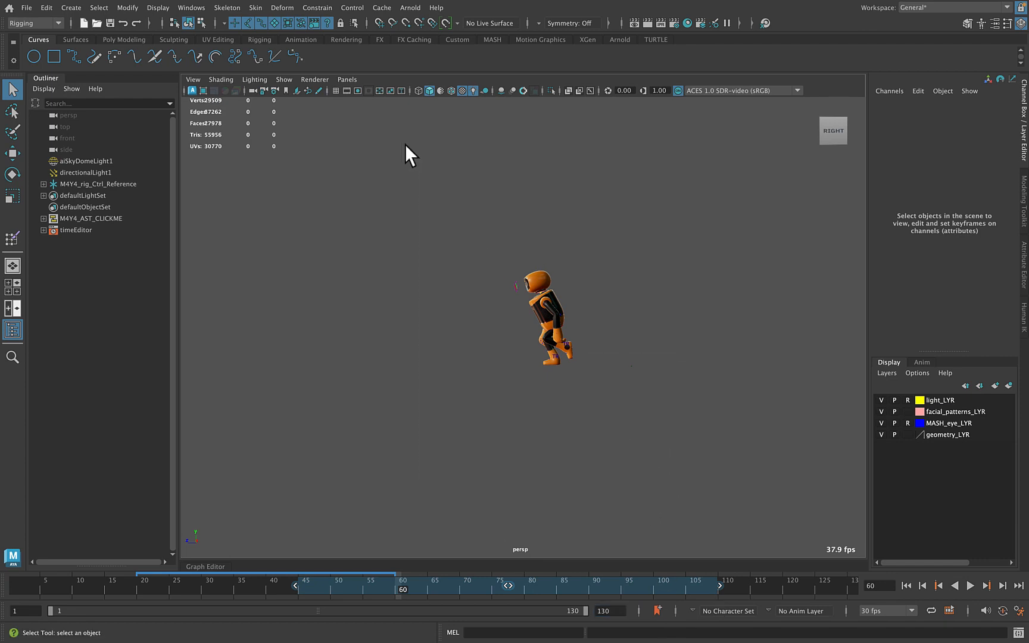
left_click_drag(407, 153, 552, 506)
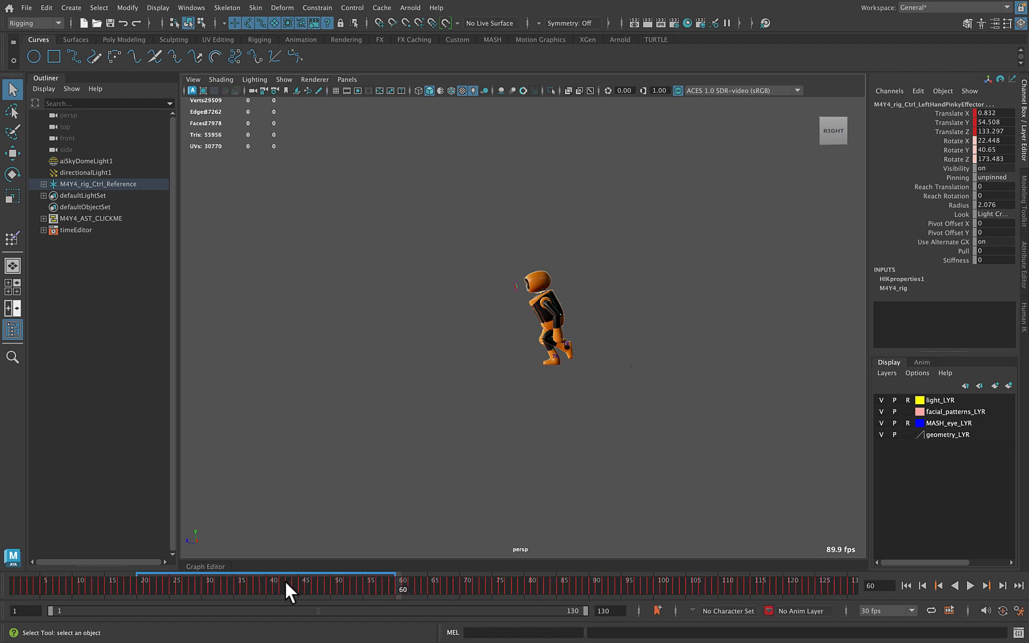
left_click_drag(284, 582, 645, 585, "shift")
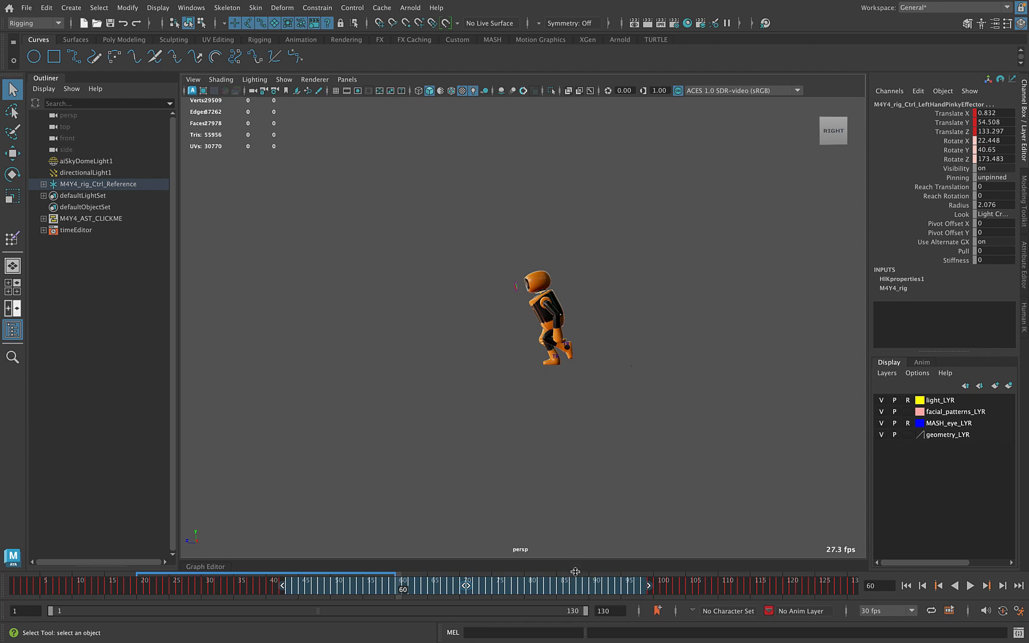
Make the time slider taller, and try shifting the highlighted keys later in time before undoing the shift
left_click_drag(576, 570, 580, 556)
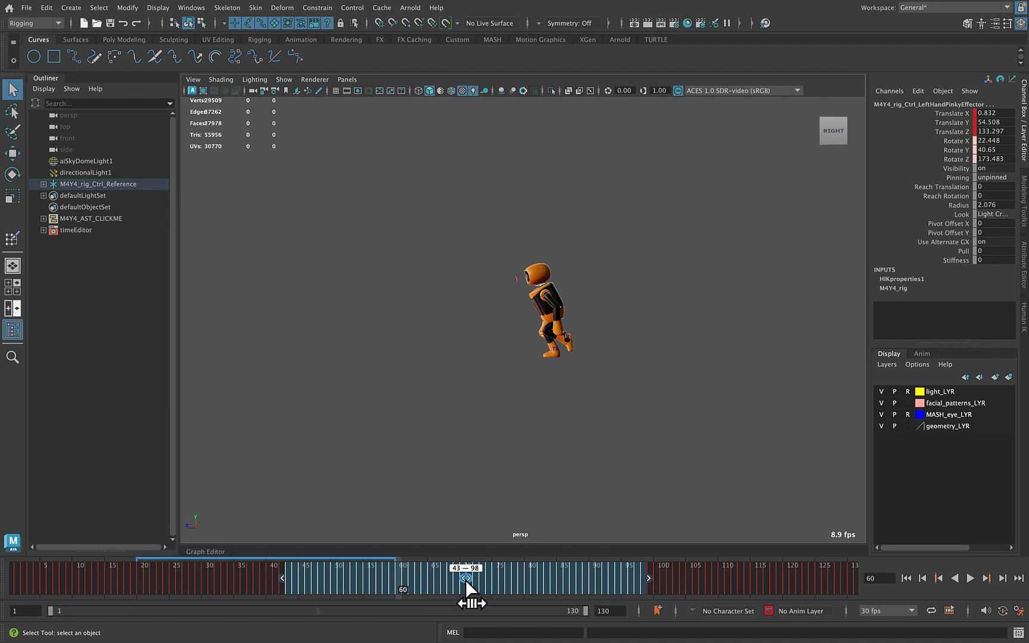
left_click_drag(465, 581, 643, 588)
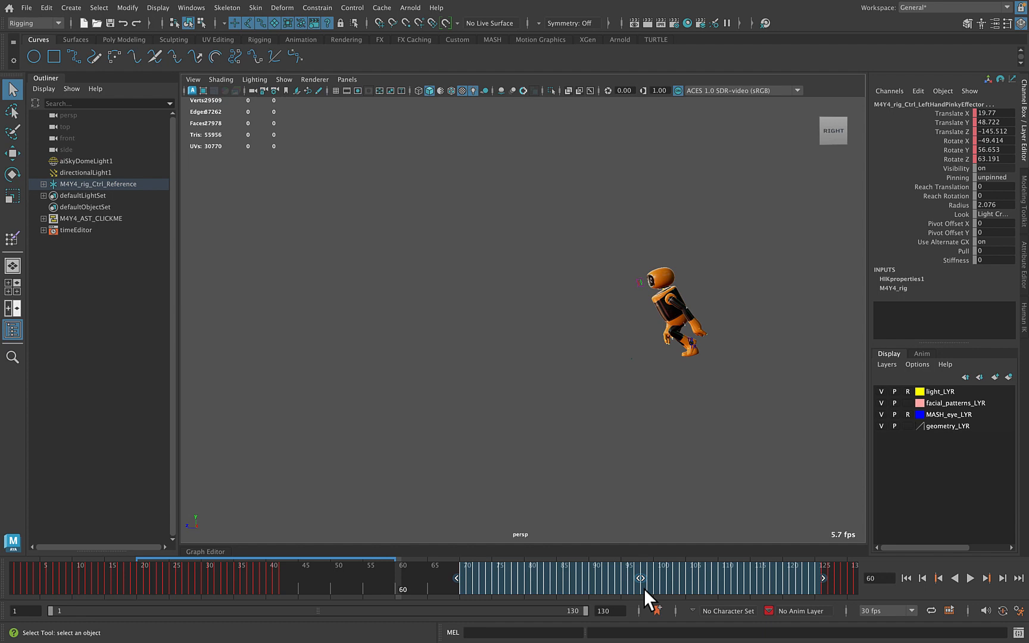
key("ctrl+z")
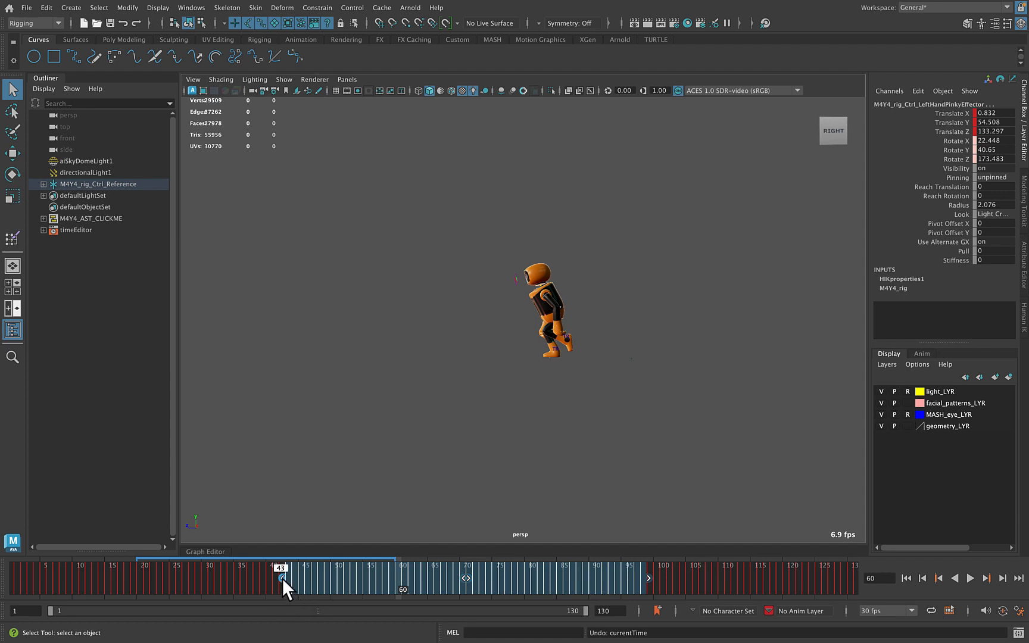
Widen the highlighted key range to frames 41 to 100, and clear the rig control selection
mouse_move(281, 579)
left_mouse_down()
mouse_move(163, 572)
mouse_move(399, 575)
mouse_move(140, 567)
mouse_move(269, 570)
left_mouse_up()
mouse_move(647, 579)
left_mouse_down()
mouse_move(760, 581)
mouse_move(660, 587)
left_mouse_up()
mouse_move(464, 579)
left_mouse_down()
mouse_move(368, 576)
mouse_move(608, 584)
mouse_move(340, 580)
mouse_move(513, 579)
mouse_move(277, 570)
mouse_move(461, 574)
left_mouse_up()
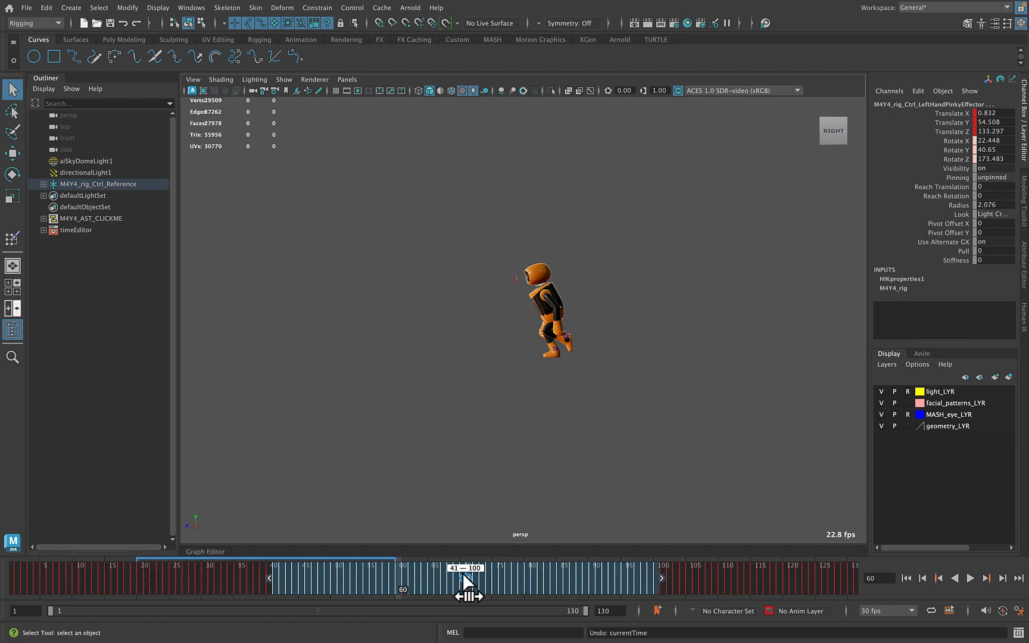
left_click(464, 497)
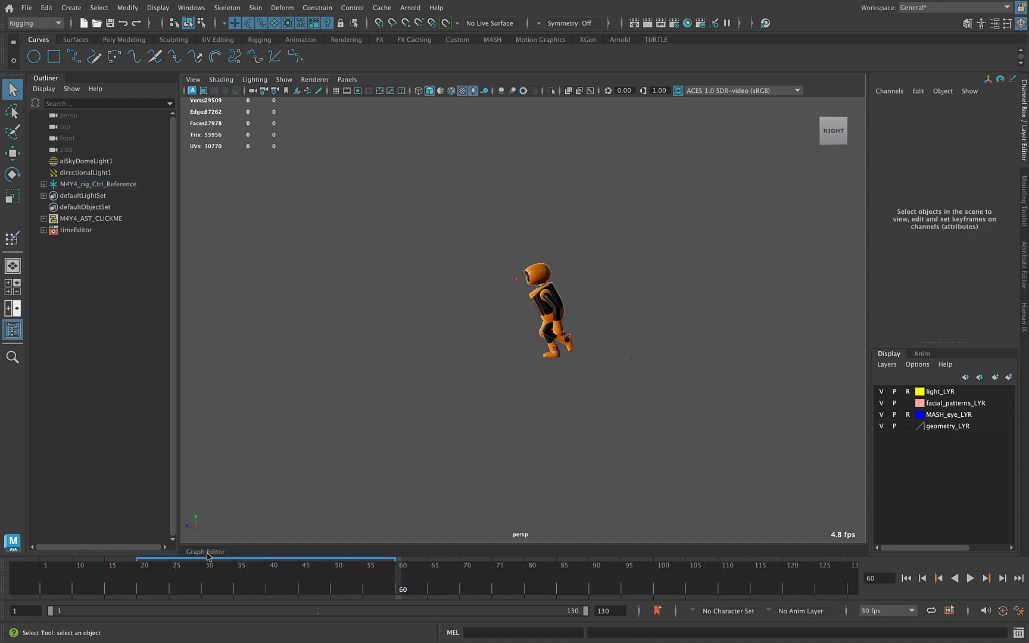
Show the animation curves of the robot's hips and both ankle effectors in the Graph Editor, with frame 84 current
left_click(206, 551)
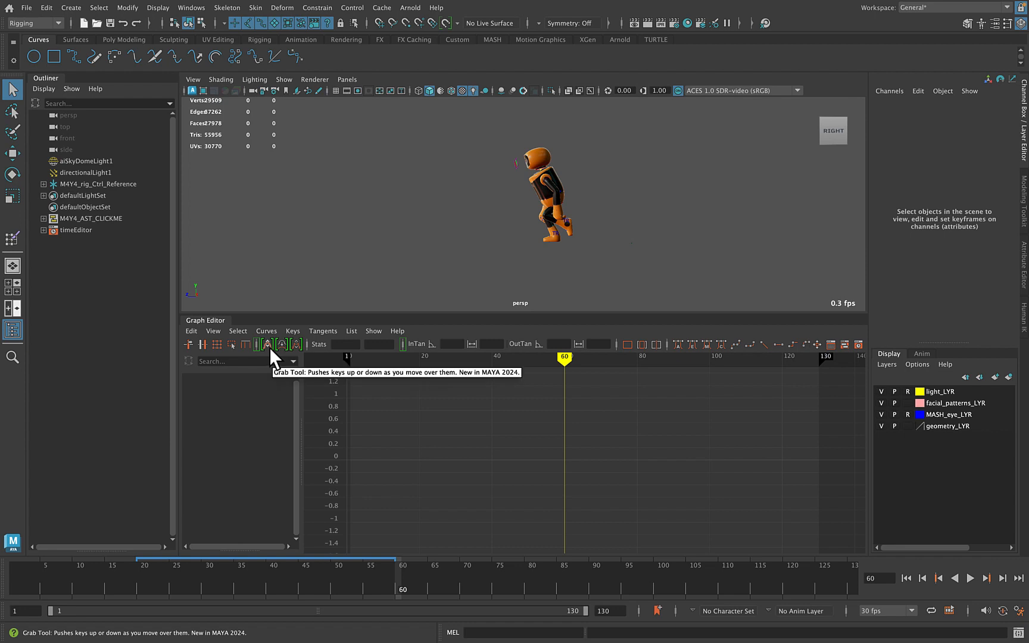
left_click(1026, 321)
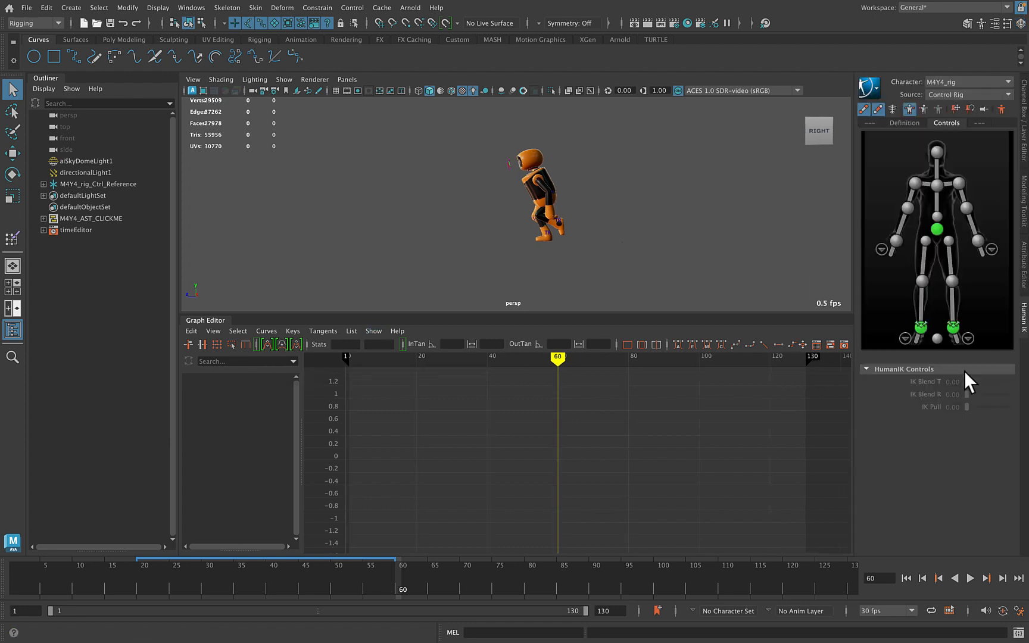
left_click(936, 231)
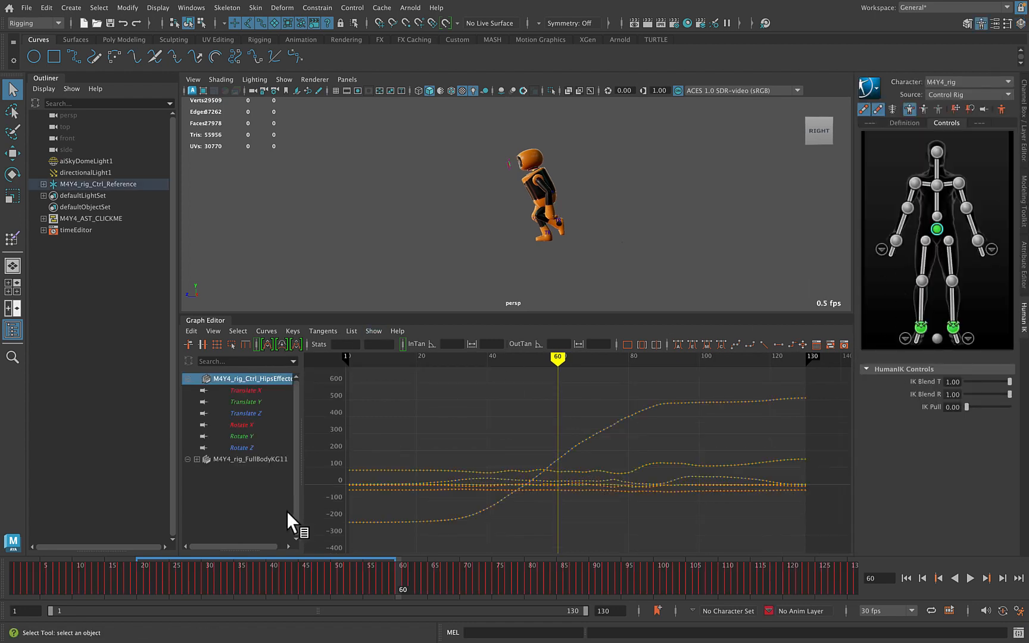
left_click_drag(297, 578, 555, 574)
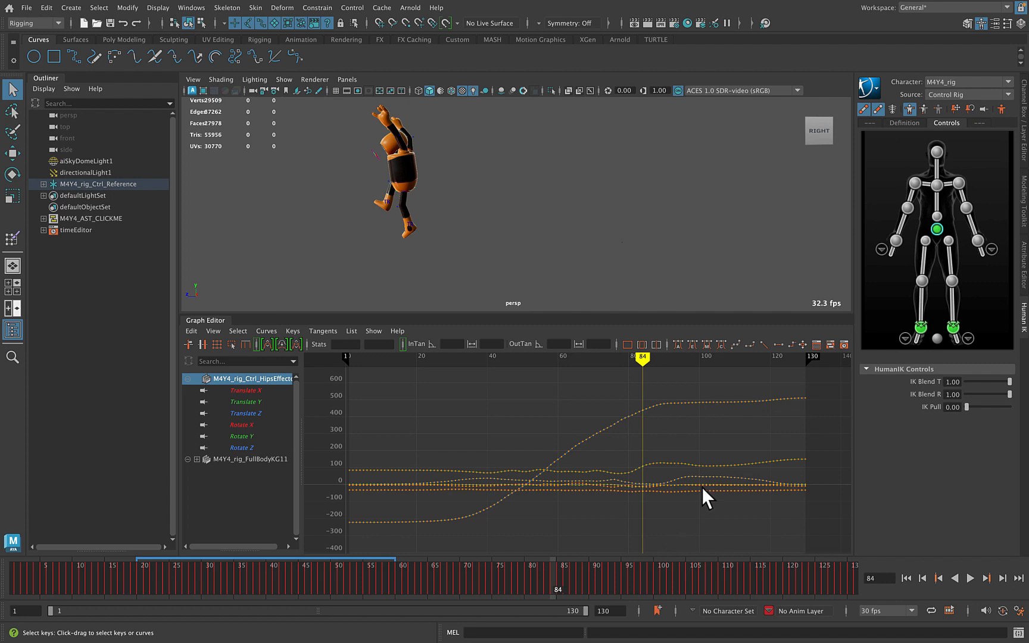
left_click(918, 329, "shift")
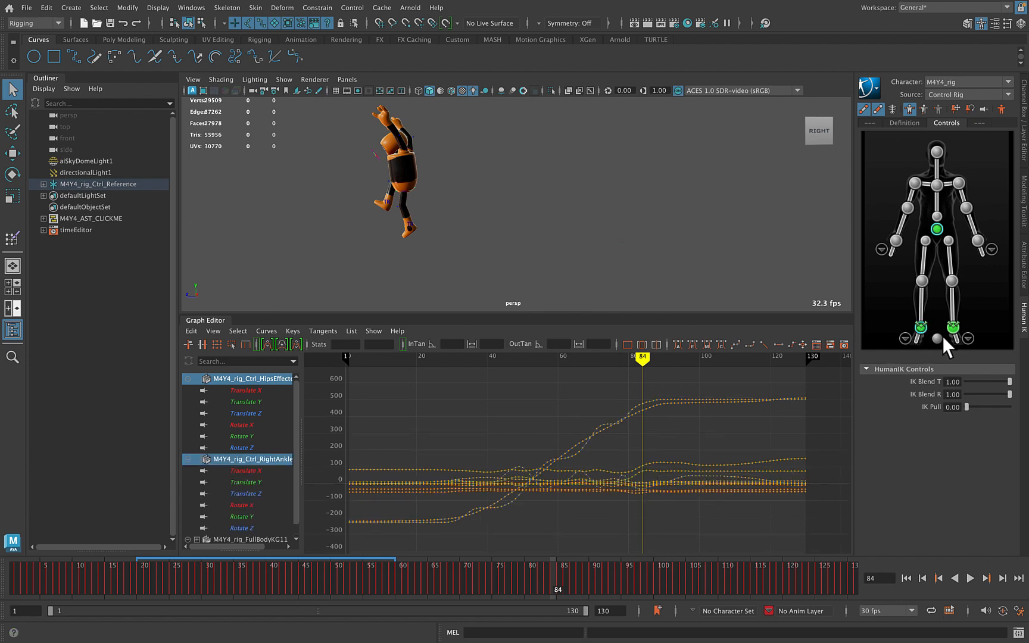
left_click(953, 329, "shift")
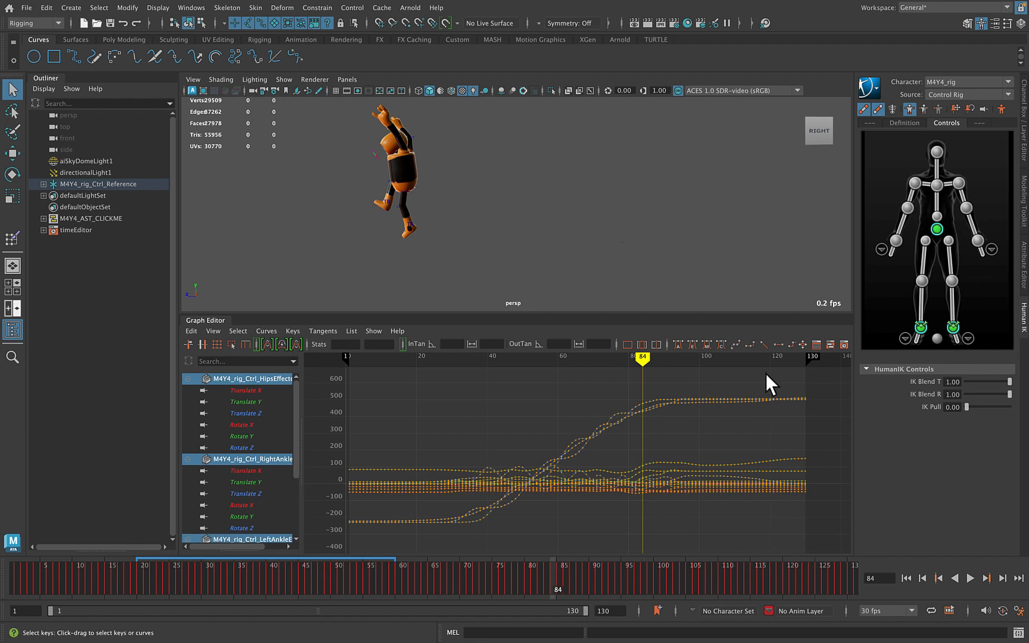
Isolate the Translate Y curves of the hips and both ankles, and select and frame their keys from about frame 60 to 113
left_click(239, 402)
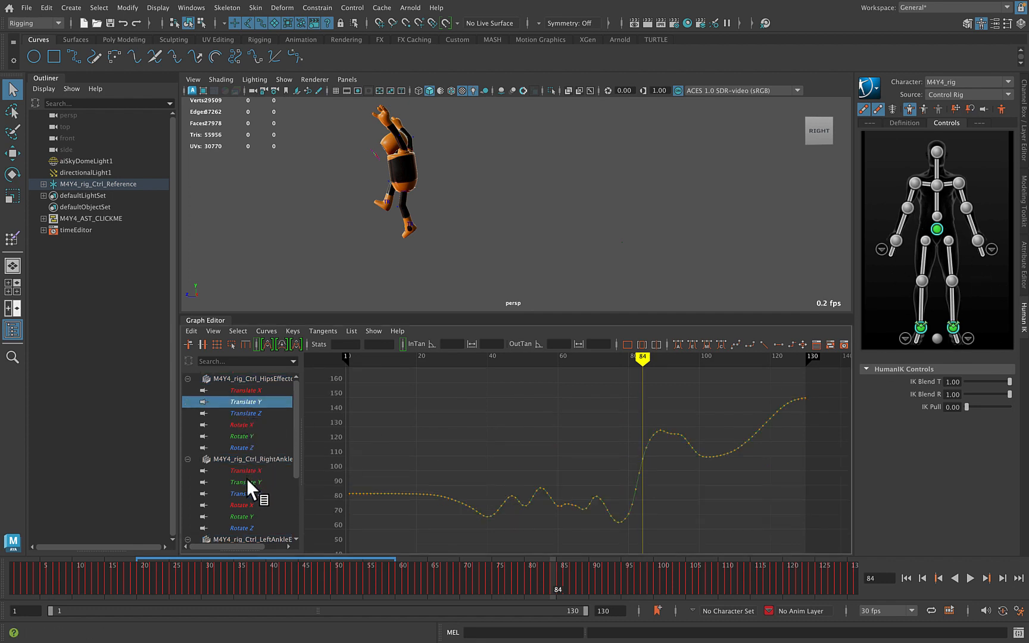
left_click(247, 480, "ctrl")
scroll(273, 479, "down", 3)
left_click(263, 482, "ctrl")
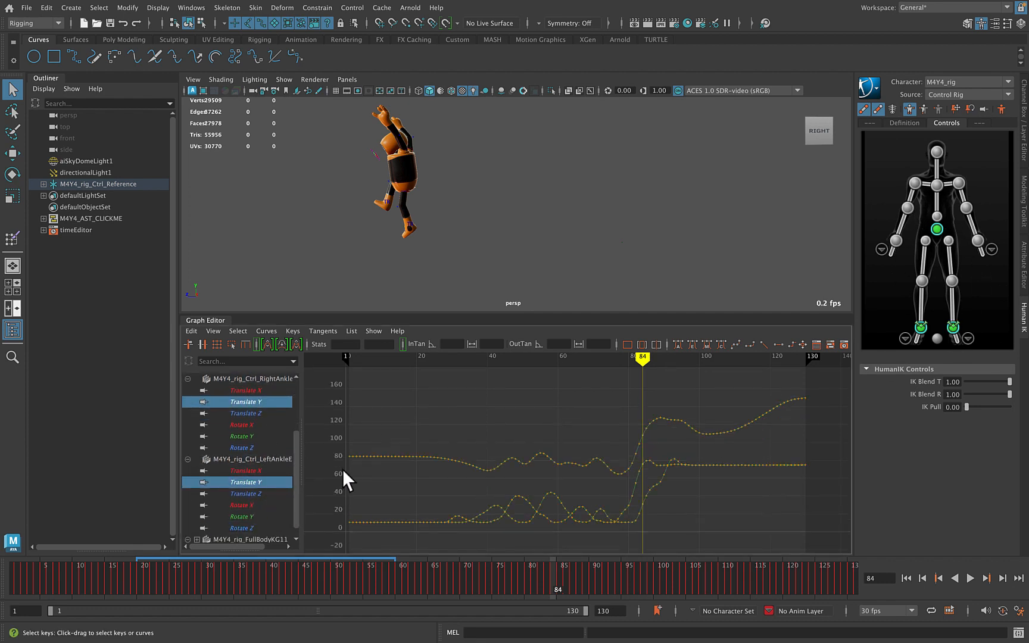
left_click_drag(562, 403, 747, 531)
key("f")
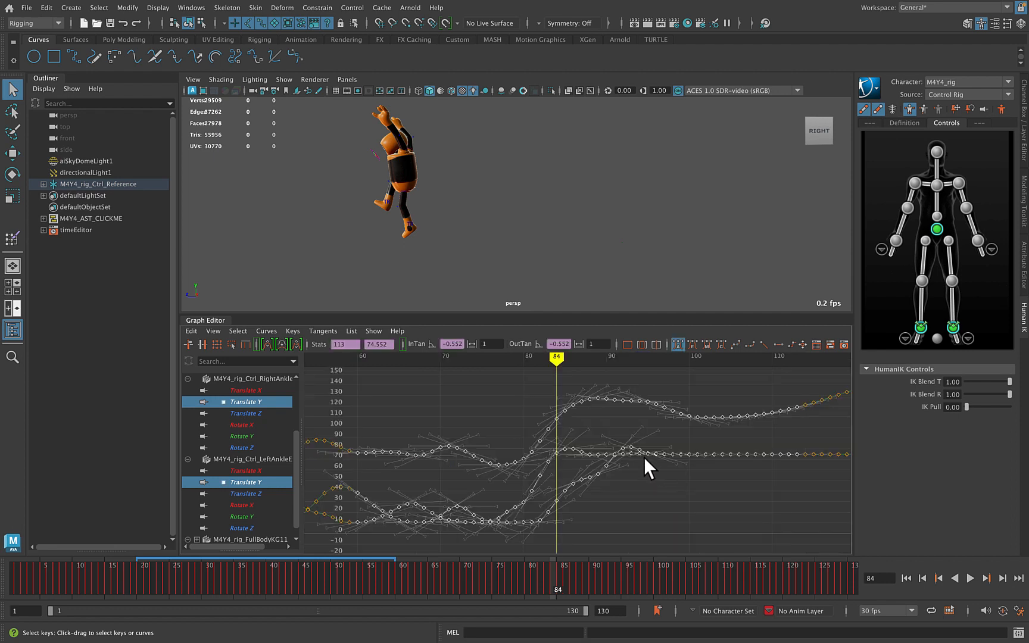
Raise the Translate Y keys around frame 85 with the Grab Tool, and scrub to frame 87 to check the jump pose
left_click(270, 348)
left_click(281, 345)
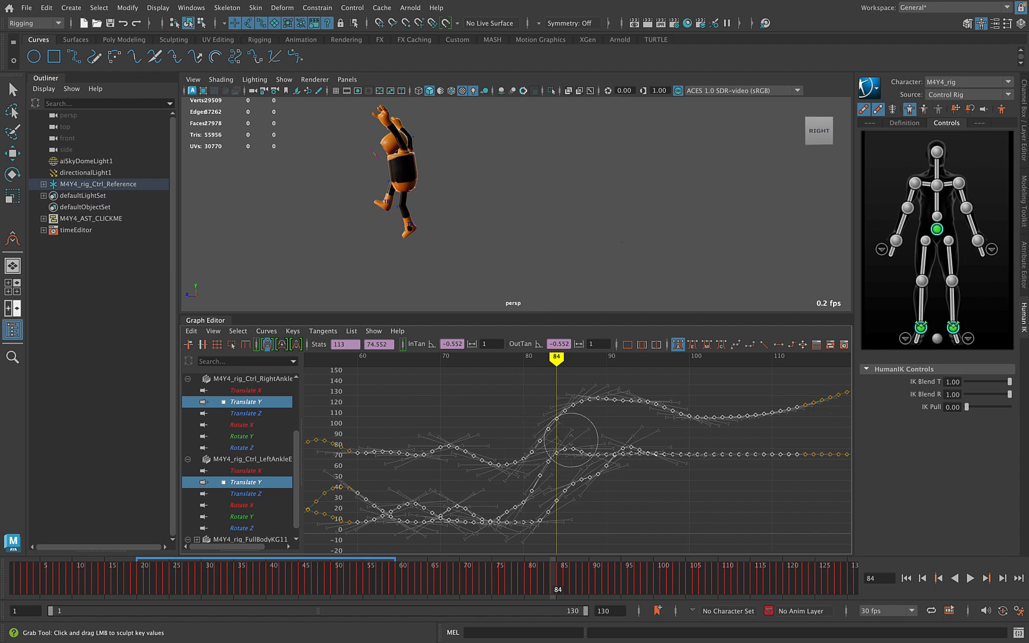
key("b")
mouse_move(560, 452)
left_mouse_down()
mouse_move(592, 455)
mouse_move(558, 464)
mouse_move(559, 413)
left_mouse_up()
left_click_drag(560, 473, 561, 472)
left_click_drag(536, 574, 570, 580)
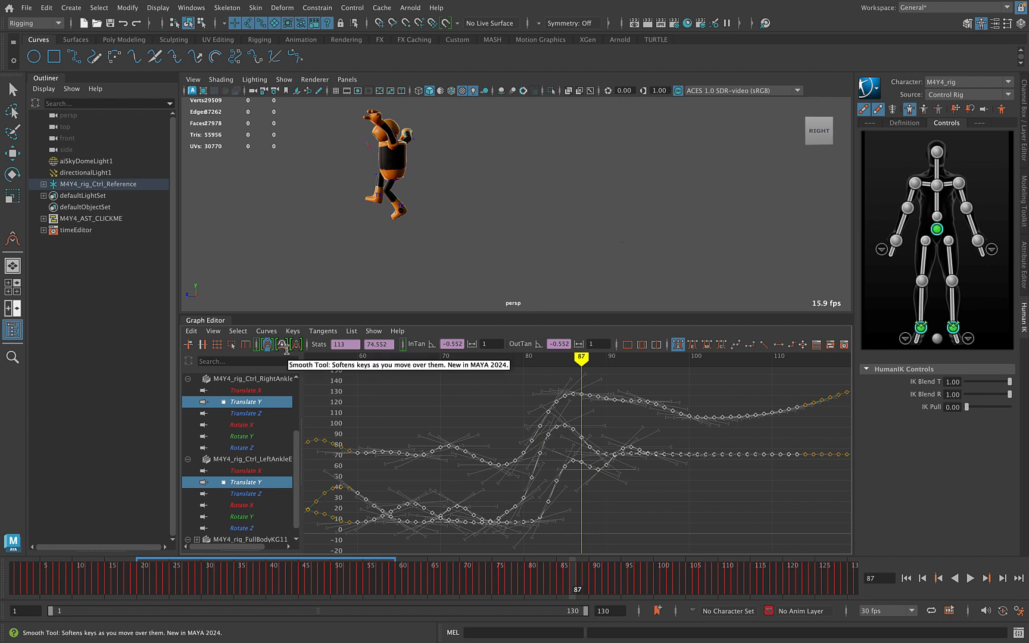
Soften the Translate Y keys around frames 80 to 92 with the Smooth Tool, and scrub to frame 84 to check the pose
left_click(286, 350)
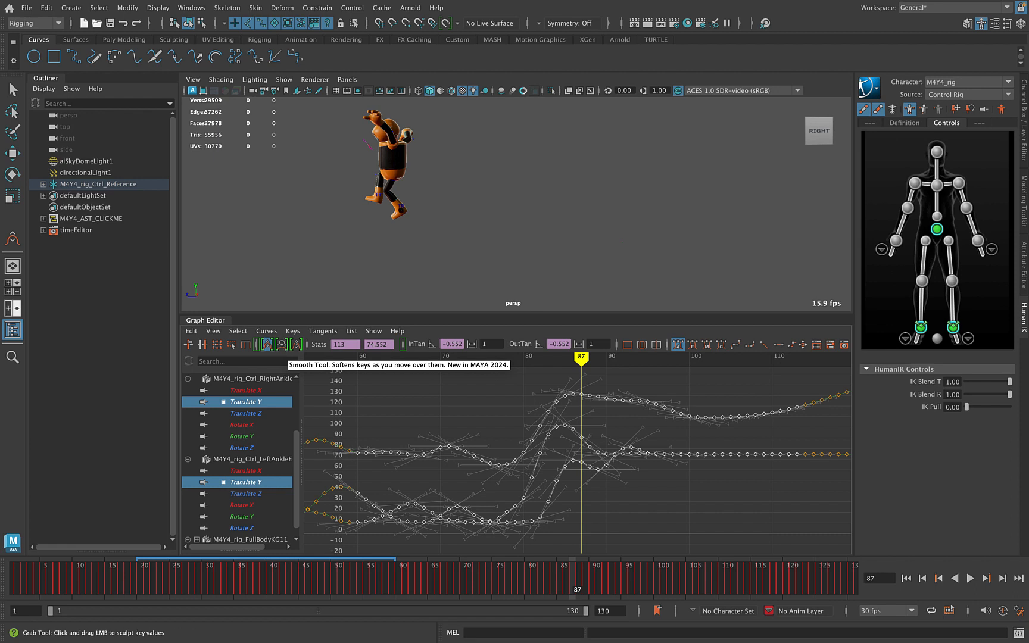
left_click(283, 345)
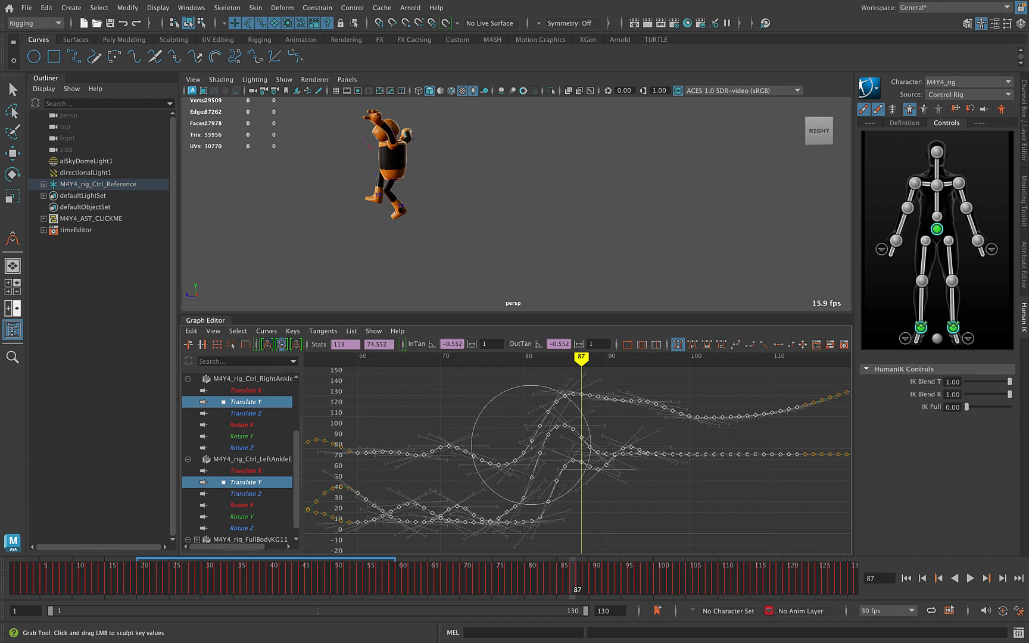
mouse_move(531, 444)
left_mouse_down()
mouse_move(554, 439)
mouse_move(569, 418)
left_mouse_up()
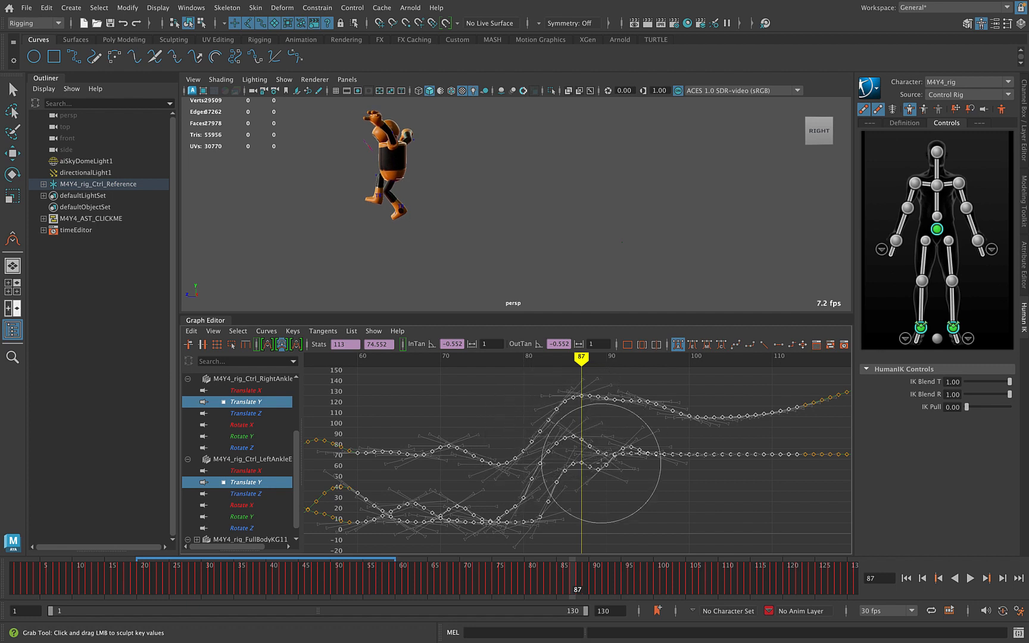
left_click_drag(600, 465, 551, 498)
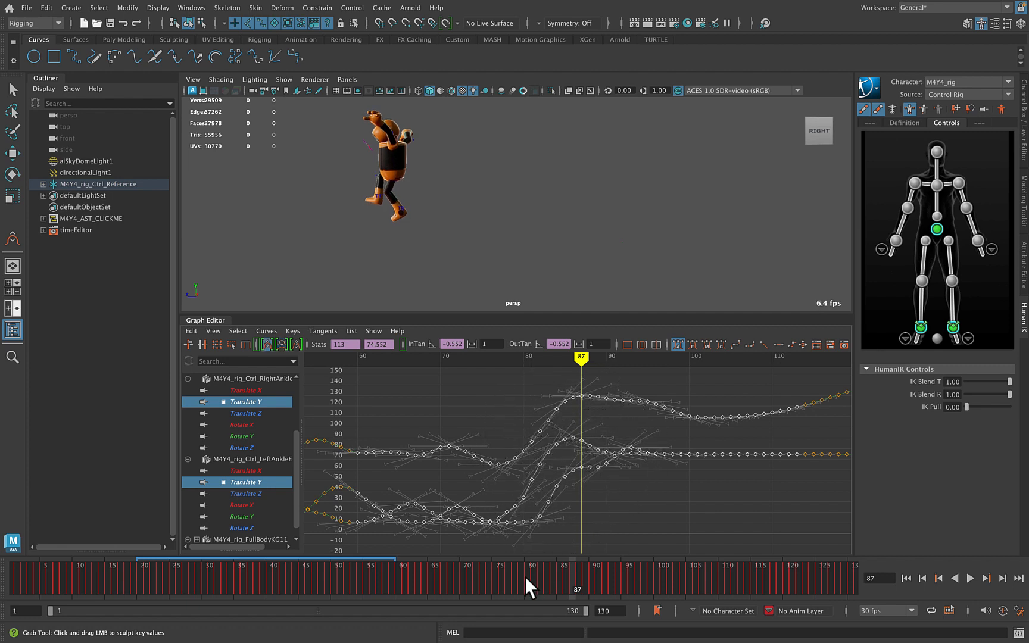
mouse_move(569, 581)
left_mouse_down()
mouse_move(526, 579)
mouse_move(620, 576)
mouse_move(554, 576)
left_mouse_up()
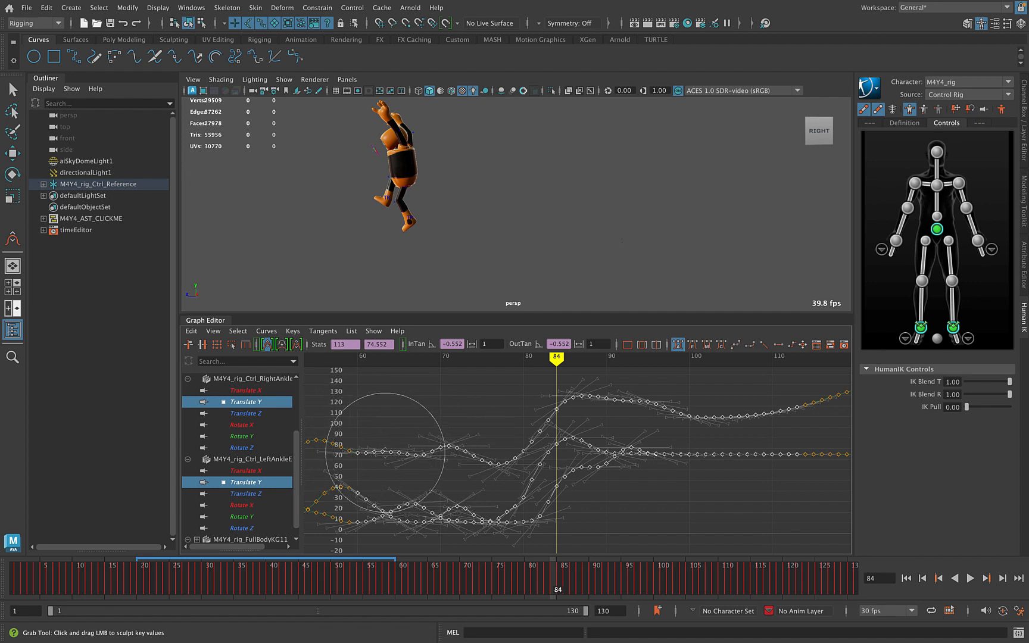
Soften the Translate Y keys of the hips and ankles between about frames 60 and 75 with the Smooth Tool
left_click_drag(334, 460, 440, 457)
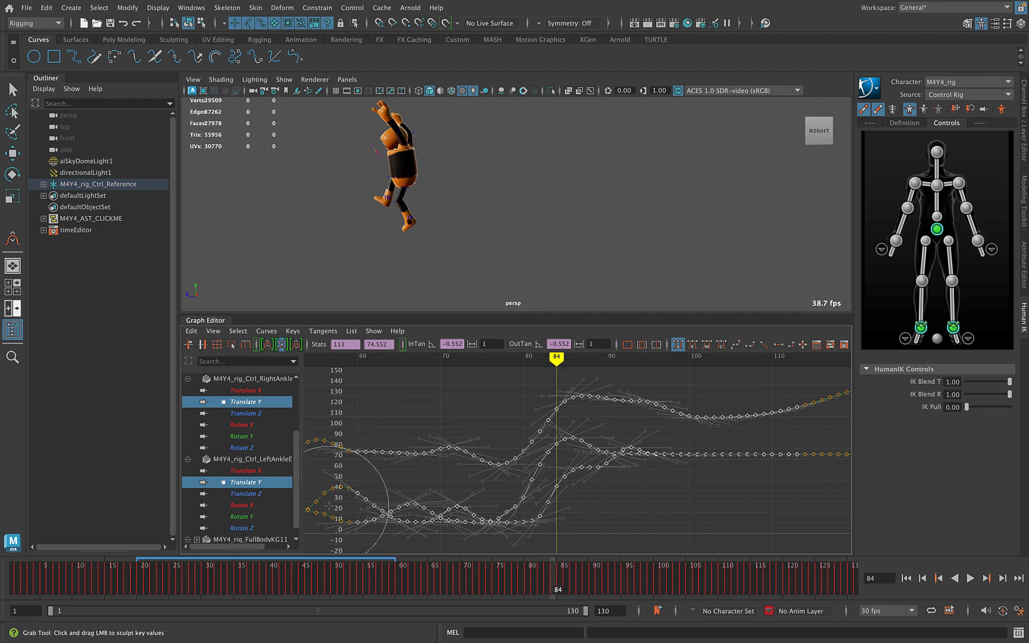
left_click_drag(339, 507, 431, 511)
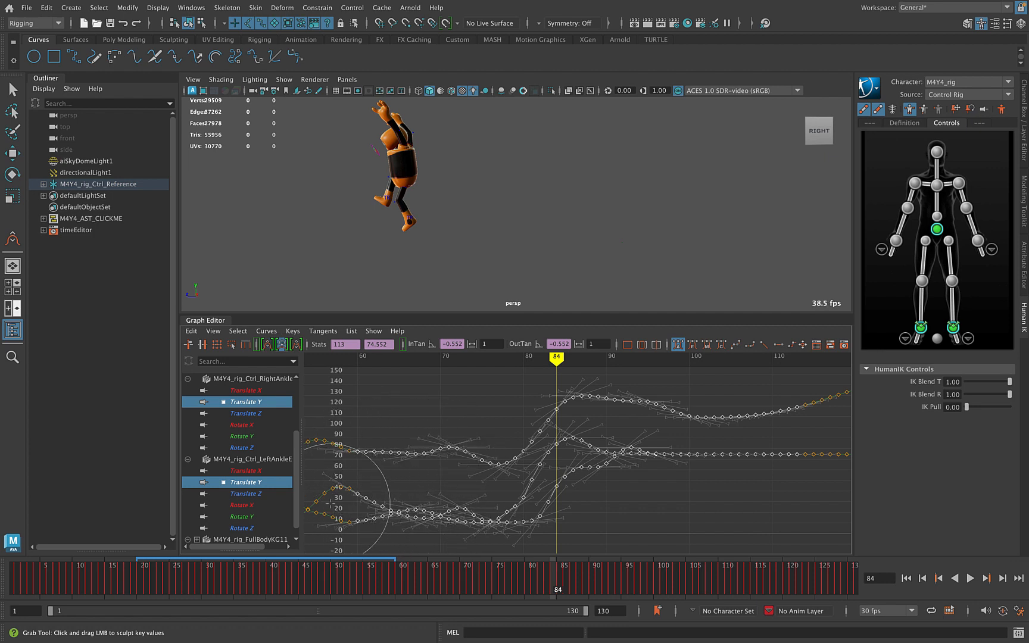
left_click_drag(341, 485, 367, 493)
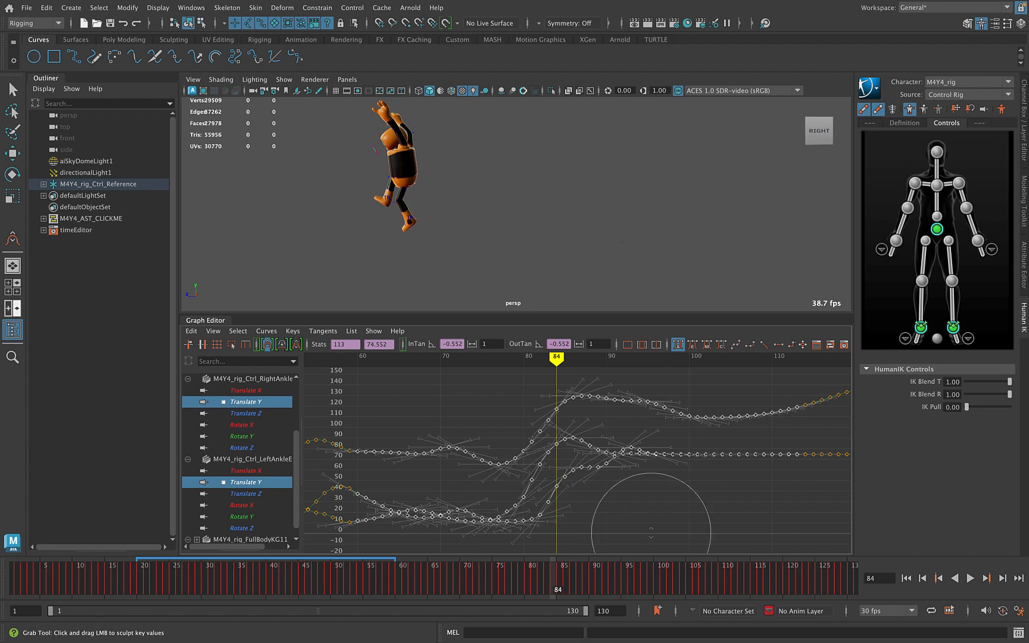
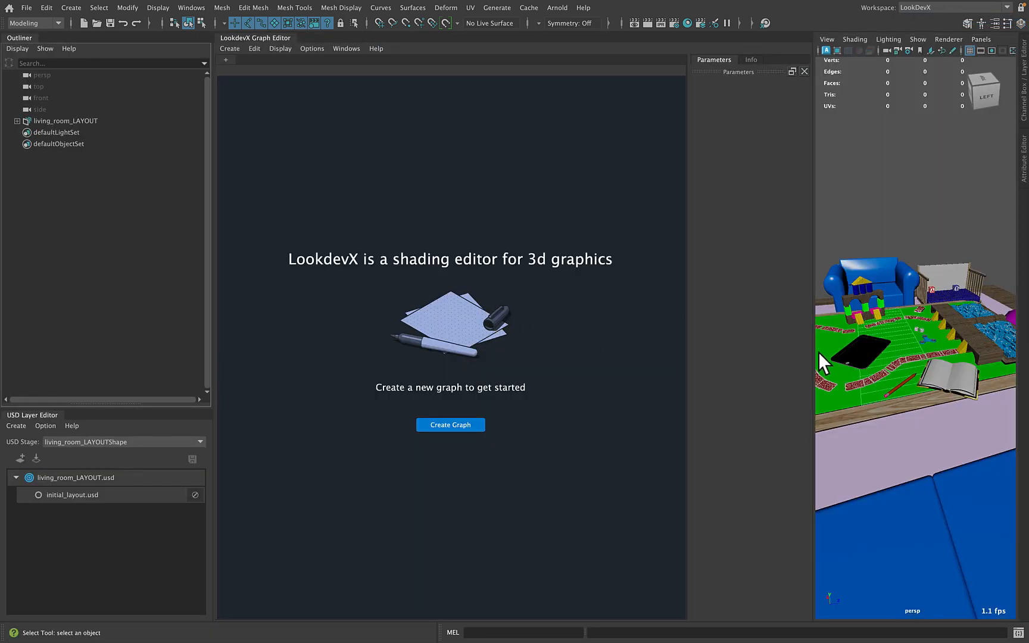
Widen the viewport of the living room scene, and select and frame the red playing card beside the yellow blocks
left_click_drag(813, 356, 655, 371)
left_click(900, 364)
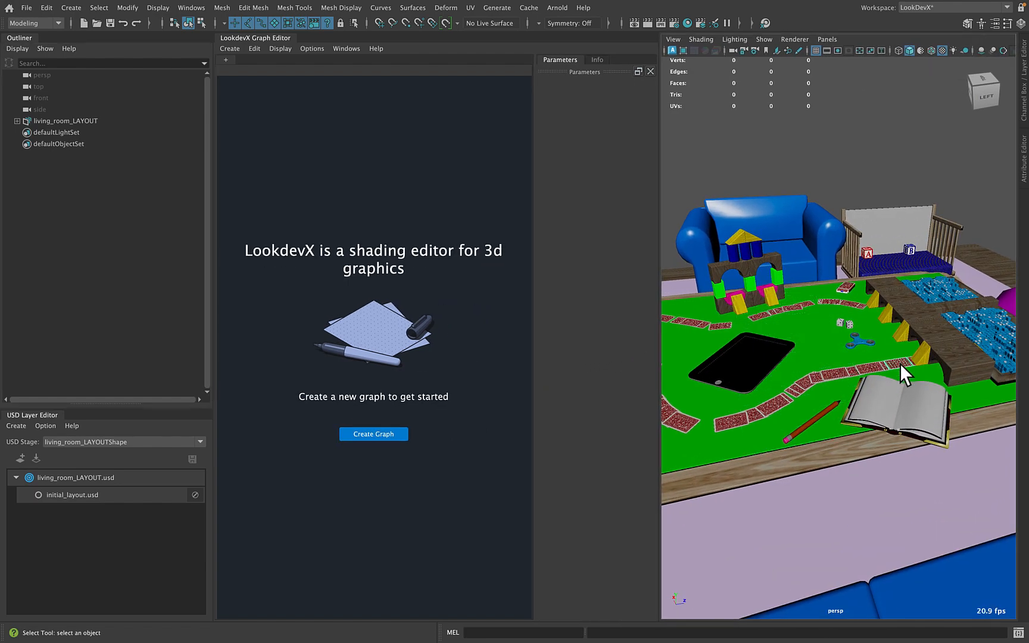
key("f")
left_click_drag(785, 352, 816, 352, "alt")
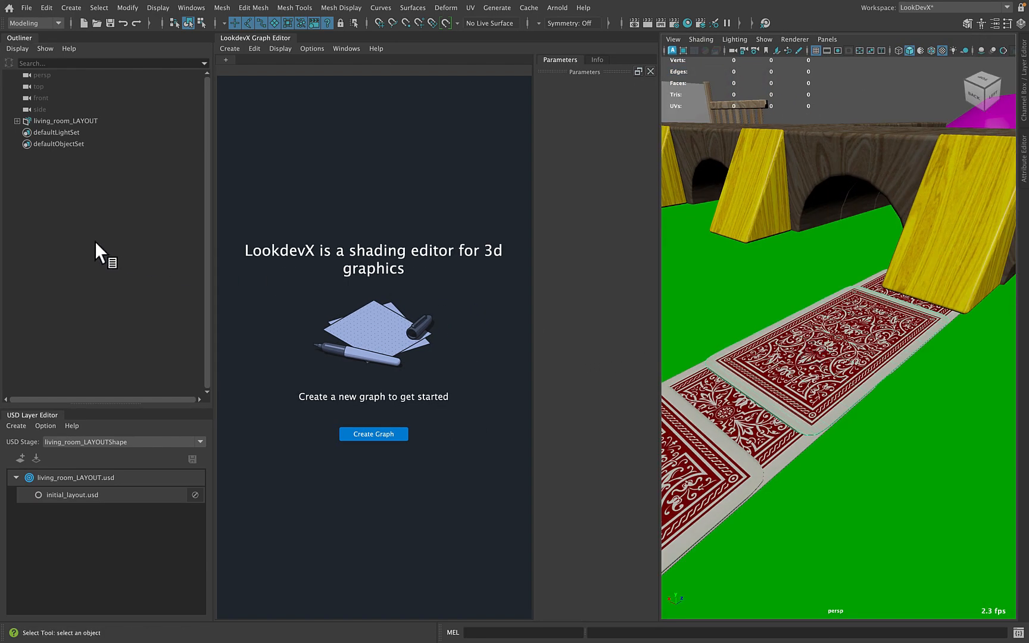
Reveal the selected playing_card_GEO in the Outliner, and expand its Looks scope down to the playing_card_red_MATSG shader nodes
key("f")
scroll(111, 226, "down", 3)
scroll(120, 235, "down", 1)
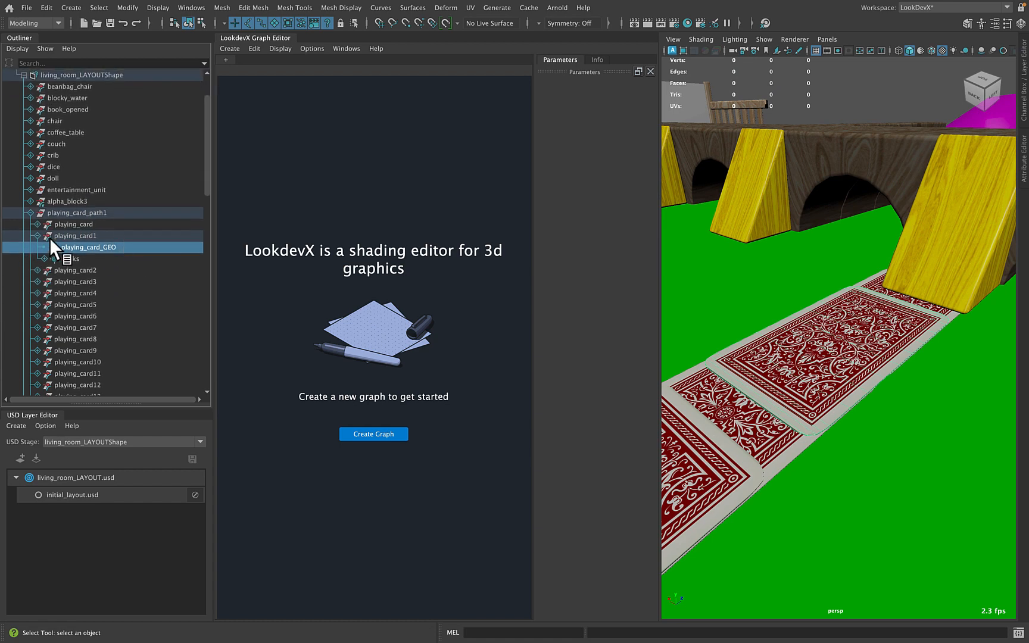
left_click(44, 257)
left_click(50, 269)
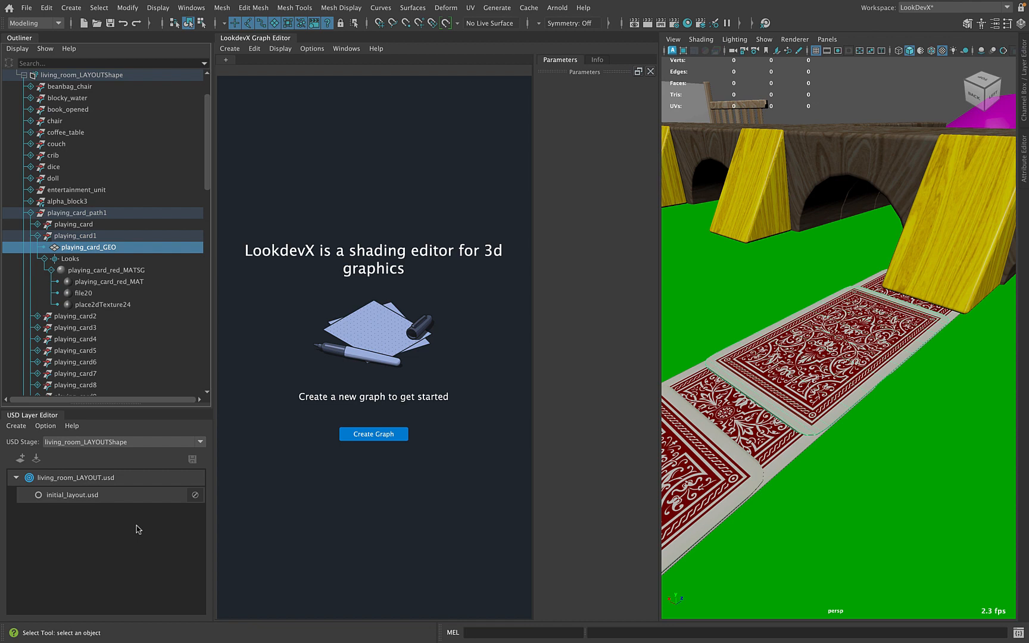
Save a new sublayer of living_room_LAYOUT.usd as Shading.usd, replacing the existing file, and make it the edit target
left_click(20, 460)
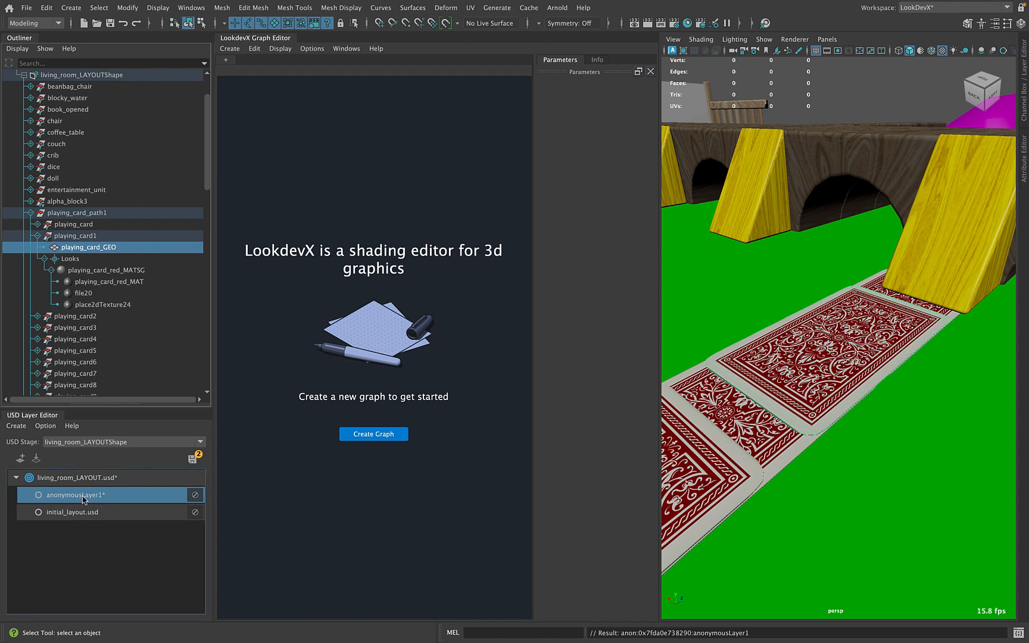
double_click(83, 496)
left_click(411, 305)
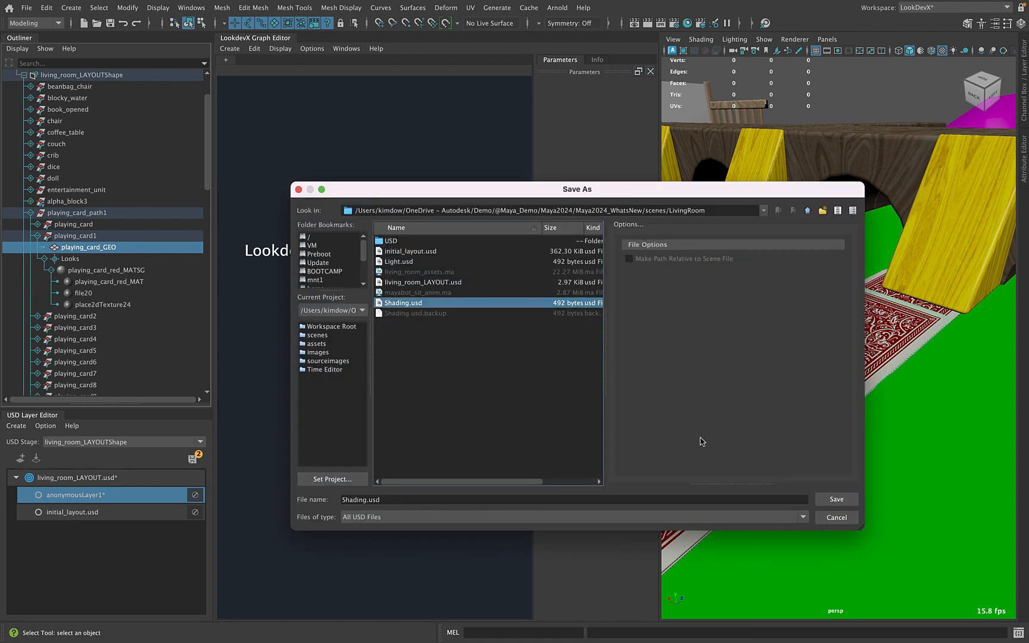
left_click(834, 500)
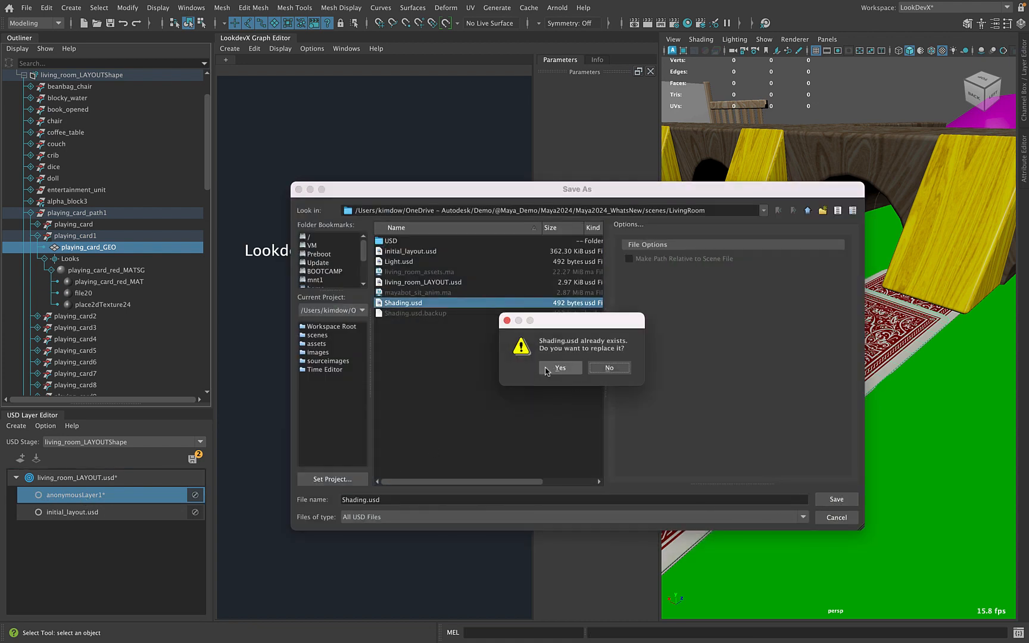
left_click(546, 369)
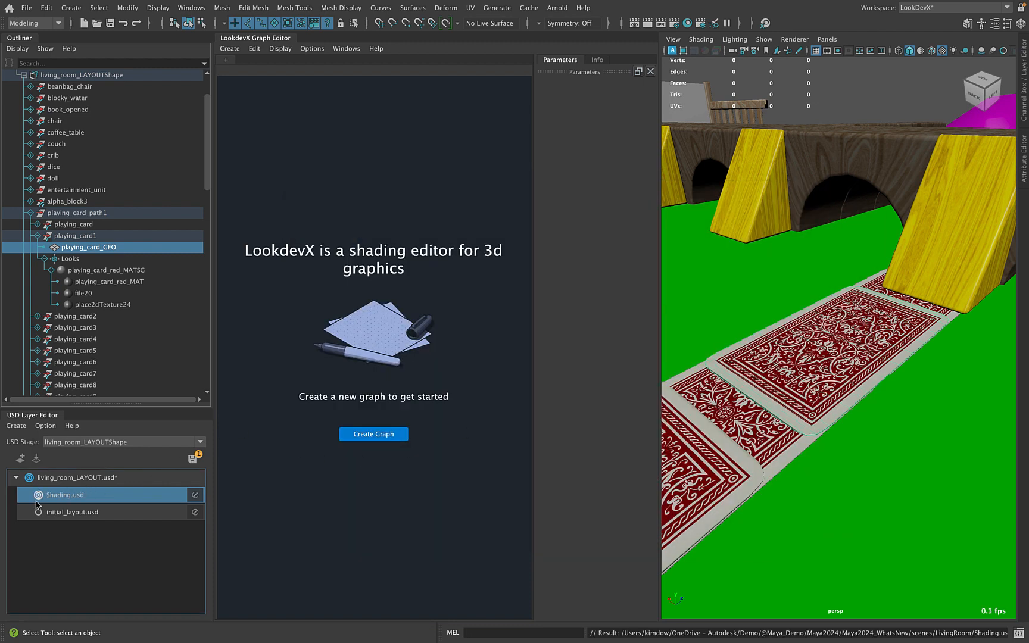
left_click(38, 496)
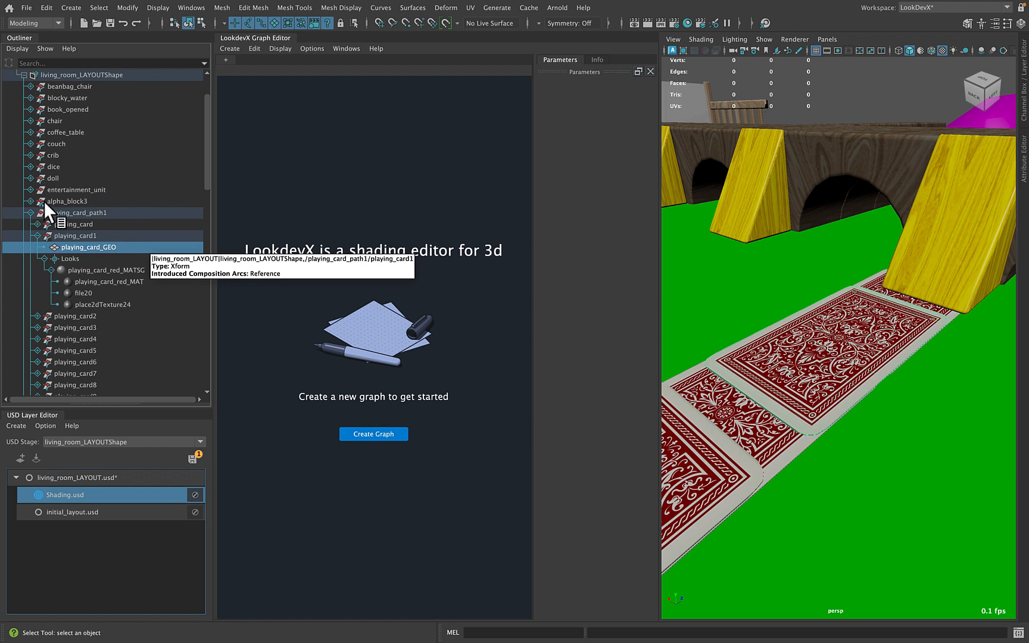
Show the playing_card_red_MATSG material in the LookdevX graph, and open its internal node network
left_click(98, 271)
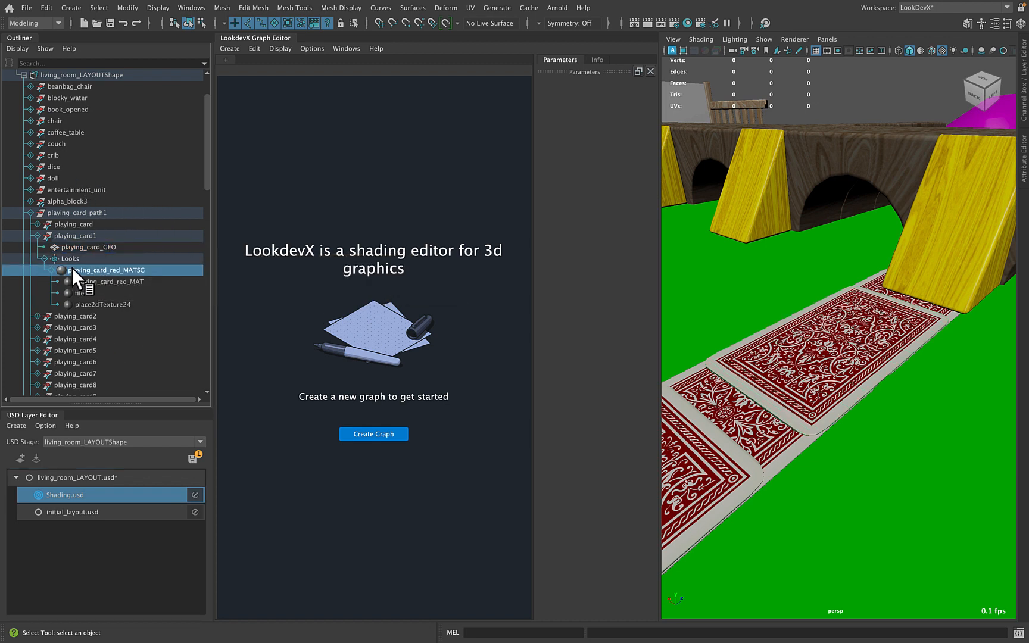
right_click(73, 269)
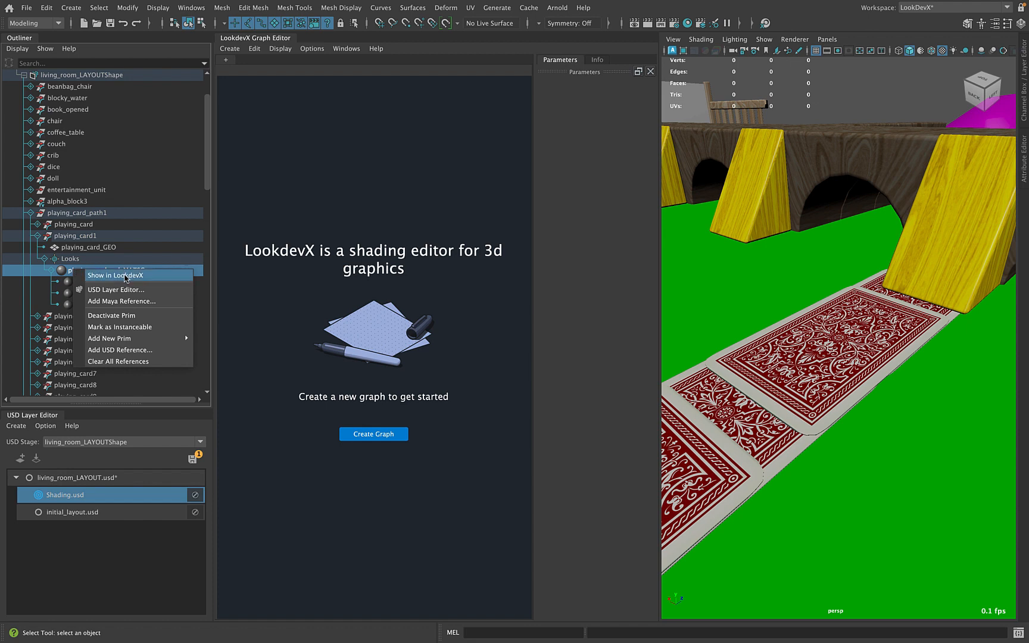
left_click(126, 275)
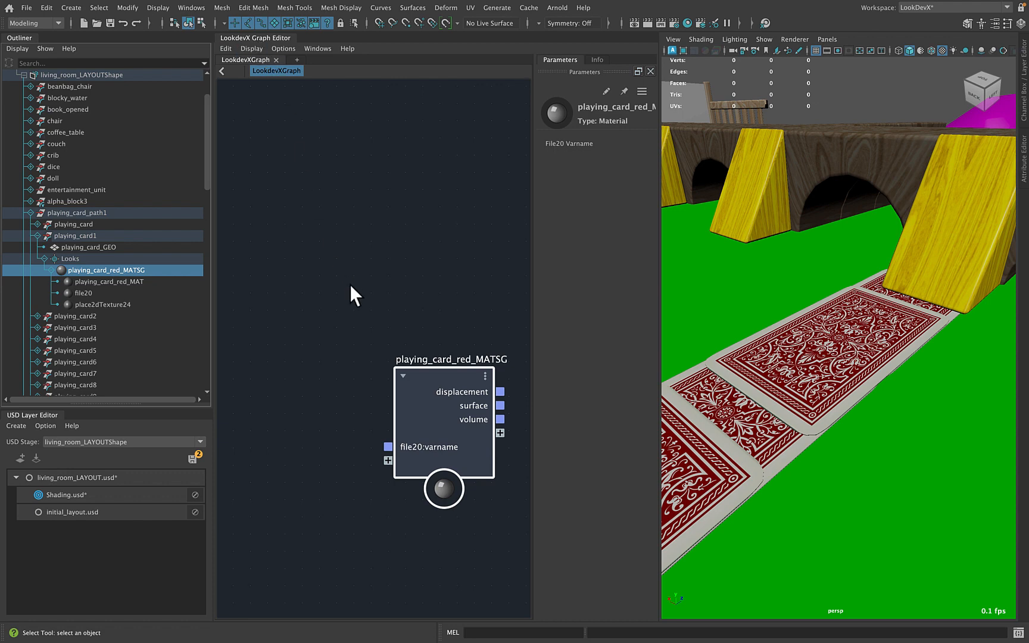
left_click_drag(426, 375, 384, 279)
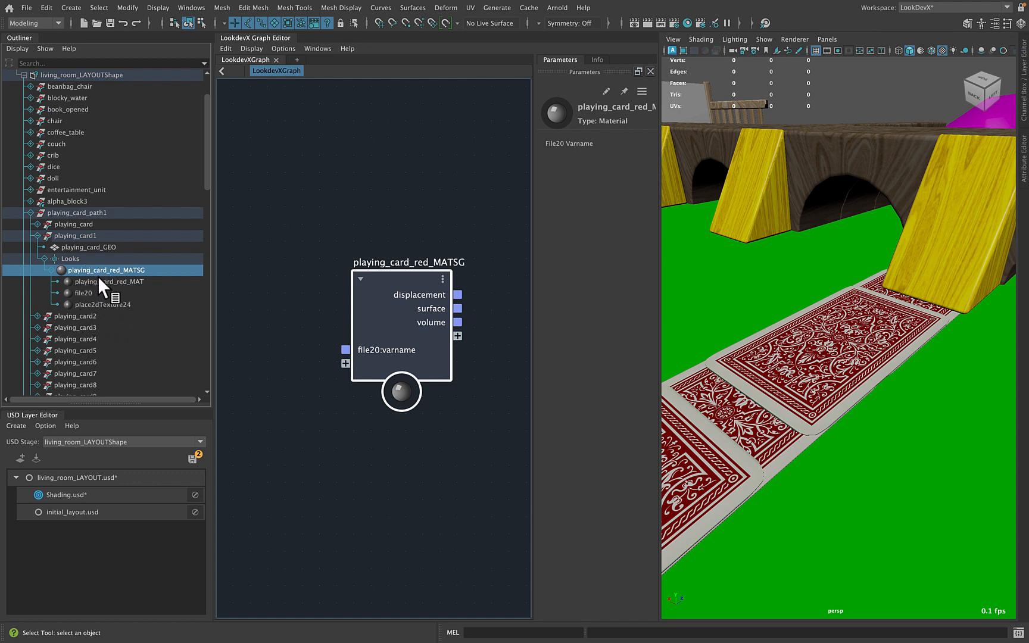
double_click(377, 282)
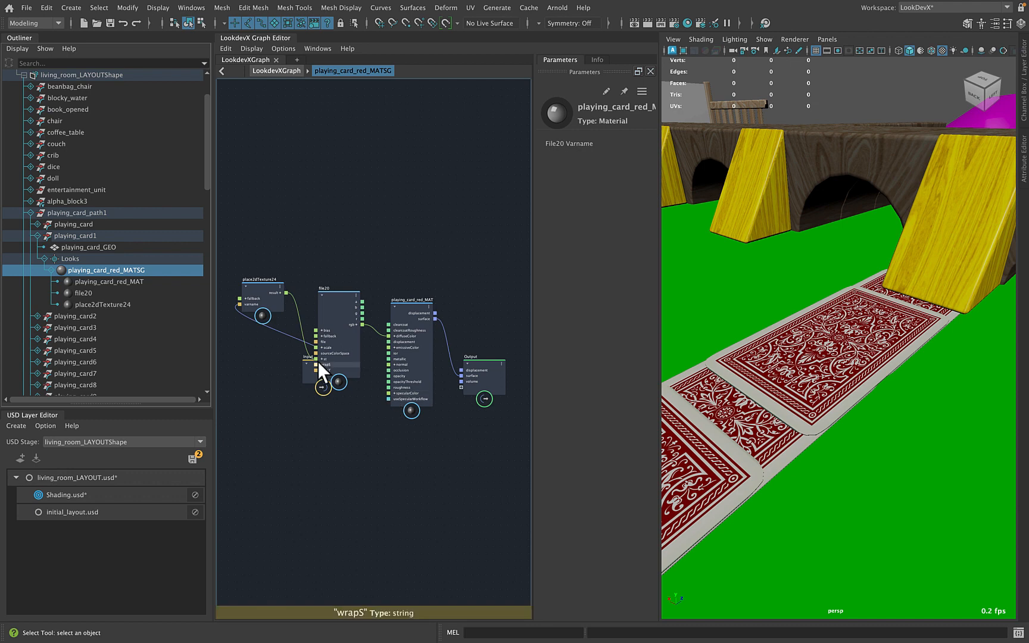
Inspect the attributes of the playing_card_red_MAT shader and its file20 texture in the Attribute Editor
left_click(119, 281)
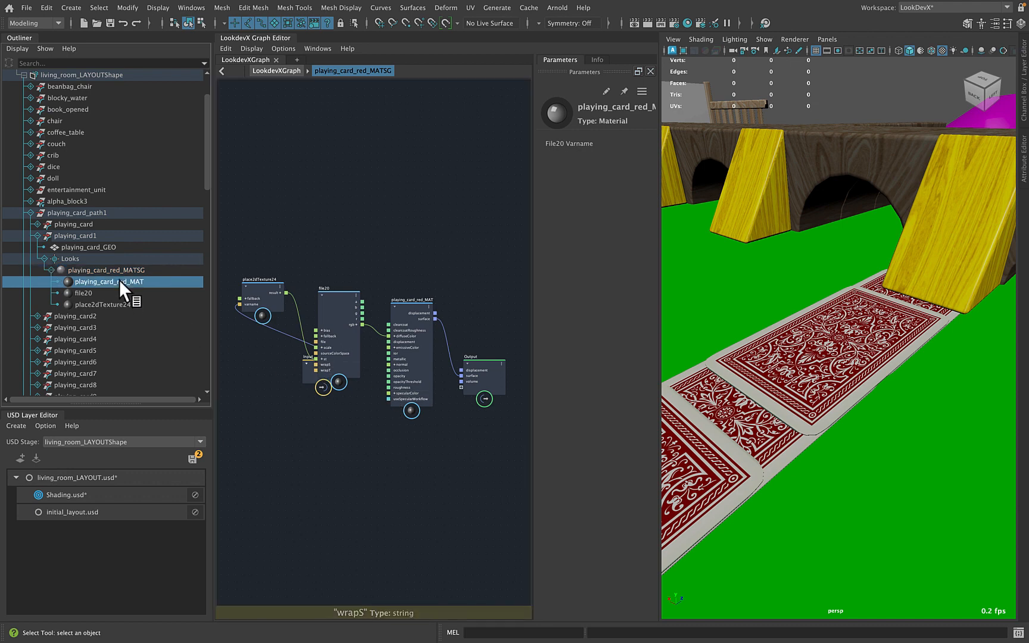
left_click(1024, 159)
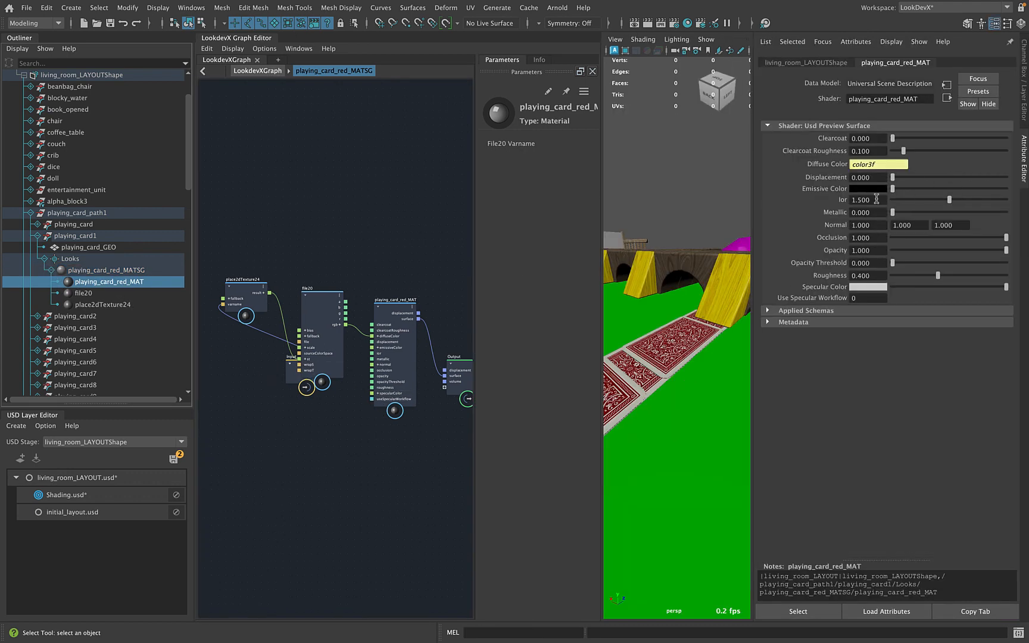
left_click(89, 292)
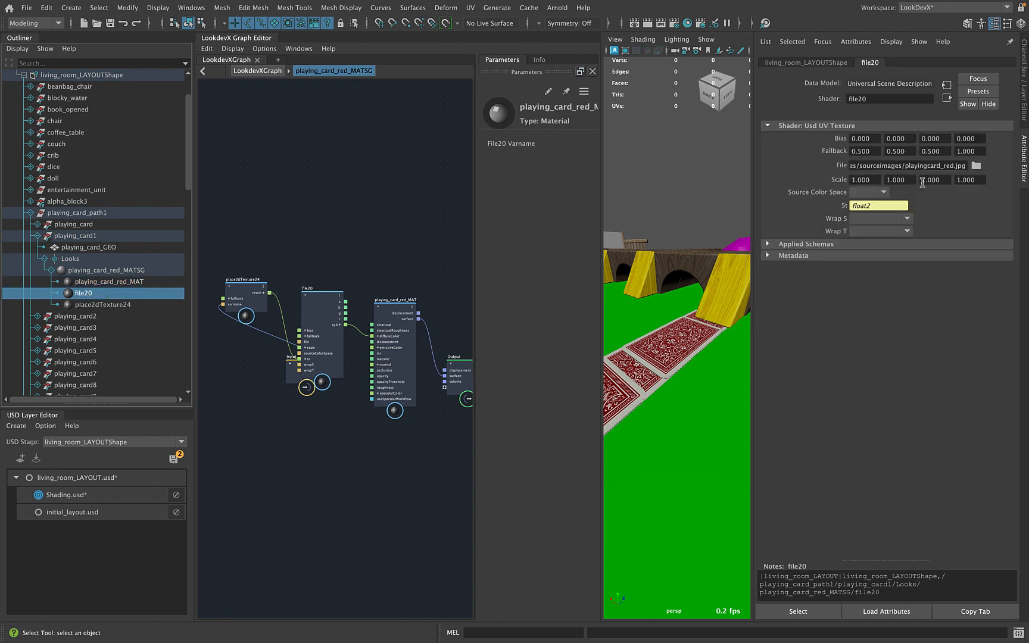
left_click(1024, 147)
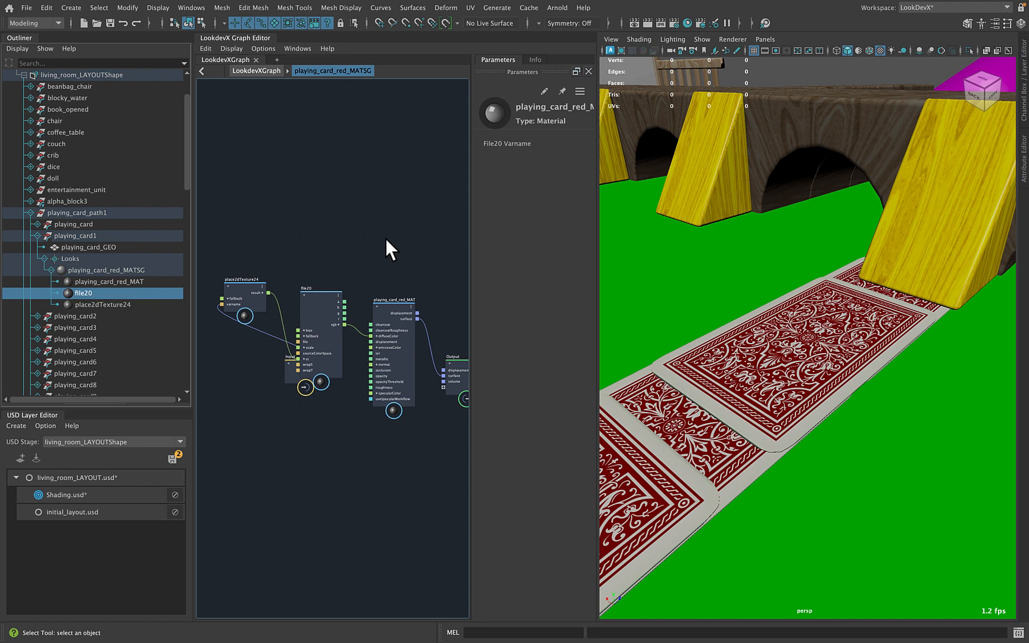
Assign a new MaterialX Standard Surface material to playing_card_GEO under playing_card1
left_click(149, 245)
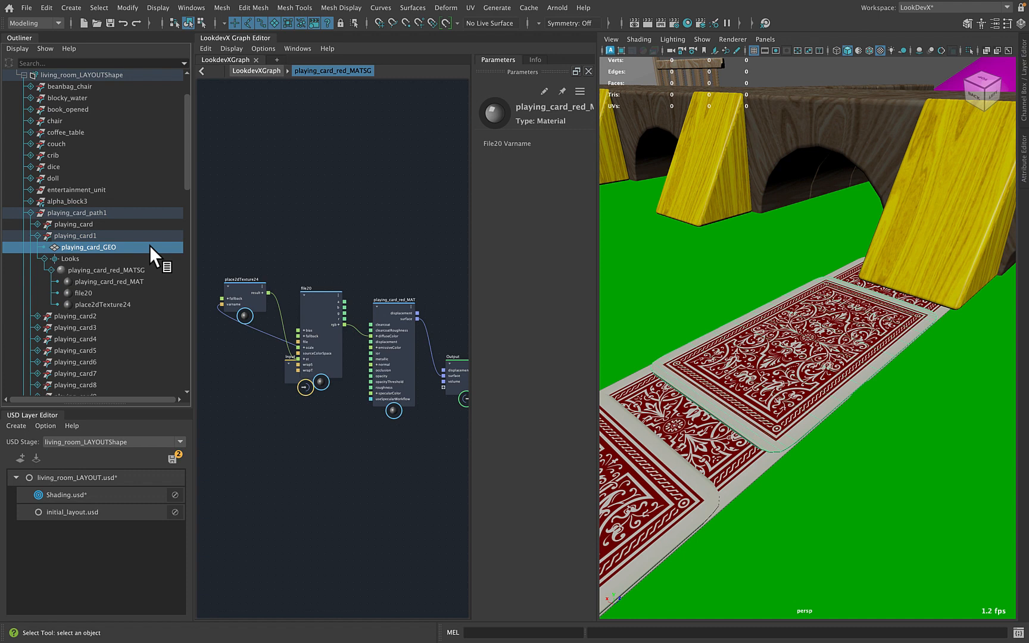
right_click(149, 246)
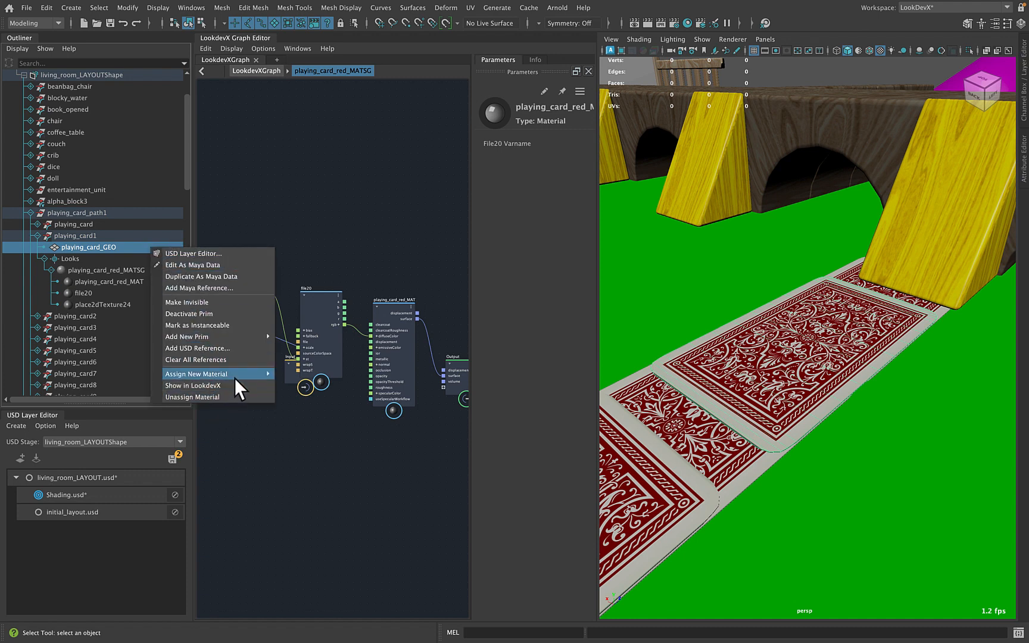
mouse_move(208, 374)
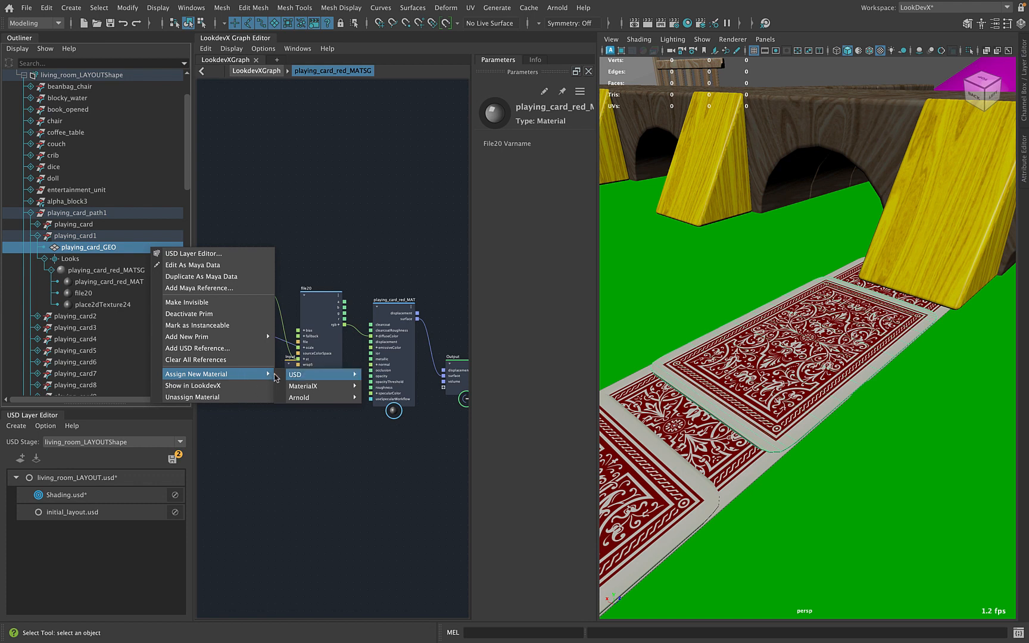
mouse_move(290, 376)
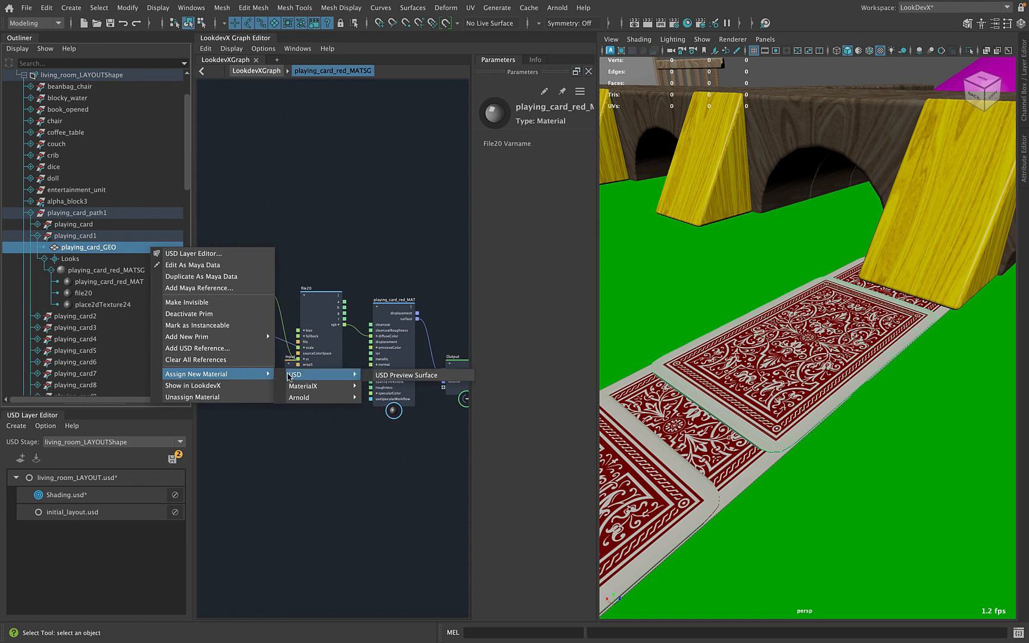
mouse_move(325, 388)
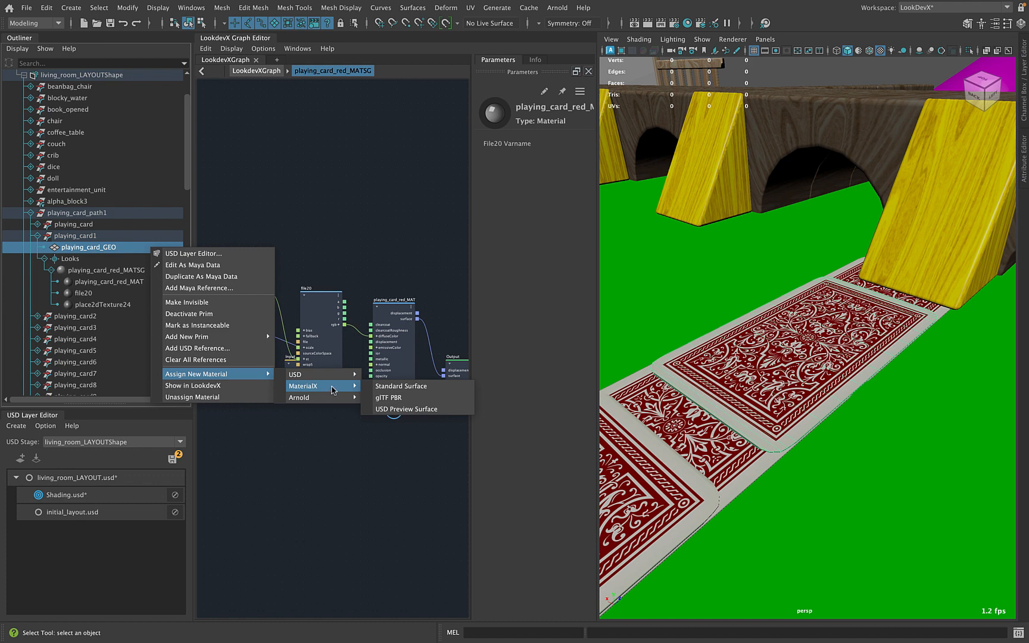
left_click(367, 386)
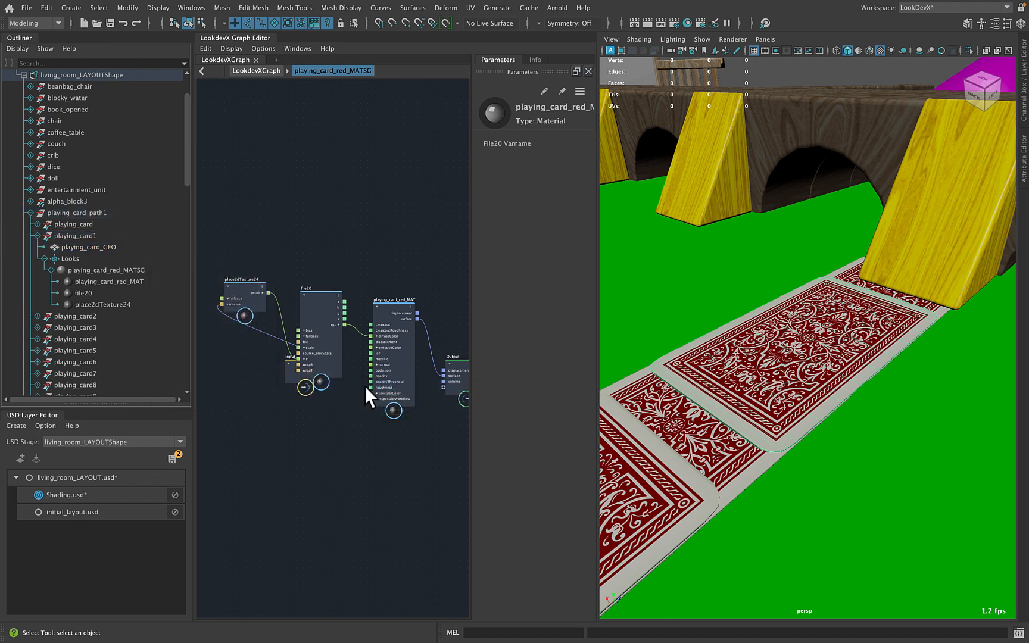
Show the new standard_surface1 material in the LookdevX graph and move its node clear of playing_card_red_MATSG
left_click_drag(187, 159, 183, 358)
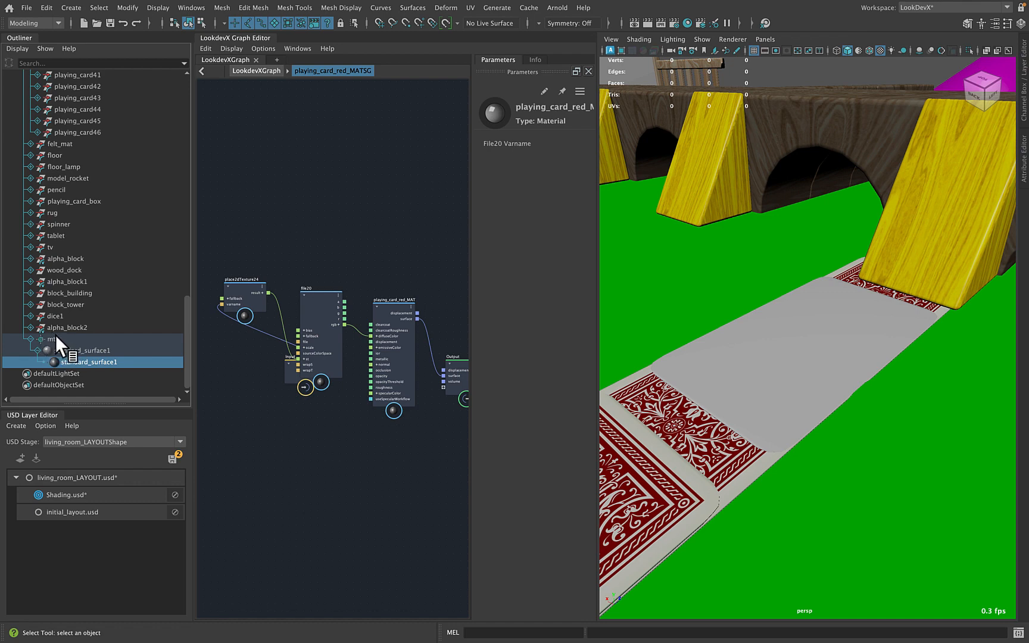
left_click(96, 350)
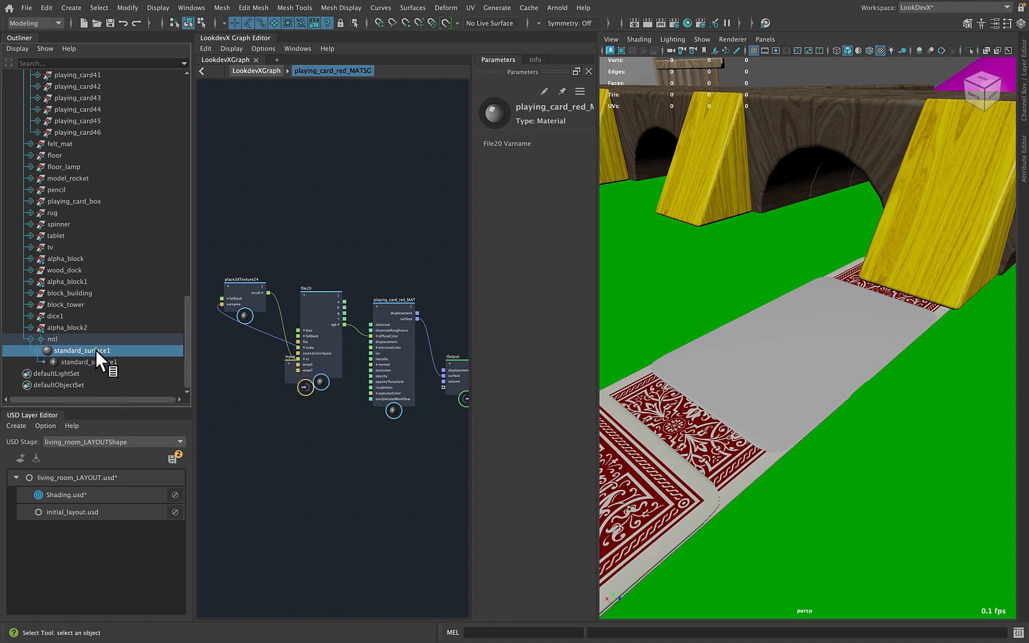
right_click(96, 351)
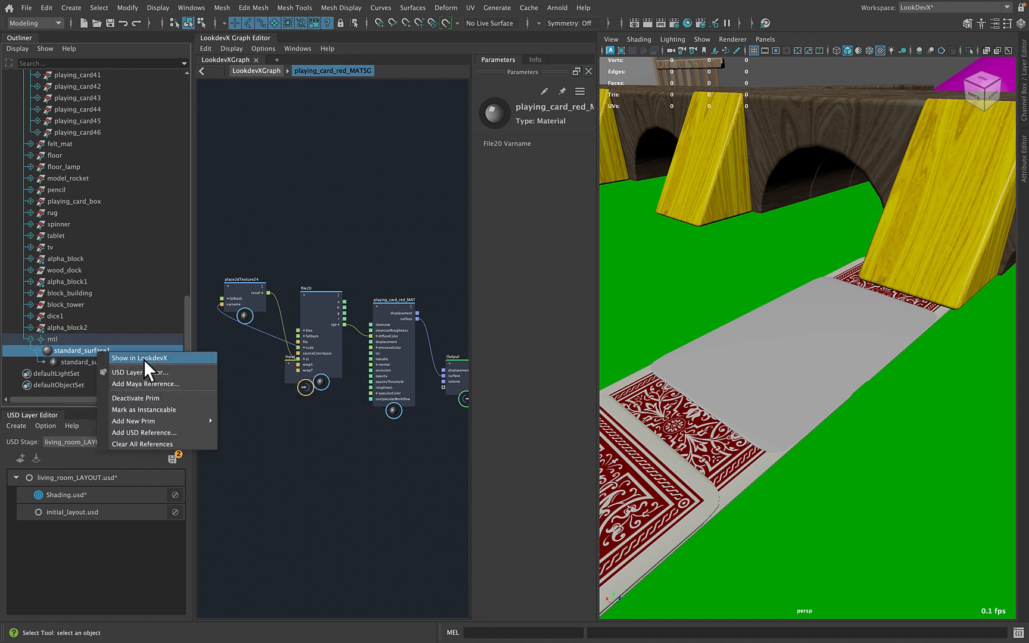
left_click(144, 359)
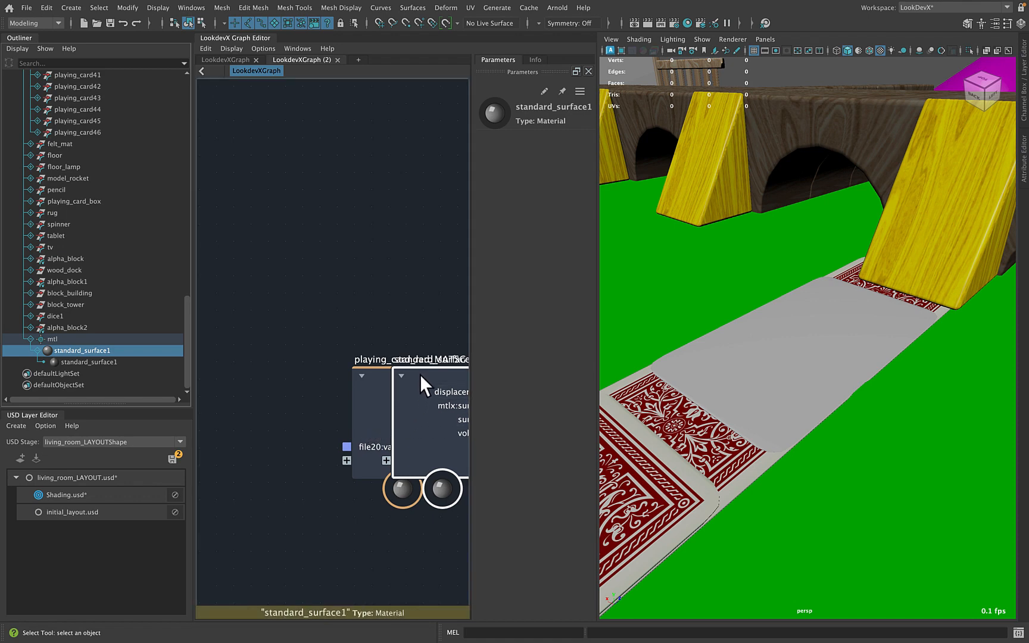
left_click_drag(420, 374, 298, 145)
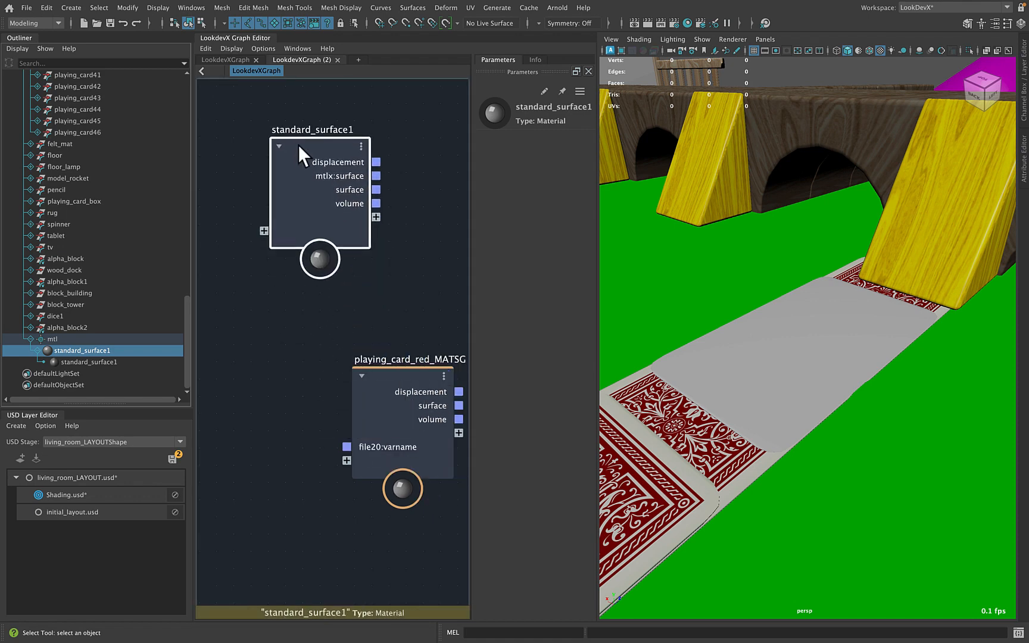
Rename the standard_surface1 material under mtl as "Blue Card Shader"
double_click(82, 351)
type("Bl")
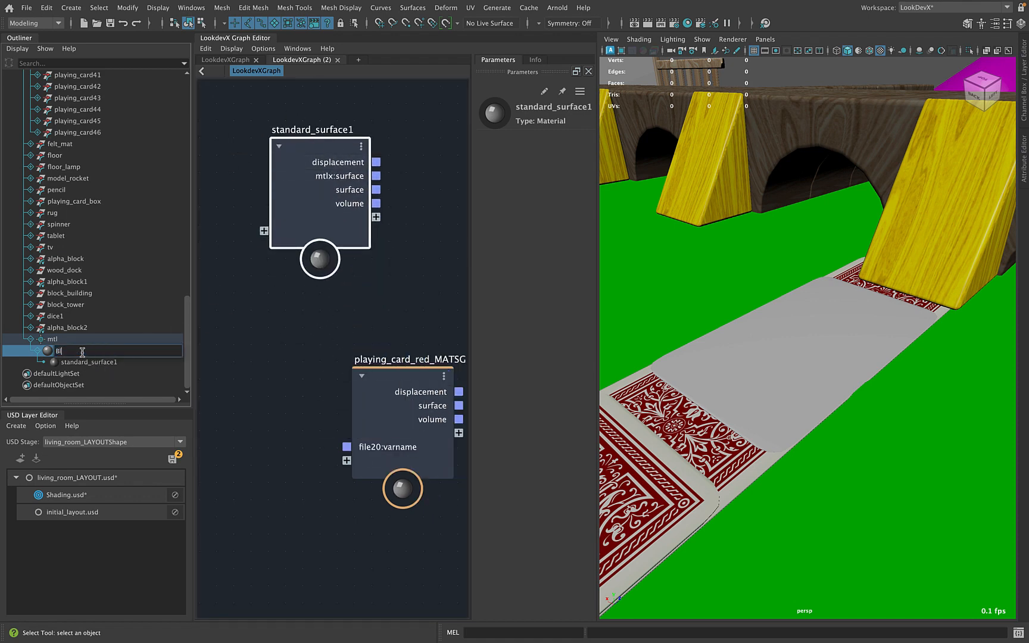
type("ue Card Shader")
key("Return")
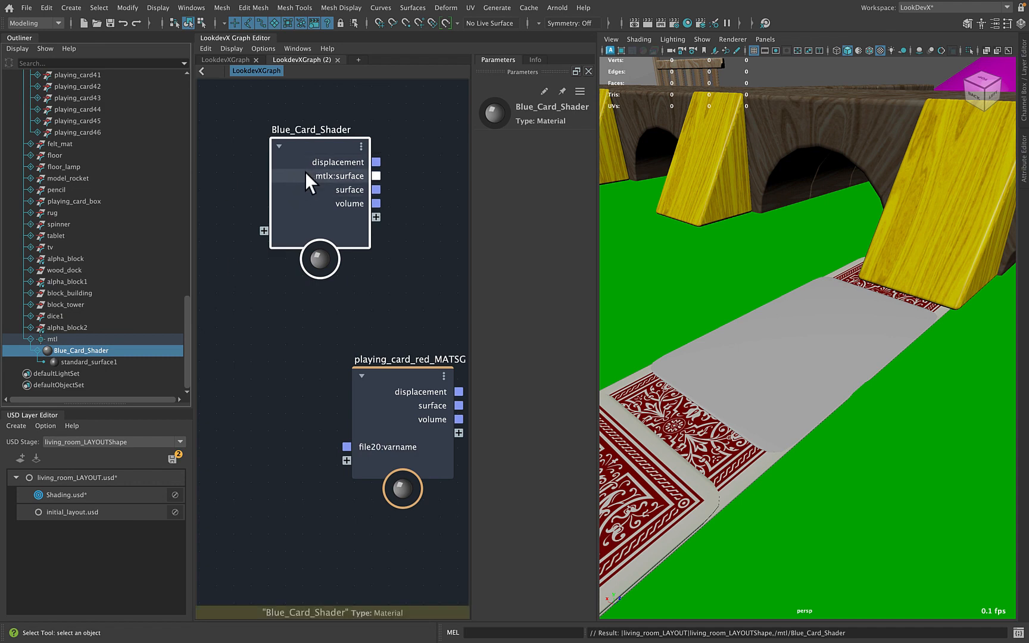
Open Blue_Card_Shader's internal network and show the full parameters of its standard_surface1 node with a wider parameter view
double_click(307, 145)
key("a")
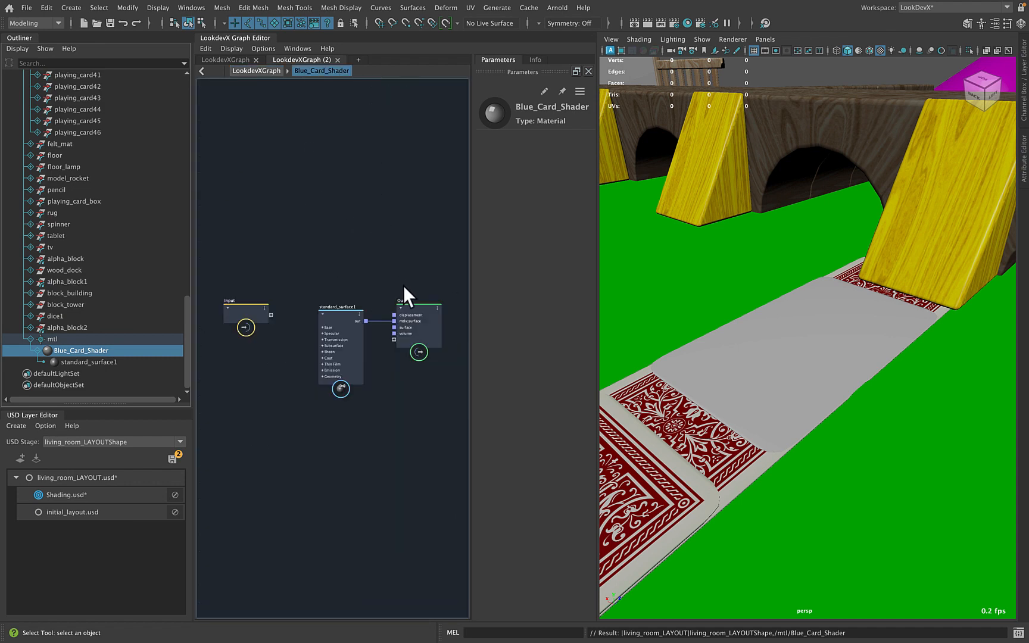
right_click_drag(263, 357, 405, 362, "alt")
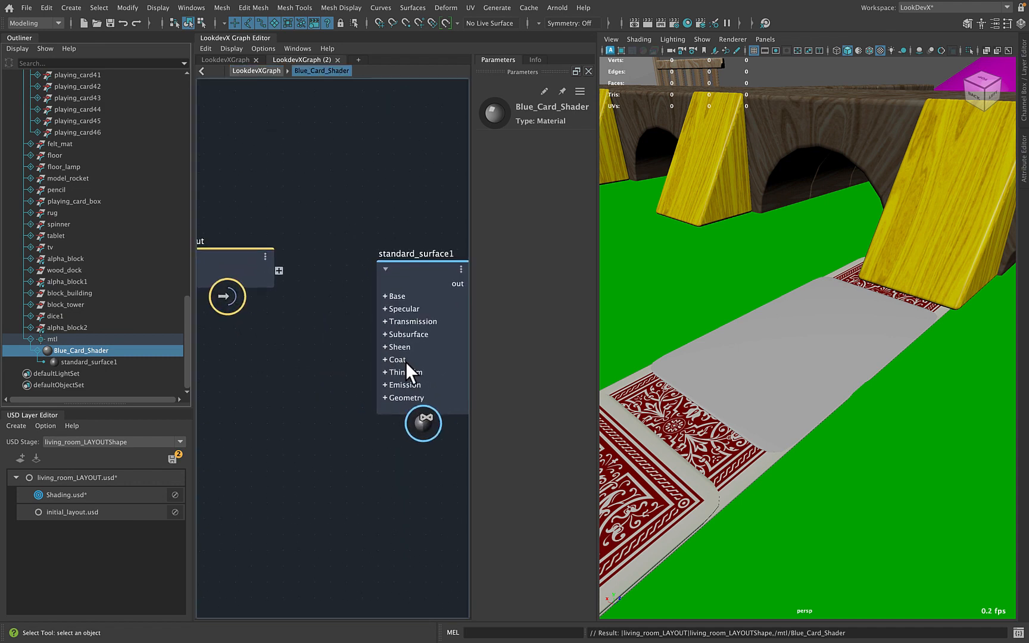
middle_click_drag(402, 188, 305, 222, "alt")
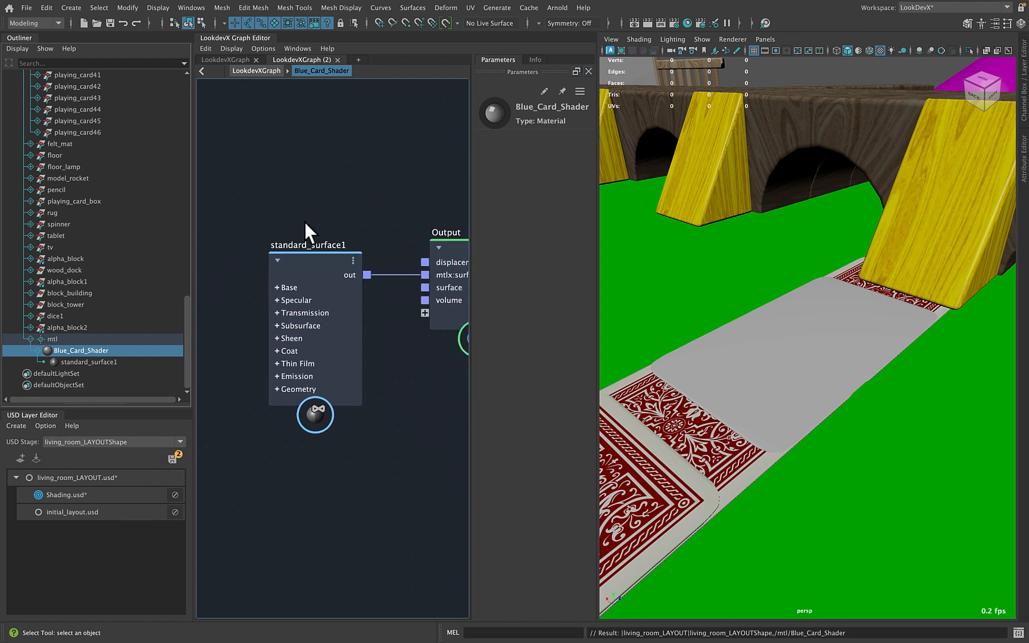
left_click(313, 259)
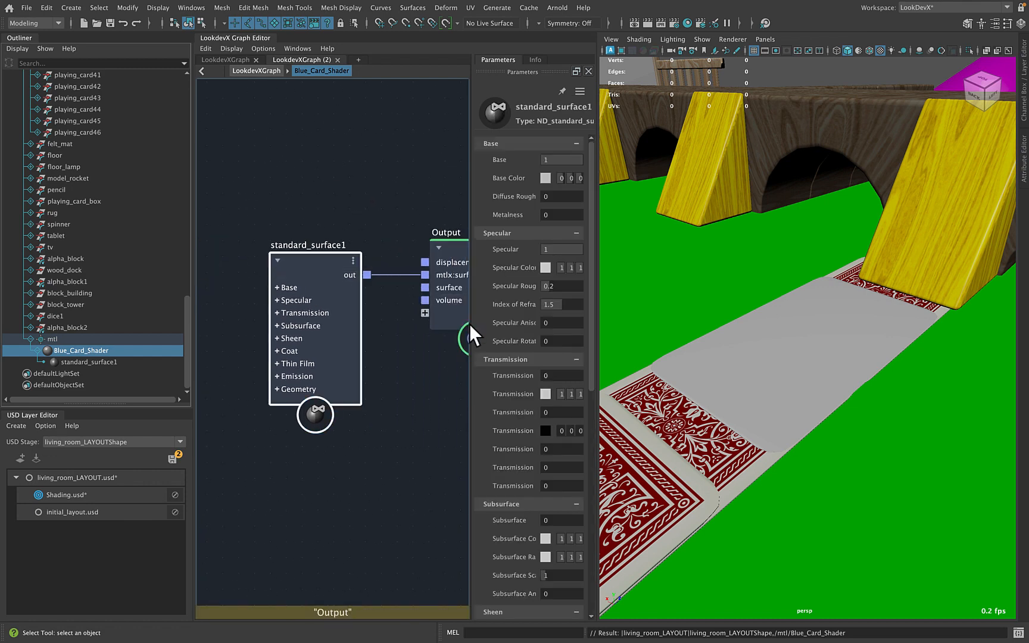
left_click_drag(471, 326, 386, 326)
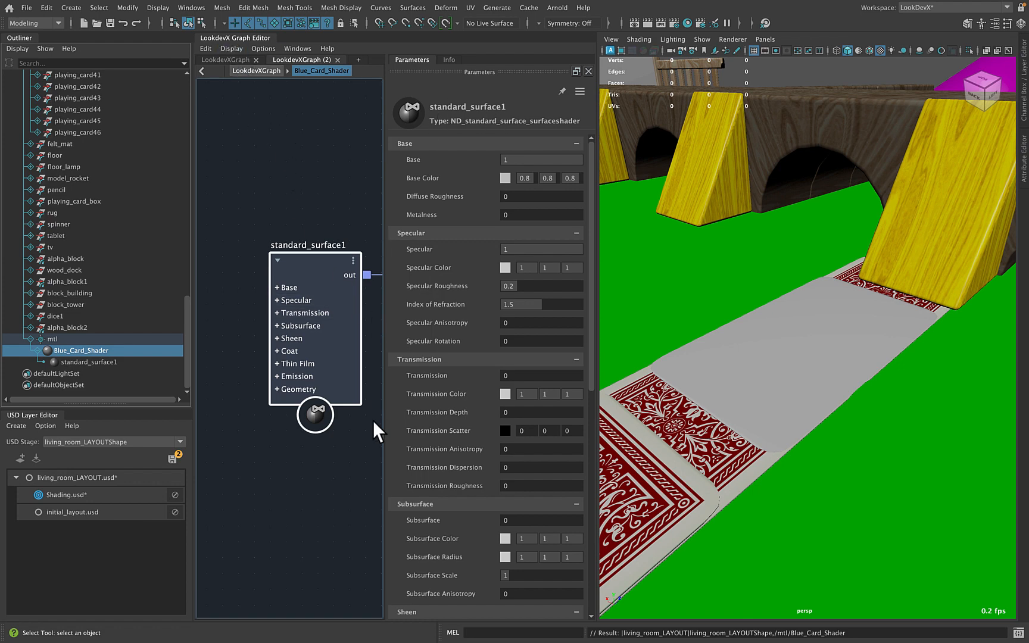
Set the Base Color of standard_surface1 to pure white, with red, green and blue at 1
left_click(1024, 156)
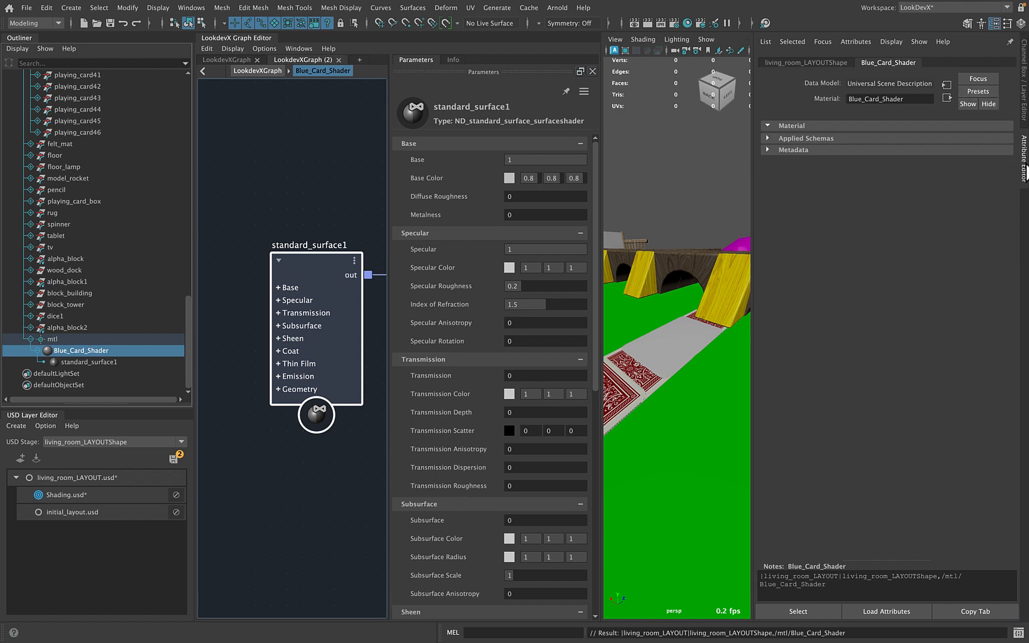
left_click(1024, 156)
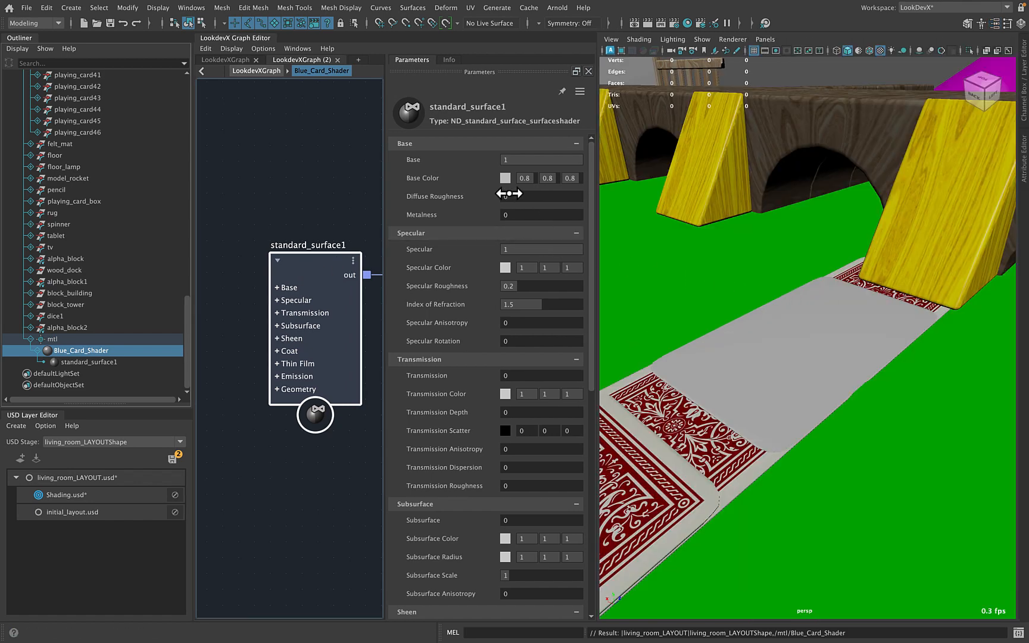
left_click(505, 178)
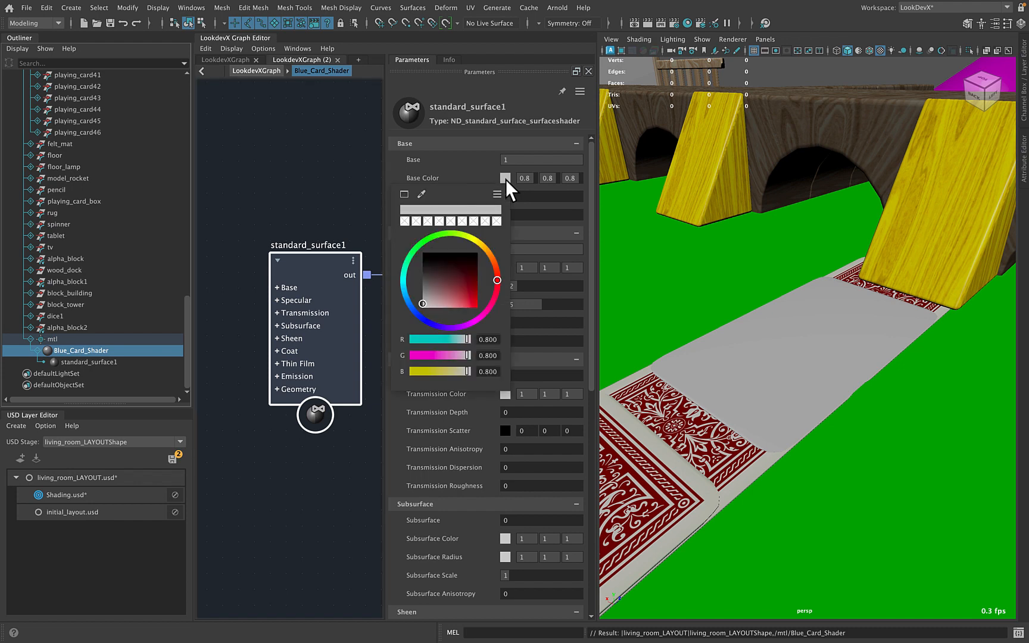
left_click_drag(453, 309, 402, 318)
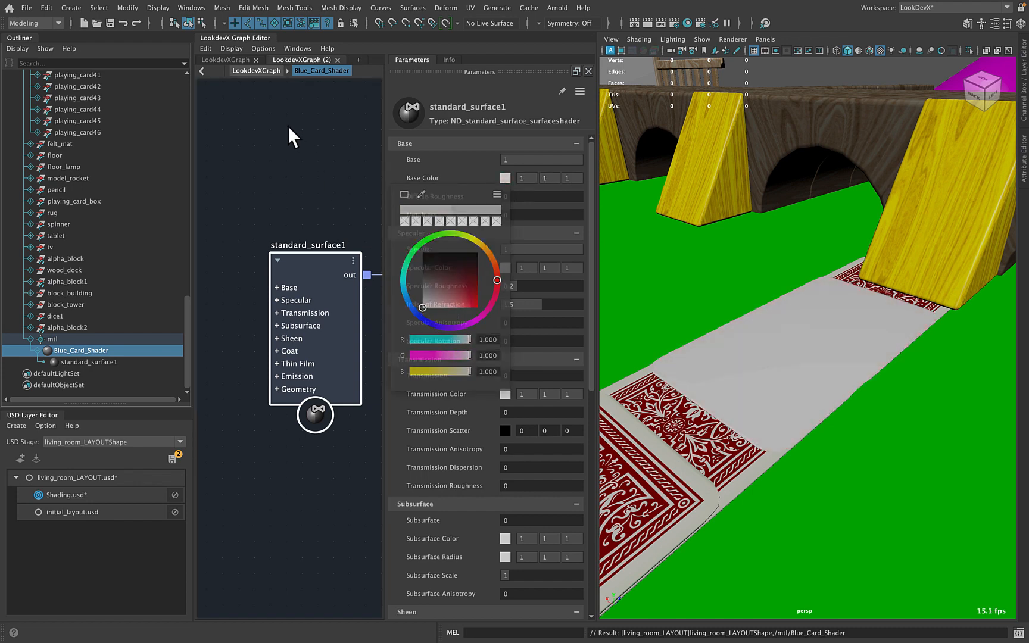
Enlarge the graph area, move the Input node out of the way, and expand the Base attributes on standard_surface1
left_click_drag(595, 333, 760, 342)
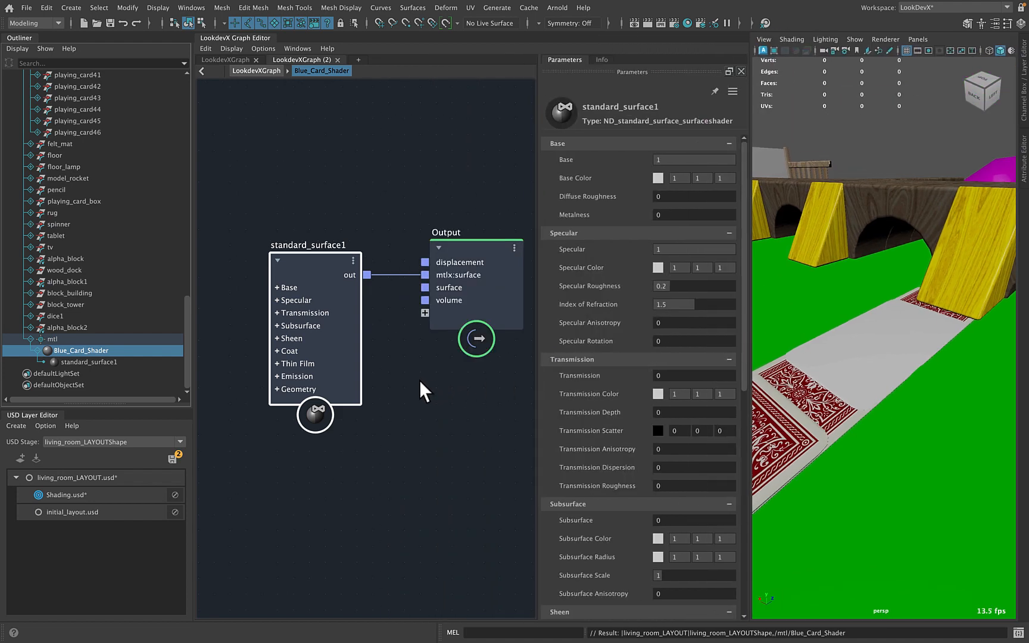
middle_click_drag(421, 391, 549, 377)
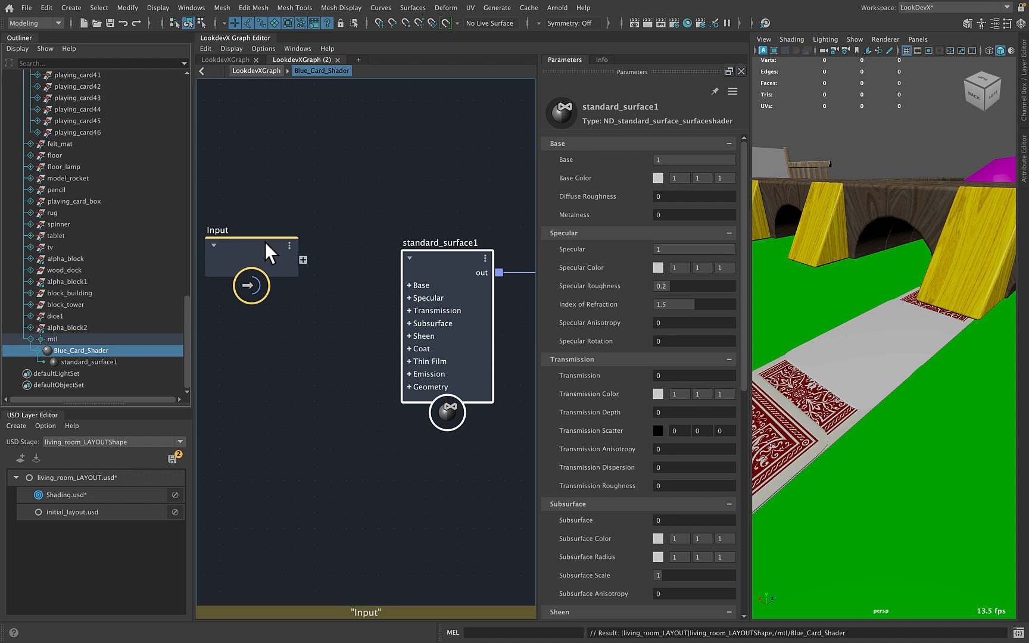
left_click_drag(265, 244, 110, 258)
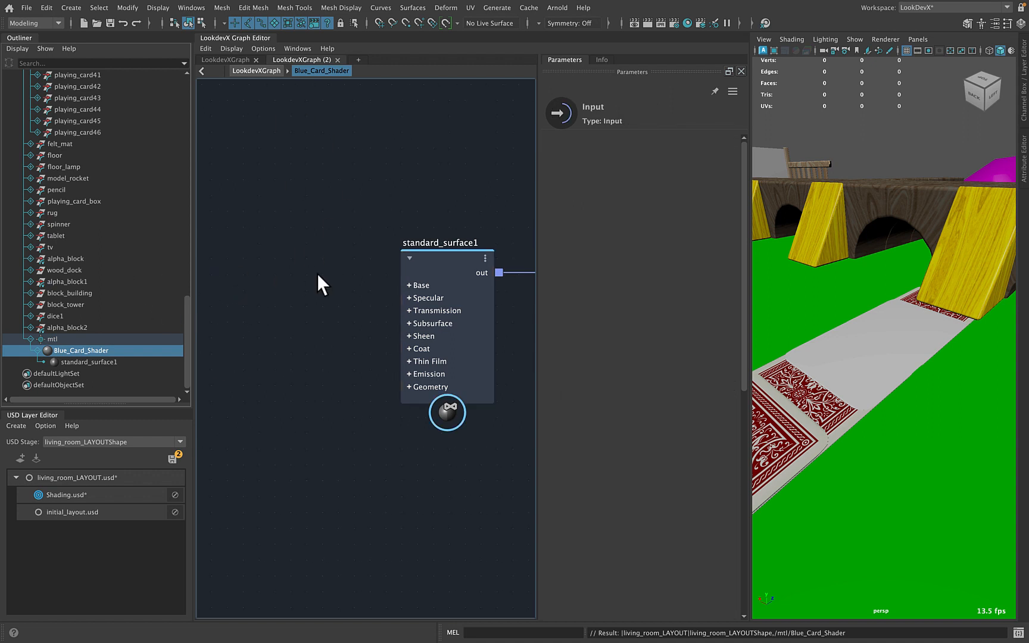
left_click_drag(442, 257, 447, 242)
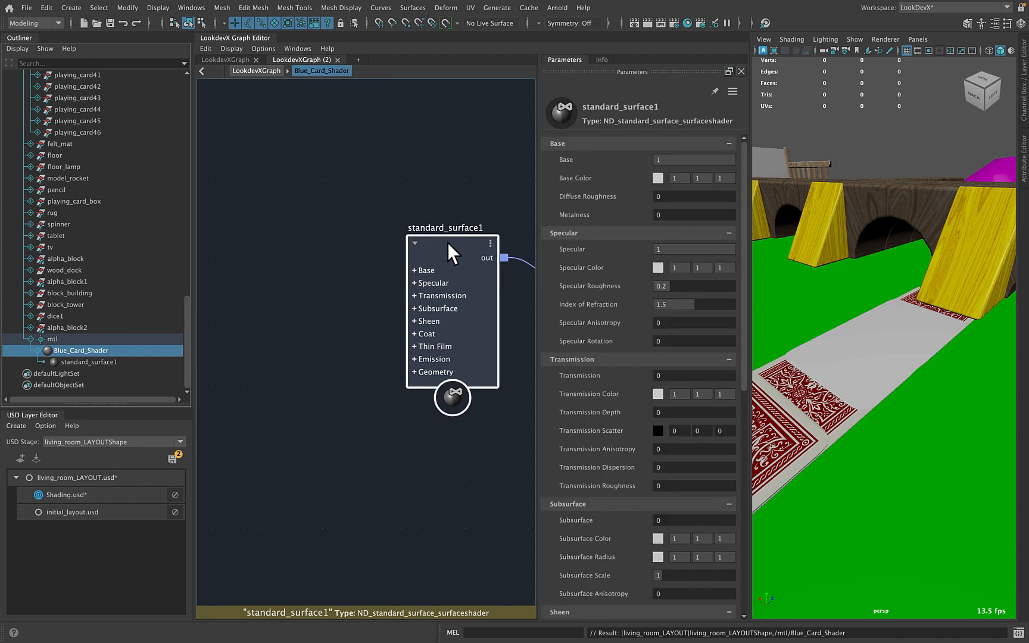
left_click(412, 269)
left_click(322, 209)
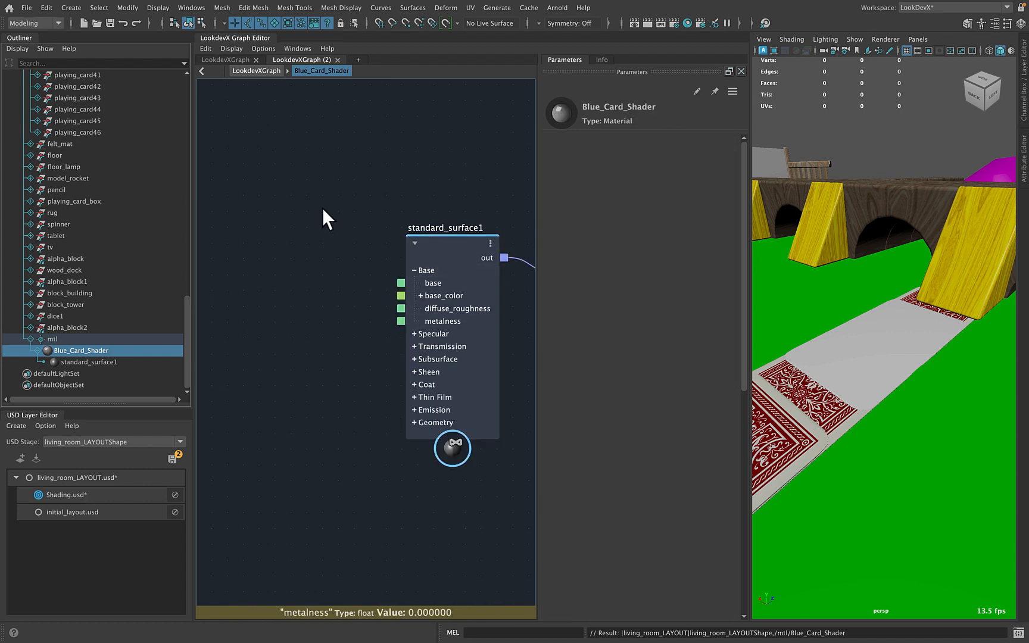
Add a MaterialX ND_image_color3 texture node to the Blue_Card_Shader network and place it beside standard_surface1
key("Tab")
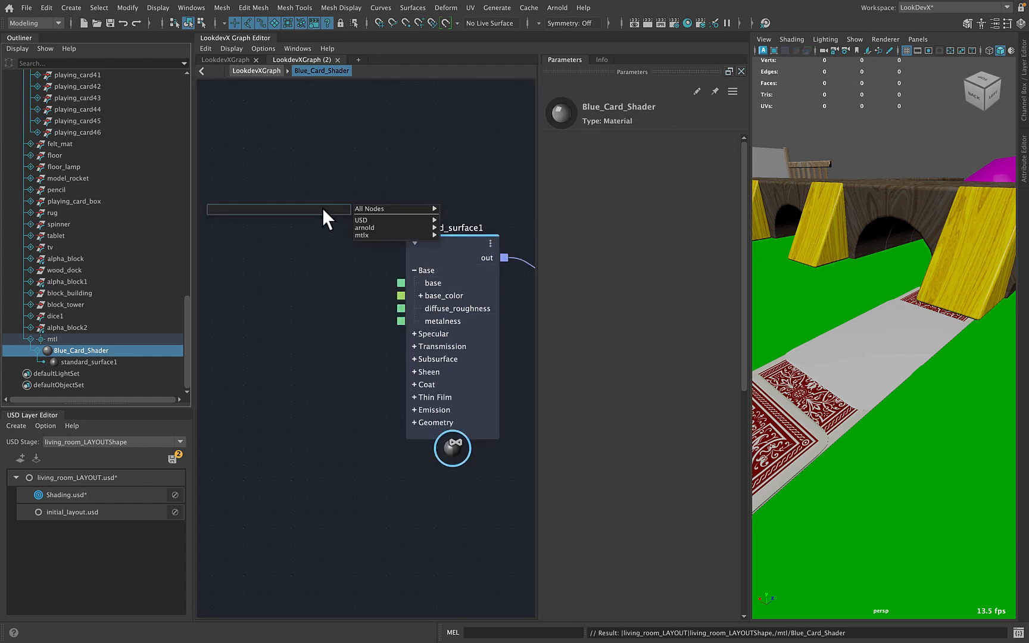
mouse_move(380, 222)
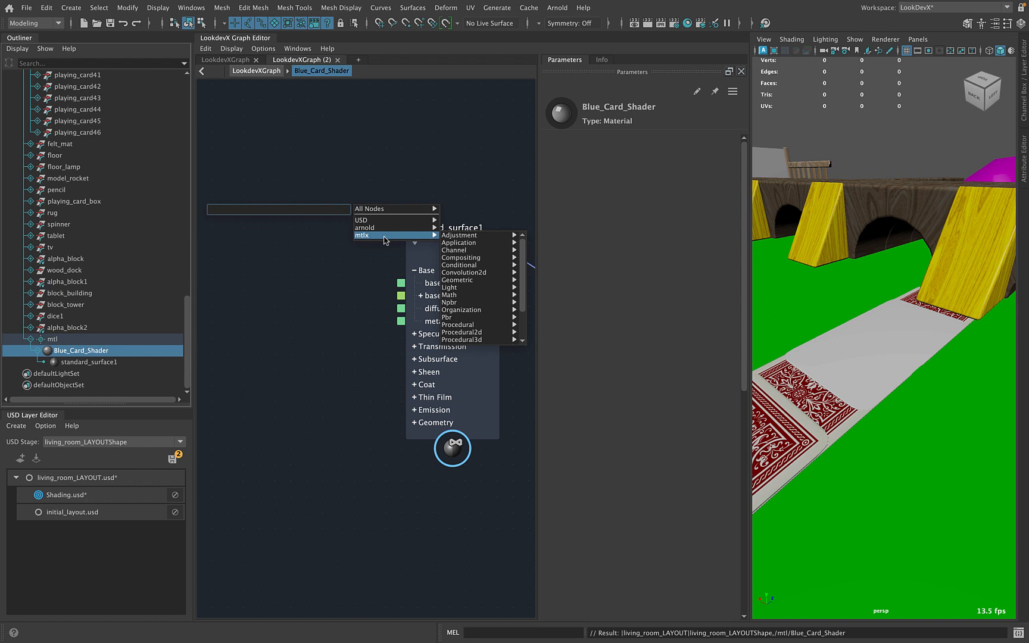
scroll(476, 286, "down", 2)
mouse_move(481, 300)
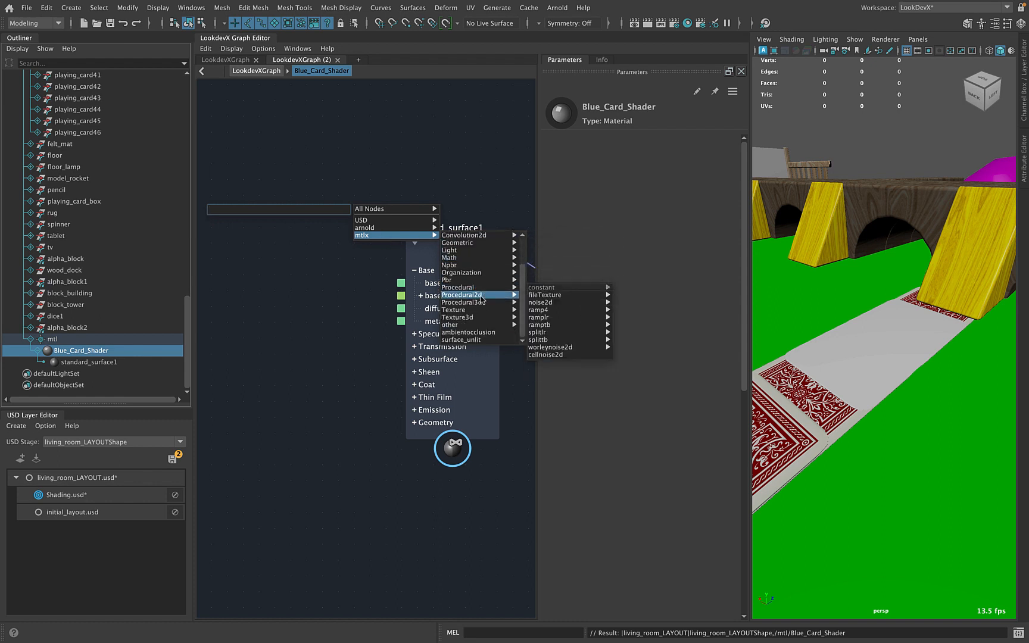
mouse_move(561, 314)
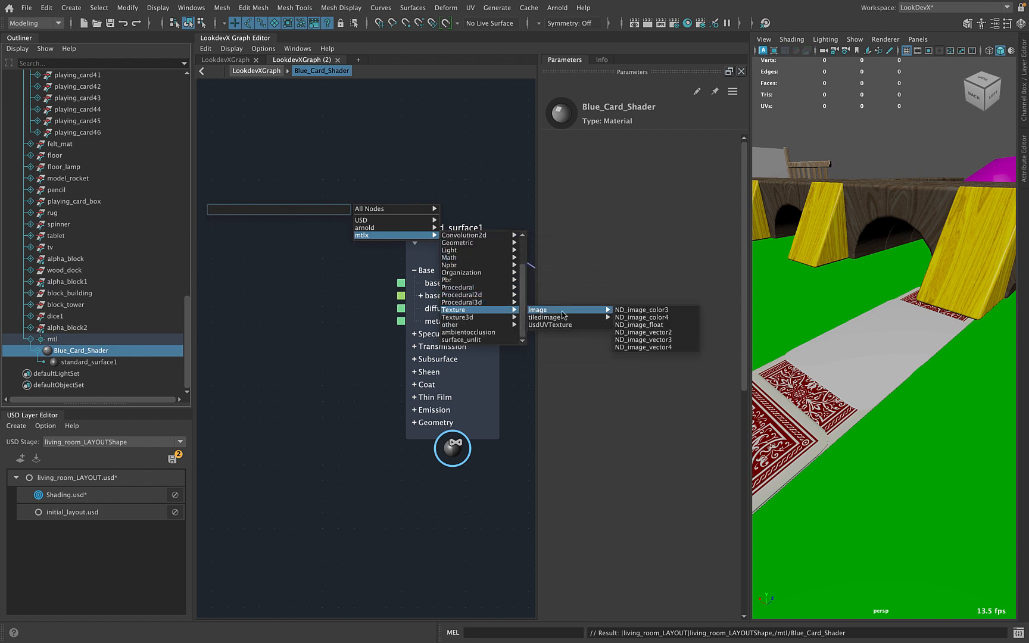
left_click(673, 310)
left_click_drag(509, 280, 271, 182)
Connect the image1 node's out port to base_color on standard_surface1, and tidy the positions of both nodes
left_click(434, 243)
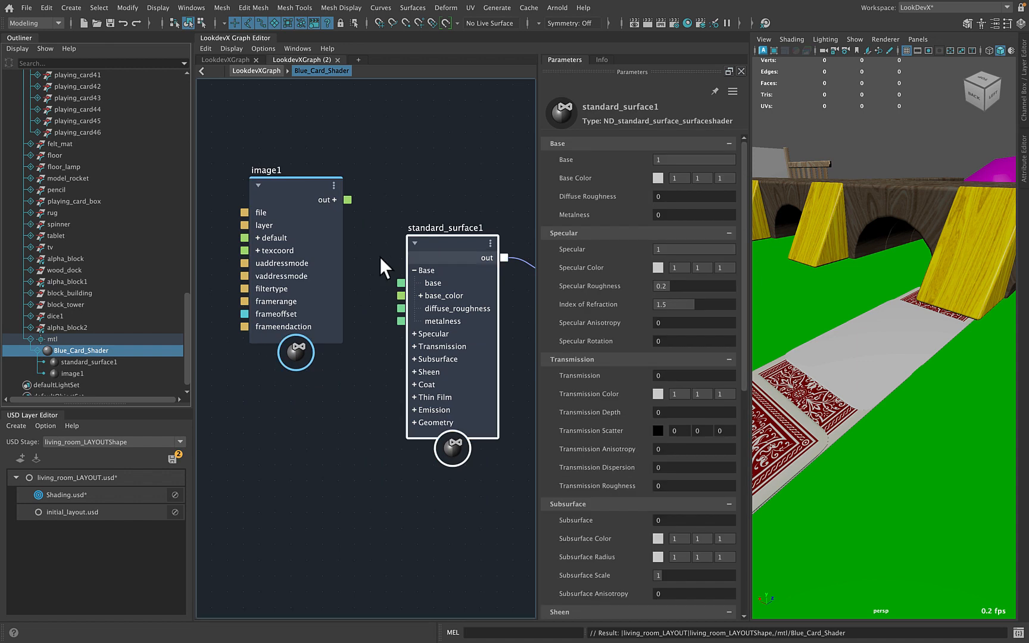
left_click(276, 190)
left_click(441, 241)
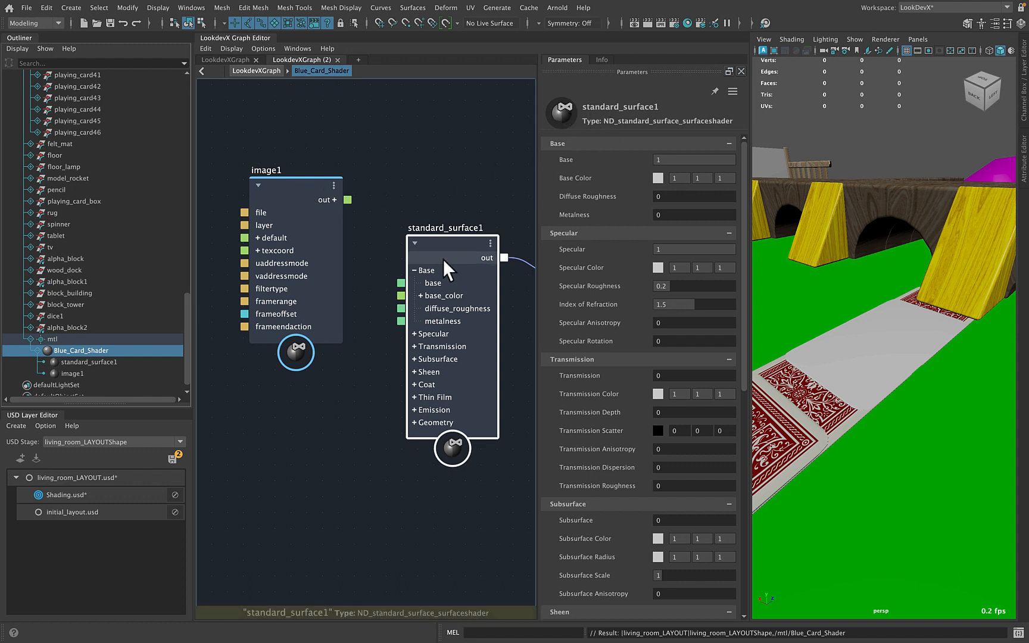
left_click_drag(445, 242, 455, 221)
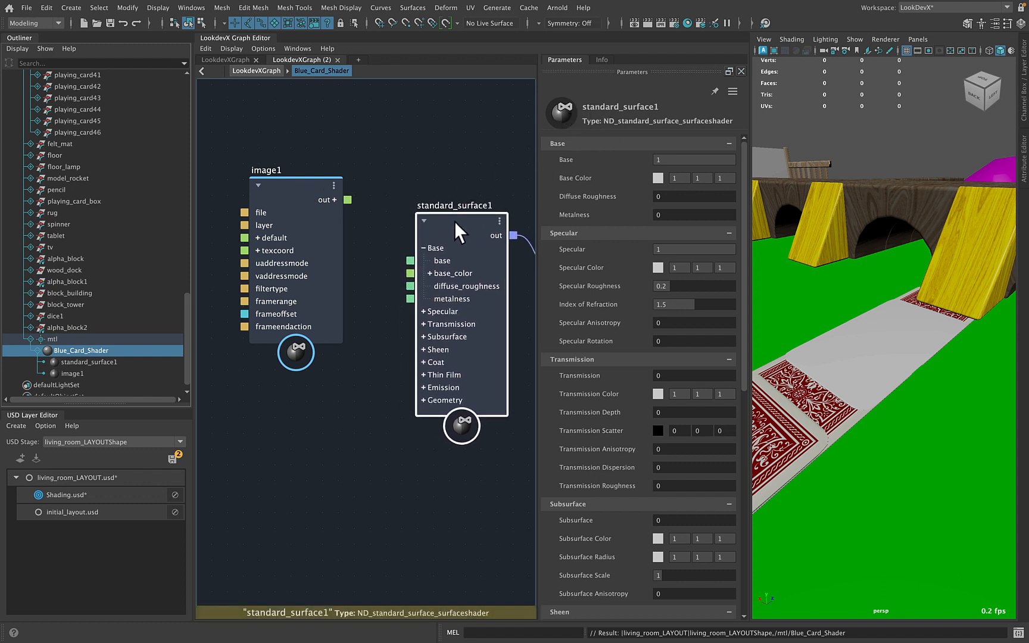
left_click(293, 187)
left_click(469, 225)
left_click(284, 198)
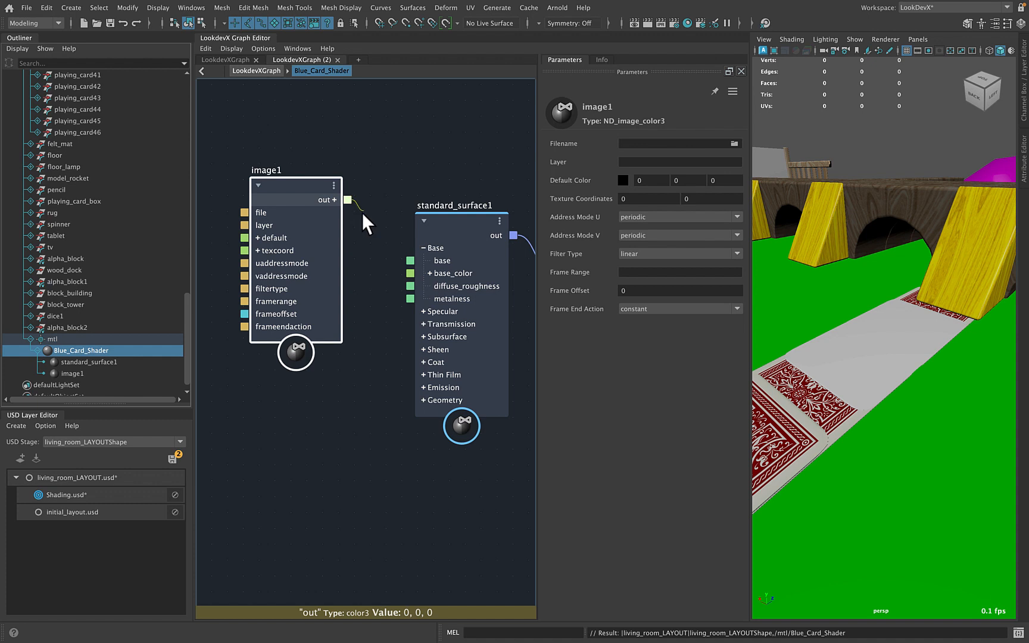
left_click_drag(363, 214, 407, 272)
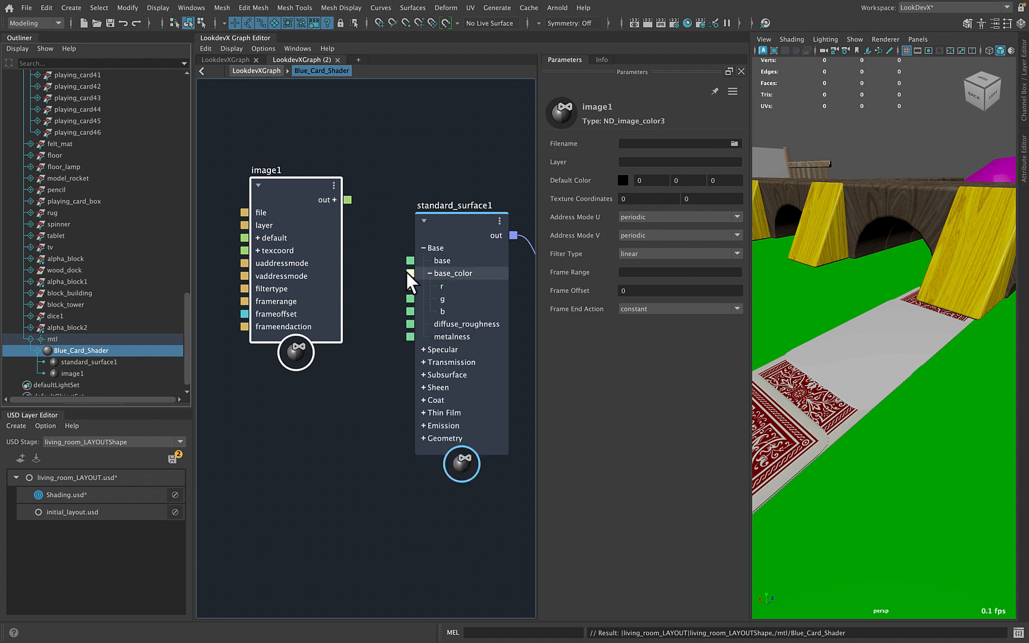
left_click_drag(303, 182, 311, 168)
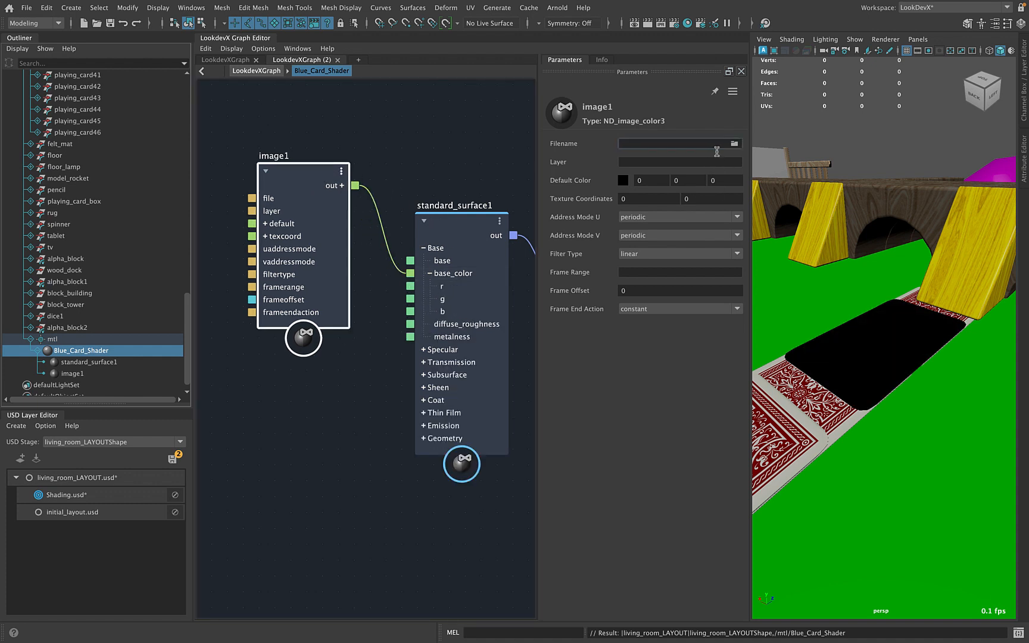
Load playingcard_blue.jpg from the sourceimages folder as the image1 node's file
left_click(735, 144)
left_click(736, 146)
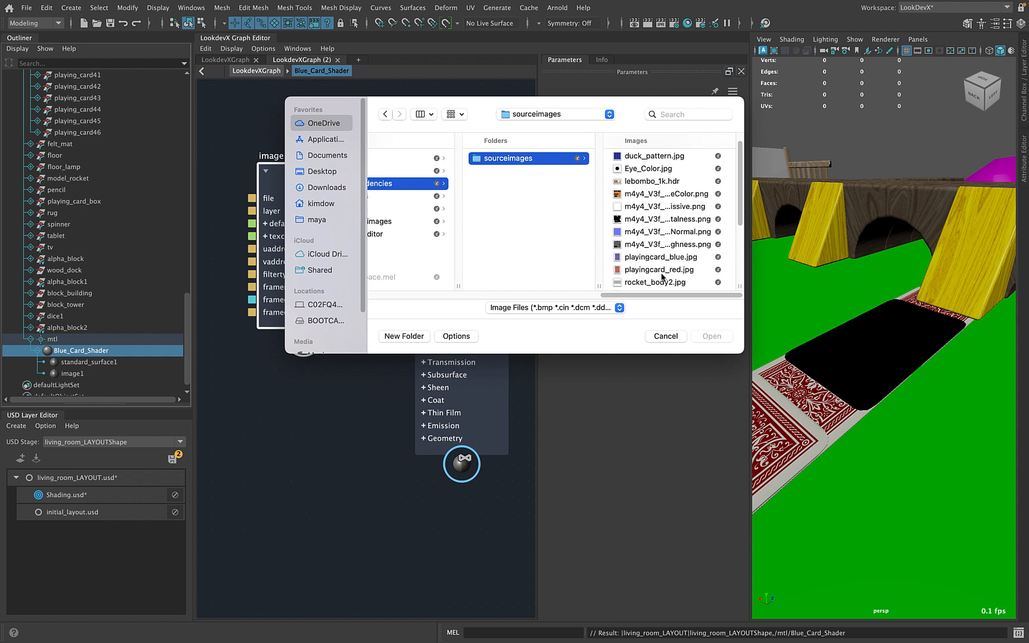
left_click(655, 257)
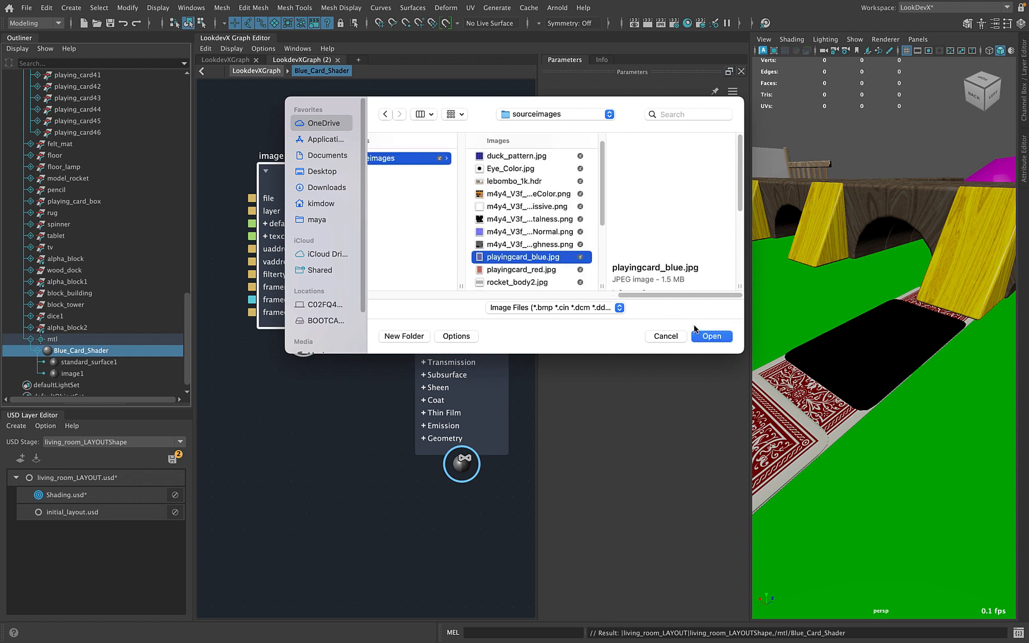
left_click(704, 336)
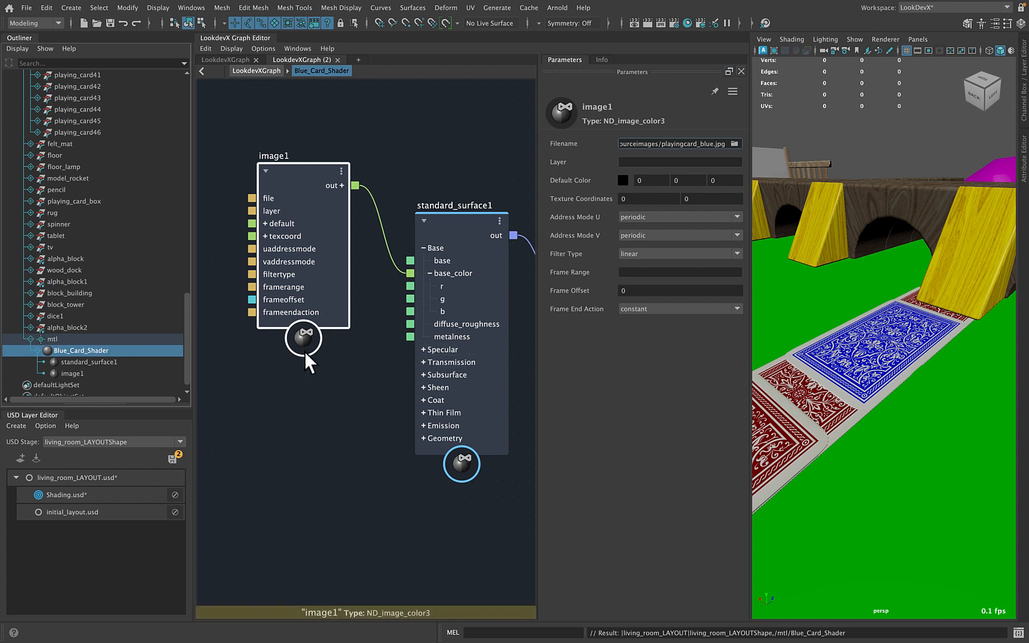
Expose the image1 node's file attribute on the Blue_Card_Shader material by connecting it to the Input node
scroll(420, 411, "down", 1)
scroll(375, 410, "down", 2)
middle_click_drag(349, 416, 456, 403)
right_click_drag(279, 409, 336, 405, "alt")
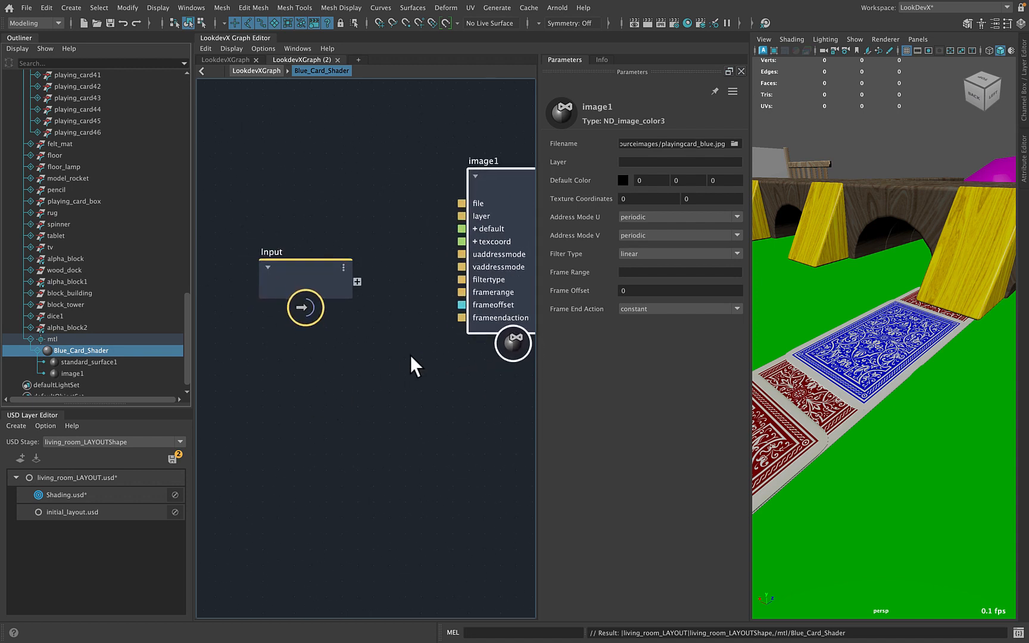
middle_click_drag(410, 355, 382, 352, "alt")
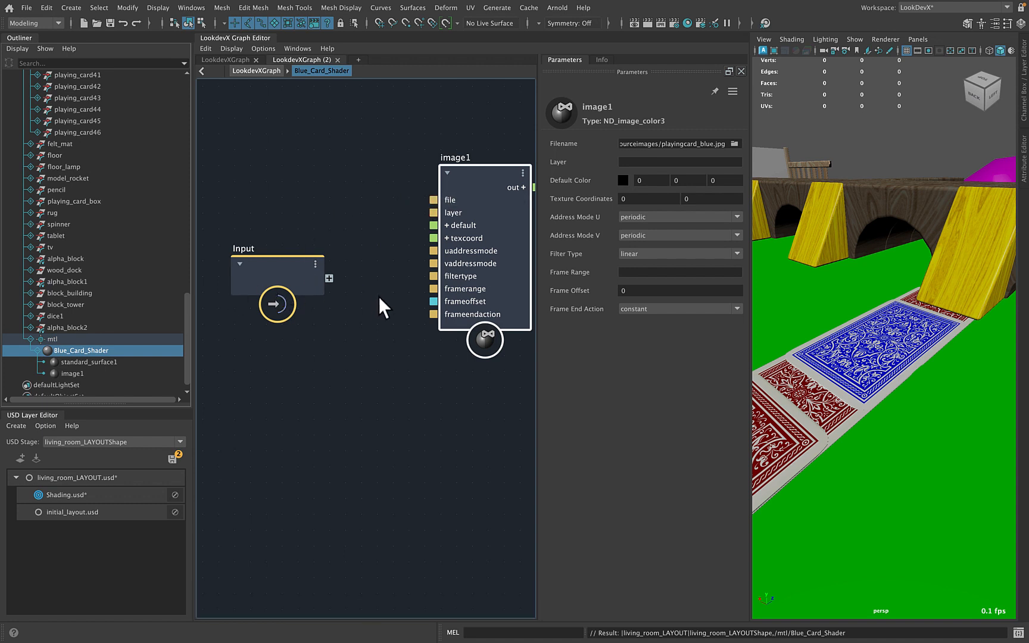
left_click_drag(433, 199, 342, 204)
Expand the Specular attributes on standard_surface1 and expose specular_color and specular through the Input node
scroll(374, 357, "right", 5)
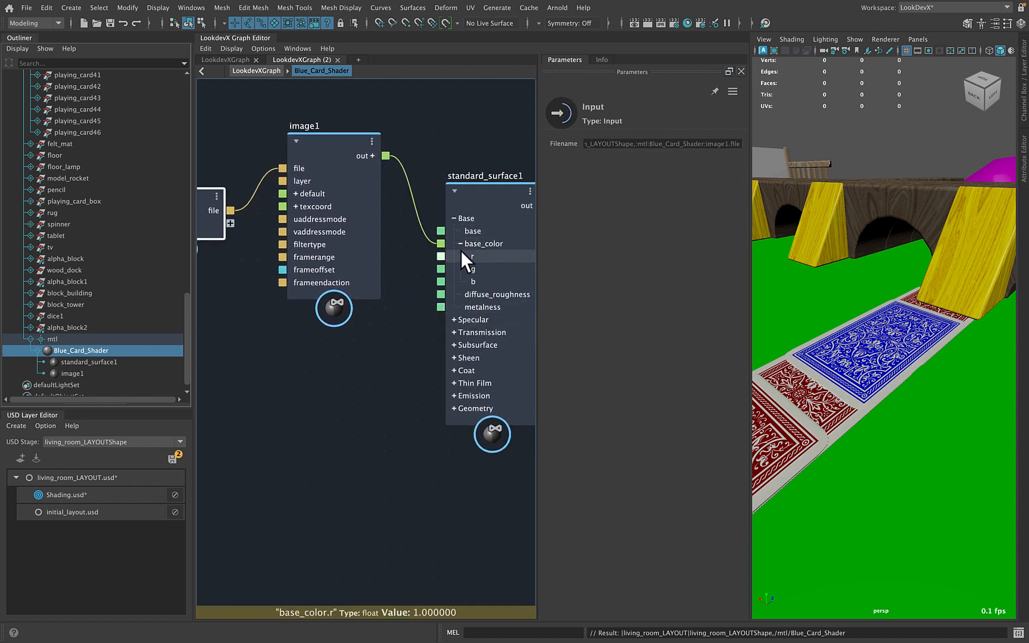
left_click(453, 319)
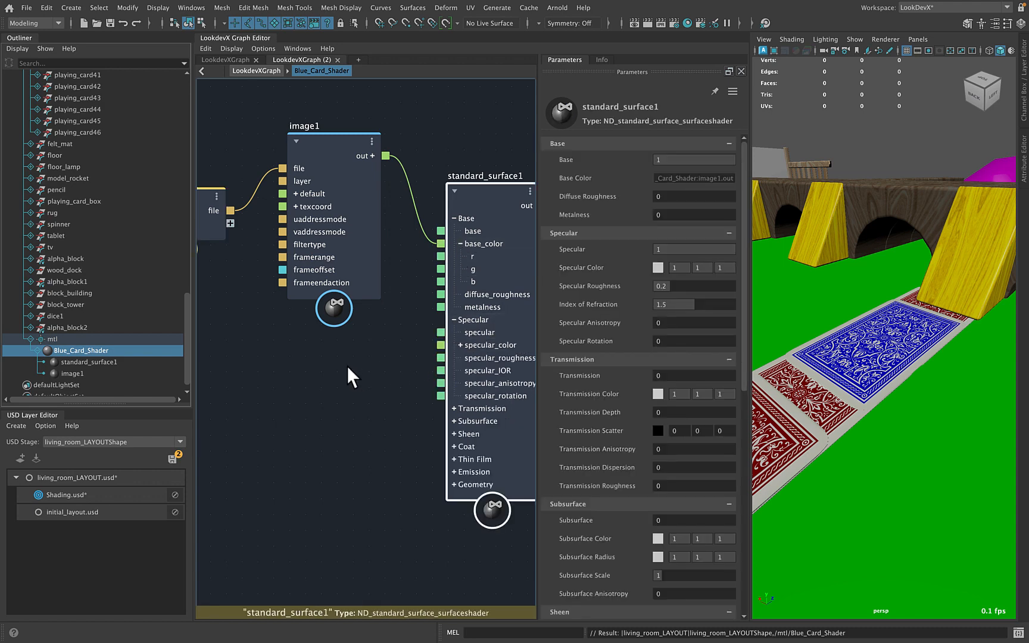
scroll(378, 378, "down", 1)
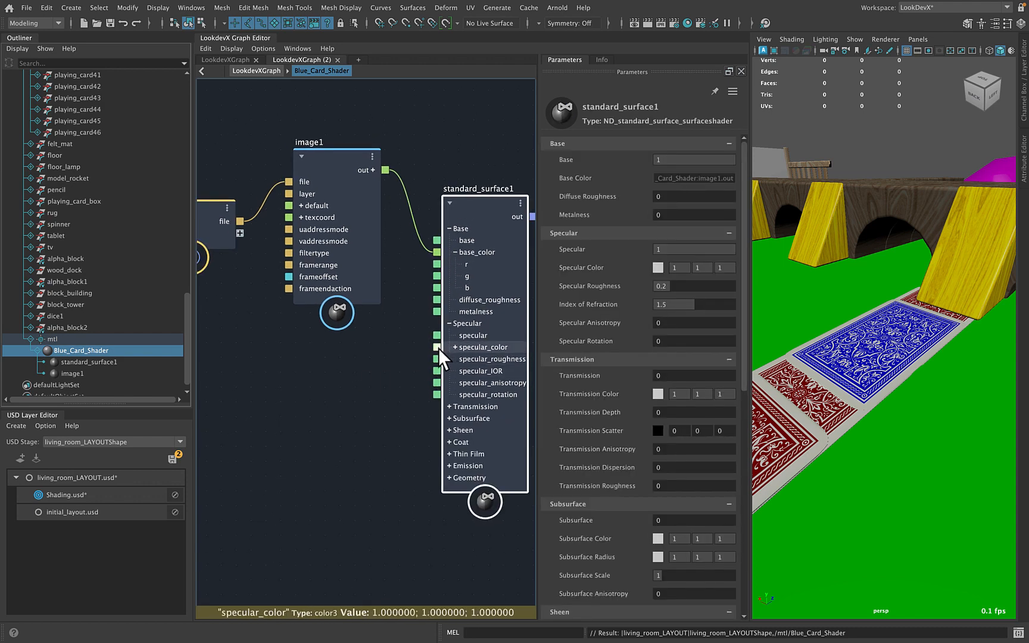
left_click_drag(439, 348, 239, 234)
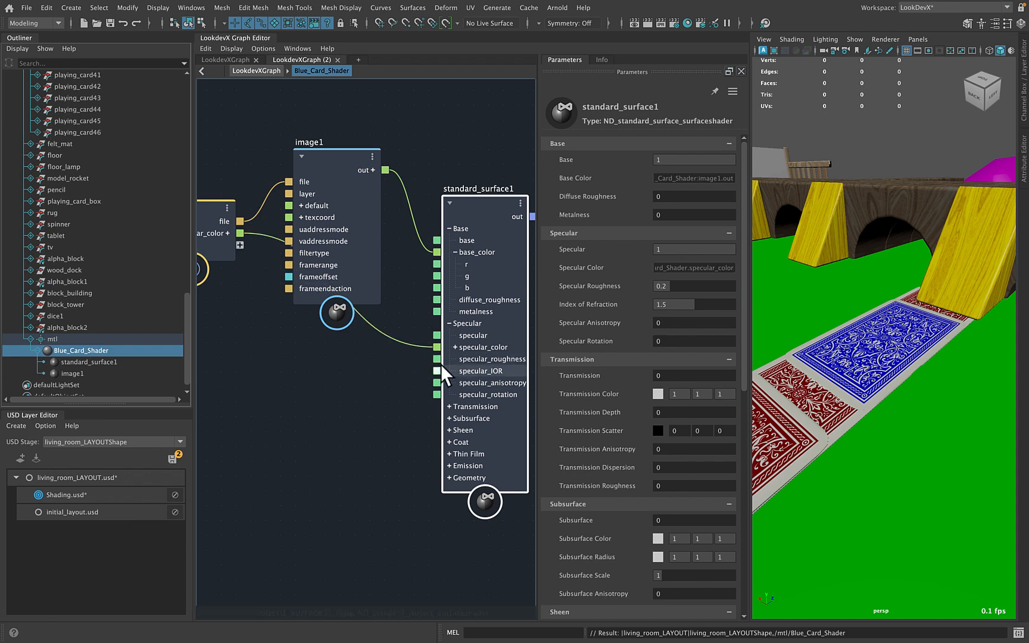
left_click_drag(437, 335, 239, 245)
middle_click_drag(315, 375, 457, 411, "alt")
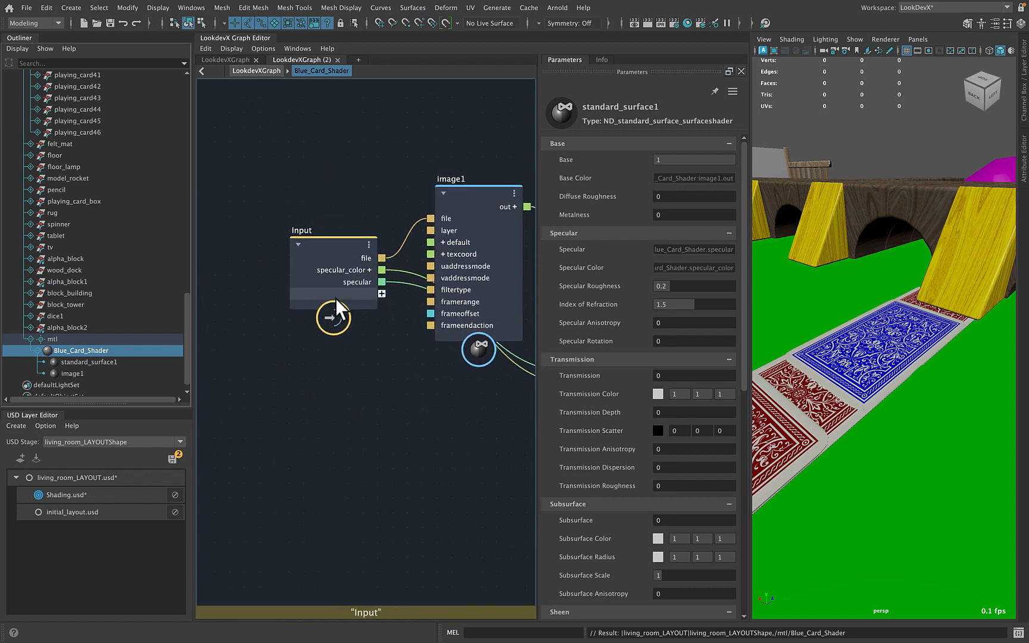
Return to the top-level LookdevXGraph and set the Blue_Card_Shader material's filename to wood5.png from the sourceimages folder
left_click(251, 69)
left_click_drag(85, 338, 88, 346)
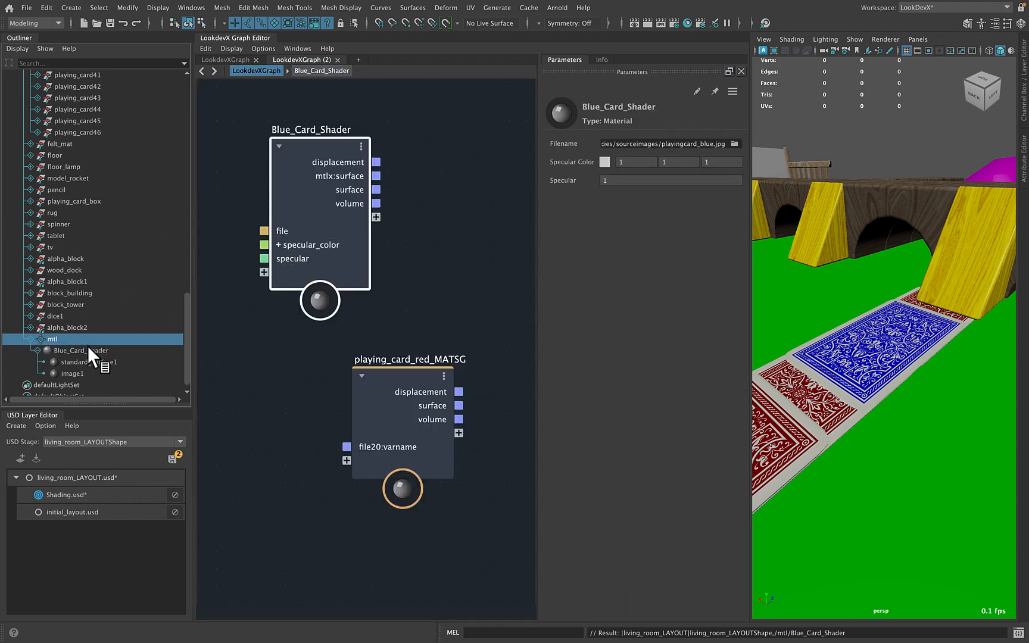
left_click(88, 350)
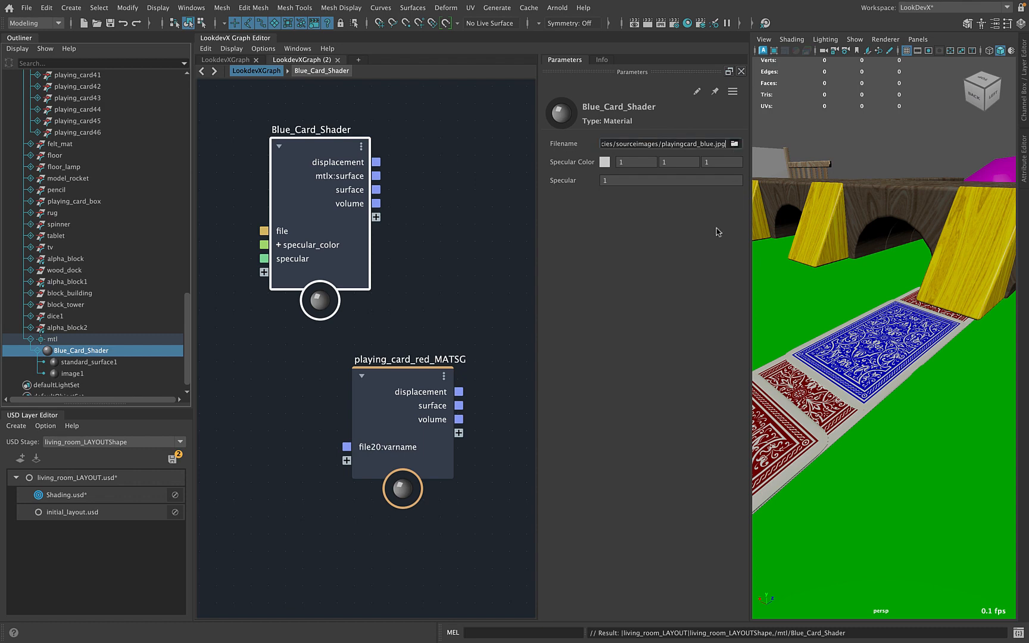
left_click(735, 143)
scroll(476, 268, "down", 5)
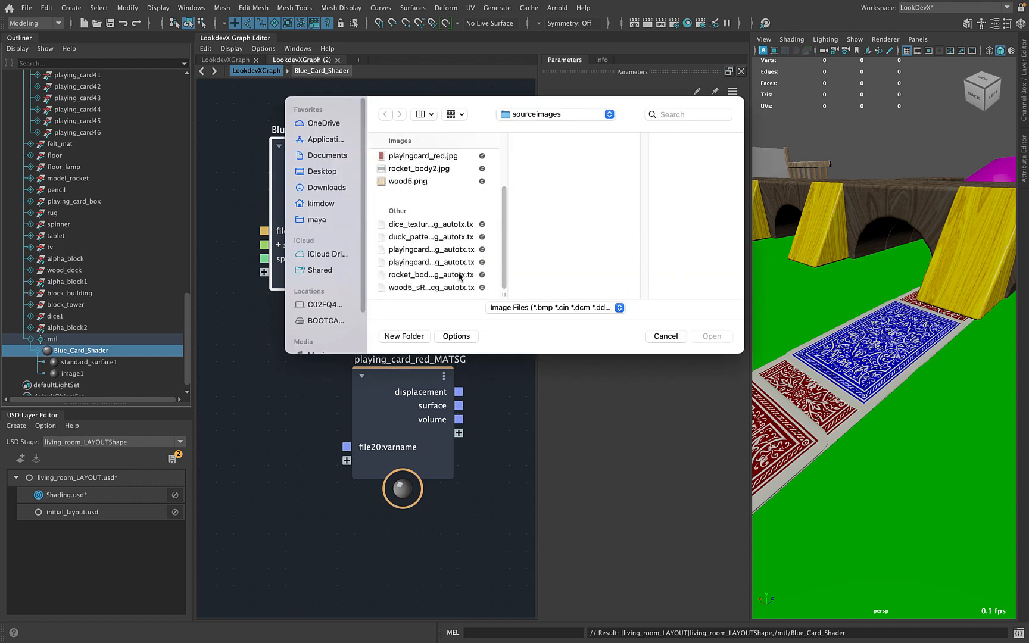
left_click(423, 181)
left_click(711, 335)
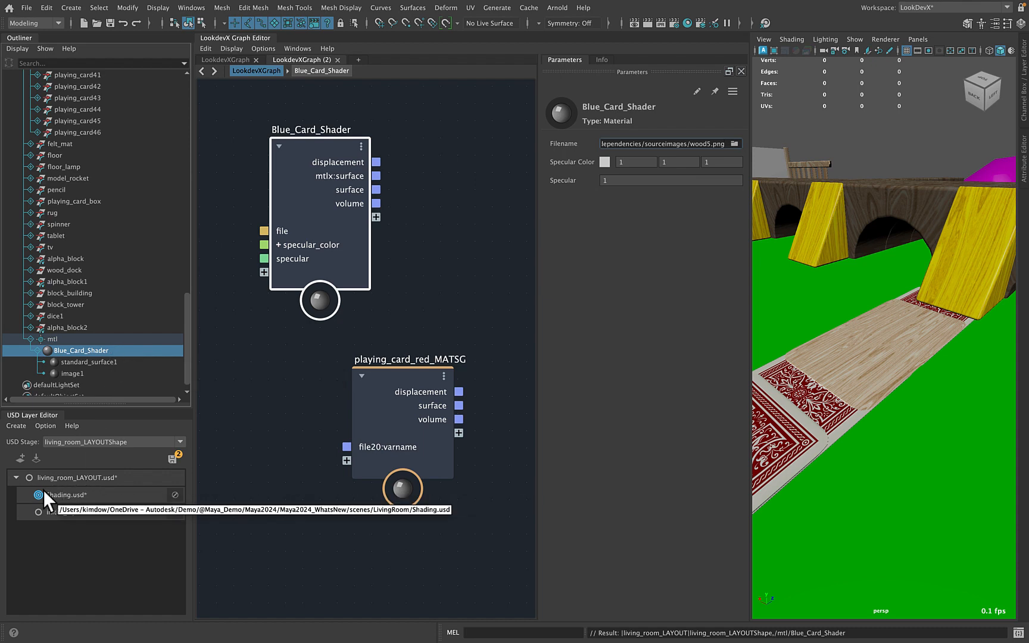
Mute and unmute the Shading.usd layer to compare the scene without its edits, and expand the mtl scope again
left_click(173, 495)
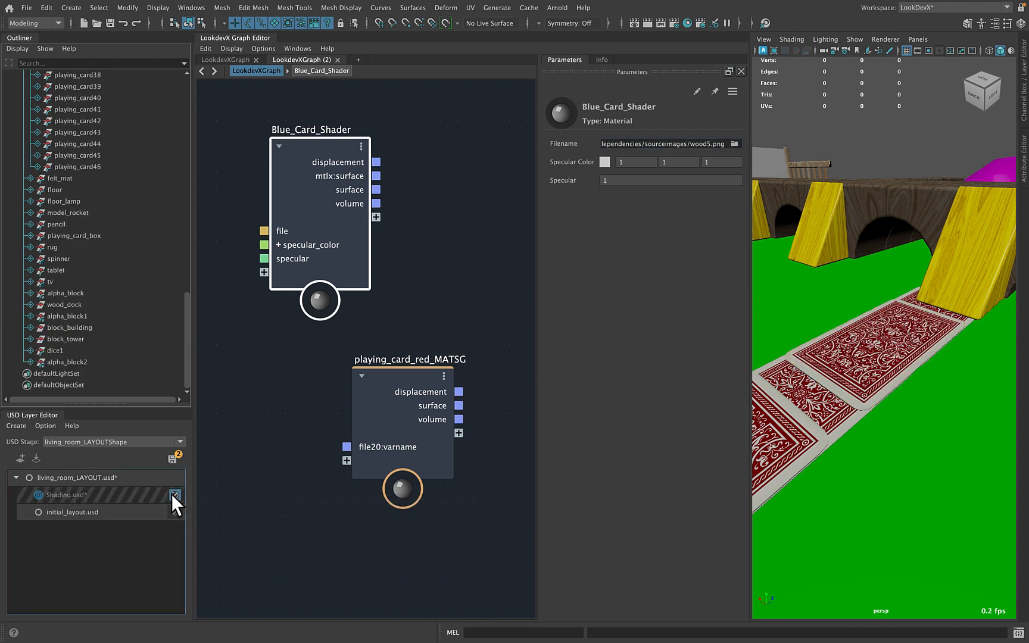
left_click(173, 495)
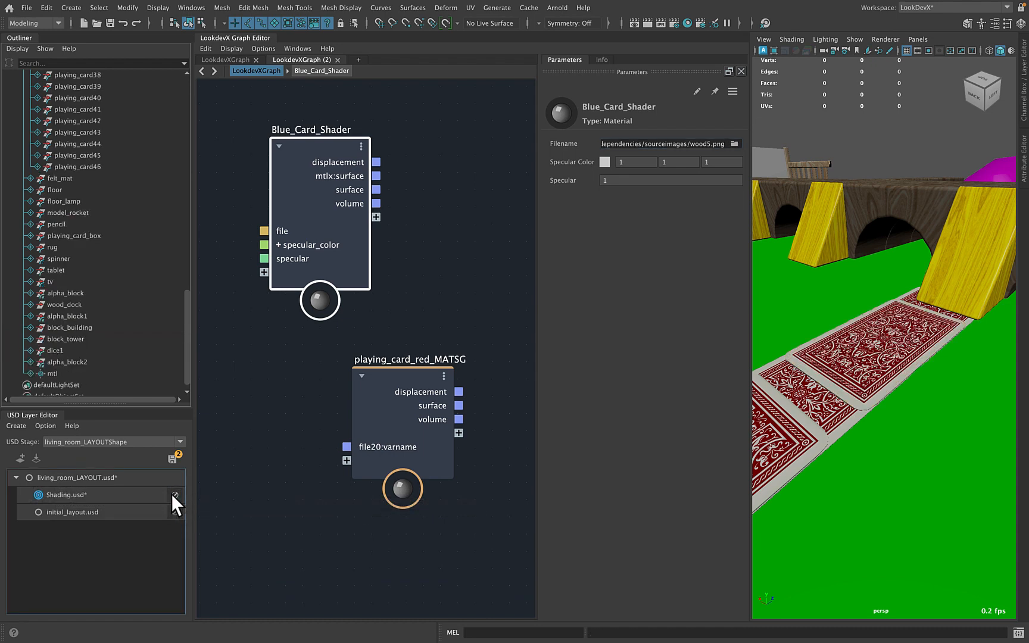
left_click(31, 373)
scroll(113, 351, "down", 1)
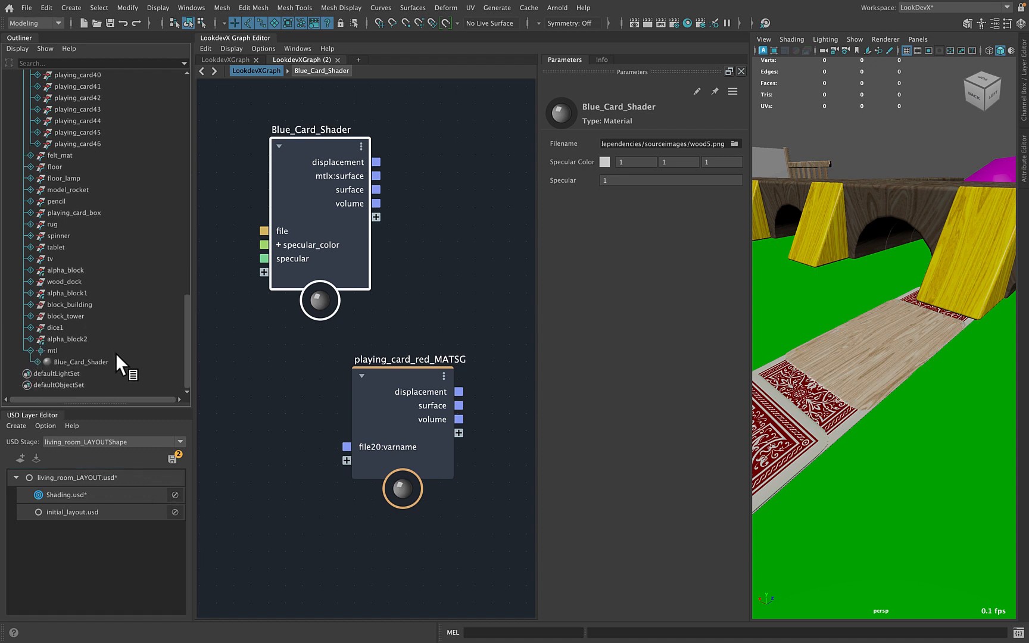
Assign Blue_Card_Shader to the single playing card lying in front of the tablet
right_click_drag(906, 382, 819, 379, "alt")
middle_click_drag(820, 380, 966, 327, "alt")
right_click_drag(966, 327, 839, 361, "alt")
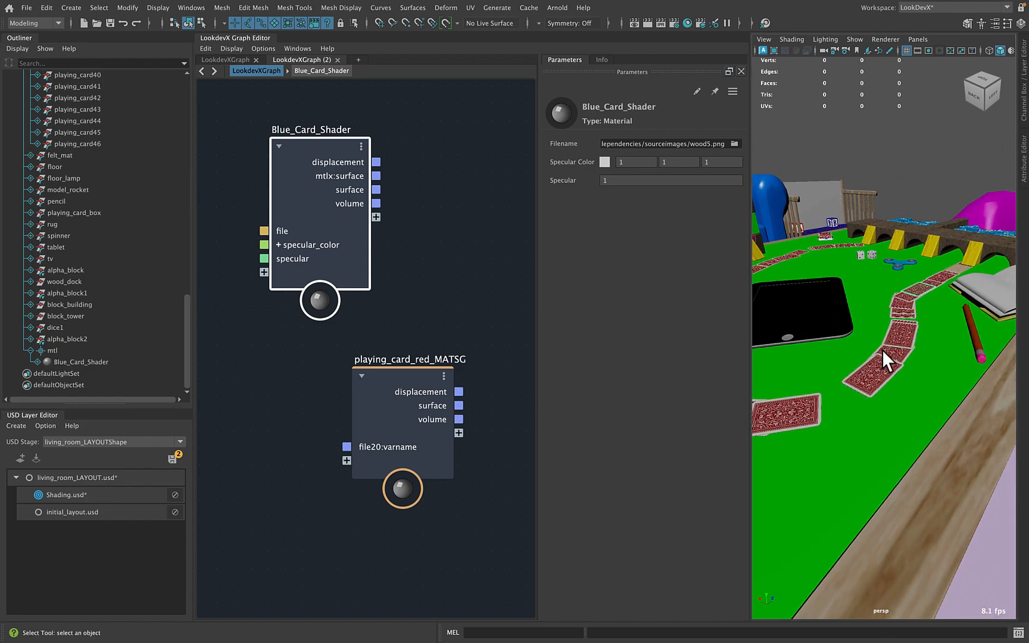
left_click_drag(791, 406, 868, 371, "alt")
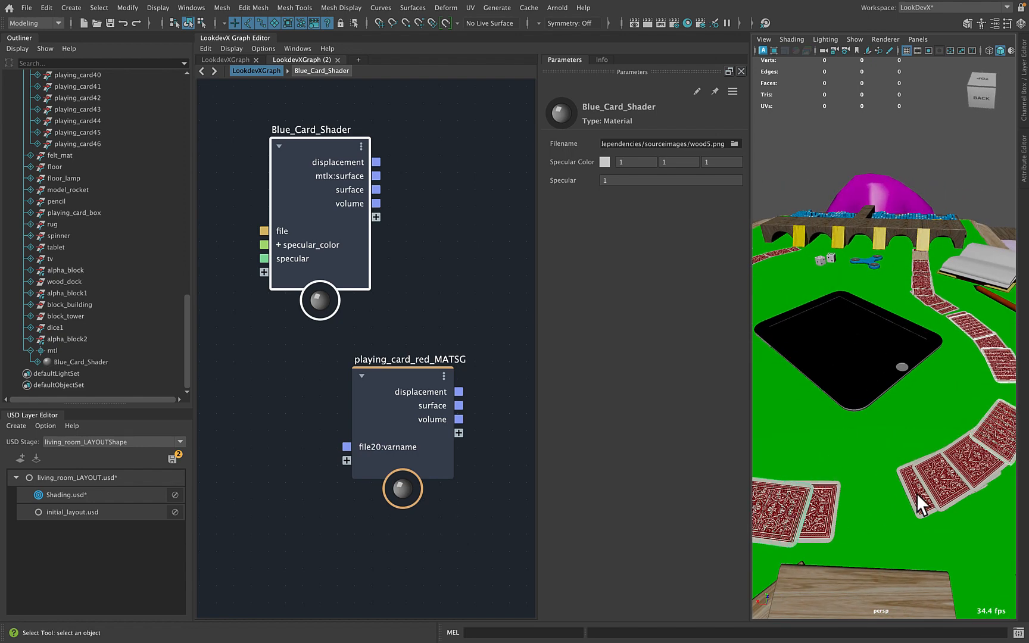
mouse_move(833, 466)
left_mouse_down("alt")
mouse_move(863, 460)
mouse_move(833, 453)
left_mouse_up("alt")
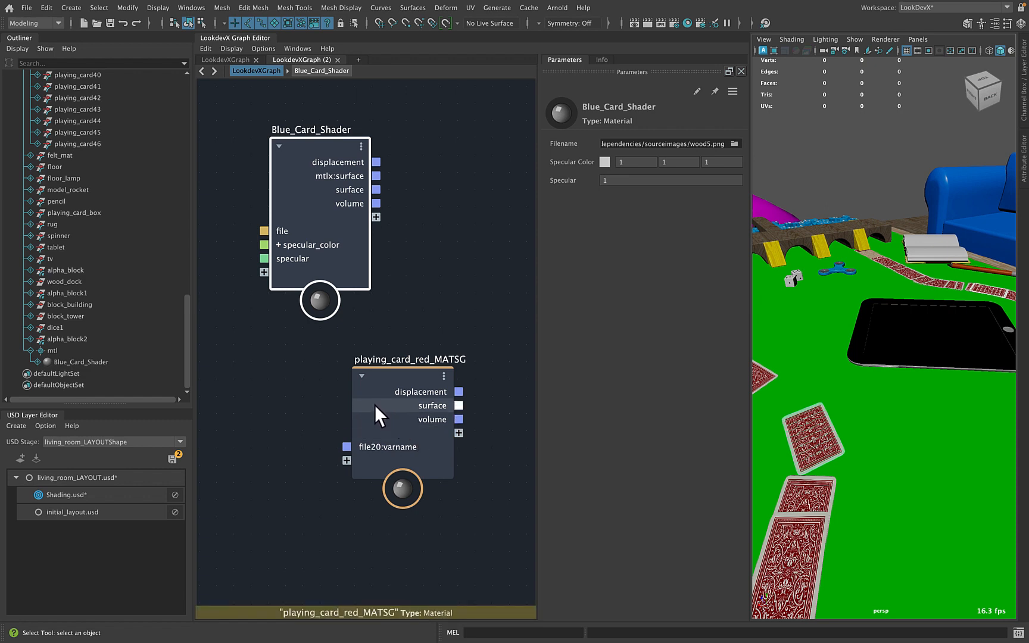
right_click(81, 361)
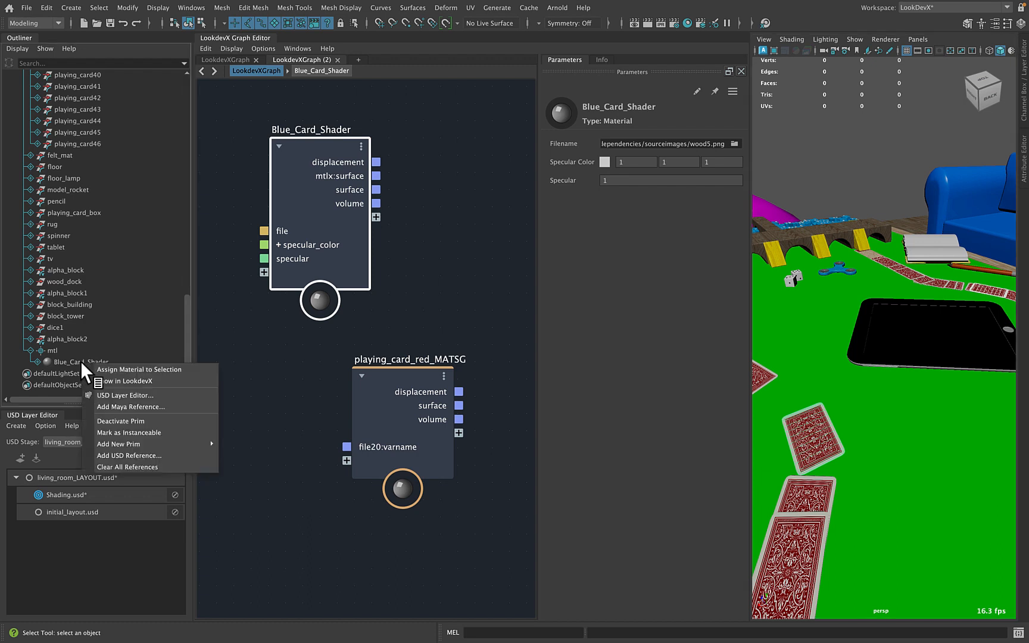
left_click(120, 369)
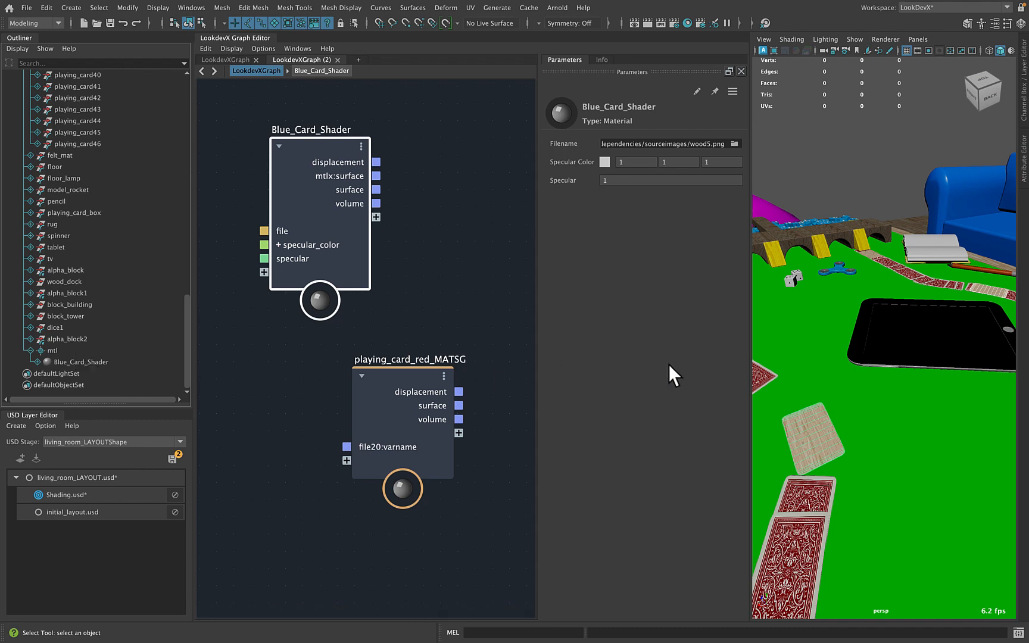
Save the edits of the living_room_LAYOUTShape stage, overwriting living_room_LAYOUT.usd and Shading.usd
left_click_drag(913, 414, 928, 418, "alt")
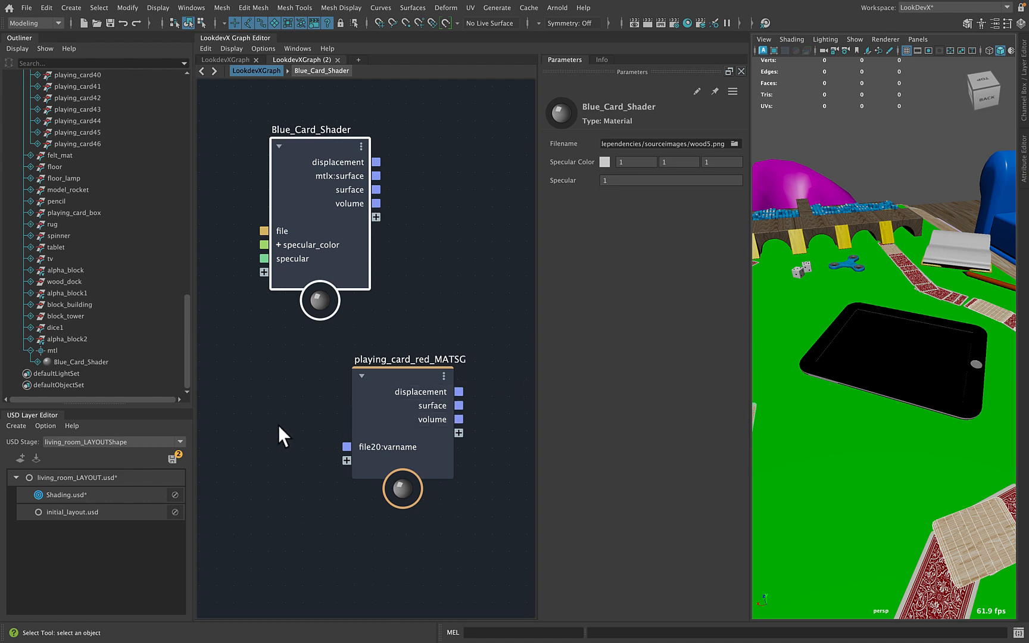
left_click(174, 457)
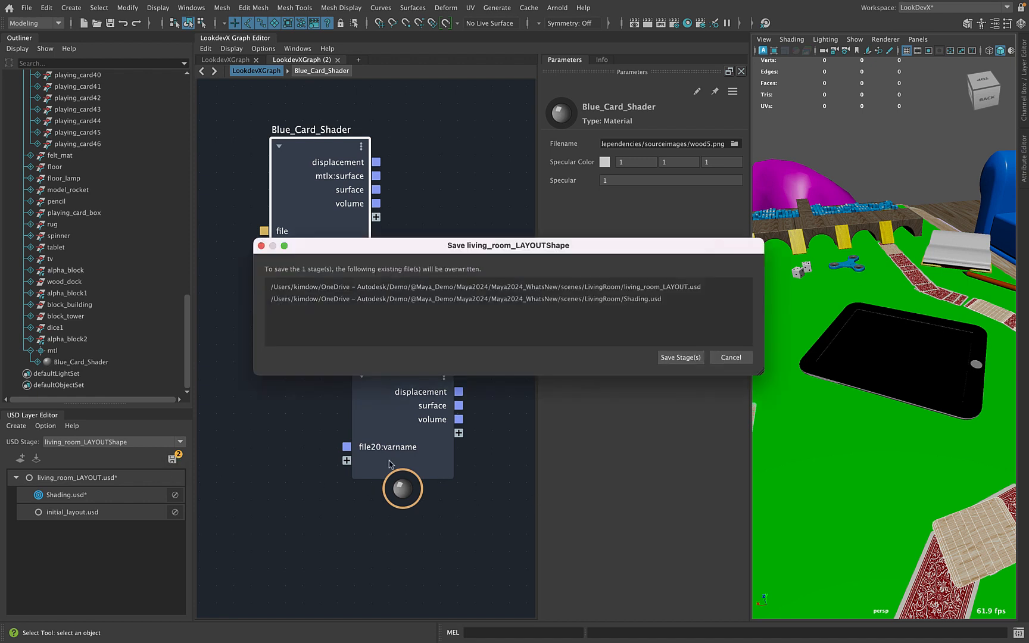
left_click(678, 358)
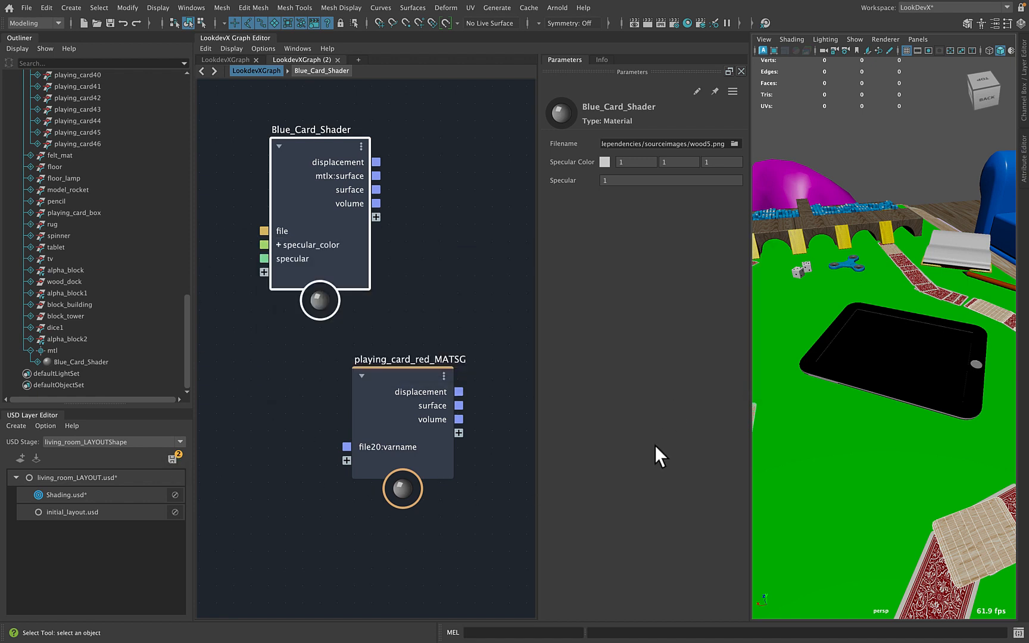